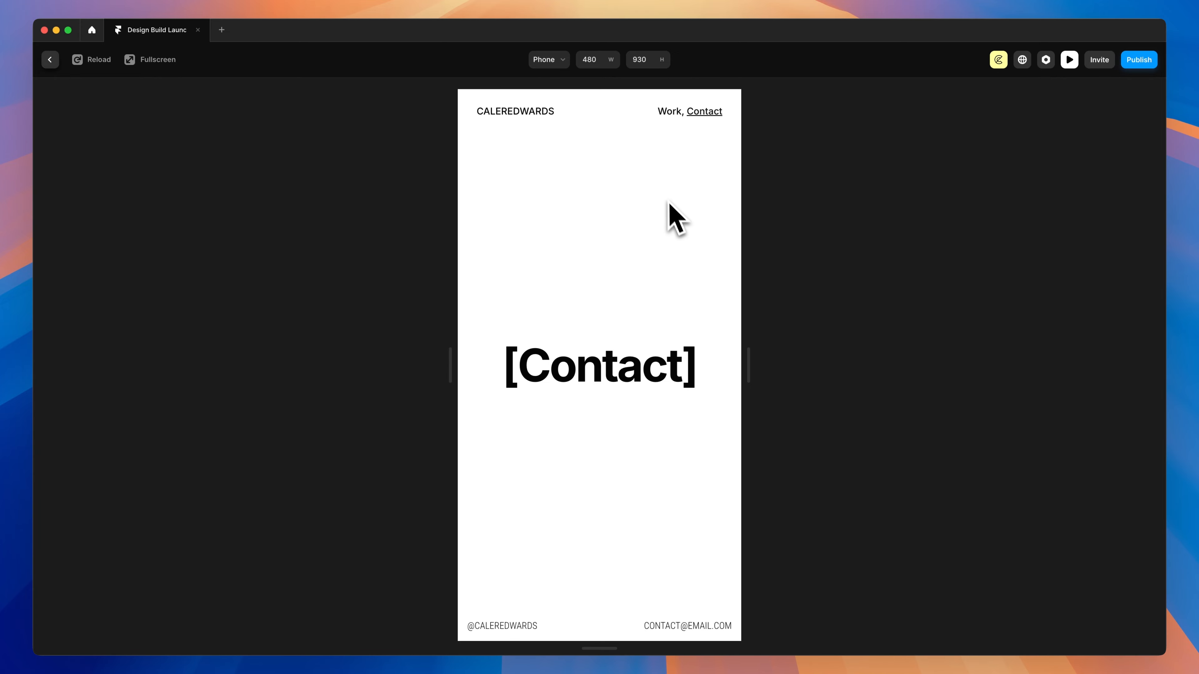
Preview the site's Work page at a wider viewport and return to the canvas.
{"action": "left_click", "coordinate": [679, 117]}
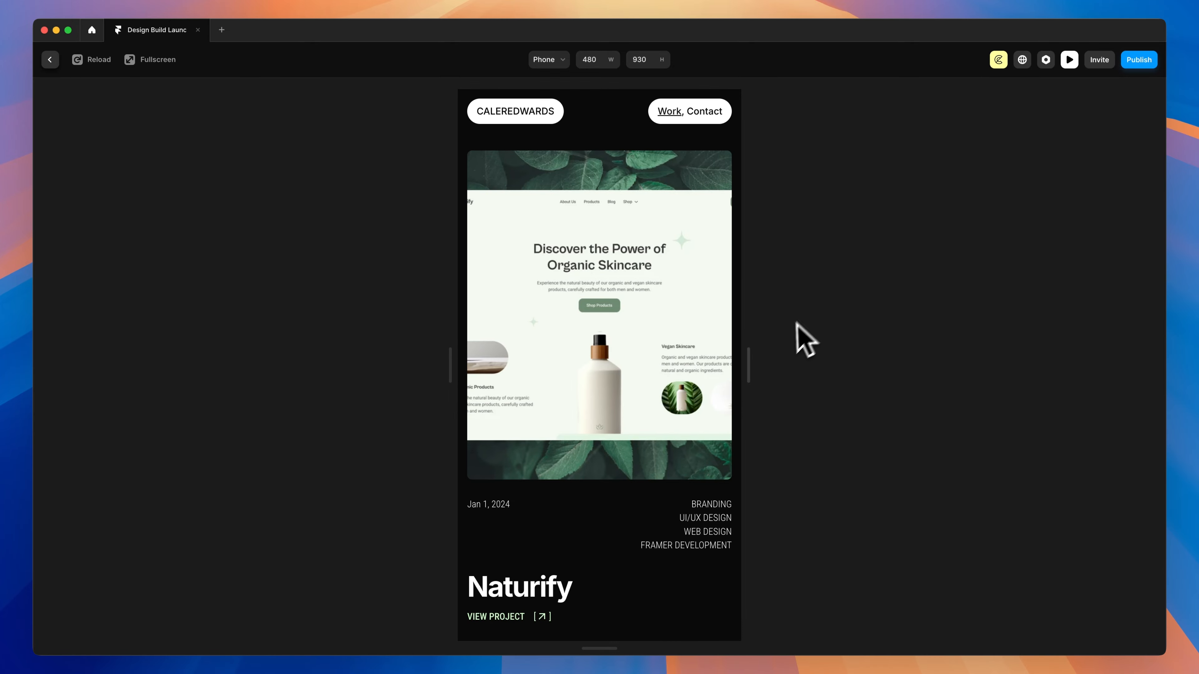
{"action": "left_click_drag", "start_coordinate": [755, 383], "coordinate": [1007, 387]}
{"action": "key", "text": "Escape"}
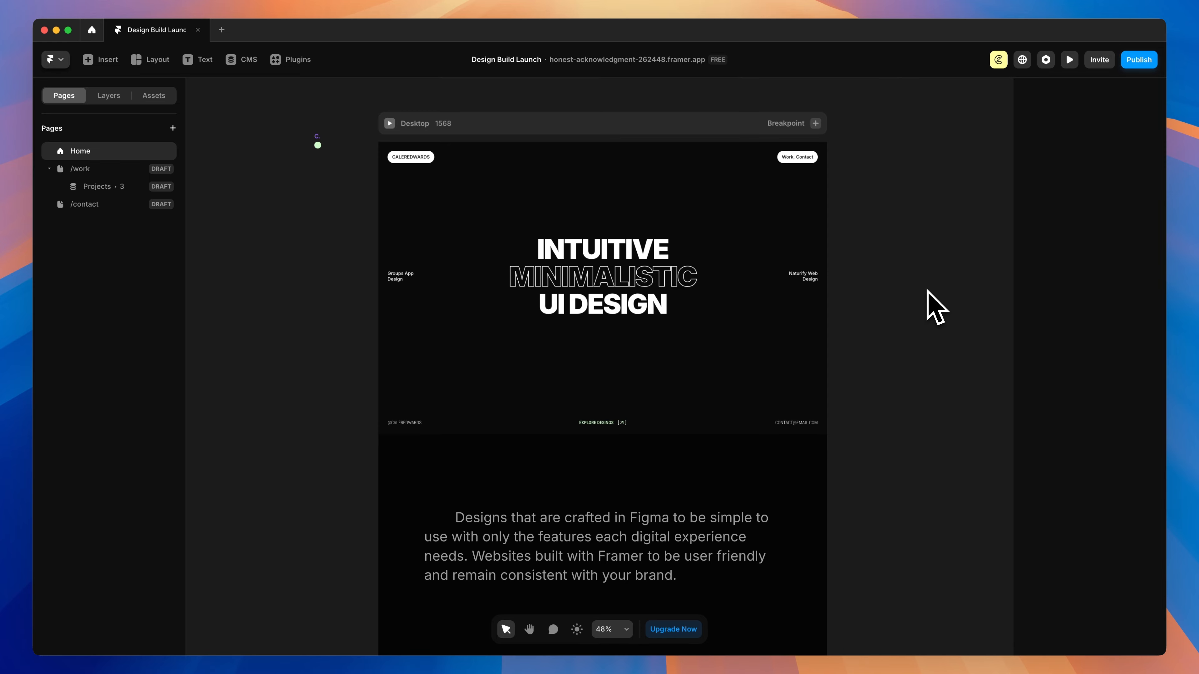
Examine the project's text styles and the text properties of the INTUITIVE headline on the Home page.
{"action": "scroll", "coordinate": [911, 337], "scroll_direction": "down", "scroll_amount": 2}
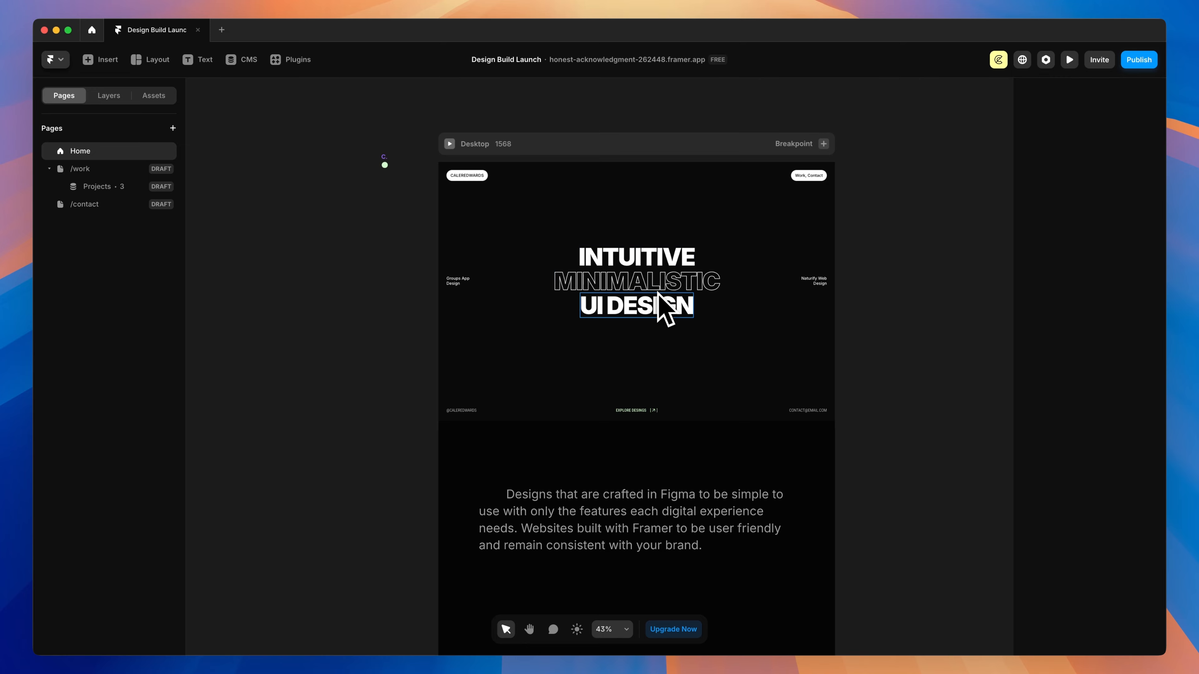
{"action": "scroll", "coordinate": [909, 343], "scroll_direction": "right", "scroll_amount": 2}
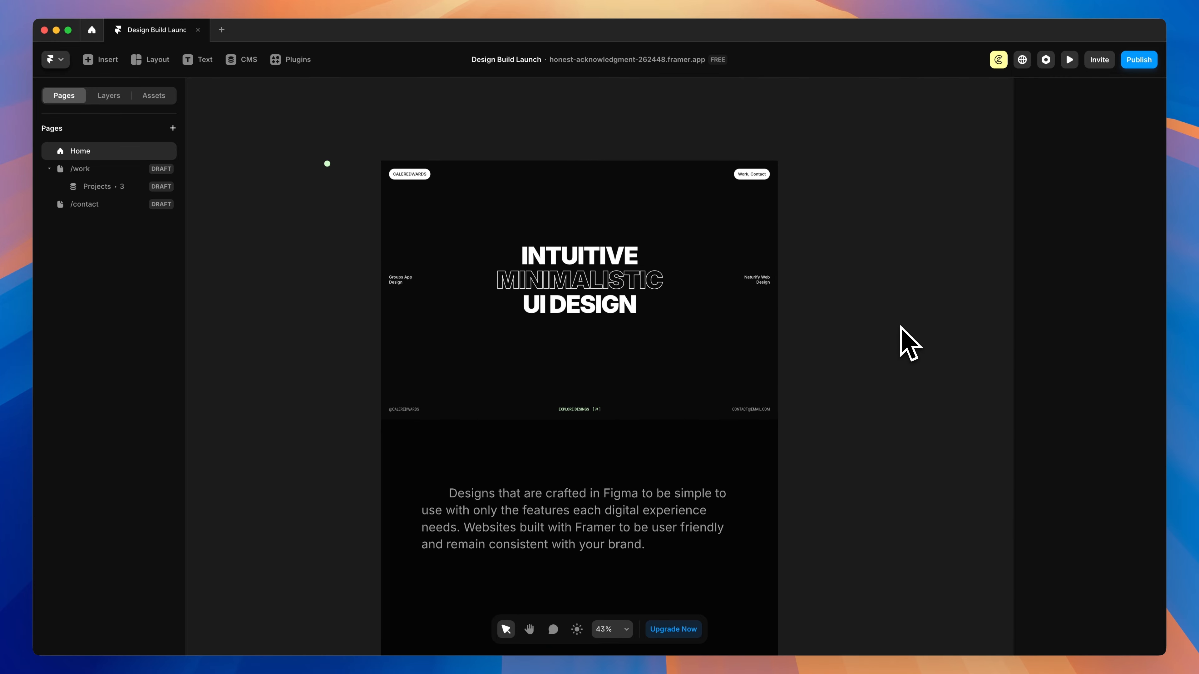
{"action": "left_click", "coordinate": [155, 96]}
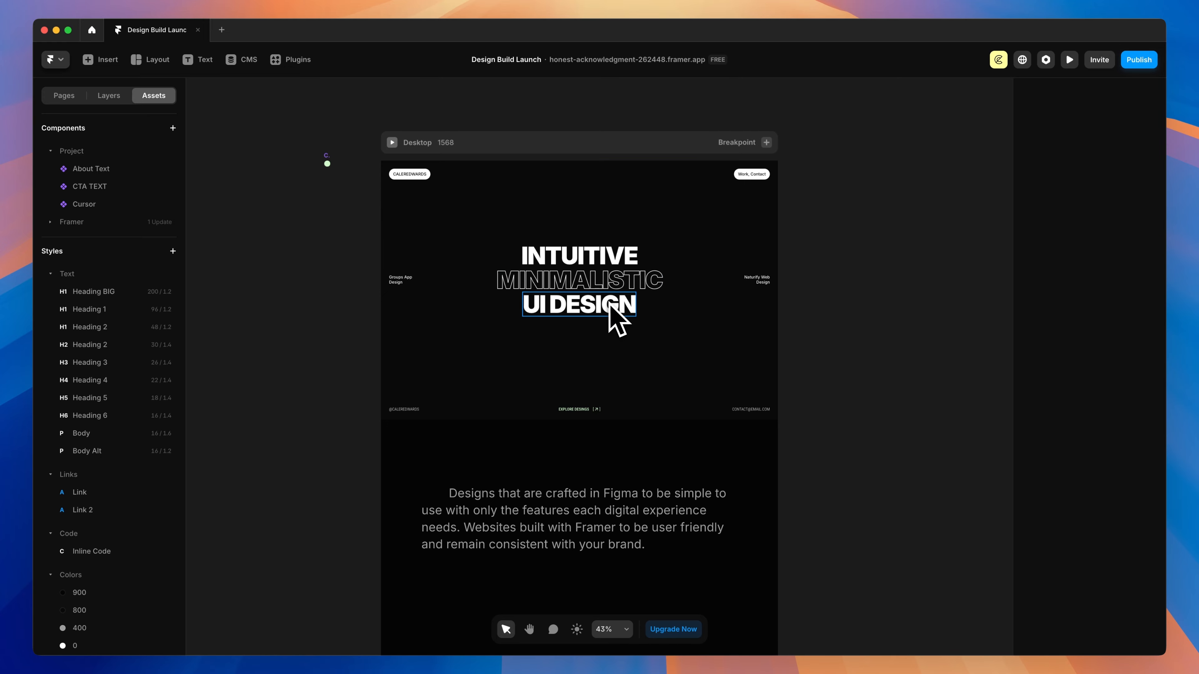
{"action": "left_click", "coordinate": [635, 261]}
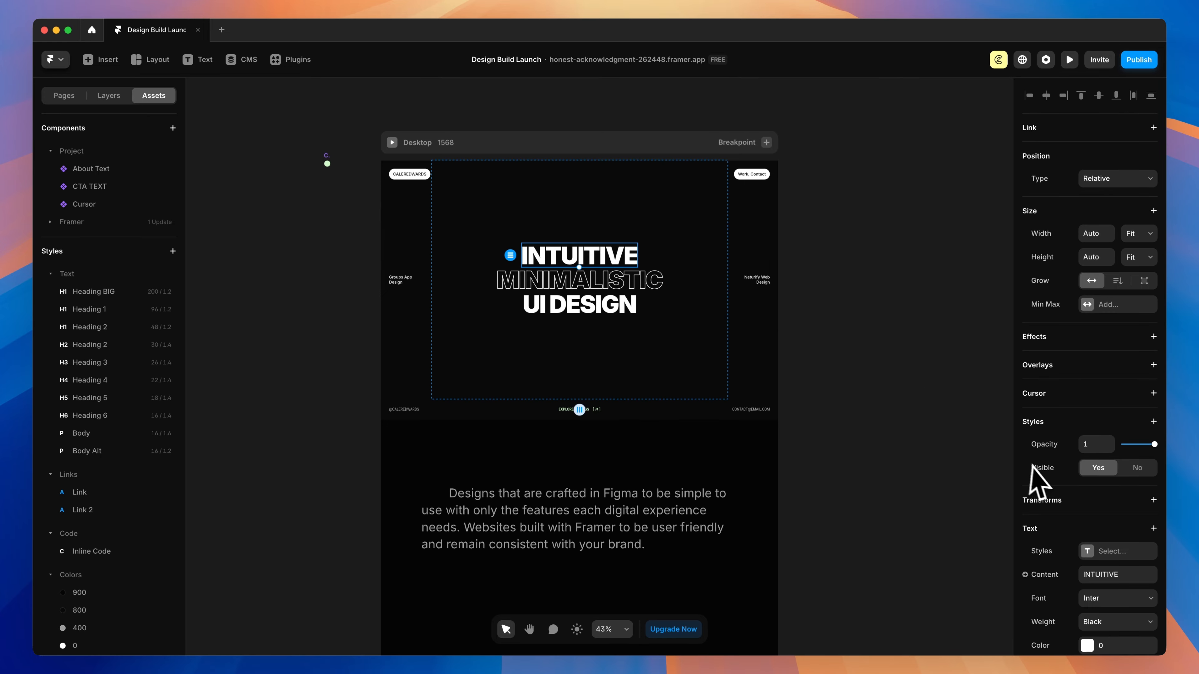
{"action": "scroll", "coordinate": [1063, 500], "scroll_direction": "down", "scroll_amount": 1}
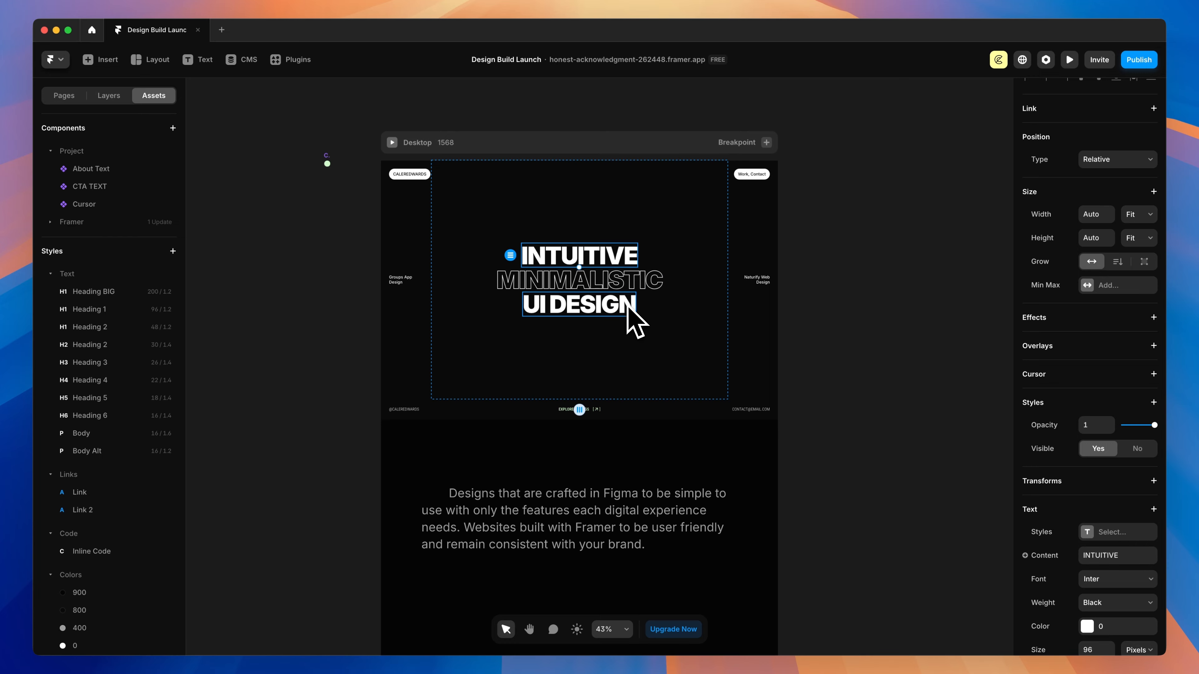
{"action": "scroll", "coordinate": [633, 312], "scroll_direction": "down", "scroll_amount": 6}
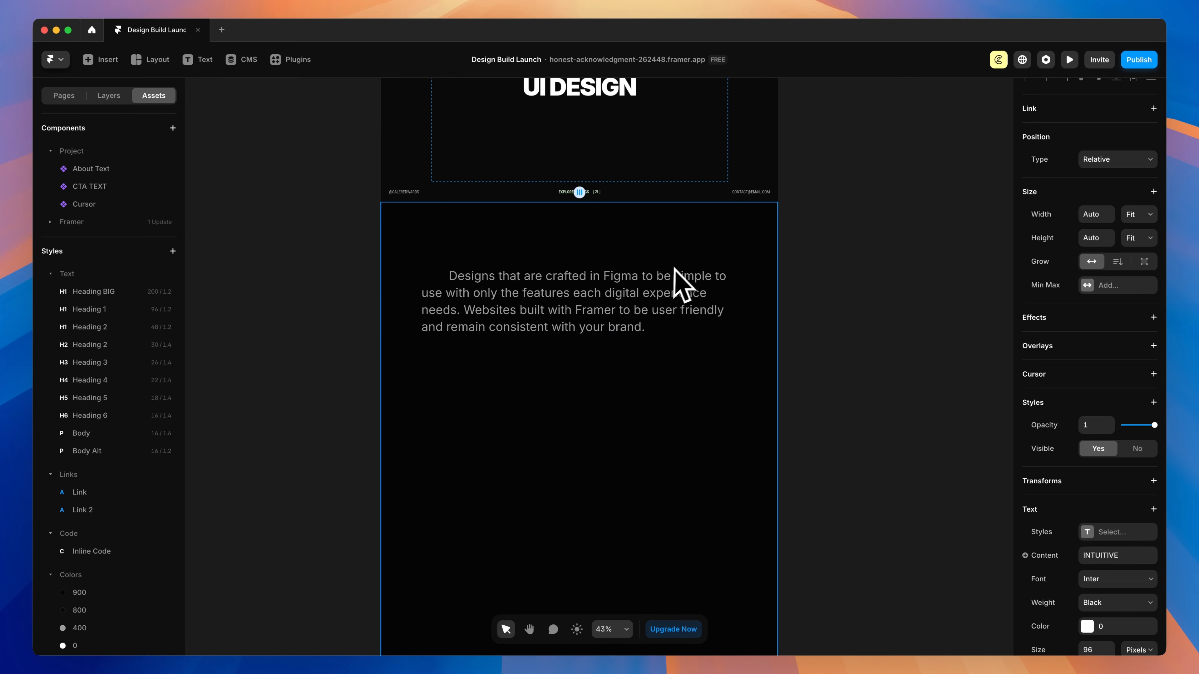
{"action": "scroll", "coordinate": [685, 270], "scroll_direction": "down", "scroll_amount": 5, "text": "ctrl"}
{"action": "scroll", "coordinate": [708, 269], "scroll_direction": "right", "scroll_amount": 2}
{"action": "left_click", "coordinate": [753, 273]}
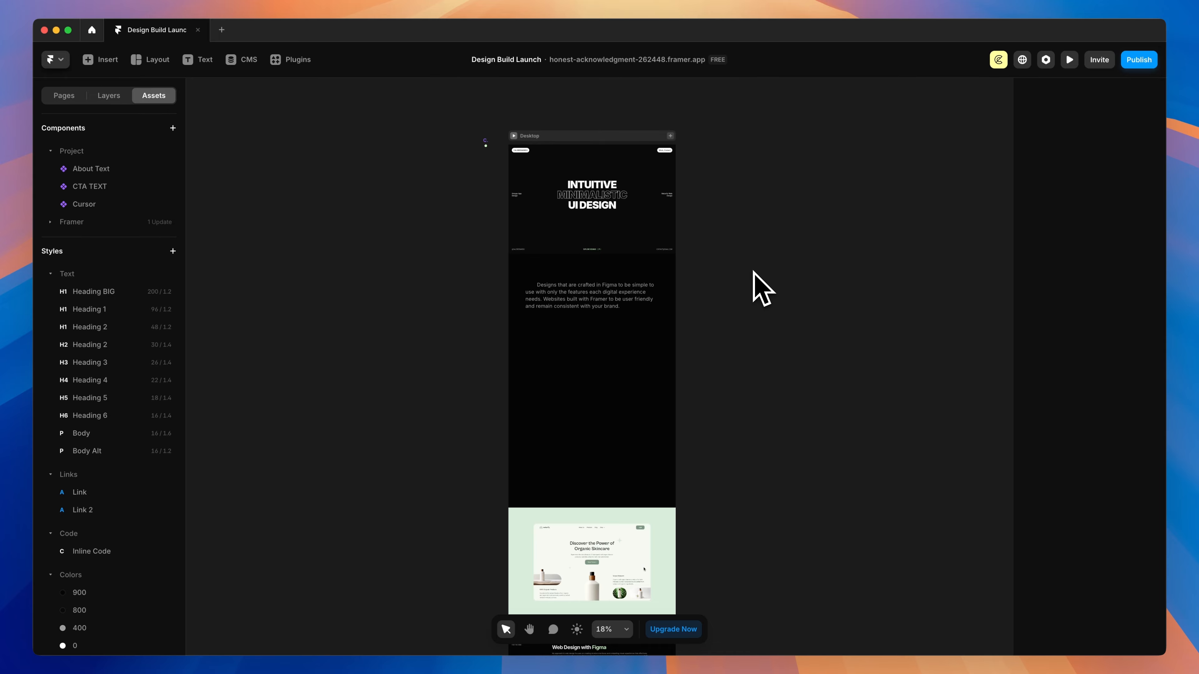
{"action": "scroll", "coordinate": [610, 187], "scroll_direction": "up", "scroll_amount": 5, "text": "ctrl"}
{"action": "left_click", "coordinate": [594, 201]}
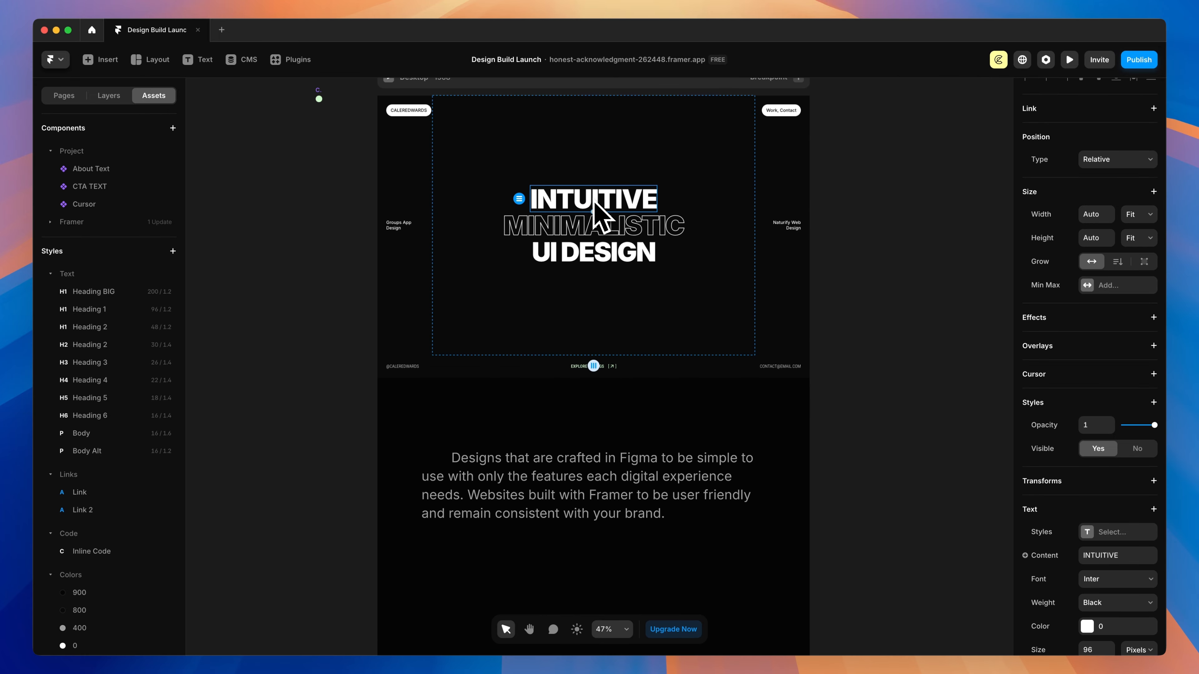
{"action": "scroll", "coordinate": [429, 258], "scroll_direction": "up", "scroll_amount": 2}
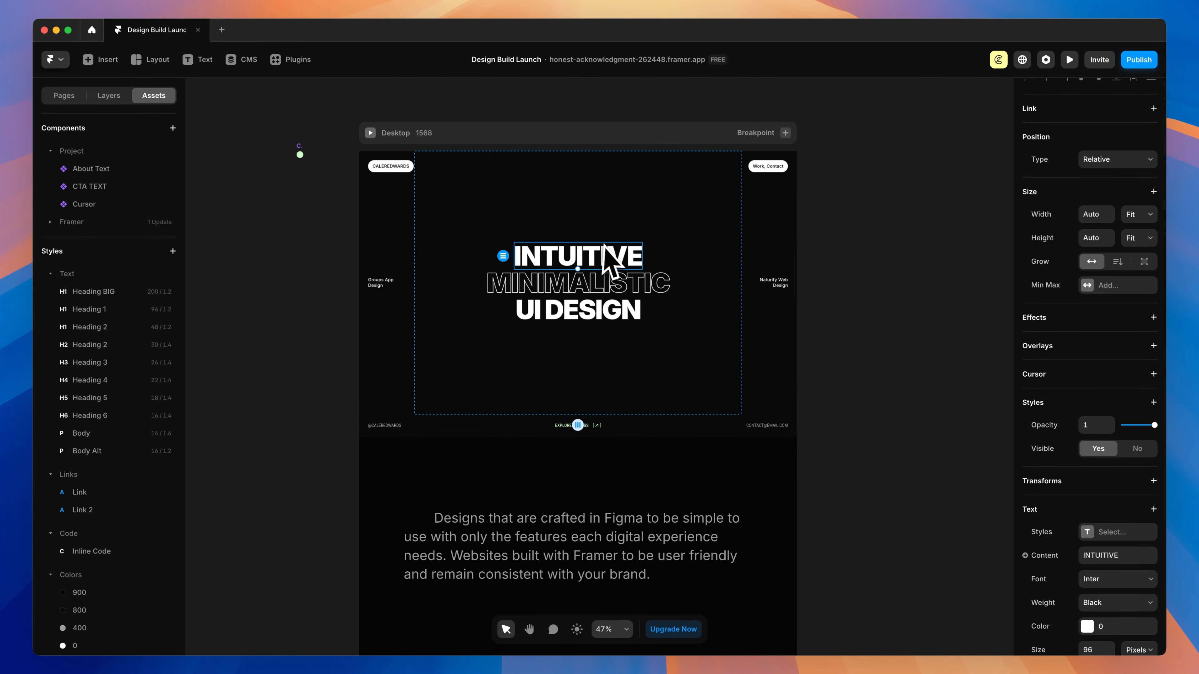
{"action": "left_click", "coordinate": [282, 271]}
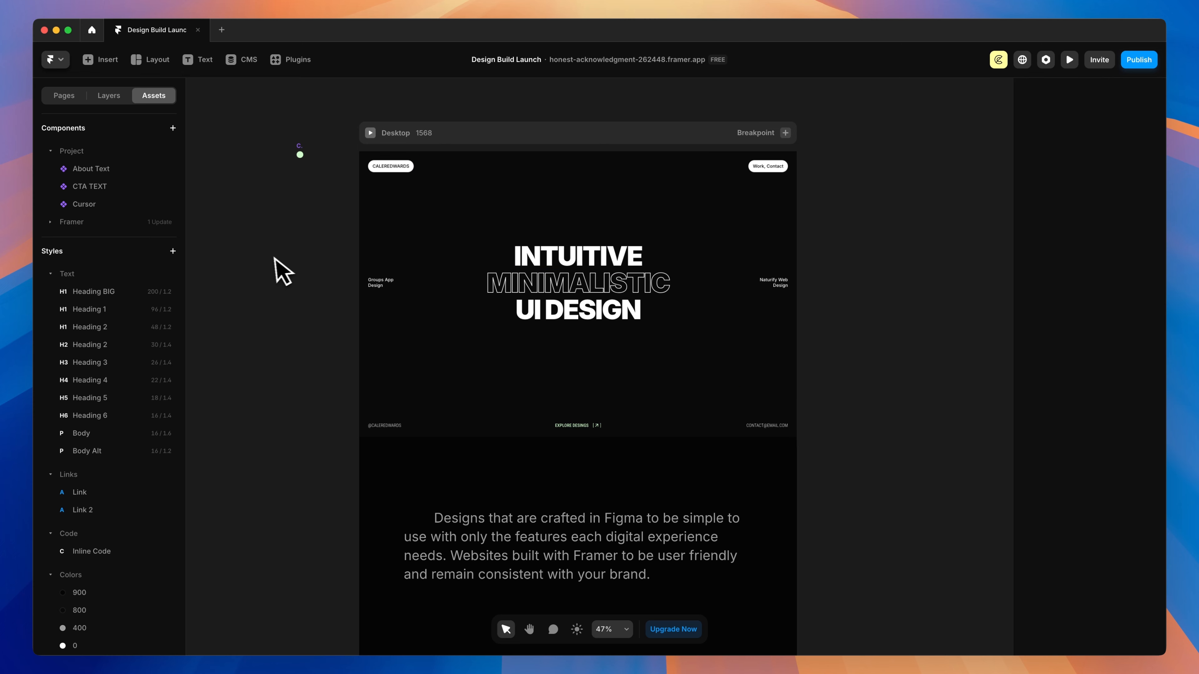
Delete the three H1 text styles: Heading BIG, Heading 1 and the H1-tagged Heading 2.
{"action": "right_click", "coordinate": [116, 291]}
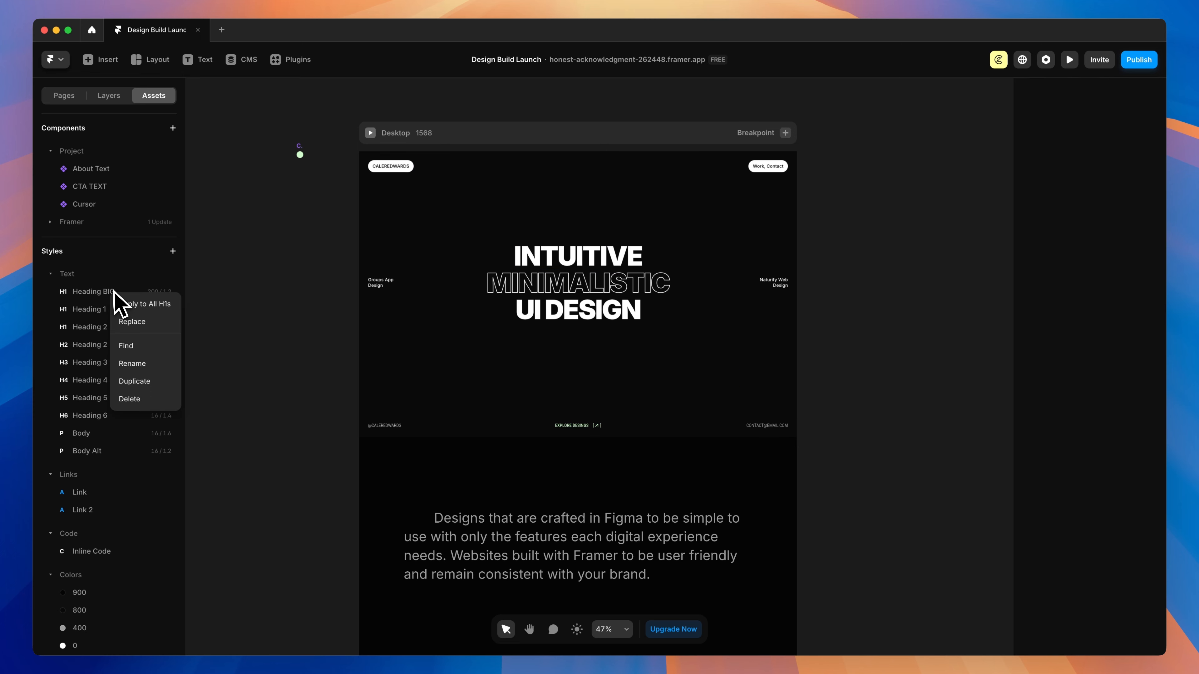
{"action": "left_click", "coordinate": [141, 404]}
{"action": "right_click", "coordinate": [105, 292]}
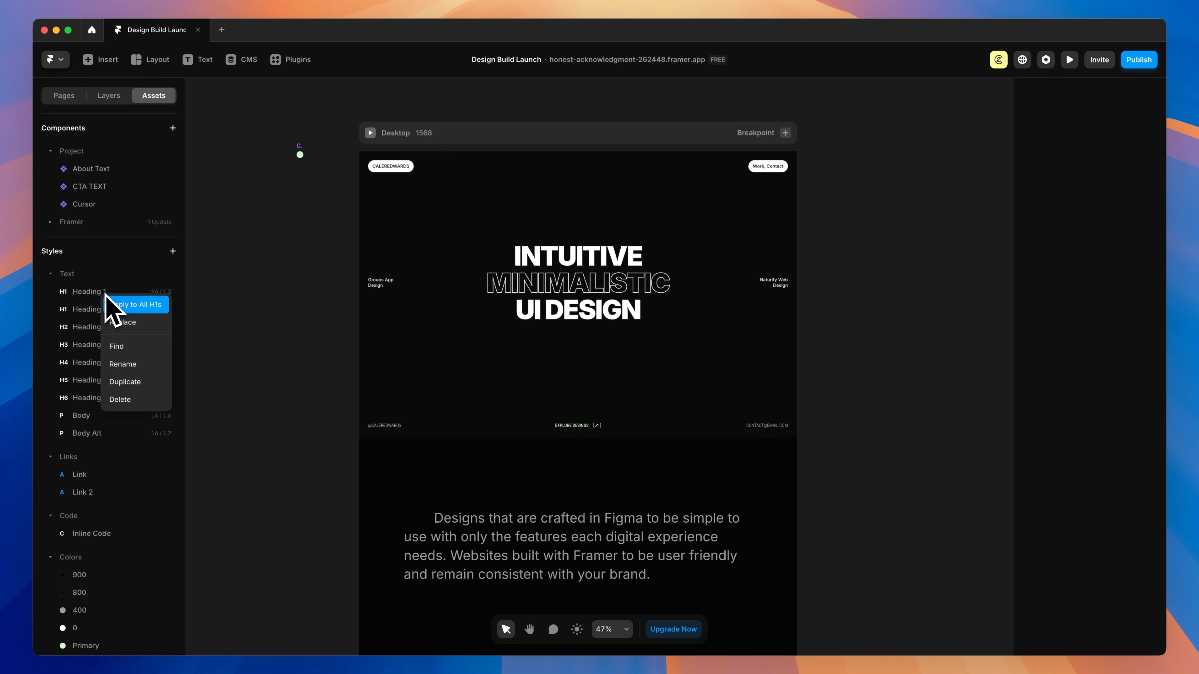
{"action": "left_click", "coordinate": [132, 401]}
{"action": "right_click", "coordinate": [105, 292]}
{"action": "left_click", "coordinate": [134, 401]}
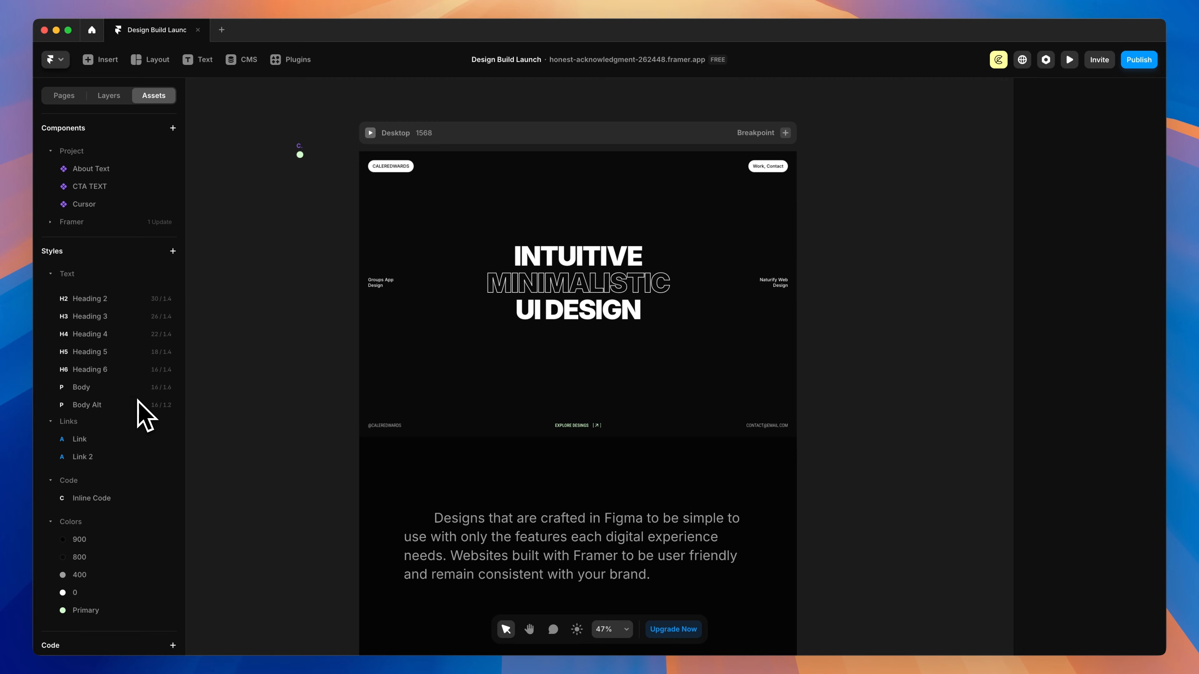
Delete the remaining heading text styles, from the H2-tagged Heading 2 through Heading 6.
{"action": "right_click", "coordinate": [107, 296]}
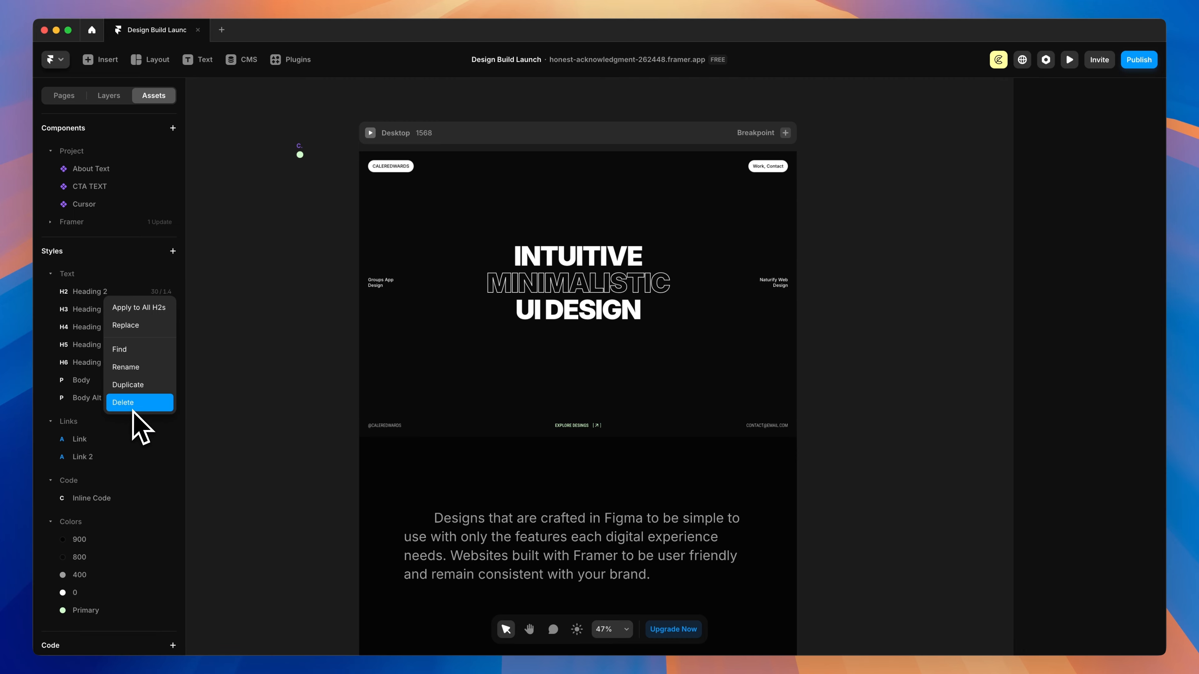
{"action": "left_click", "coordinate": [134, 403]}
{"action": "right_click", "coordinate": [92, 293]}
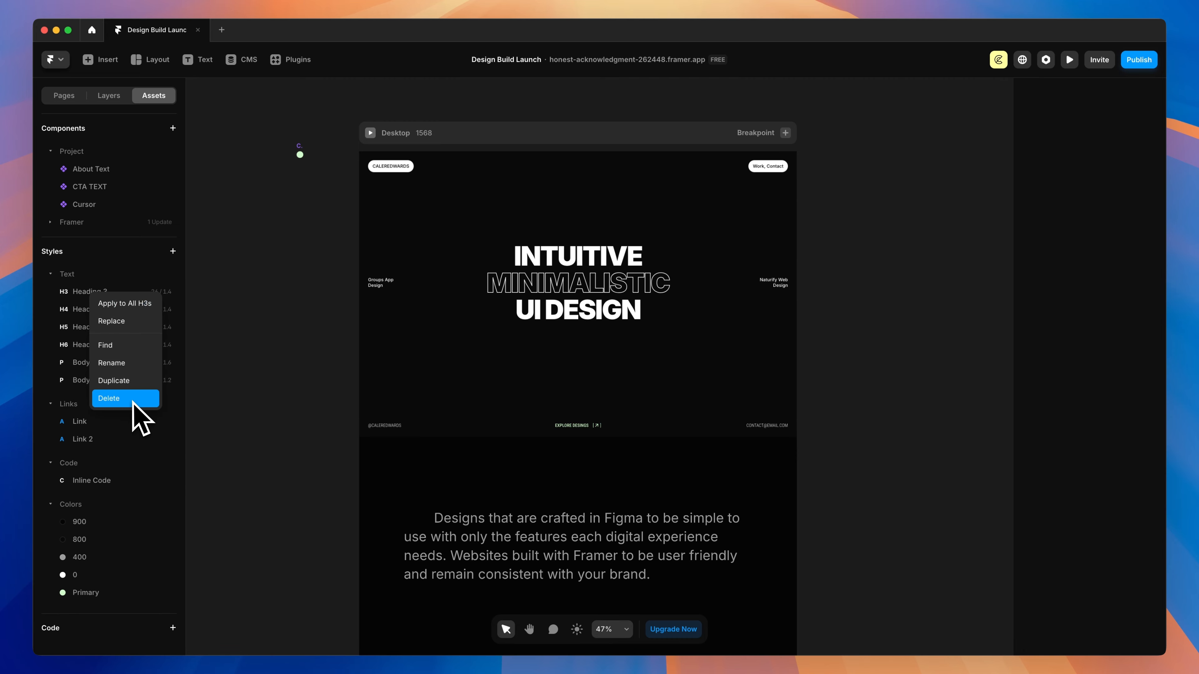
{"action": "left_click", "coordinate": [124, 402]}
{"action": "right_click", "coordinate": [94, 296]}
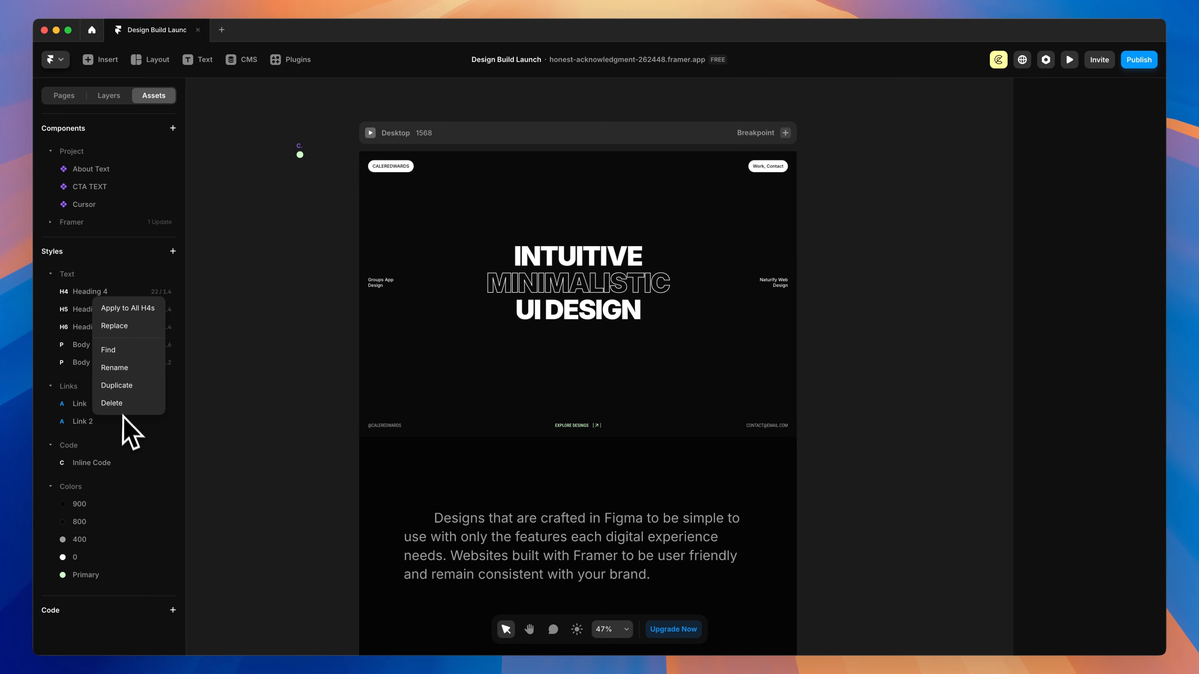
{"action": "left_click", "coordinate": [119, 407]}
{"action": "right_click", "coordinate": [99, 295]}
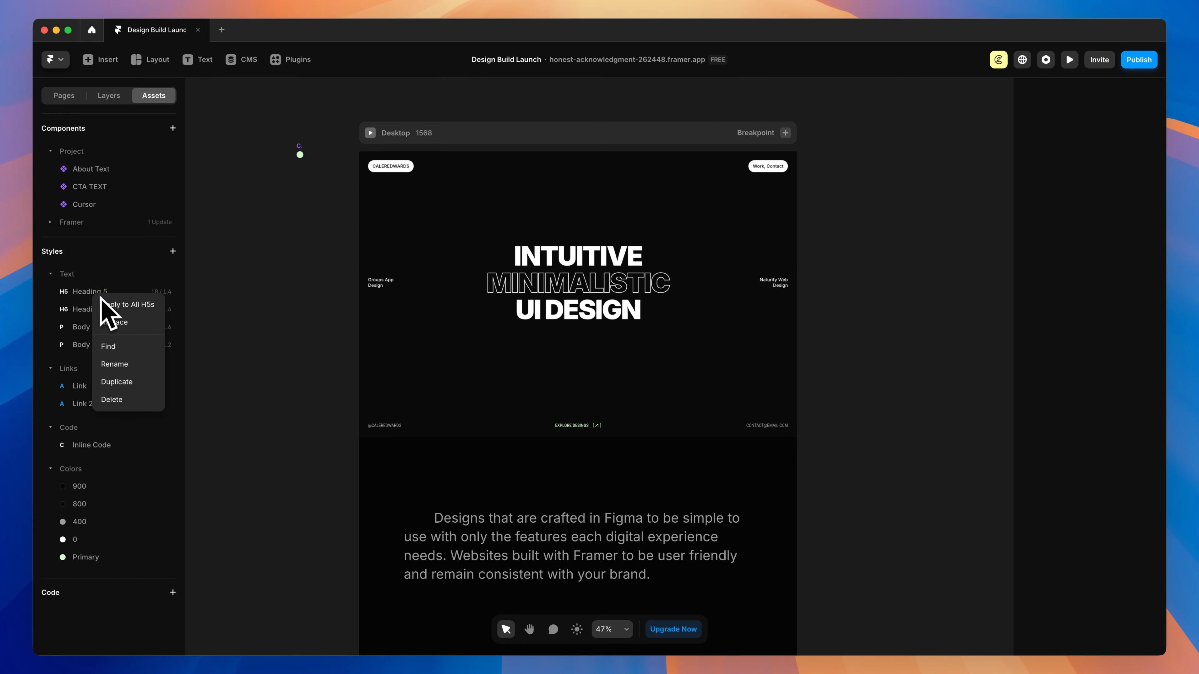
{"action": "left_click", "coordinate": [127, 403]}
{"action": "right_click", "coordinate": [100, 293]}
{"action": "left_click", "coordinate": [126, 402]}
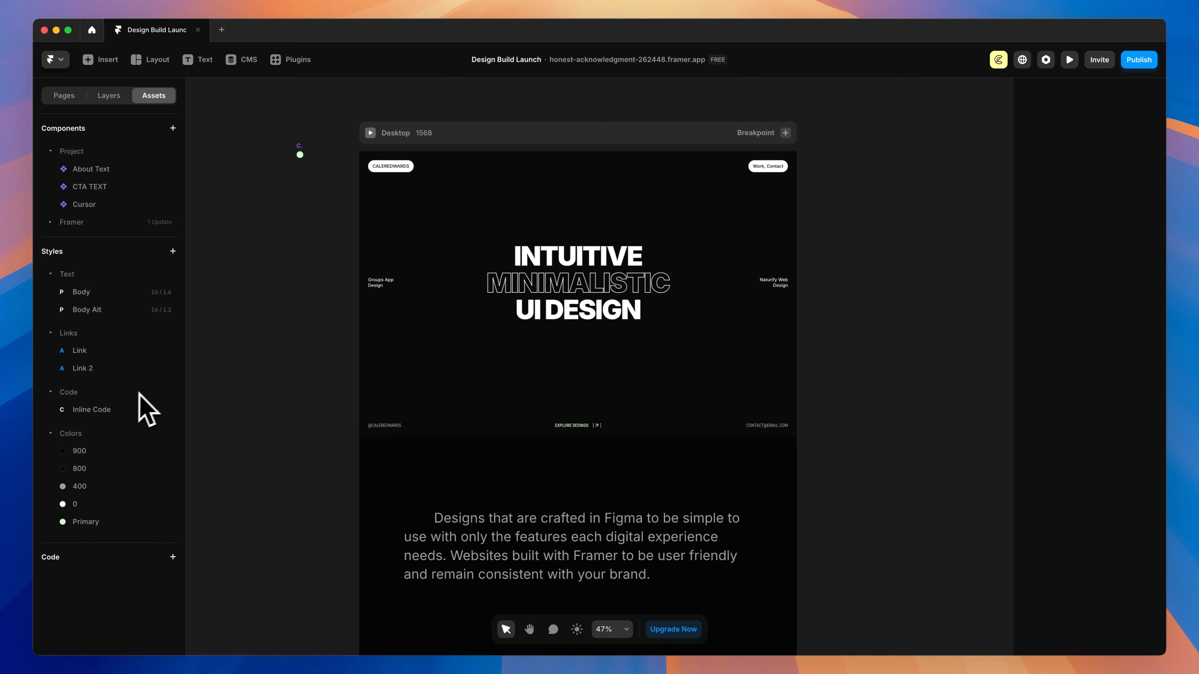
Create a new Heading 1 text style from the INTUITIVE headline in the hero section.
{"action": "key", "text": "space"}
{"action": "left_click_drag", "start_coordinate": [907, 357], "coordinate": [938, 331]}
{"action": "left_click", "coordinate": [633, 260]}
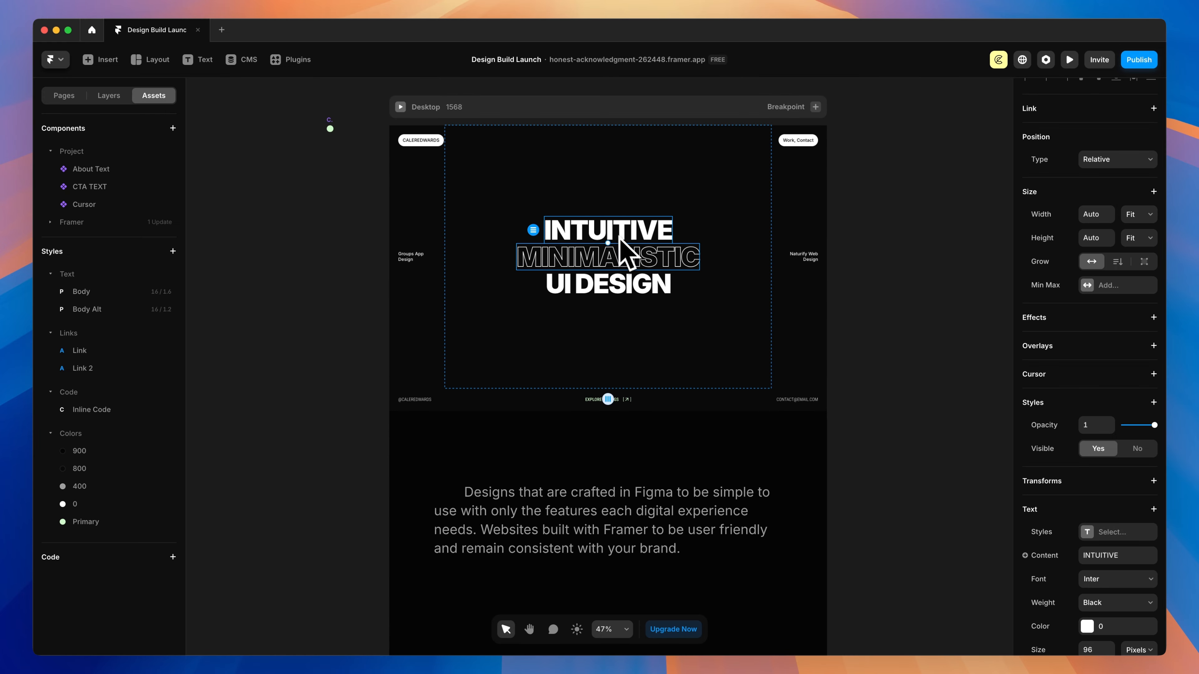
{"action": "left_click", "coordinate": [1085, 534]}
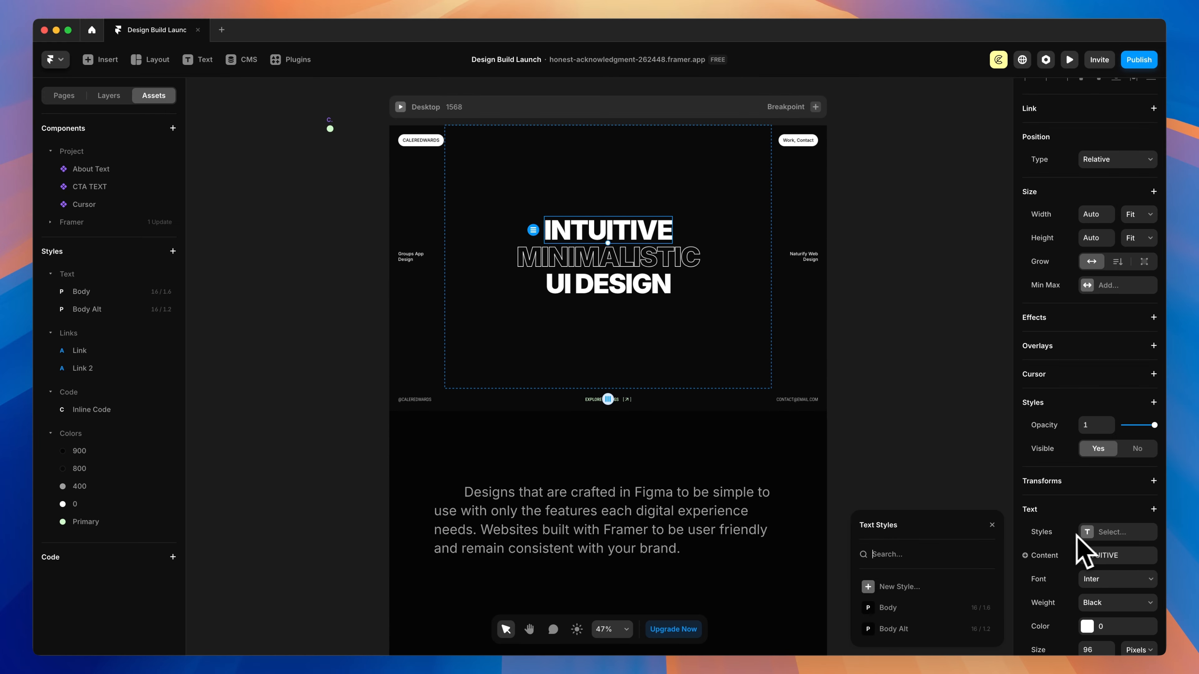
{"action": "left_click", "coordinate": [900, 588]}
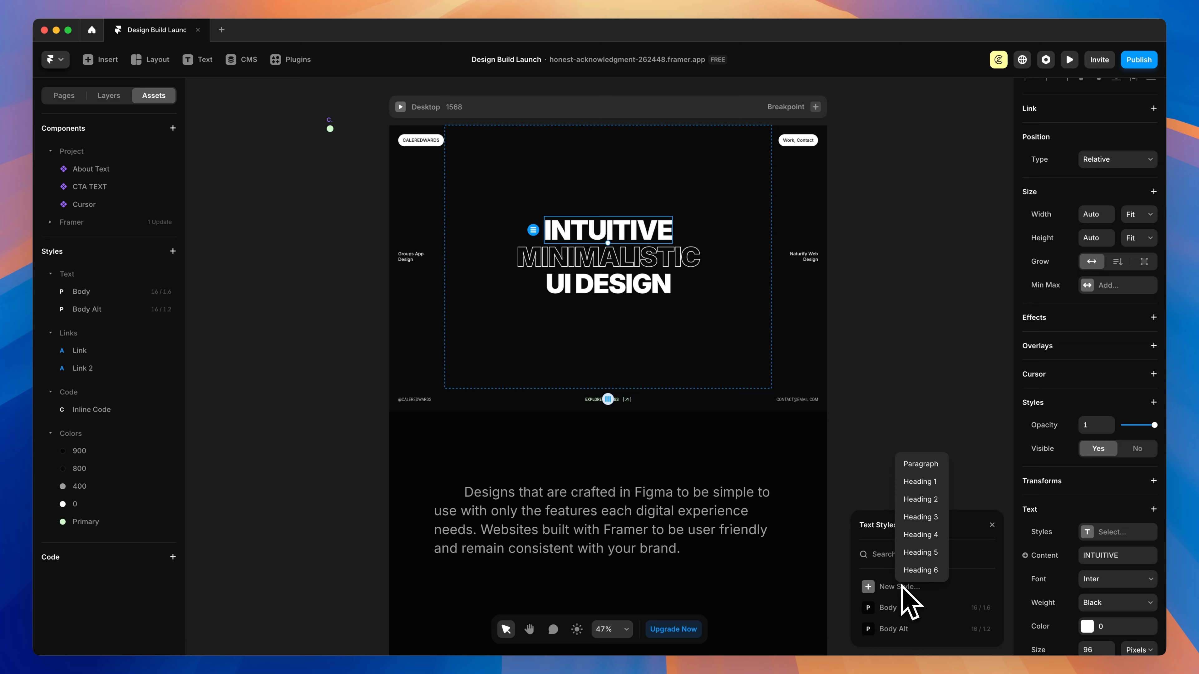
{"action": "left_click", "coordinate": [921, 486]}
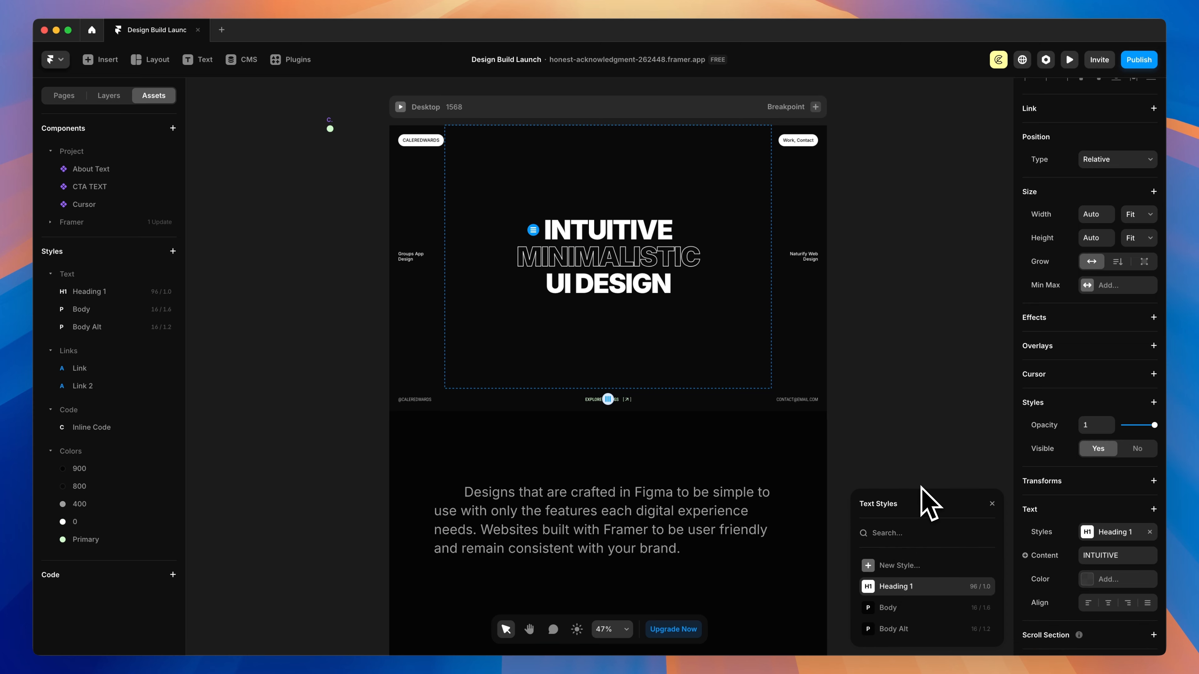
Rename the new Heading 1 text style as "BIG | White".
{"action": "left_click", "coordinate": [350, 367]}
{"action": "left_click", "coordinate": [88, 293]}
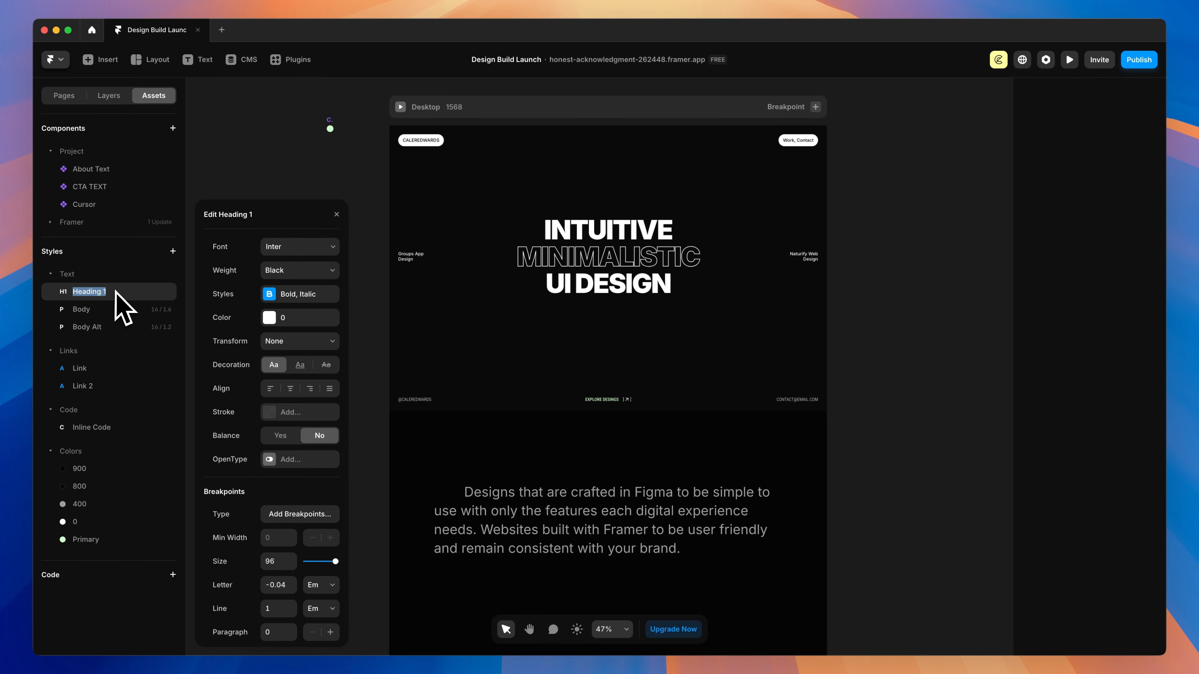
{"action": "type", "text": "BIG"}
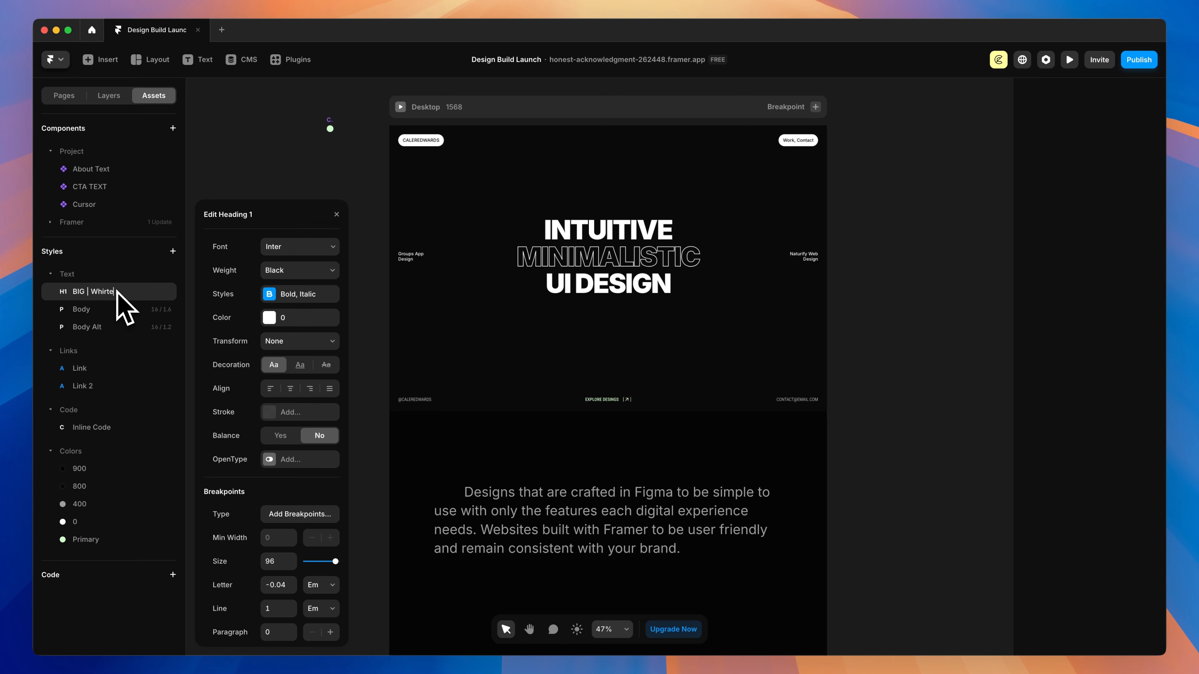
{"action": "type", "text": " | Whirte"}
{"action": "key", "text": "BackSpace"}
{"action": "key", "text": "BackSpace"}
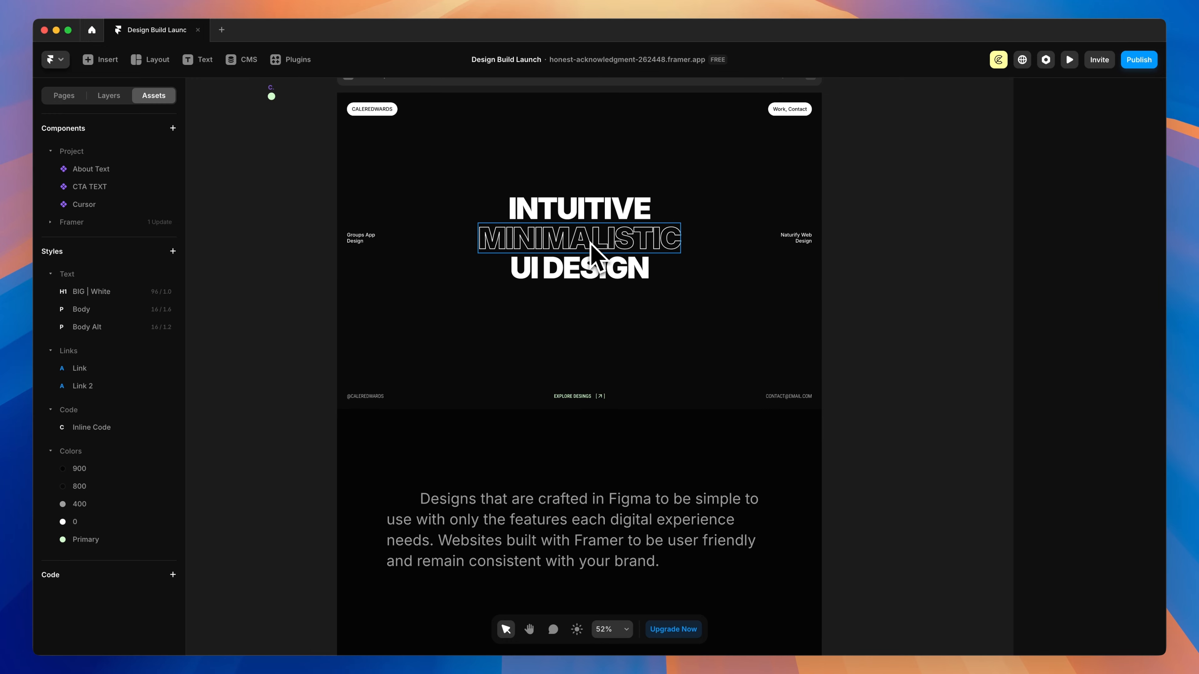
Create another Heading 1 text style from the outlined MINIMALISTIC headline and name it "BIG | Outline".
{"action": "left_click", "coordinate": [590, 243]}
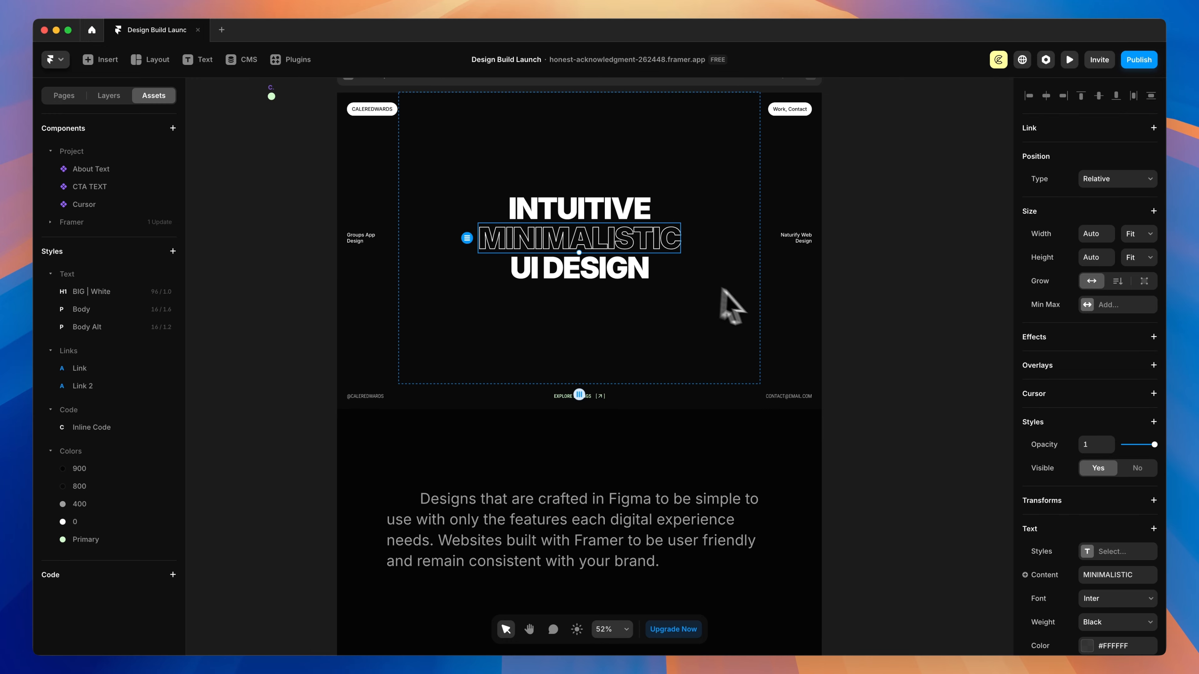
{"action": "left_click", "coordinate": [1086, 553]}
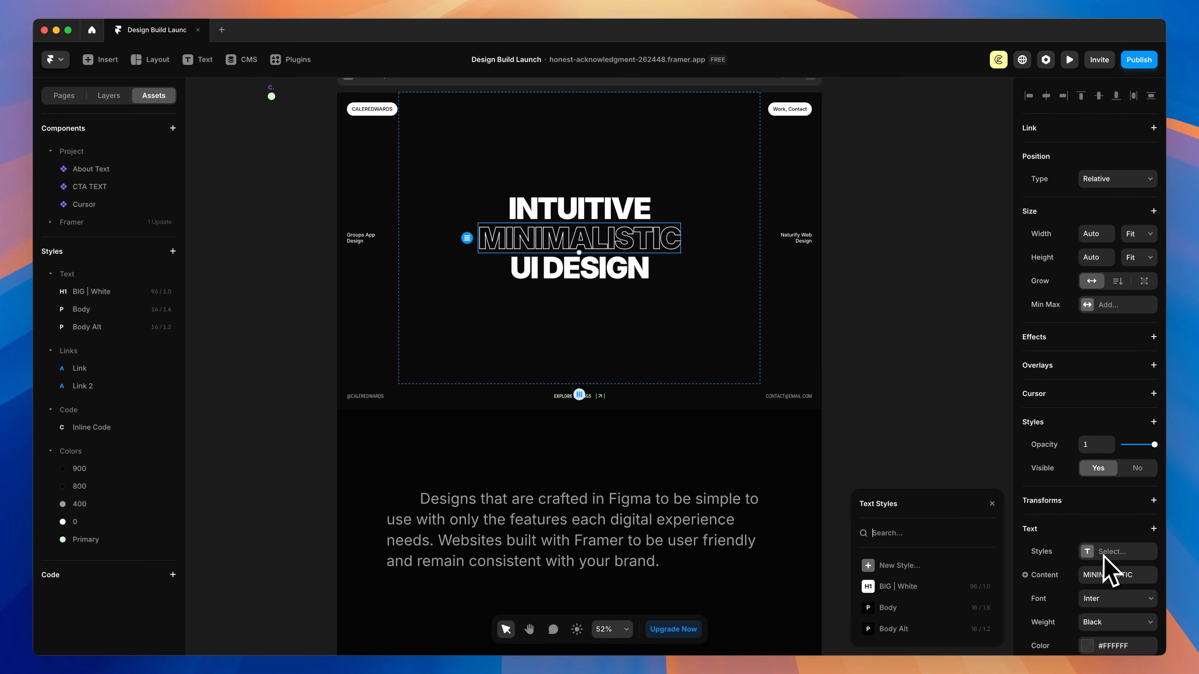
{"action": "left_click", "coordinate": [921, 567]}
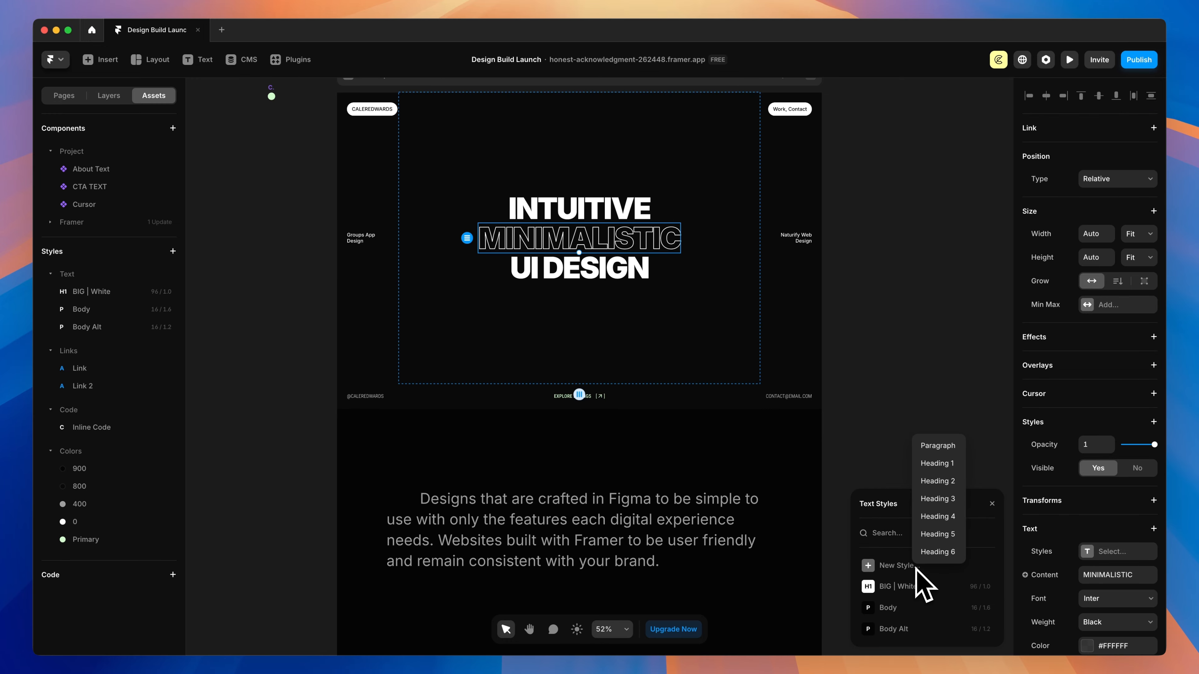
{"action": "left_click", "coordinate": [941, 463]}
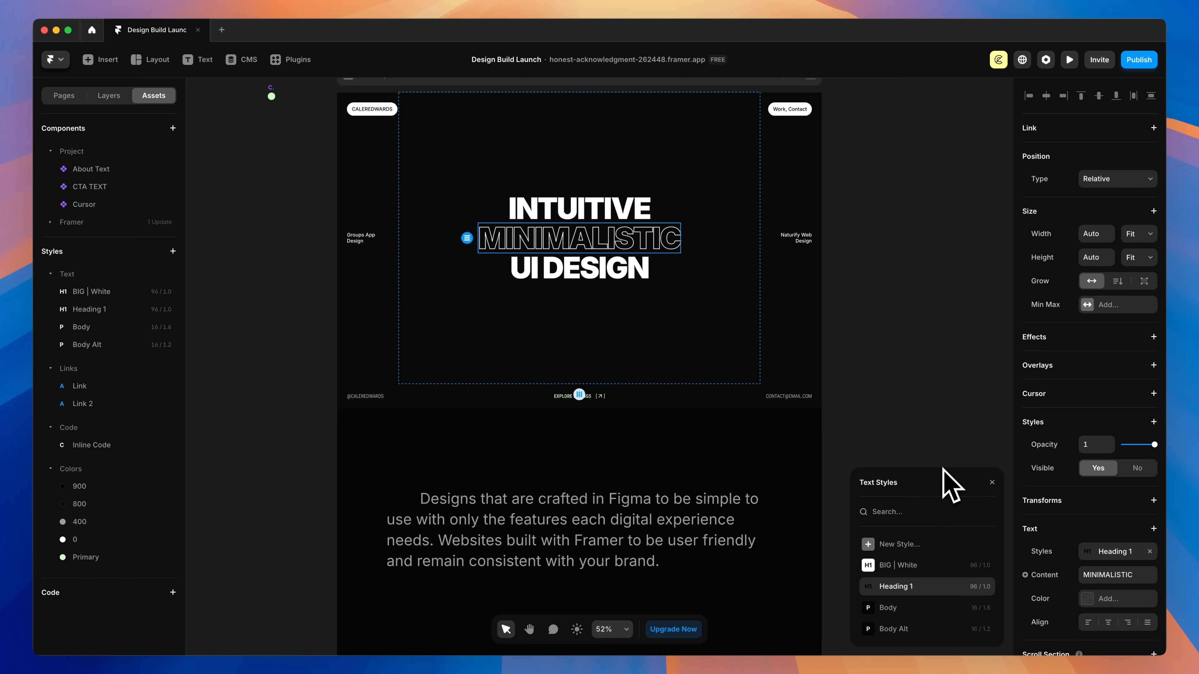
{"action": "double_click", "coordinate": [91, 293]}
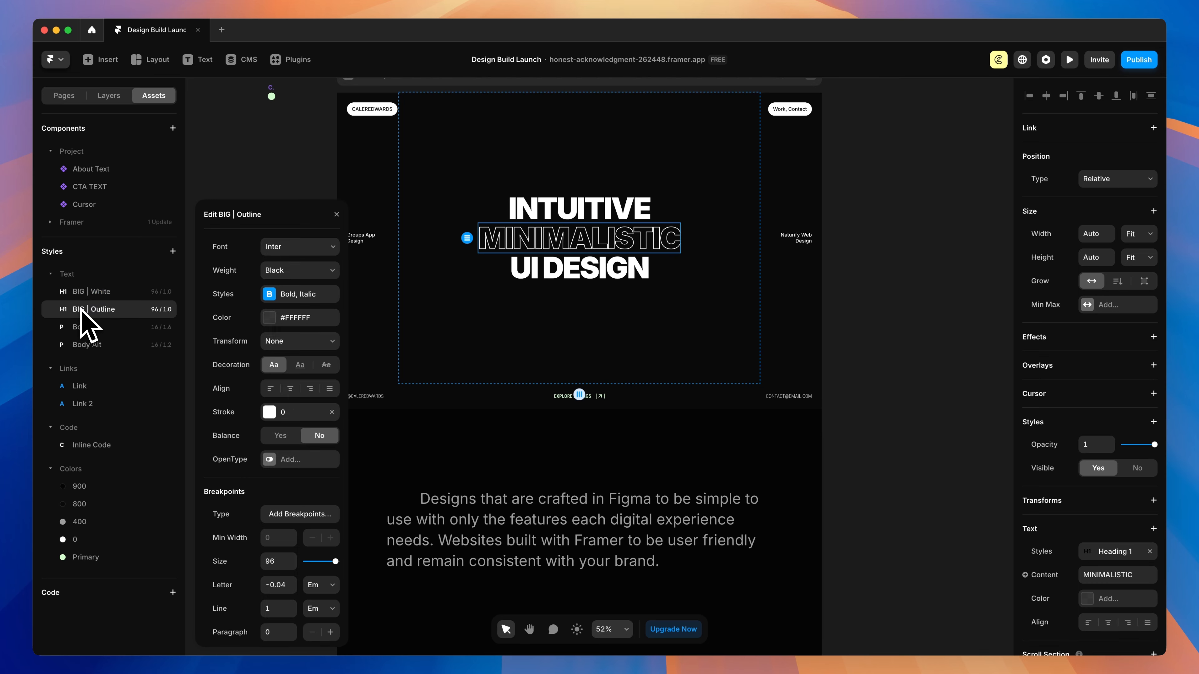
Apply the "BIG | White" text style to the UI DESIGN headline.
{"action": "scroll", "coordinate": [888, 295], "scroll_direction": "down", "scroll_amount": 1}
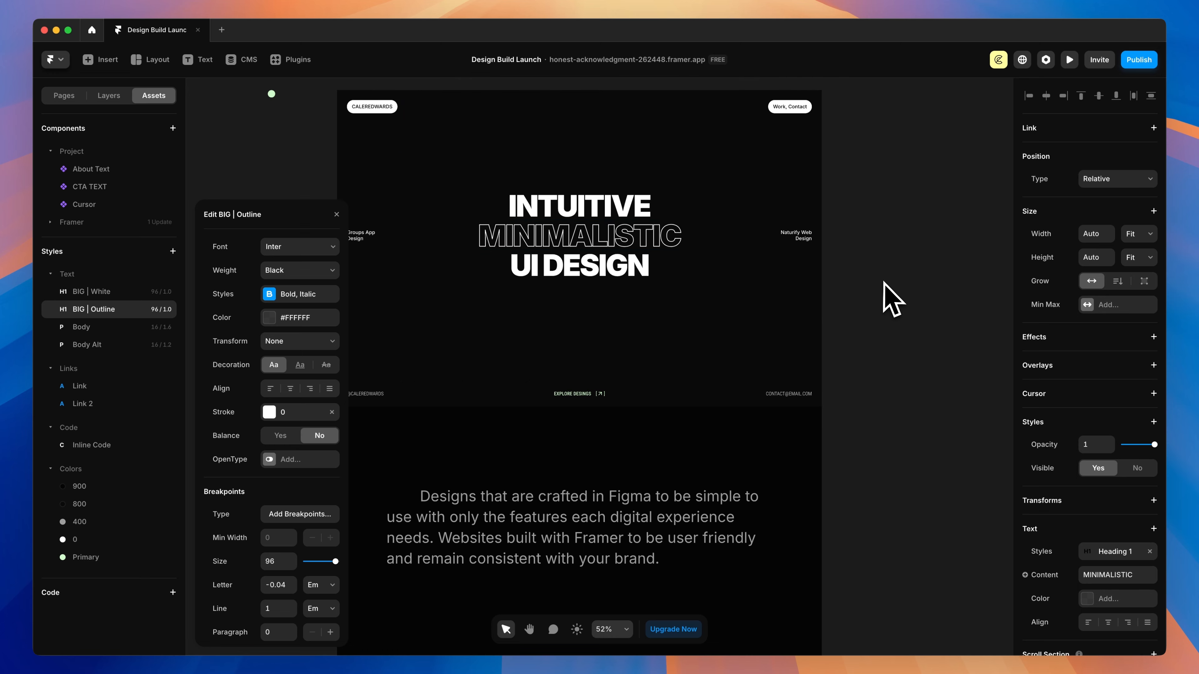
{"action": "left_click", "coordinate": [623, 267]}
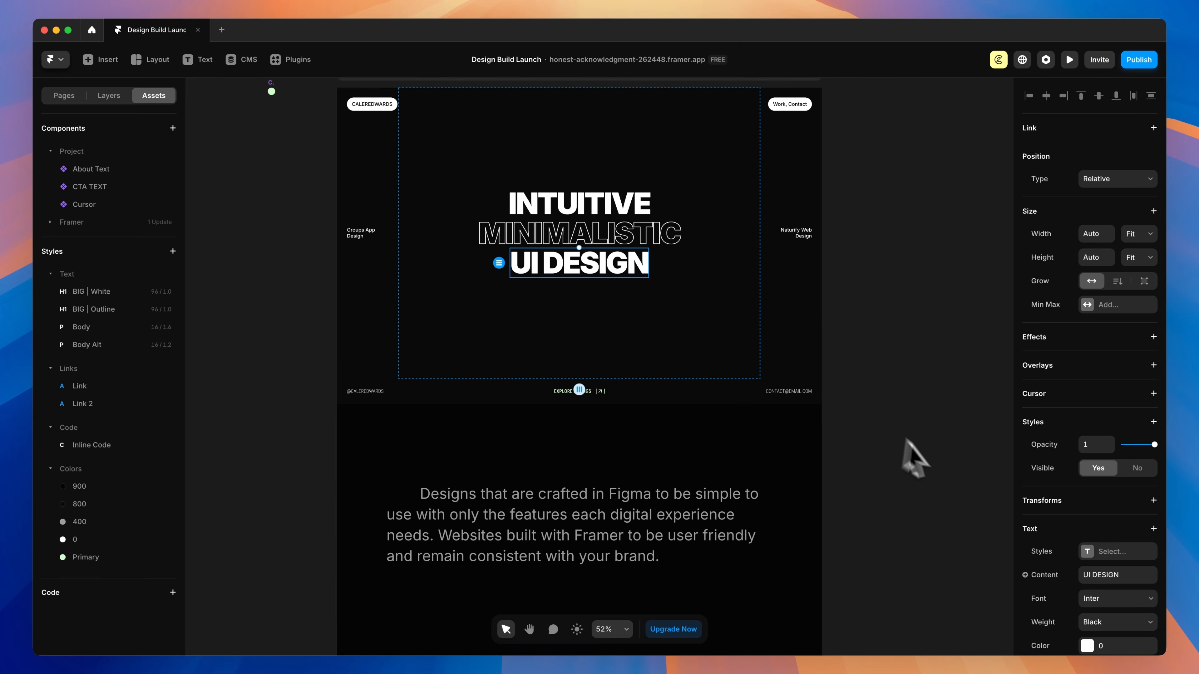
{"action": "left_click", "coordinate": [1104, 553]}
{"action": "left_click", "coordinate": [899, 566]}
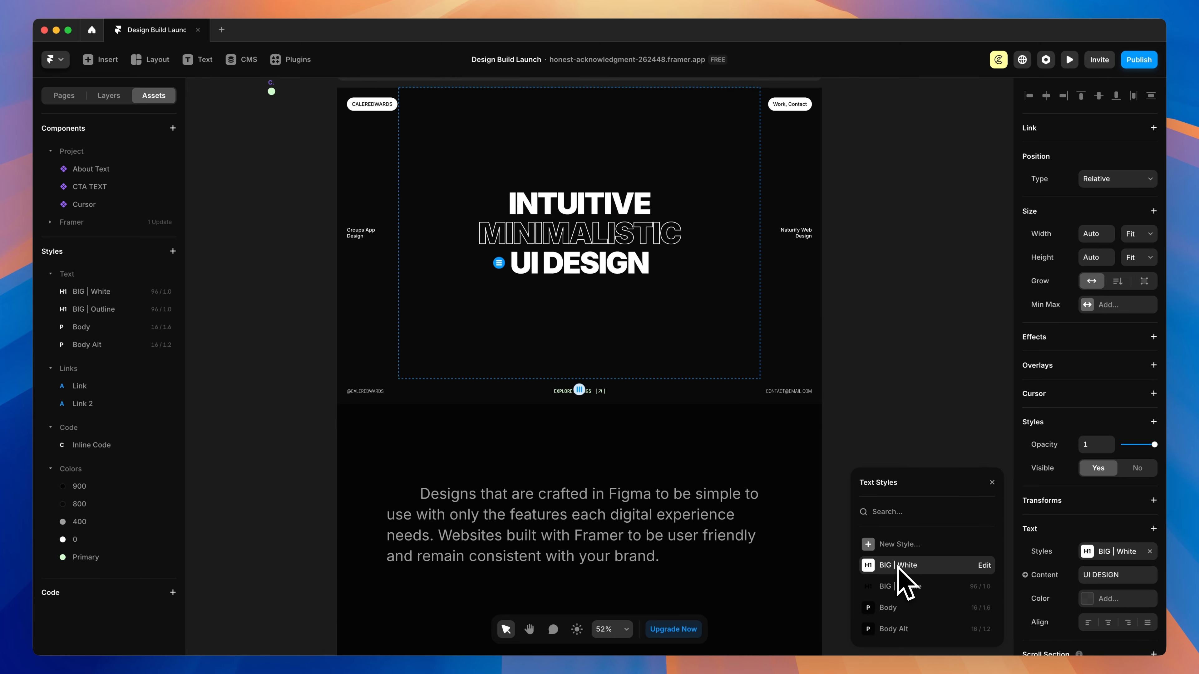
Check the restyled hero headlines and look through the remaining sections of the Home page for other headings.
{"action": "left_click", "coordinate": [920, 422]}
{"action": "scroll", "coordinate": [856, 421], "scroll_direction": "down", "scroll_amount": 10}
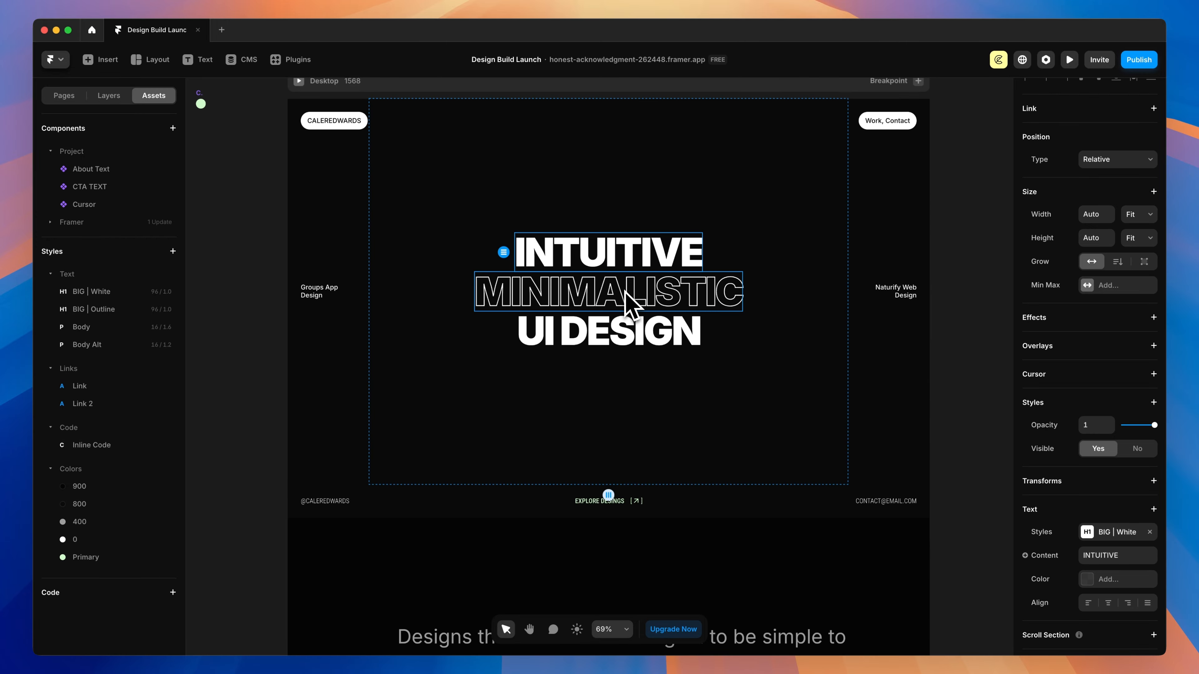
{"action": "left_click", "coordinate": [632, 331]}
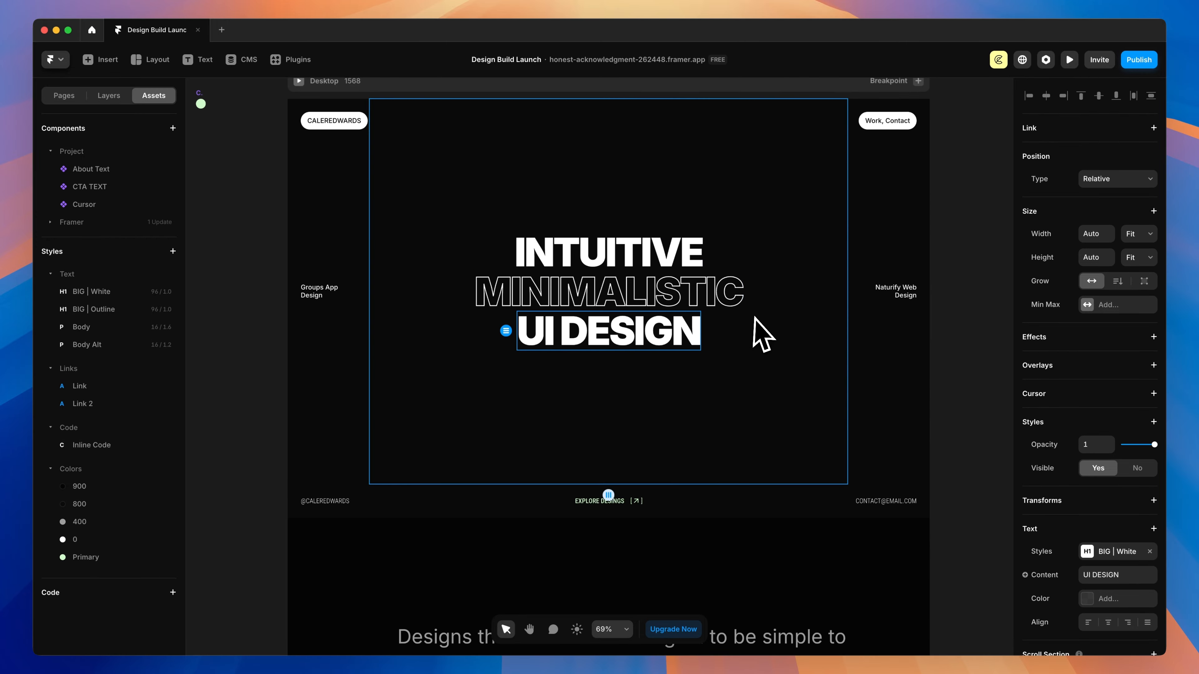
{"action": "scroll", "coordinate": [797, 340], "scroll_direction": "down", "scroll_amount": 5}
{"action": "scroll", "coordinate": [887, 364], "scroll_direction": "down", "scroll_amount": 3}
{"action": "scroll", "coordinate": [891, 365], "scroll_direction": "down", "scroll_amount": 15}
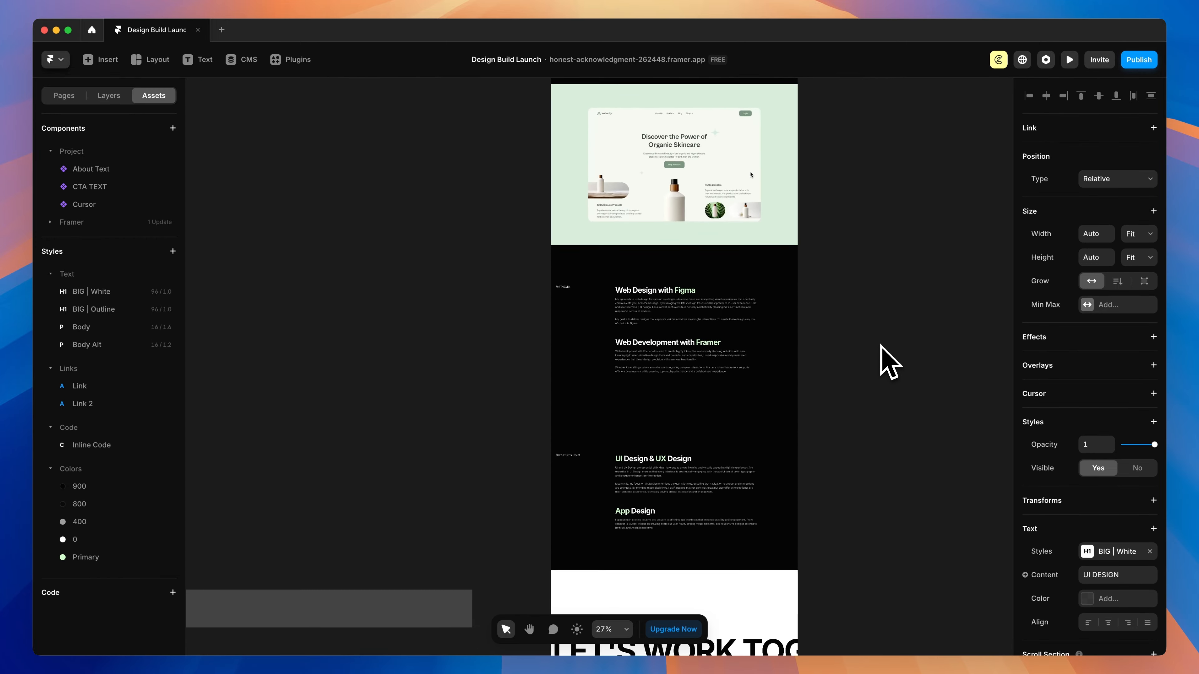
{"action": "scroll", "coordinate": [890, 363], "scroll_direction": "up", "scroll_amount": 4}
{"action": "scroll", "coordinate": [887, 359], "scroll_direction": "up", "scroll_amount": 15}
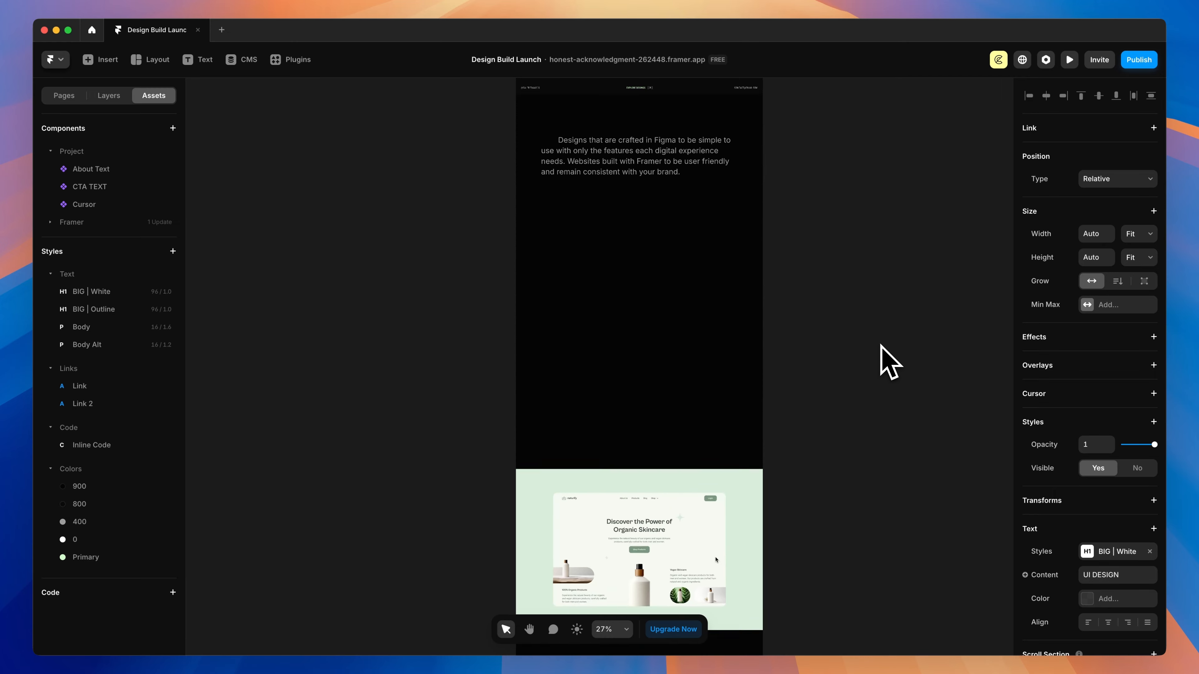
Open the /work page and create a new Heading 2 text style from the Naturify project title.
{"action": "left_click", "coordinate": [63, 96]}
{"action": "left_click", "coordinate": [80, 169]}
{"action": "left_click", "coordinate": [813, 348]}
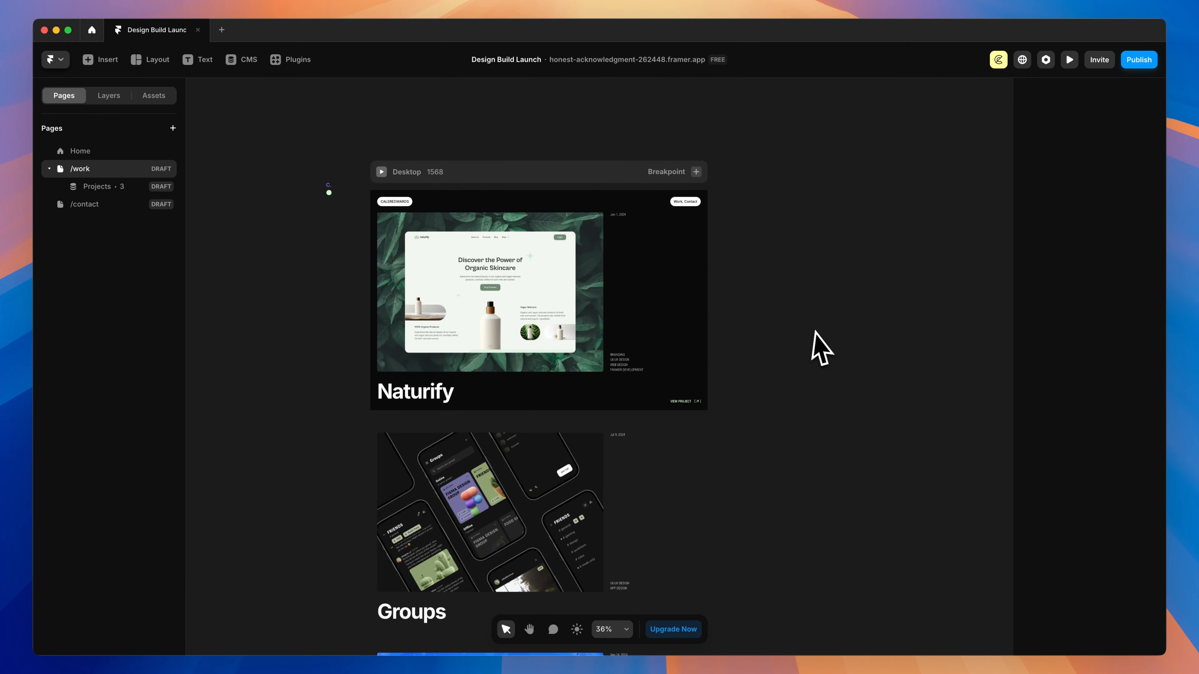
{"action": "scroll", "coordinate": [831, 354], "scroll_direction": "up", "scroll_amount": 5}
{"action": "left_click", "coordinate": [471, 396]}
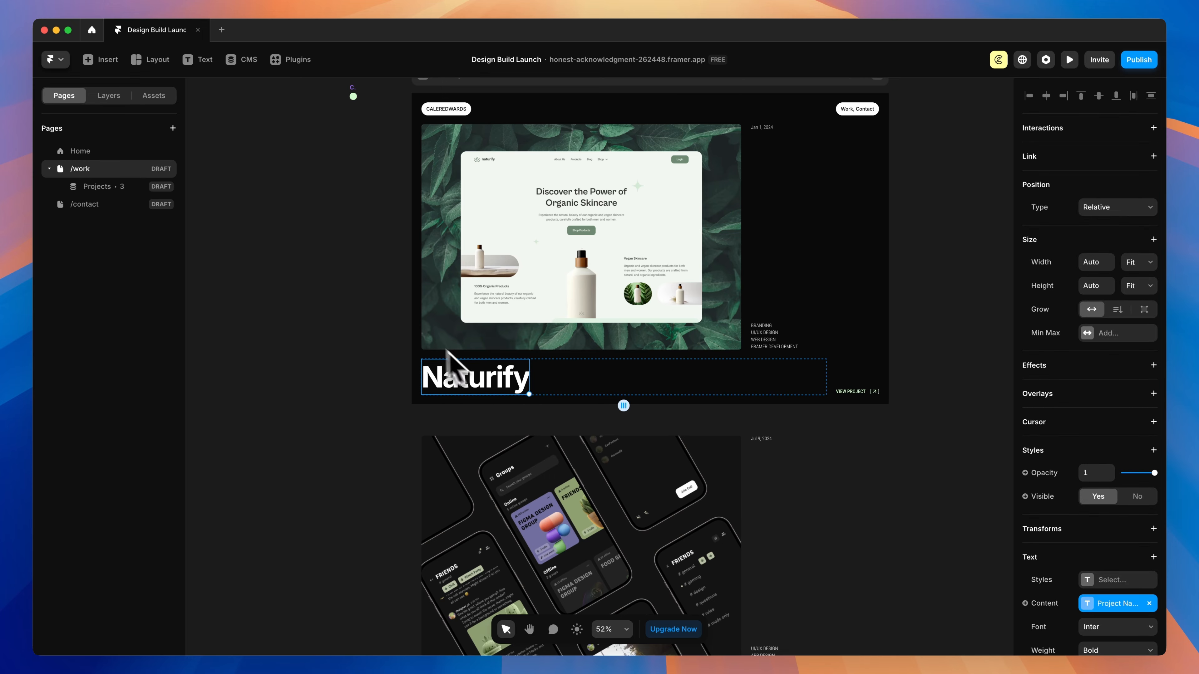
{"action": "left_click", "coordinate": [154, 96]}
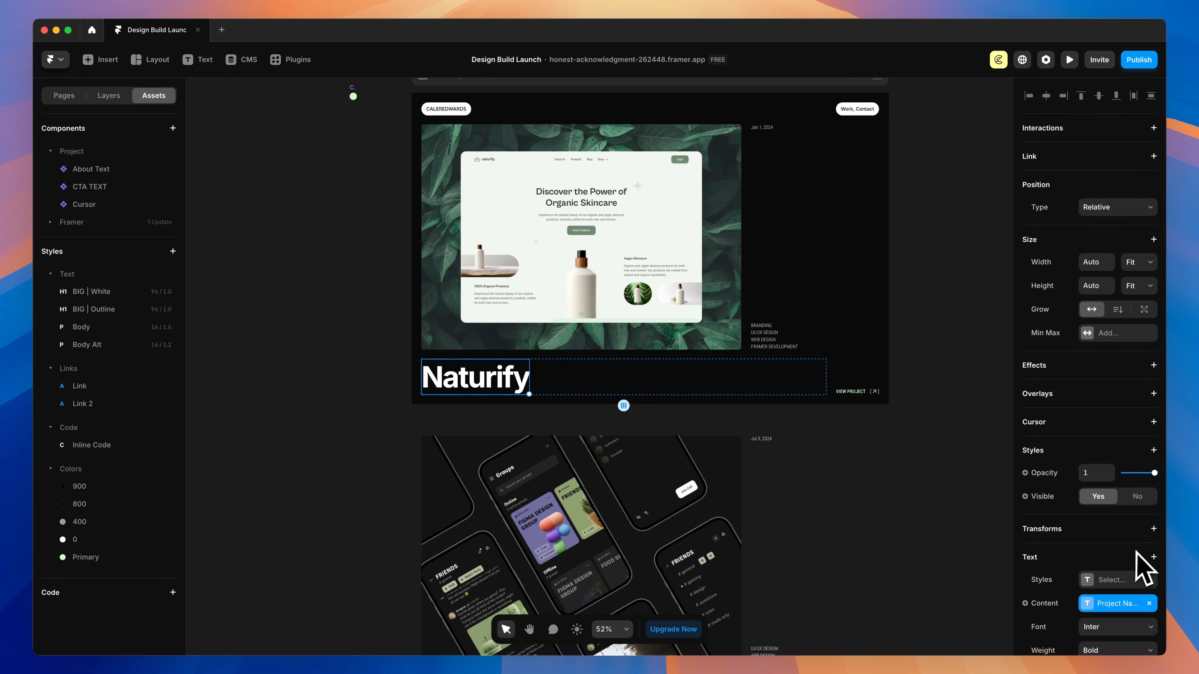
{"action": "left_click", "coordinate": [1099, 580]}
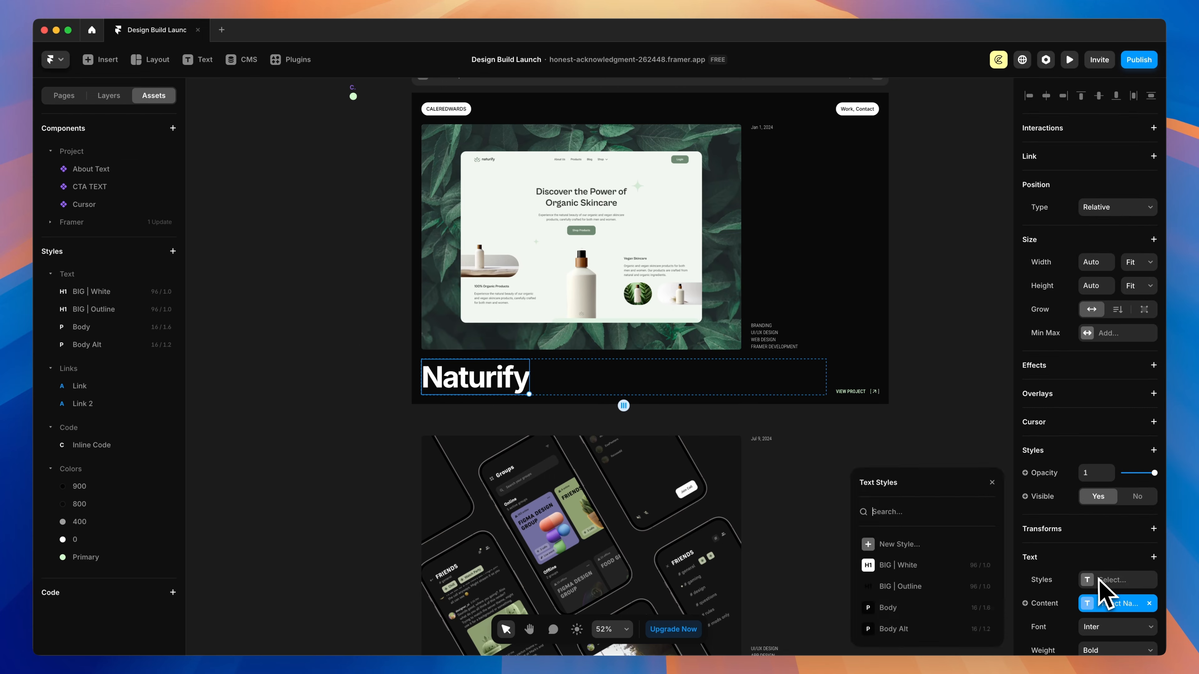
{"action": "left_click", "coordinate": [882, 546]}
{"action": "left_click", "coordinate": [902, 459]}
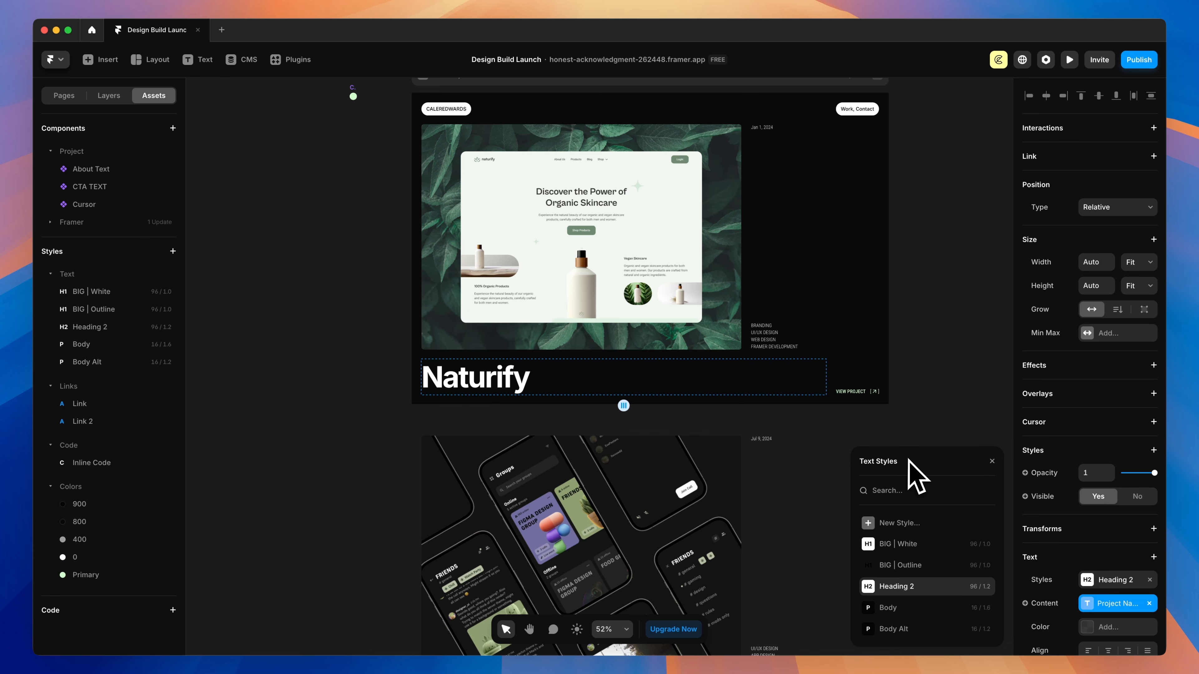
Rename the new Heading 2 text style as "Project Title | H2".
{"action": "double_click", "coordinate": [92, 327]}
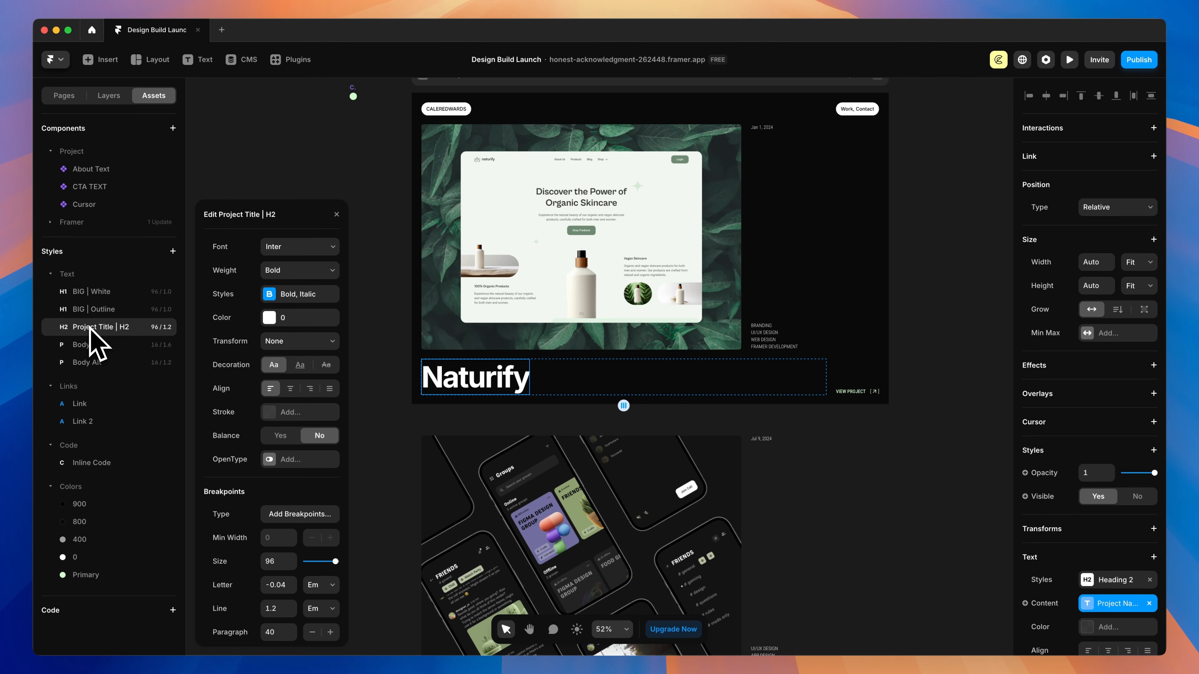
{"action": "left_click", "coordinate": [338, 149]}
{"action": "key", "text": "space"}
{"action": "left_click_drag", "start_coordinate": [641, 176], "coordinate": [543, 248]}
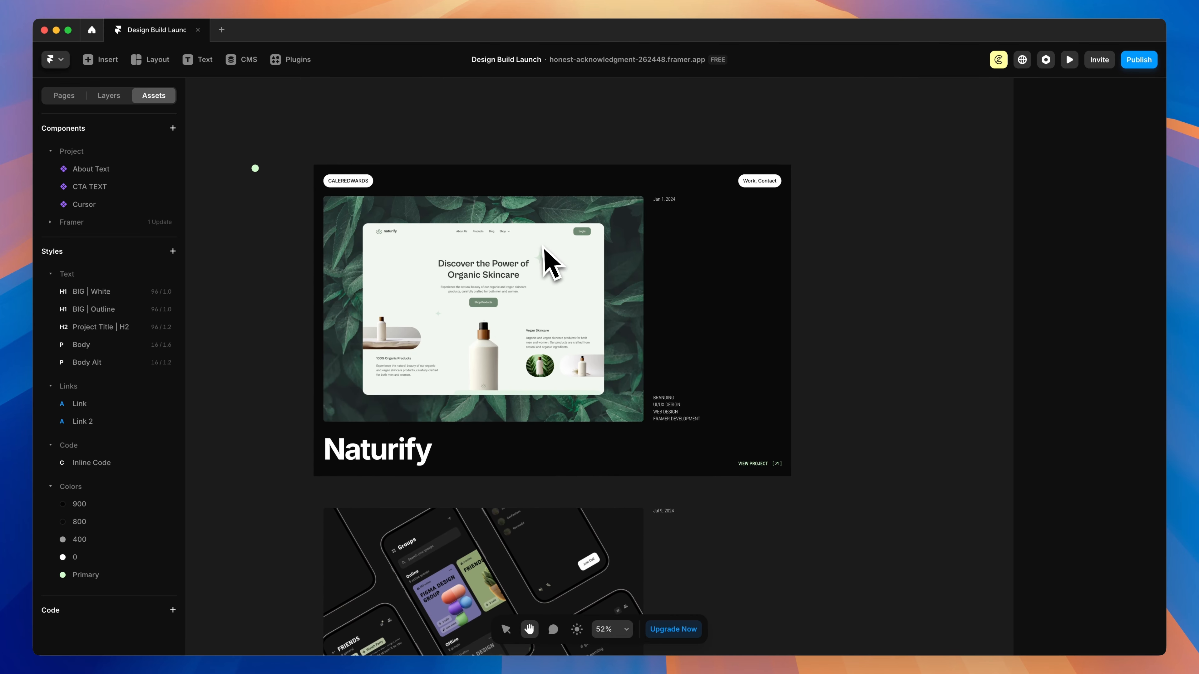
Open the Projects detail page and apply the "Project Title | H2" text style to the Naturify title.
{"action": "left_click", "coordinate": [113, 187]}
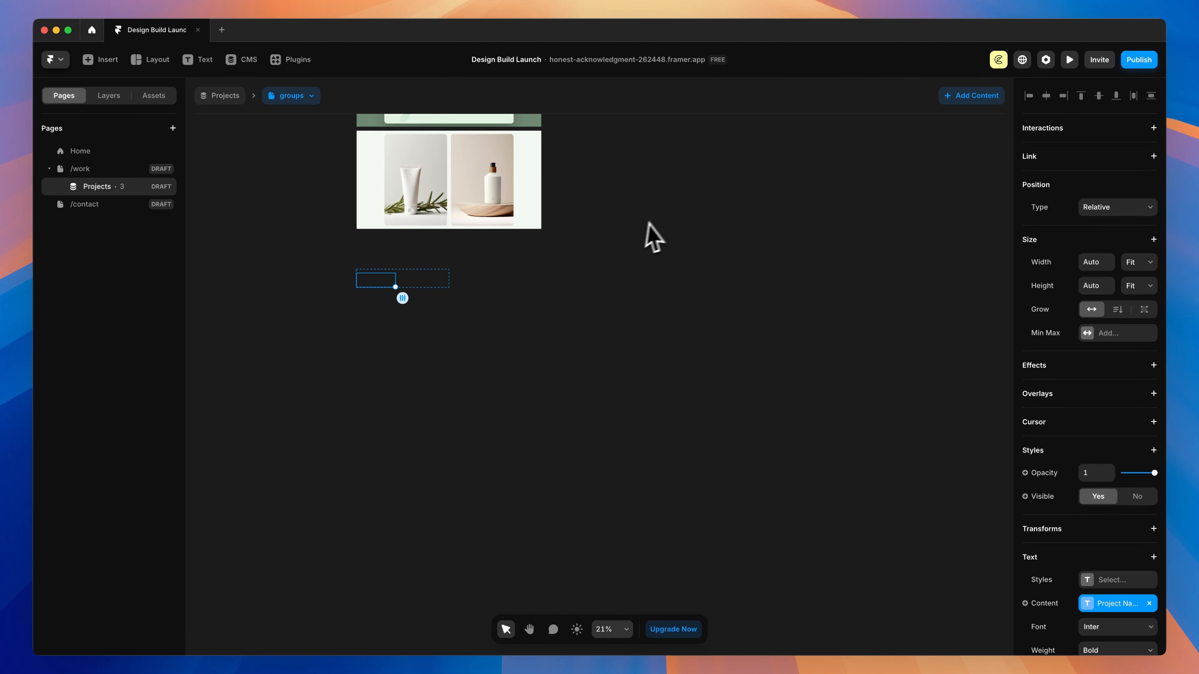
{"action": "key", "text": "space"}
{"action": "left_click_drag", "start_coordinate": [704, 182], "coordinate": [752, 394]}
{"action": "left_click_drag", "start_coordinate": [748, 247], "coordinate": [766, 363]}
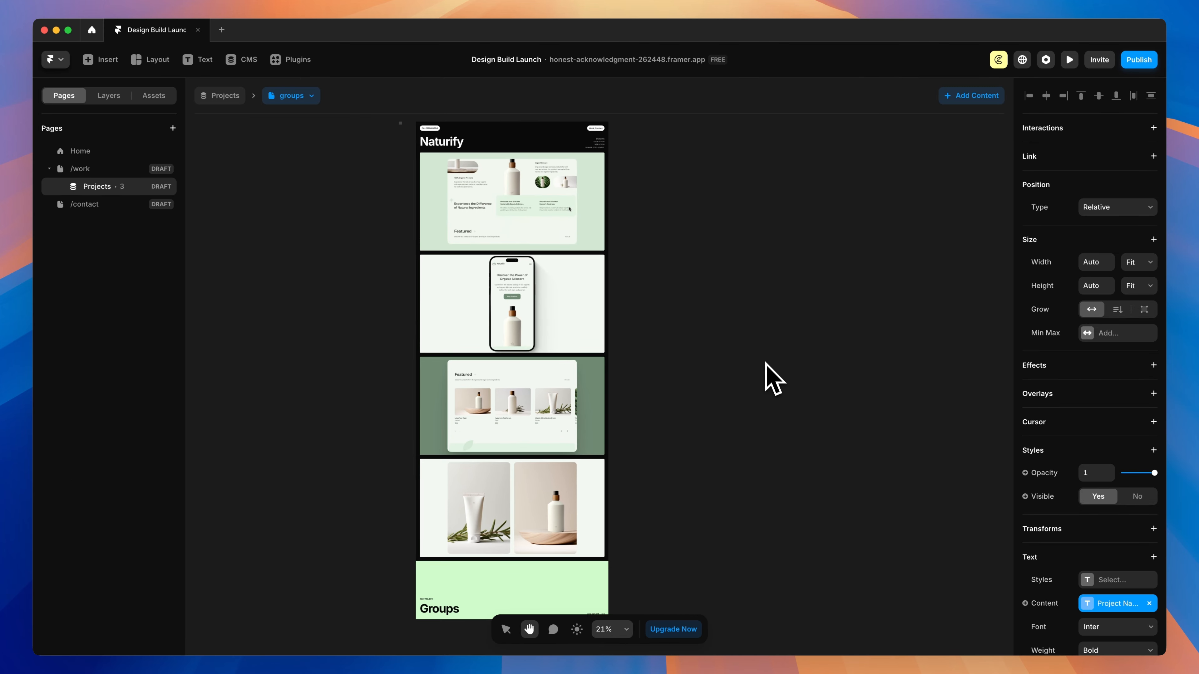
{"action": "scroll", "coordinate": [769, 340], "scroll_direction": "up", "scroll_amount": 5}
{"action": "left_click", "coordinate": [469, 201]}
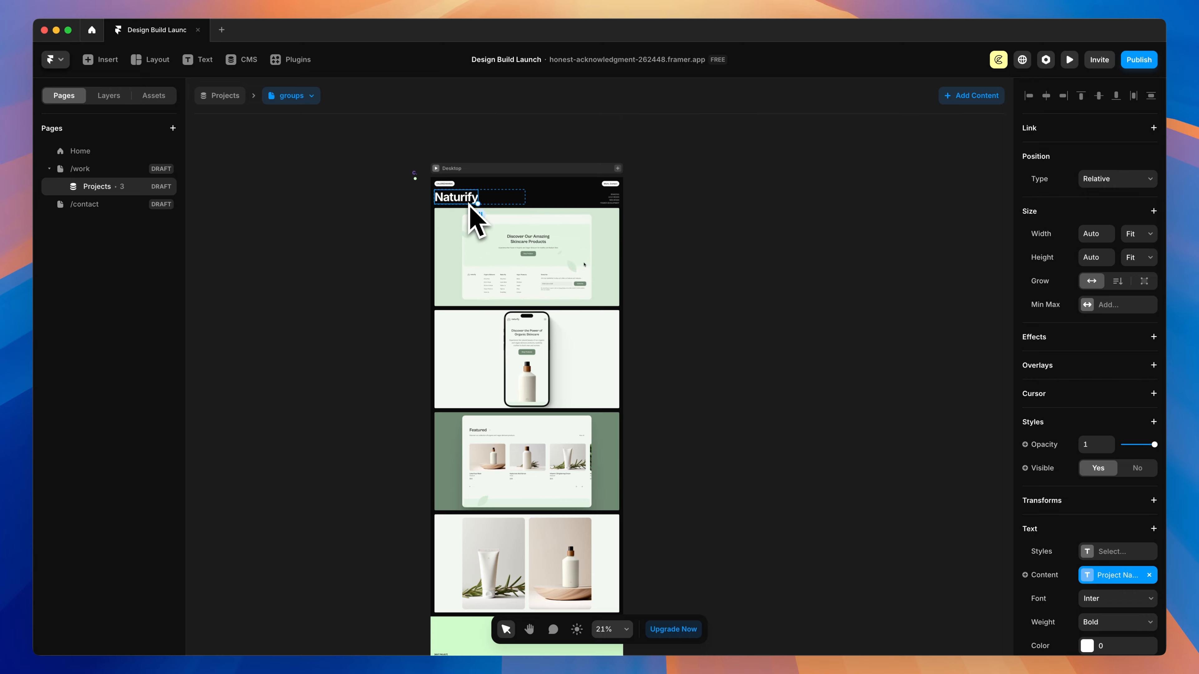
{"action": "left_click", "coordinate": [1088, 552]}
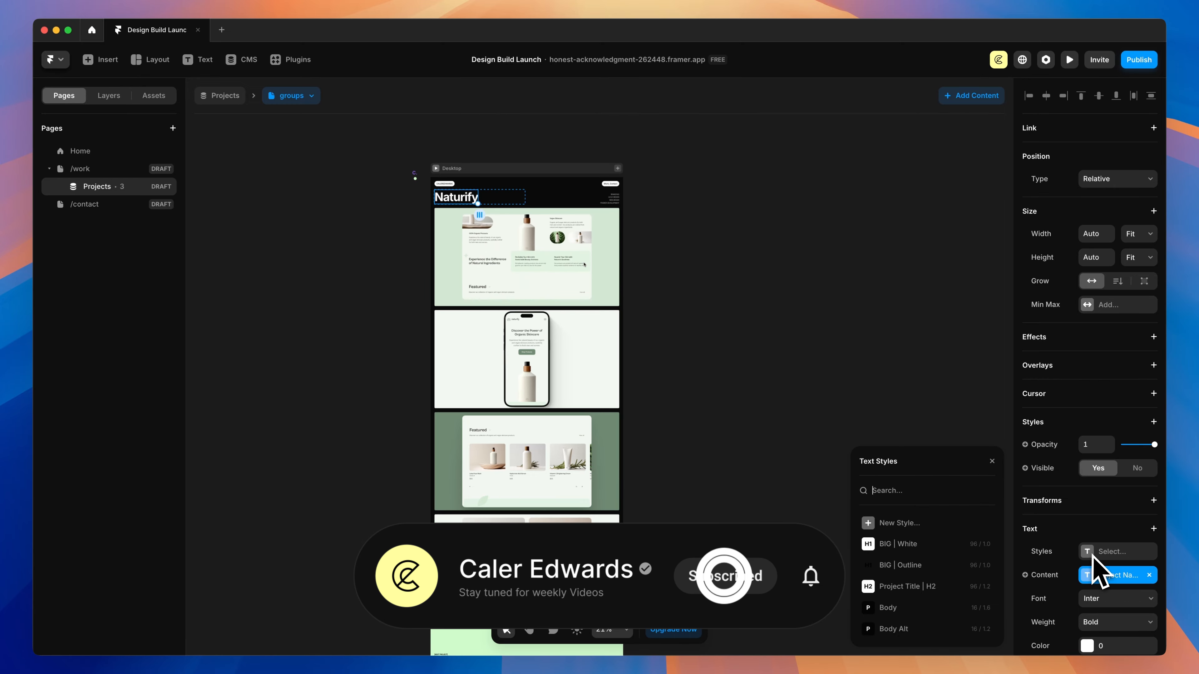
{"action": "left_click", "coordinate": [925, 587]}
Create another Heading 2 text style from the black Groups title in the next-project section and name it "Project Title | H2".
{"action": "scroll", "coordinate": [816, 254], "scroll_direction": "down", "scroll_amount": 8}
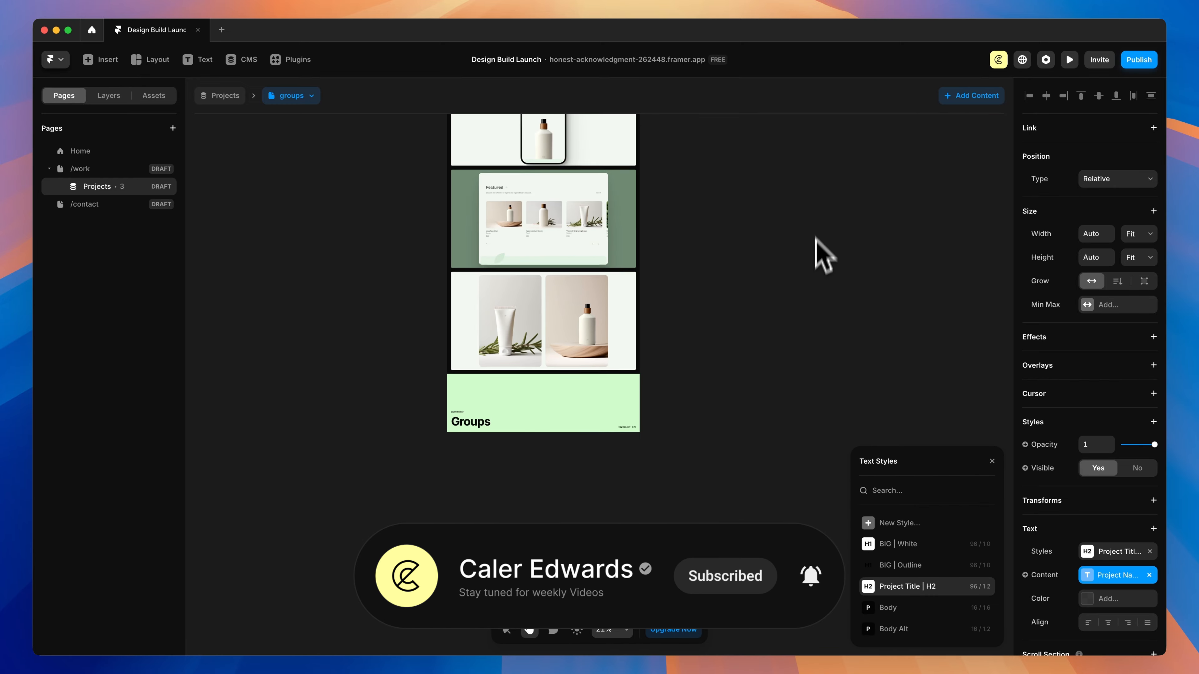
{"action": "left_click", "coordinate": [479, 412]}
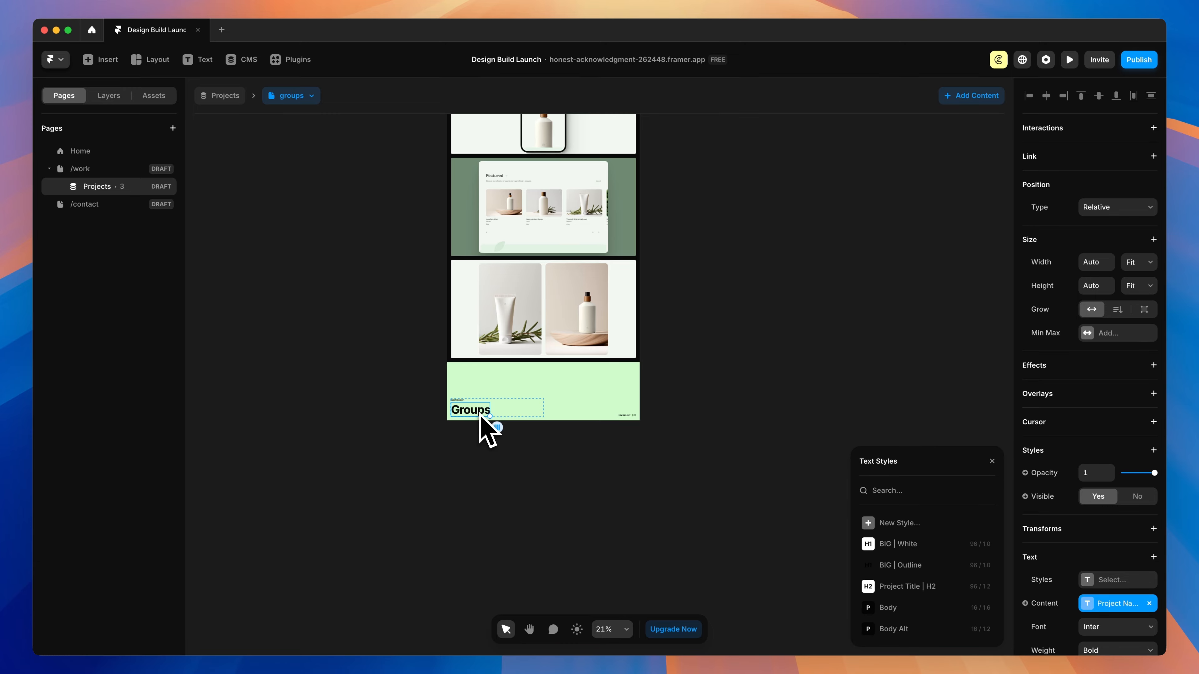
{"action": "scroll", "coordinate": [480, 415], "scroll_direction": "up", "scroll_amount": 5}
{"action": "left_click", "coordinate": [895, 524]}
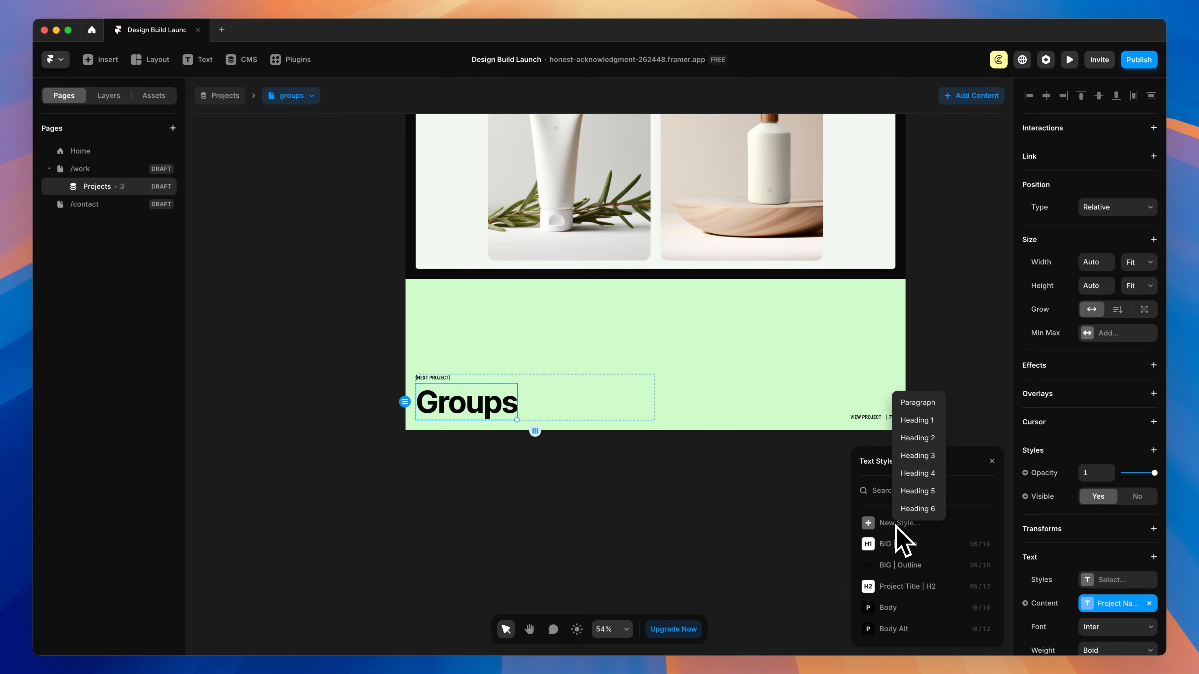
{"action": "left_click", "coordinate": [918, 439]}
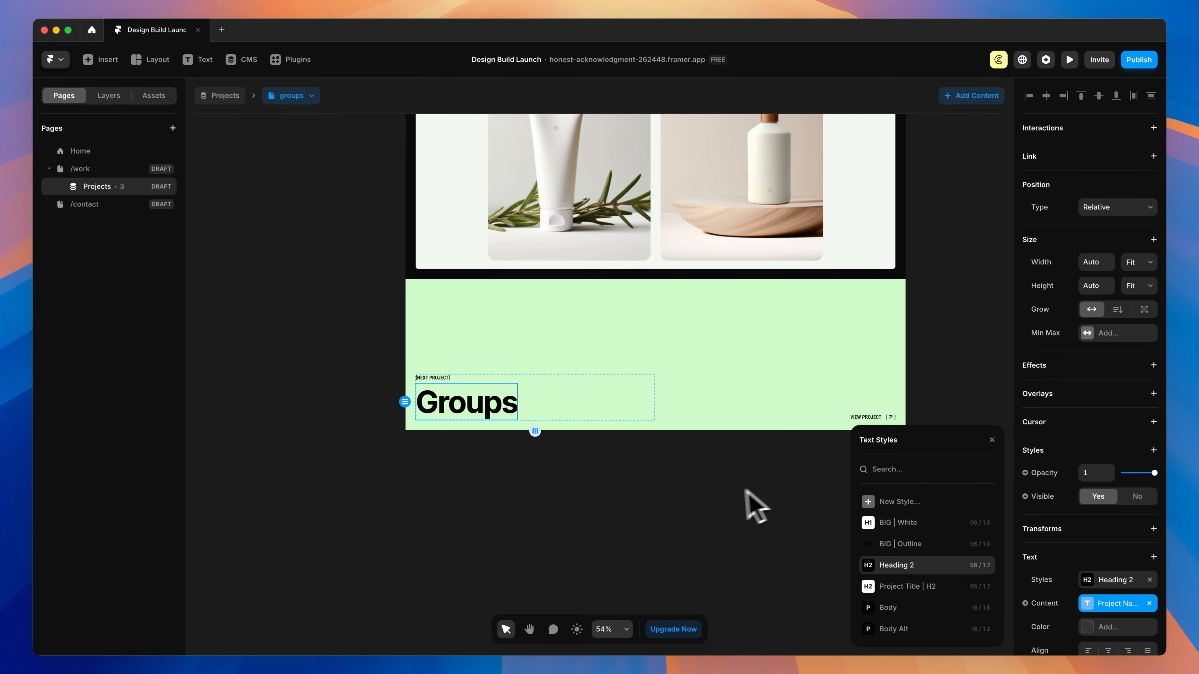
{"action": "left_click", "coordinate": [154, 95]}
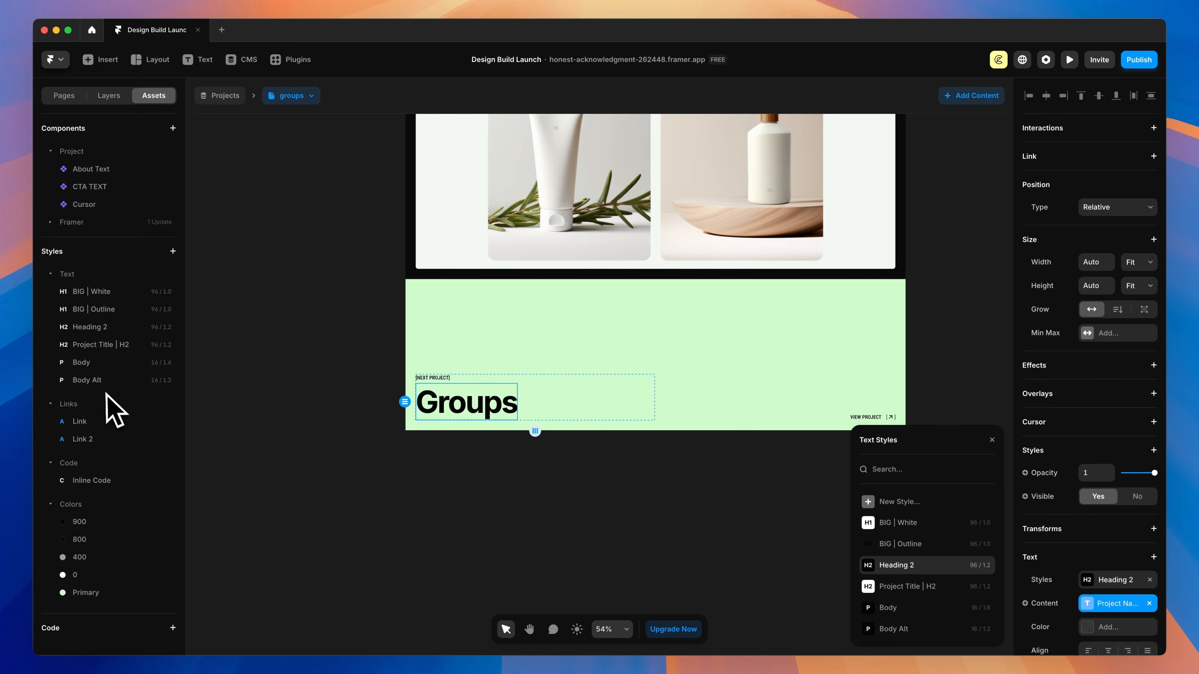
{"action": "double_click", "coordinate": [91, 328]}
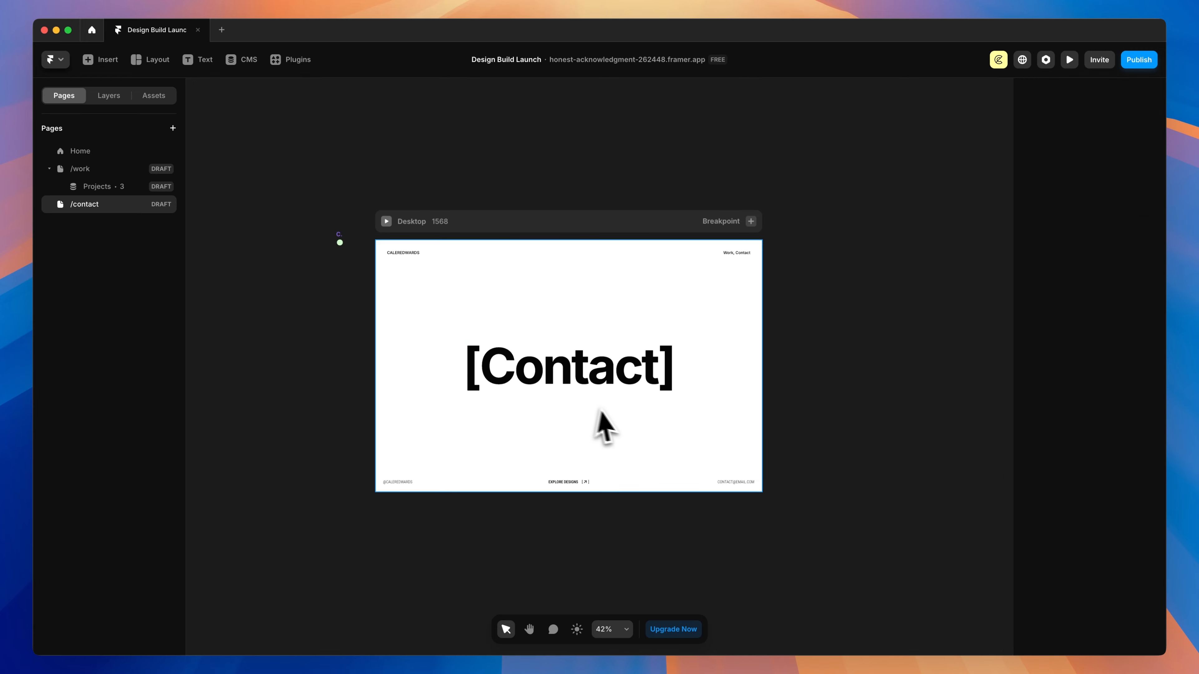
On the /contact page, create a Heading 1 text style from the [Contact] headline and name it "BIG | Black".
{"action": "left_click", "coordinate": [623, 387]}
{"action": "key", "text": "alt+3"}
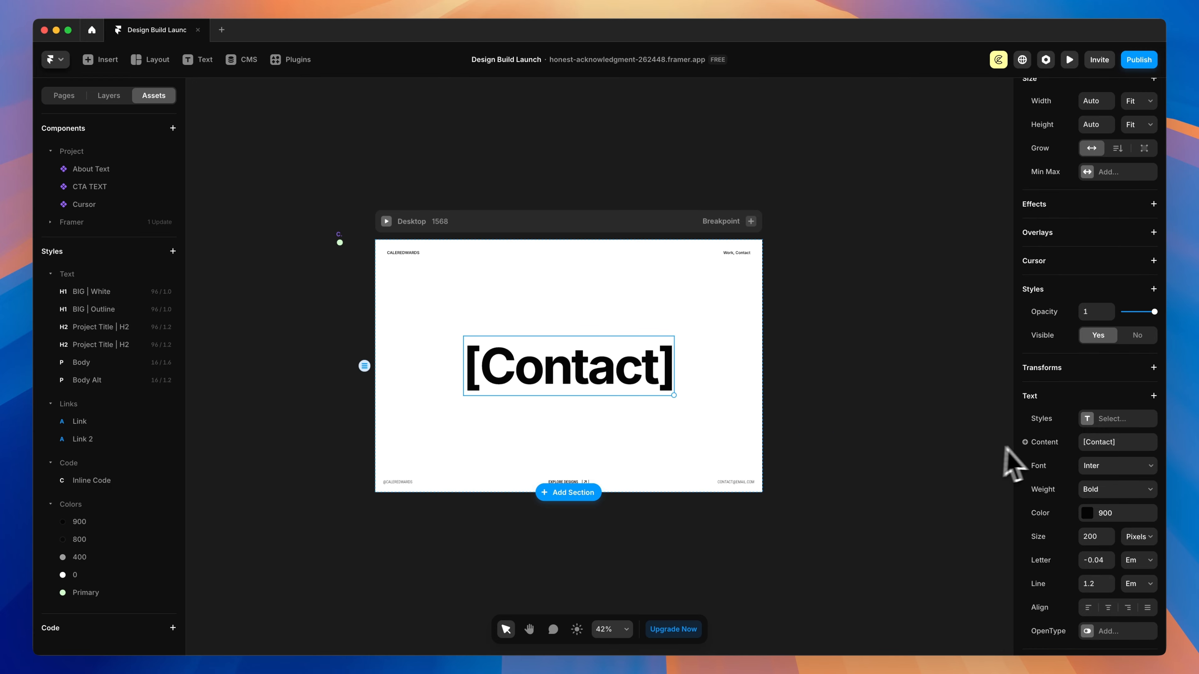
{"action": "left_click", "coordinate": [1113, 416]}
{"action": "left_click", "coordinate": [891, 481]}
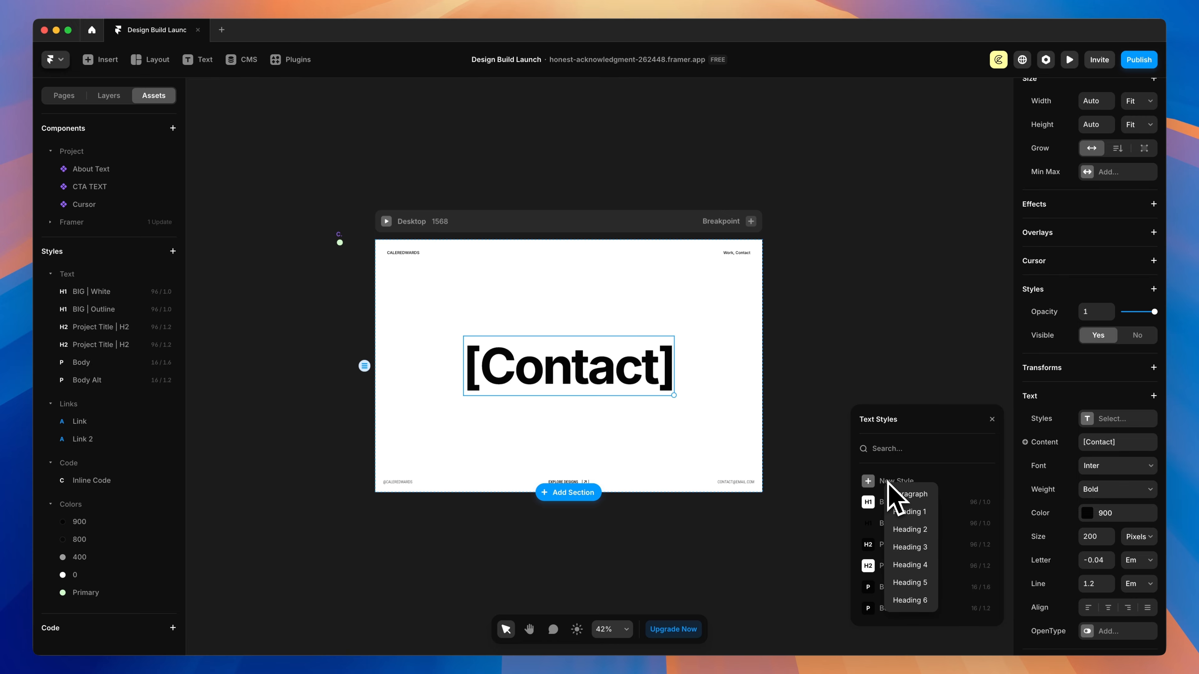
{"action": "left_click", "coordinate": [899, 494]}
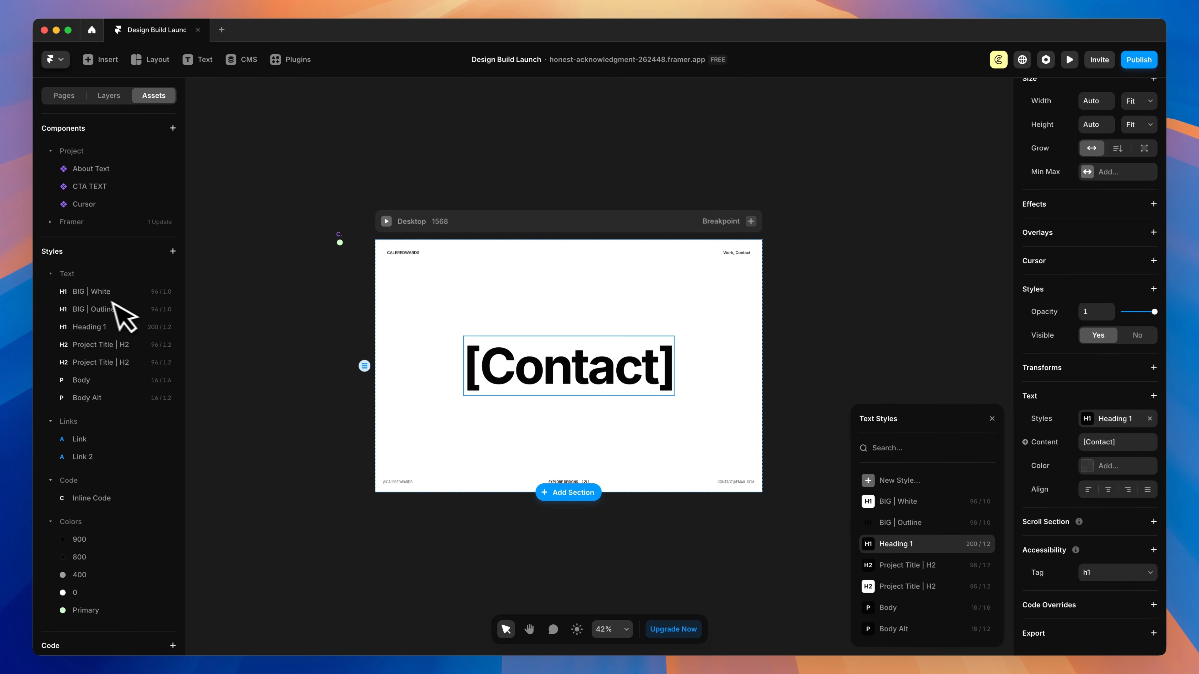
{"action": "double_click", "coordinate": [88, 327]}
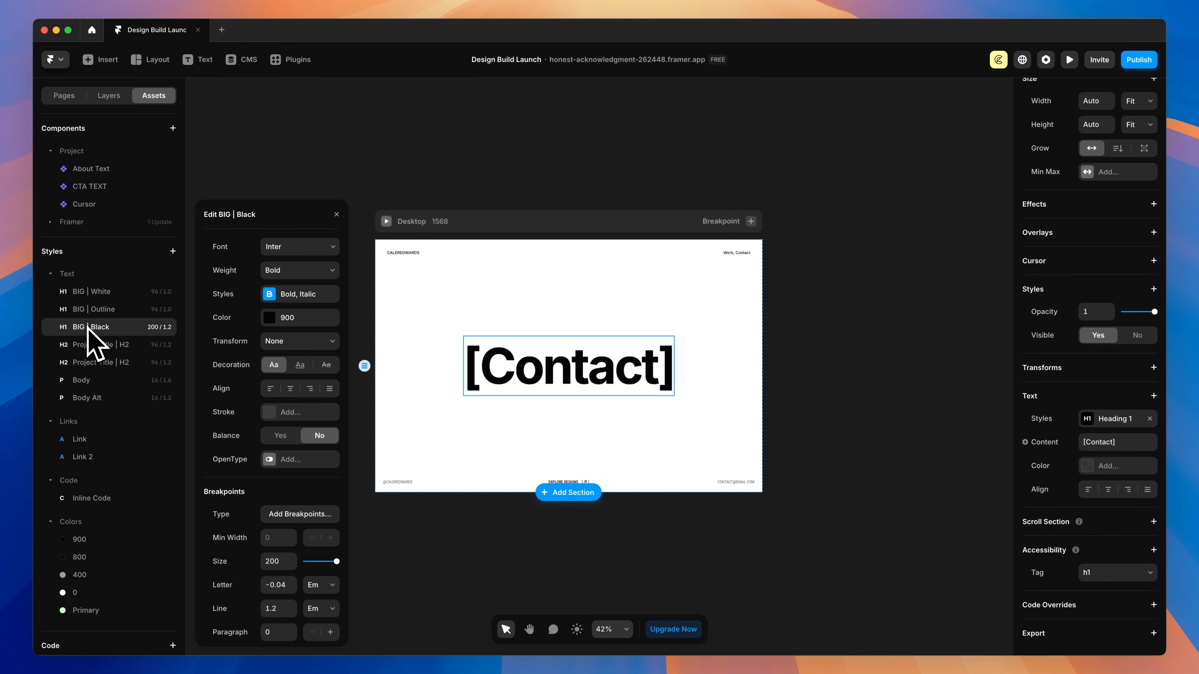
{"action": "left_click", "coordinate": [532, 149]}
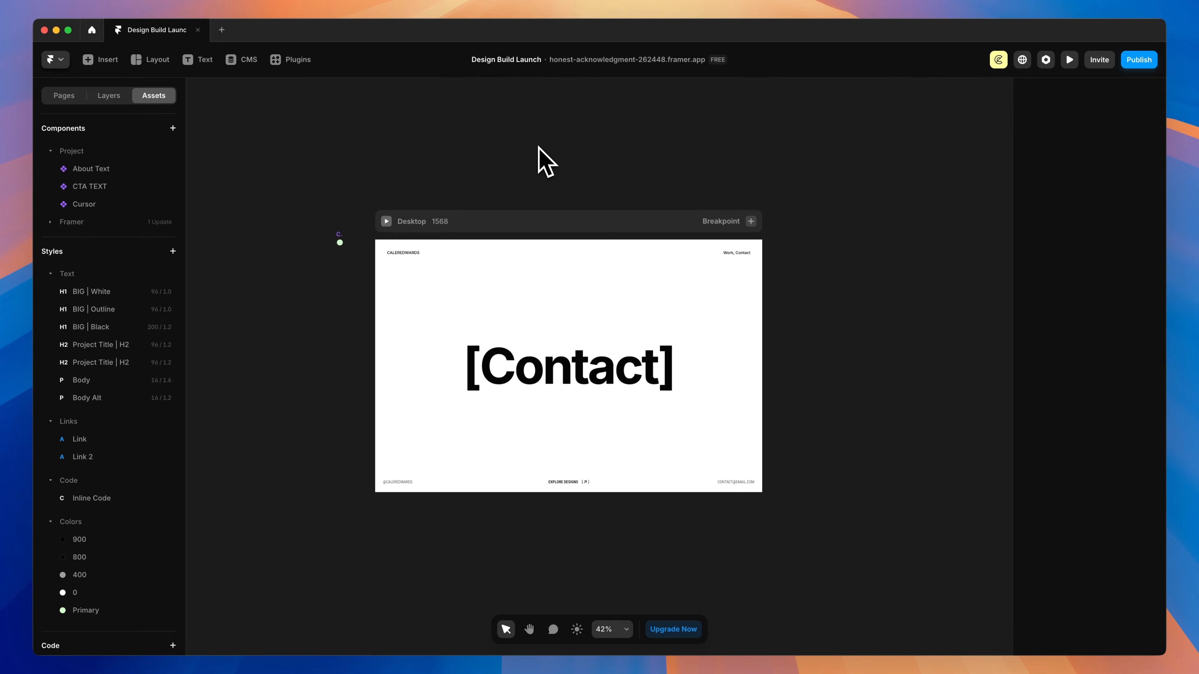
Add an 810 px Tablet breakpoint and a 390 px Phone breakpoint to the Home page.
{"action": "scroll", "coordinate": [538, 148], "scroll_direction": "left", "scroll_amount": 2}
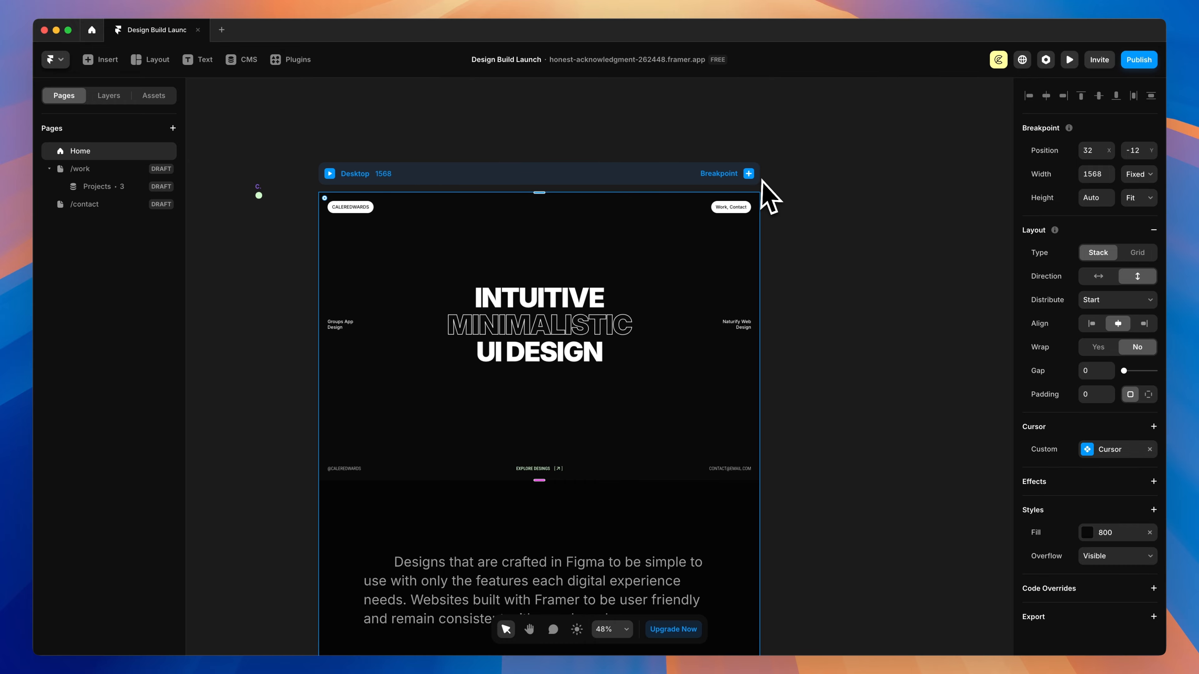
{"action": "left_click", "coordinate": [749, 173]}
{"action": "left_click", "coordinate": [719, 202]}
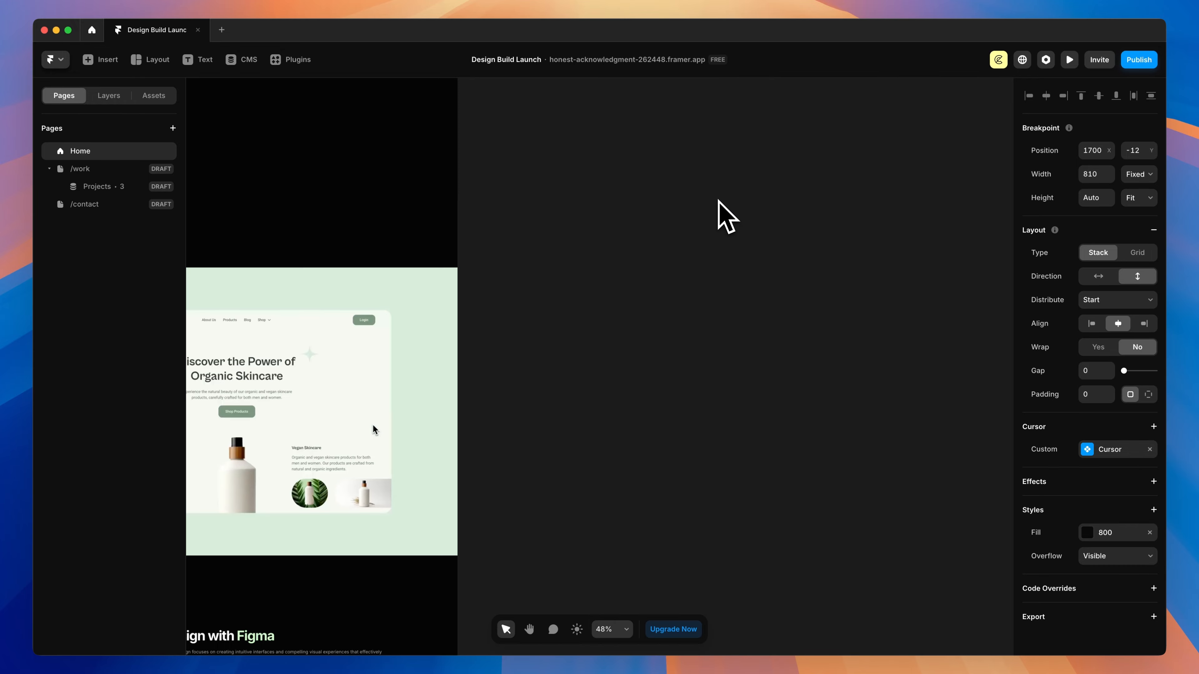
{"action": "scroll", "coordinate": [716, 217], "scroll_direction": "up", "scroll_amount": 4}
{"action": "left_click", "coordinate": [677, 172]}
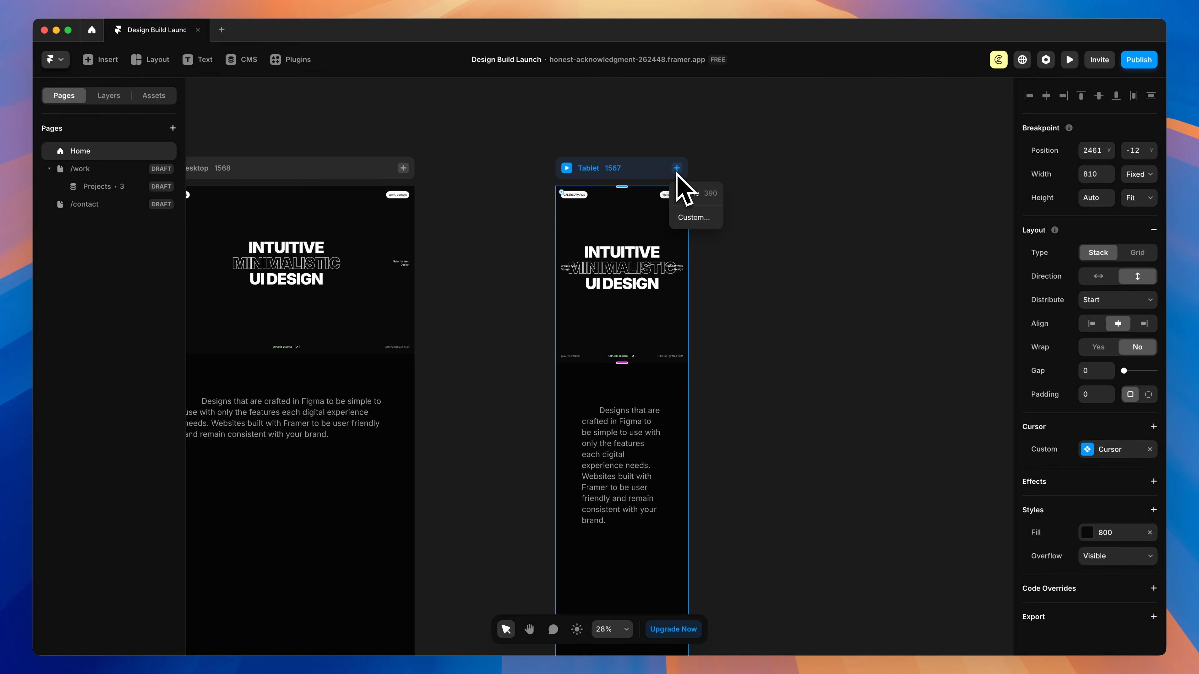
{"action": "left_click", "coordinate": [695, 199]}
Add breakpoints to the "BIG | White" text style and check its M and S settings.
{"action": "scroll", "coordinate": [715, 222], "scroll_direction": "up", "scroll_amount": 10}
{"action": "scroll", "coordinate": [715, 222], "scroll_direction": "left", "scroll_amount": 5}
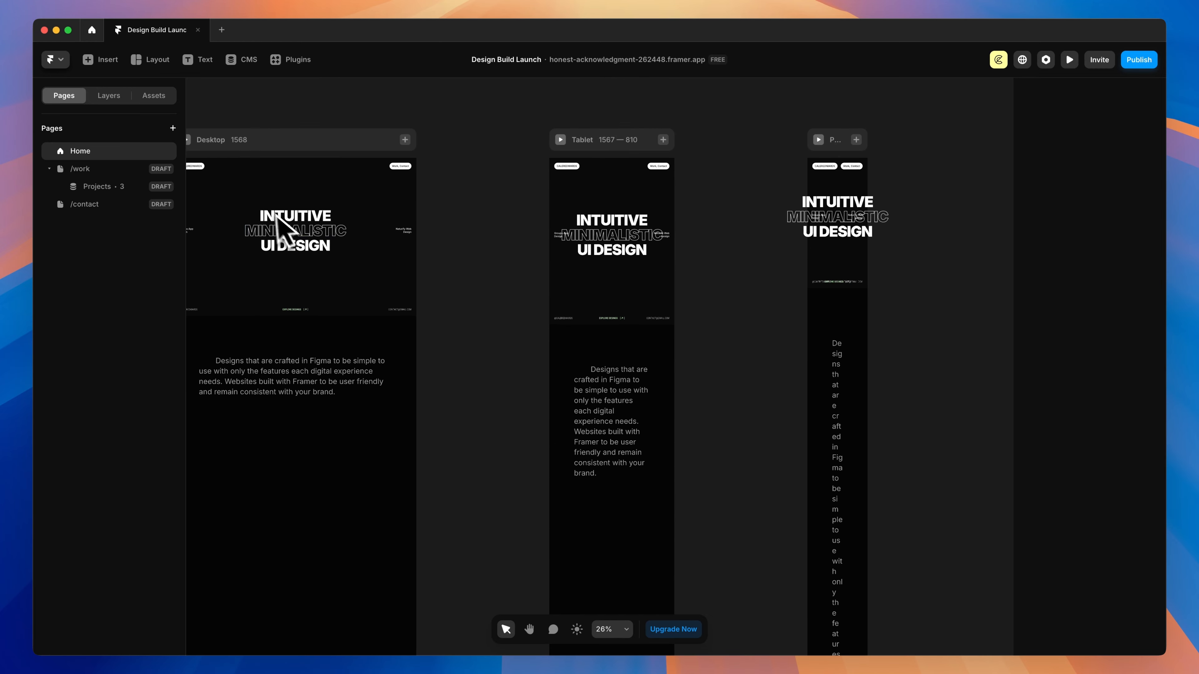
{"action": "left_click", "coordinate": [154, 97]}
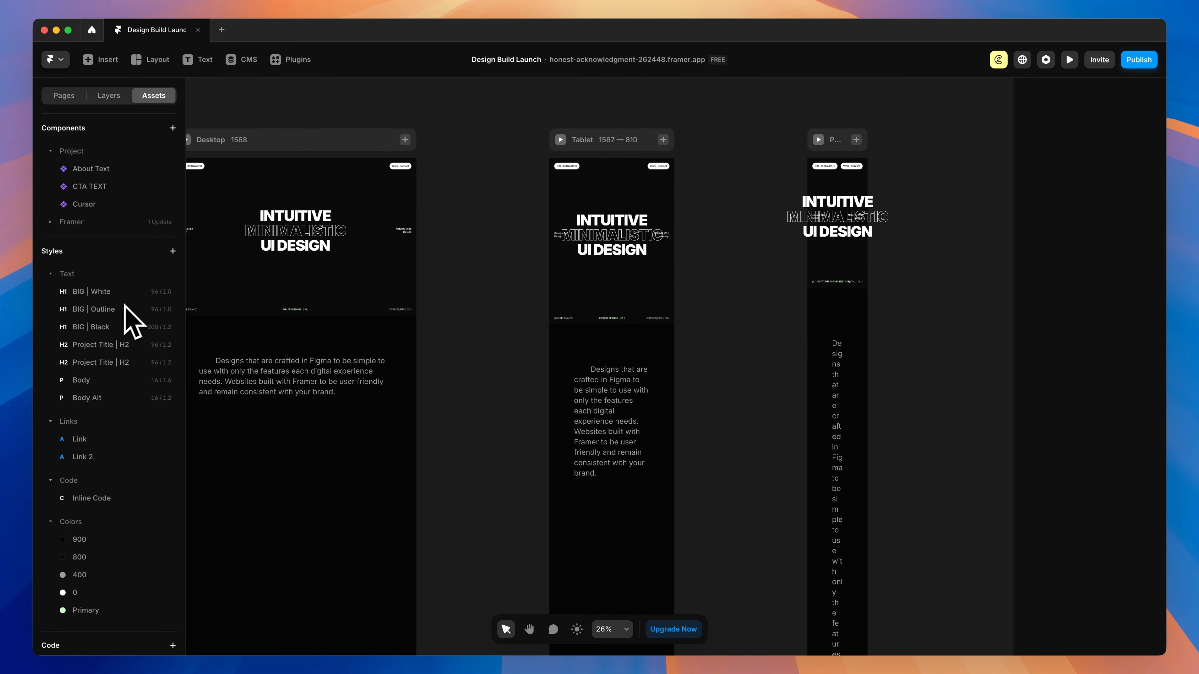
{"action": "left_click", "coordinate": [299, 219]}
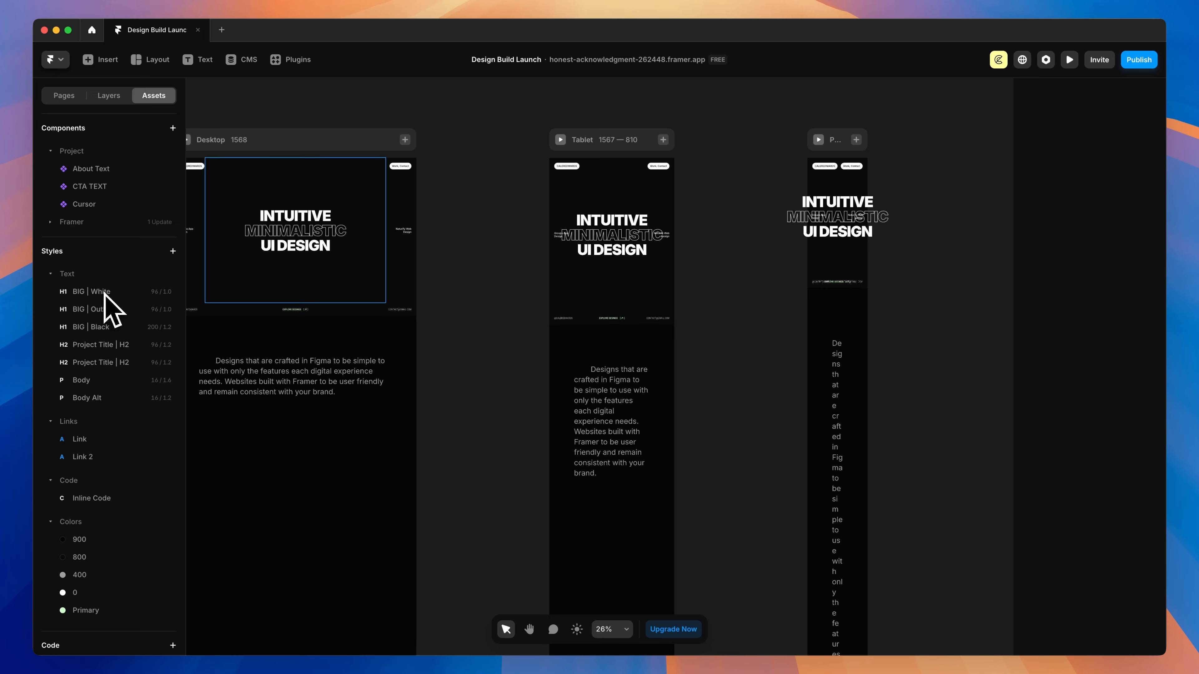
{"action": "left_click", "coordinate": [106, 295]}
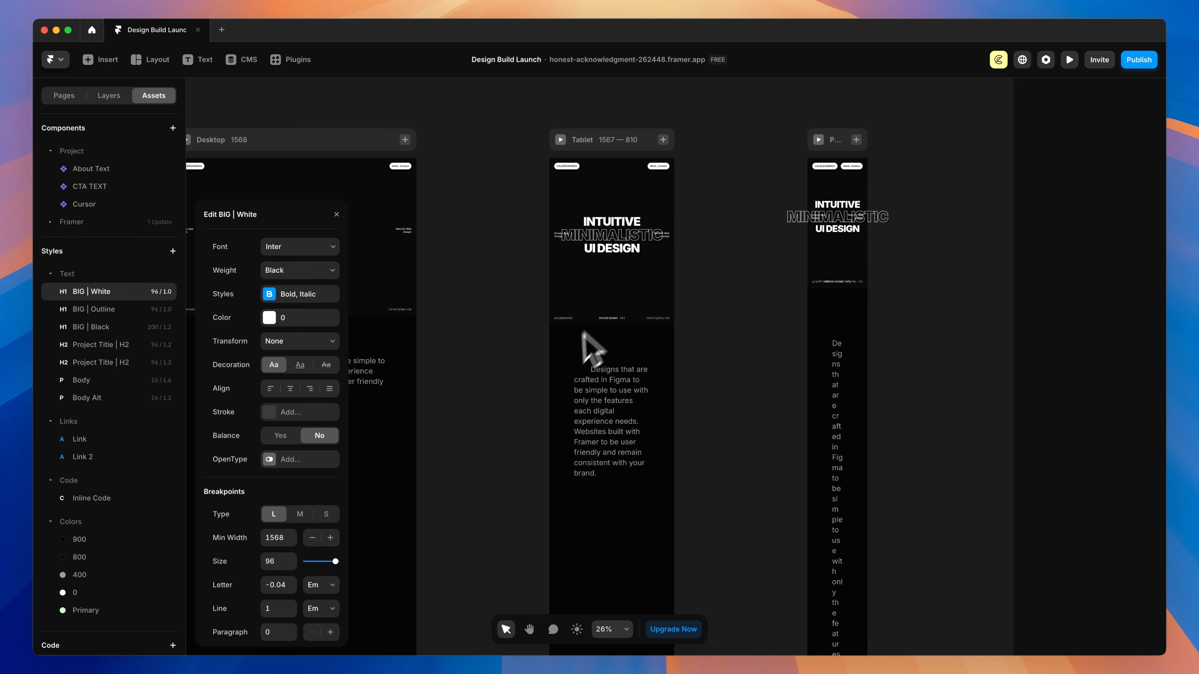
{"action": "left_click", "coordinate": [300, 515]}
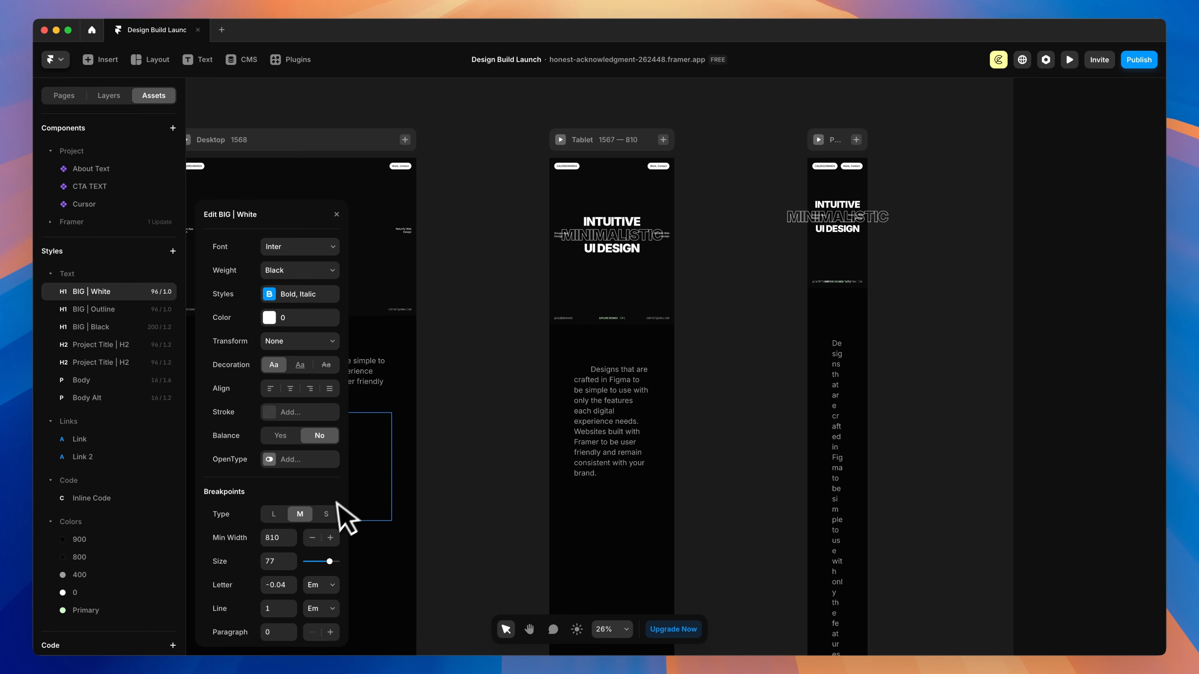
{"action": "left_click", "coordinate": [326, 514]}
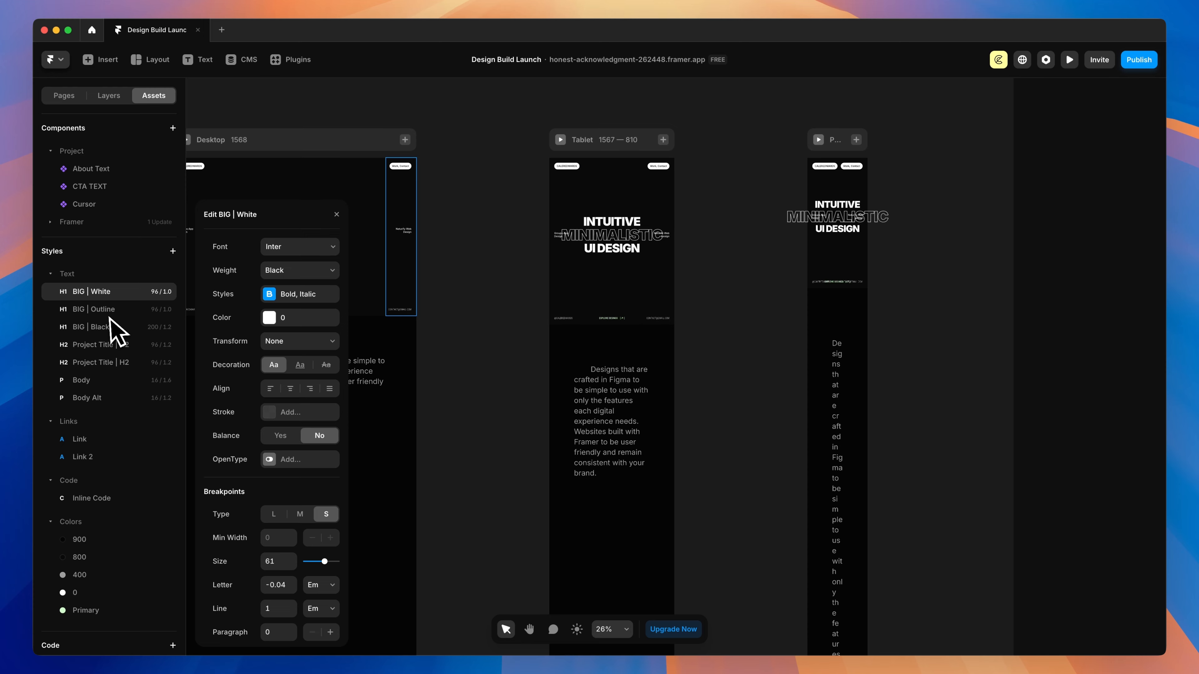
Add breakpoints to the "BIG | Outline" text style and open its S settings.
{"action": "left_click", "coordinate": [101, 311]}
{"action": "left_click", "coordinate": [278, 517]}
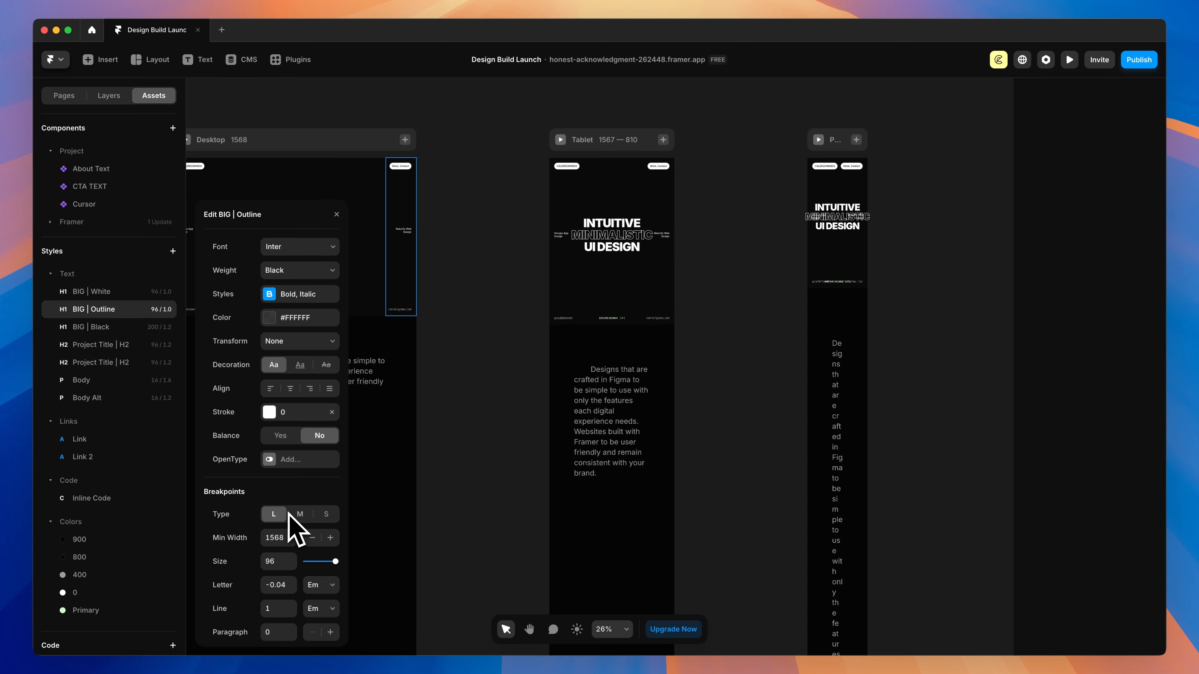
{"action": "left_click", "coordinate": [316, 514]}
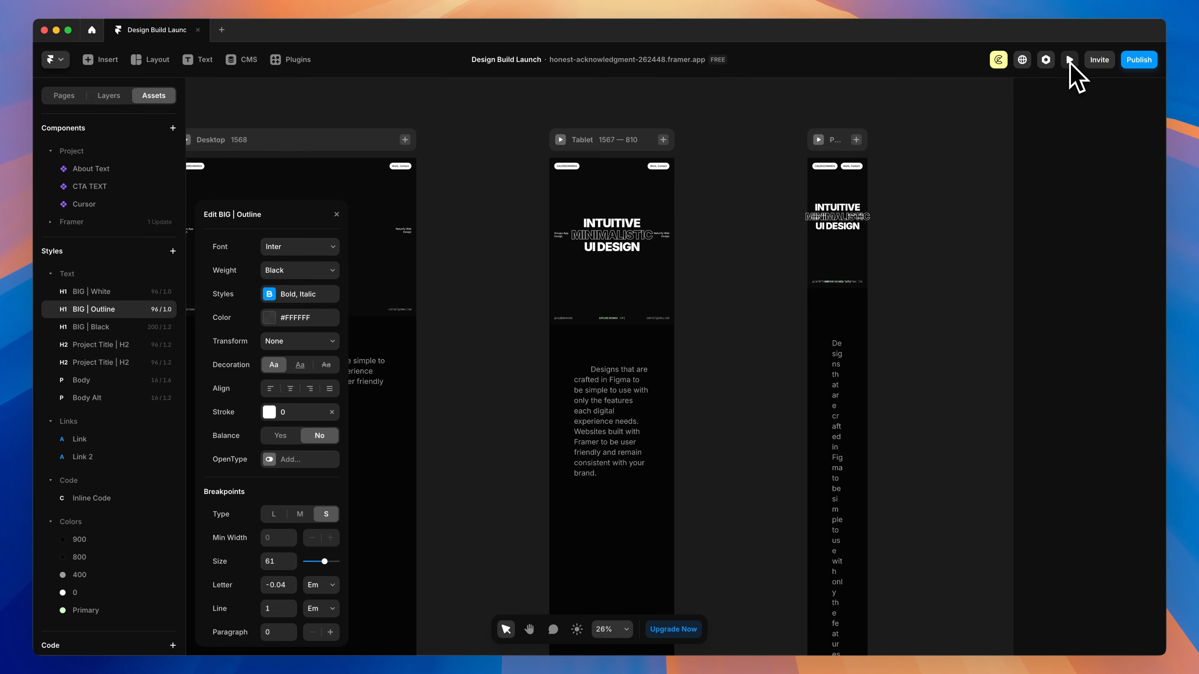
Preview the Home page narrowed to a 320 px phone width, and return to the canvas.
{"action": "left_click", "coordinate": [1070, 61]}
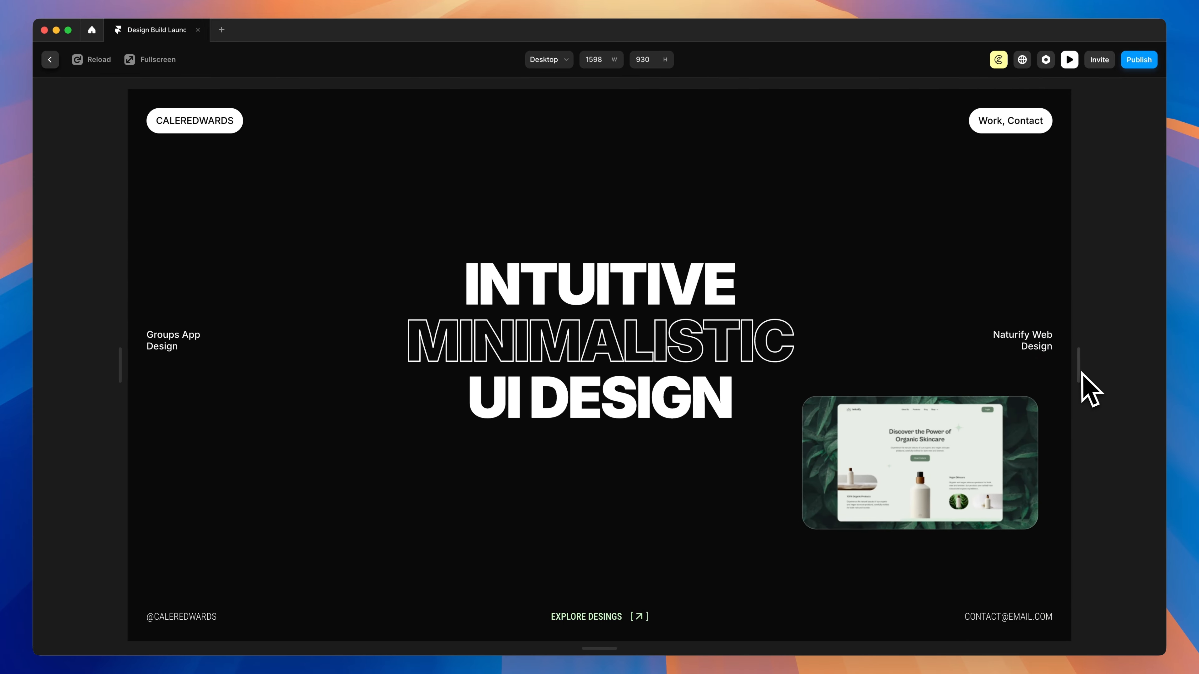
{"action": "left_click_drag", "start_coordinate": [1082, 372], "coordinate": [687, 351]}
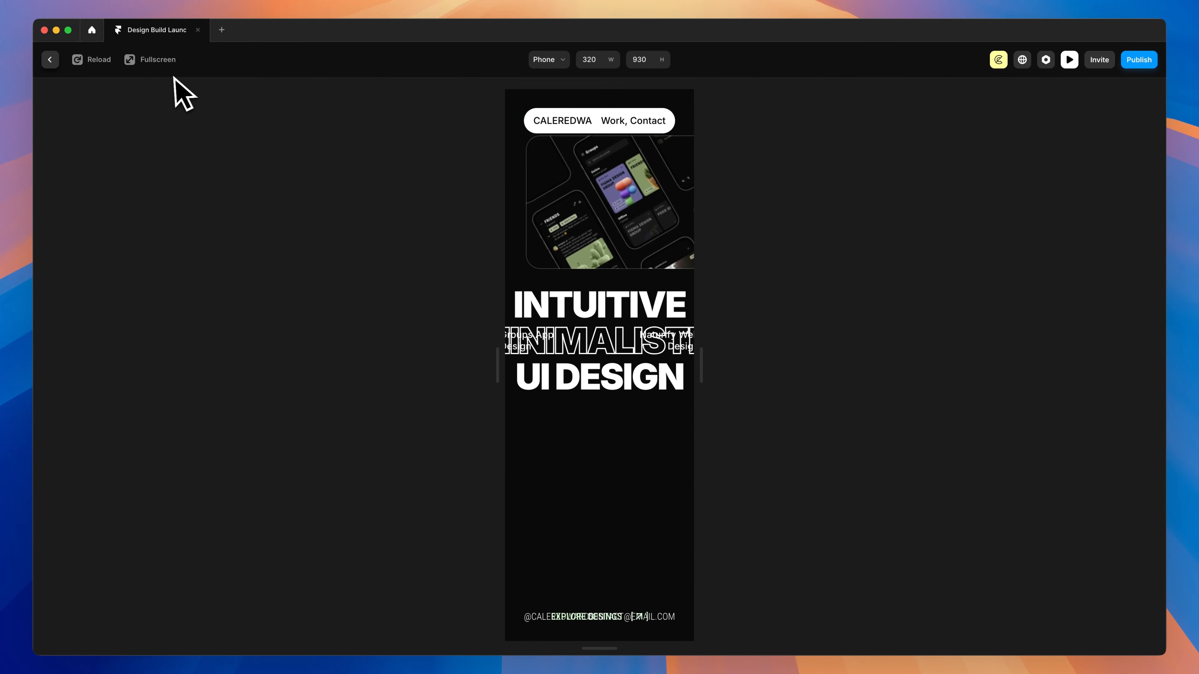
{"action": "key", "text": "Escape"}
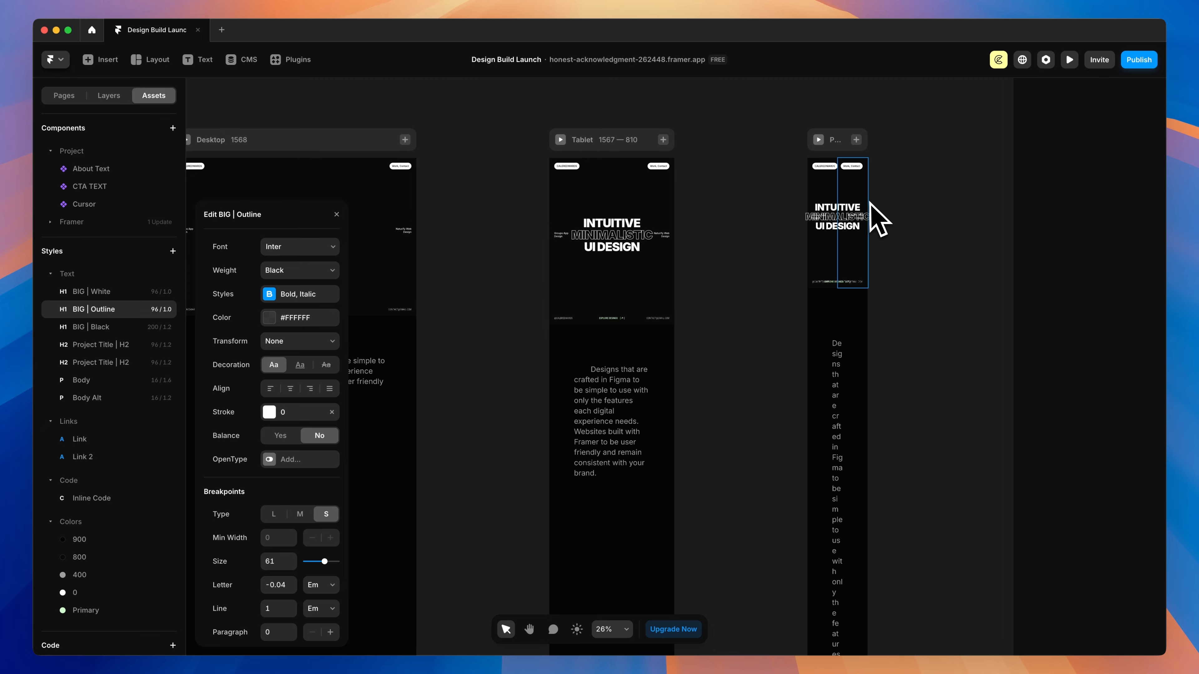
Set the S breakpoint size to 48 in both the "BIG | Outline" and "BIG | White" text styles.
{"action": "scroll", "coordinate": [876, 219], "scroll_direction": "up", "scroll_amount": 5}
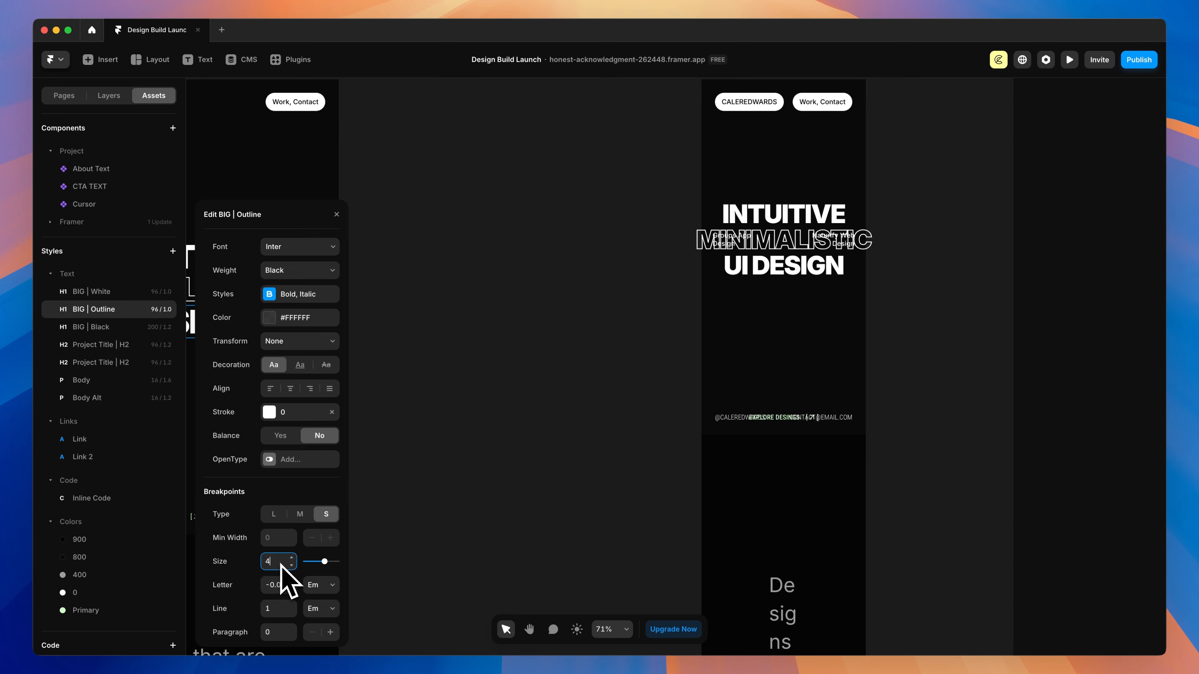
{"action": "type", "text": "8"}
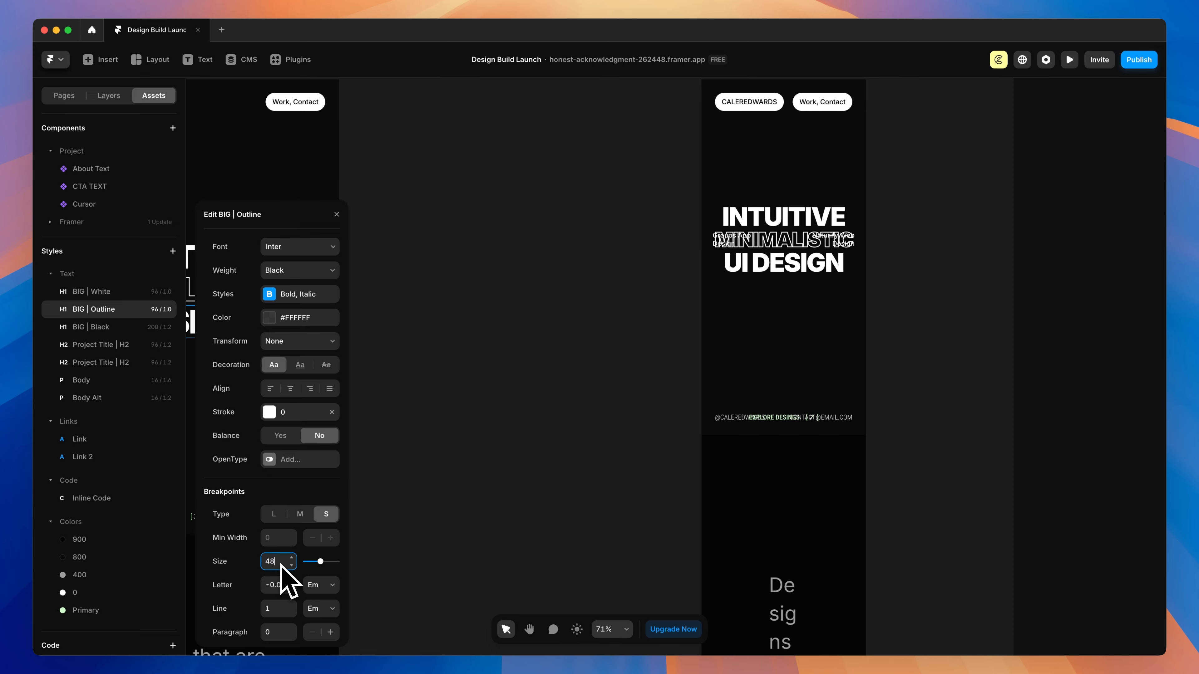
{"action": "left_click", "coordinate": [90, 294]}
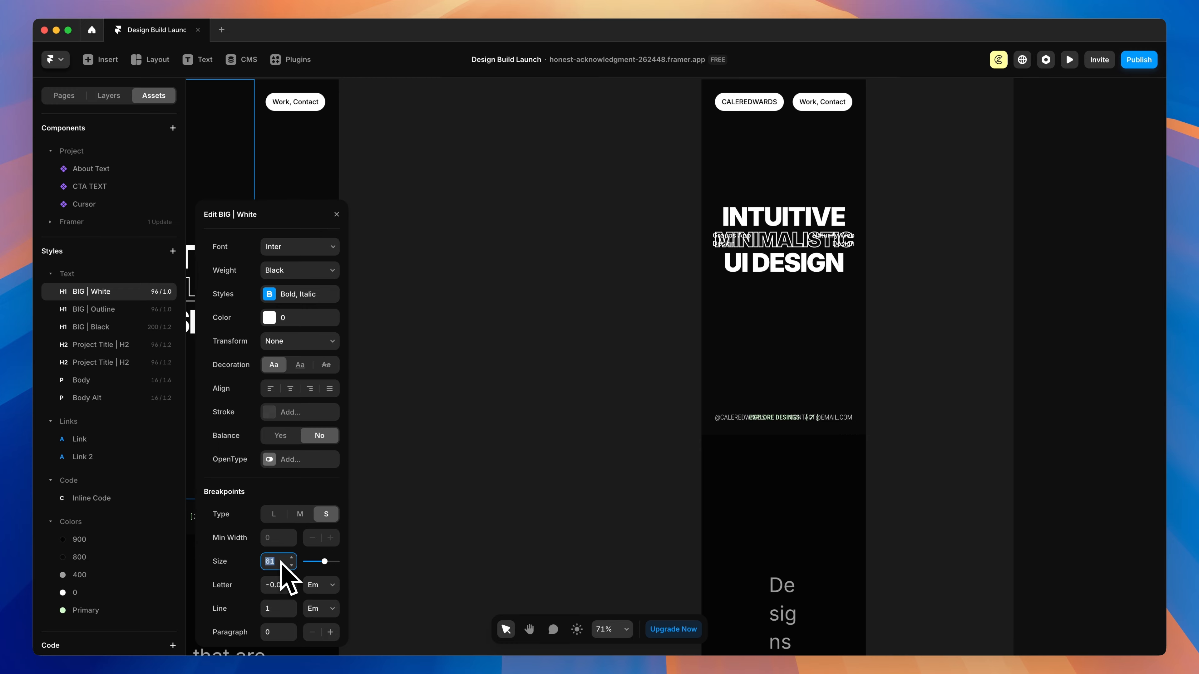
{"action": "scroll", "coordinate": [583, 352], "scroll_direction": "down", "scroll_amount": 5}
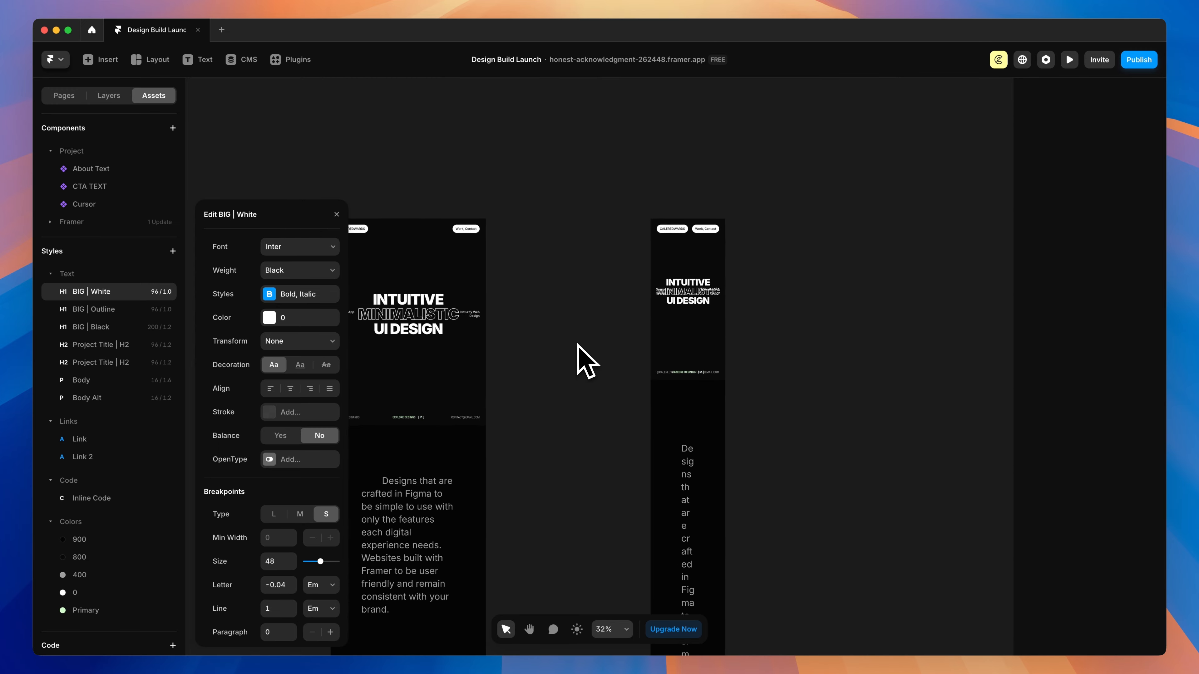
{"action": "scroll", "coordinate": [645, 330], "scroll_direction": "left", "scroll_amount": 3}
{"action": "scroll", "coordinate": [646, 330], "scroll_direction": "down", "scroll_amount": 1}
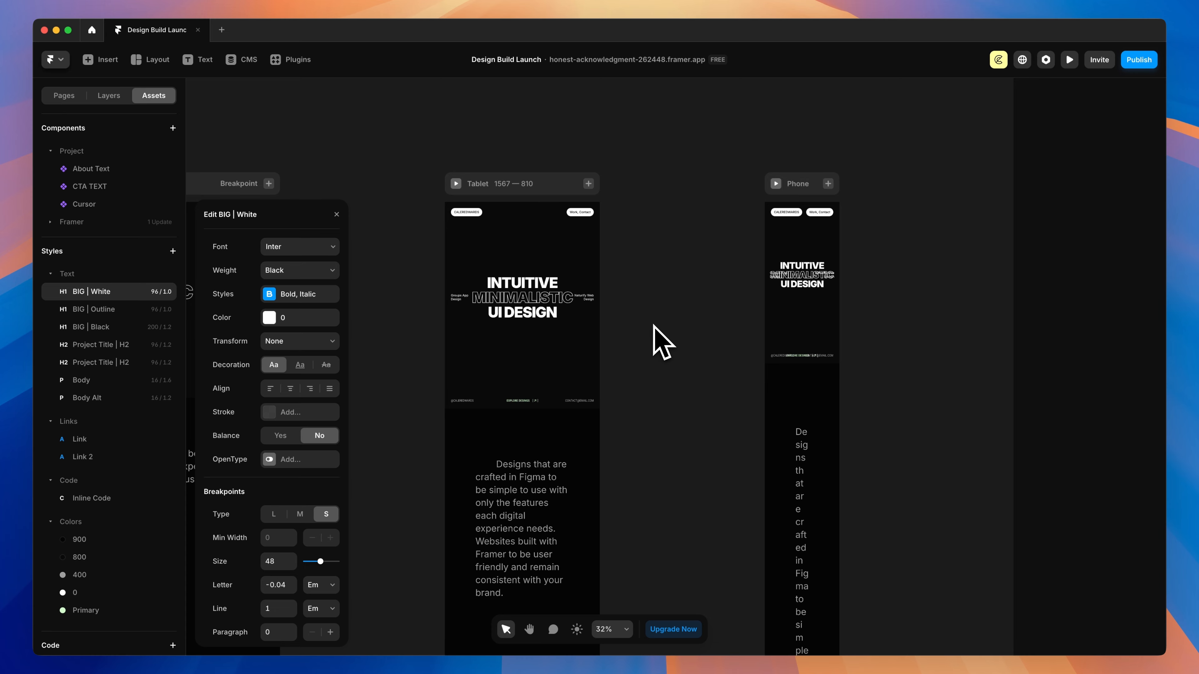
Add an 810 px Tablet breakpoint and a 390 px Phone breakpoint to the /contact page, spacing the Phone layout away from the Tablet.
{"action": "left_click", "coordinate": [80, 327]}
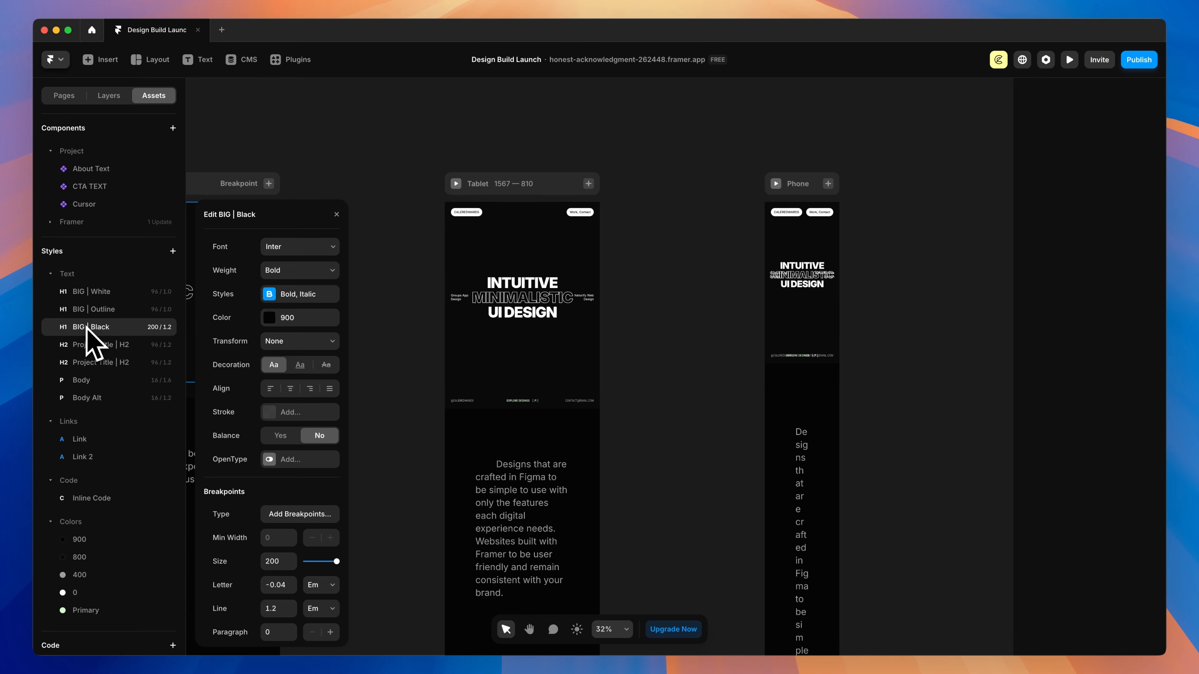
{"action": "left_click", "coordinate": [66, 95]}
{"action": "left_click", "coordinate": [81, 204]}
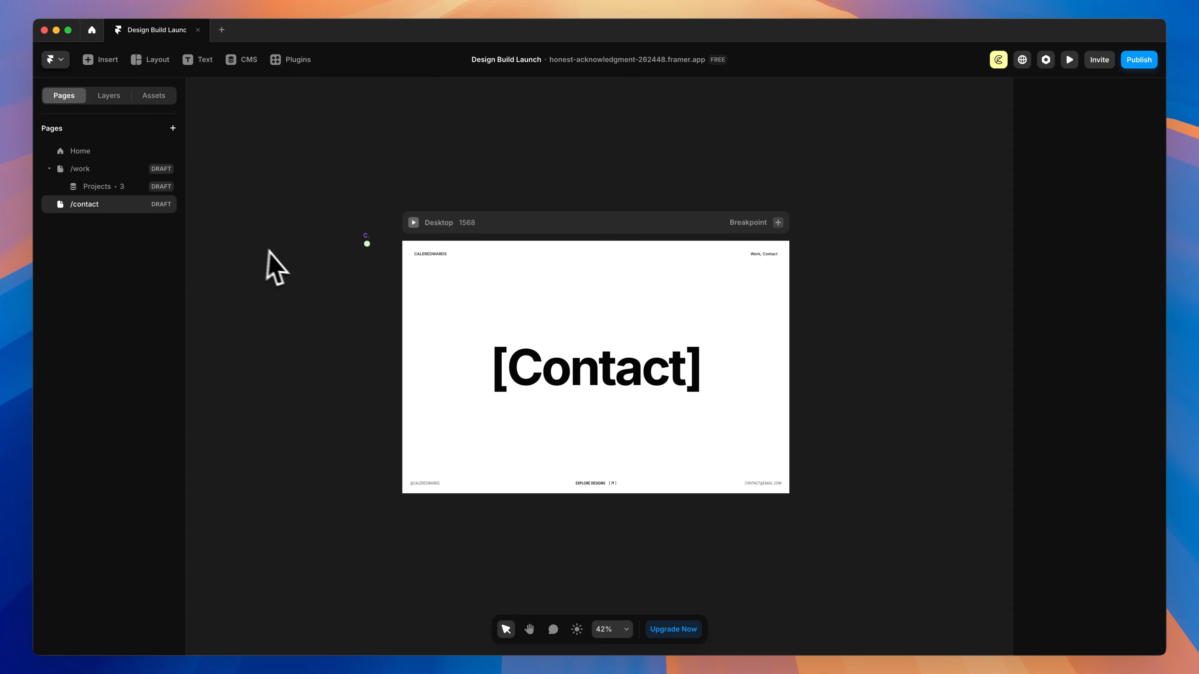
{"action": "left_click", "coordinate": [149, 99]}
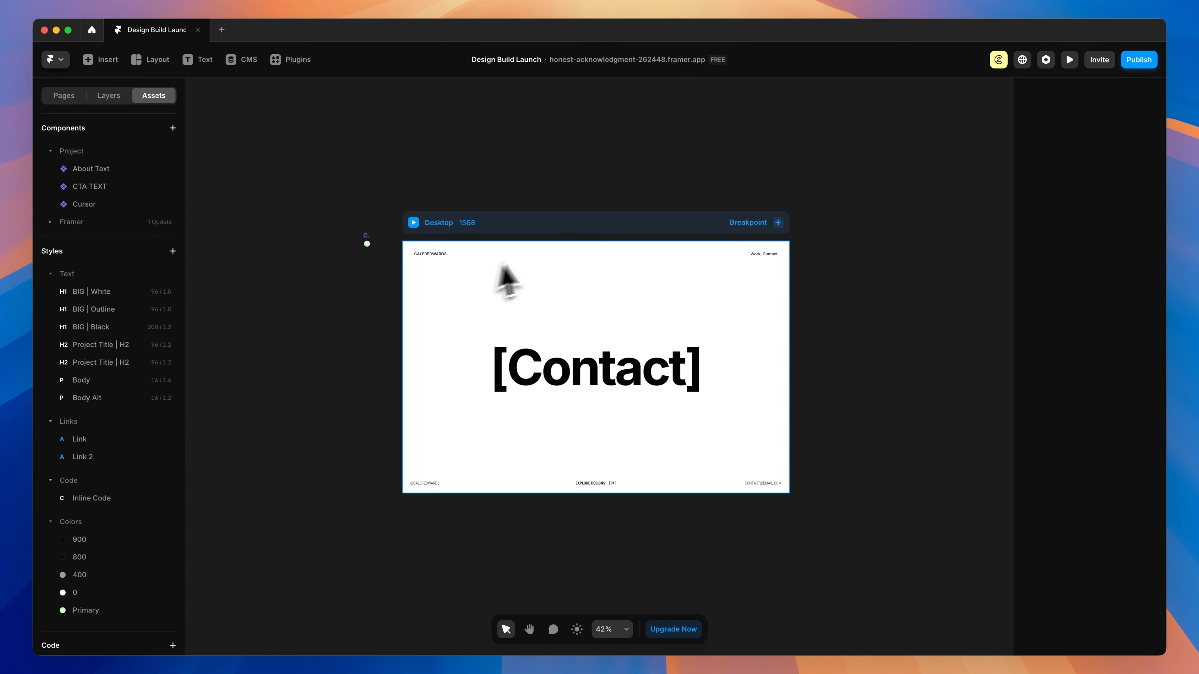
{"action": "left_click", "coordinate": [777, 223]}
{"action": "left_click", "coordinate": [752, 248]}
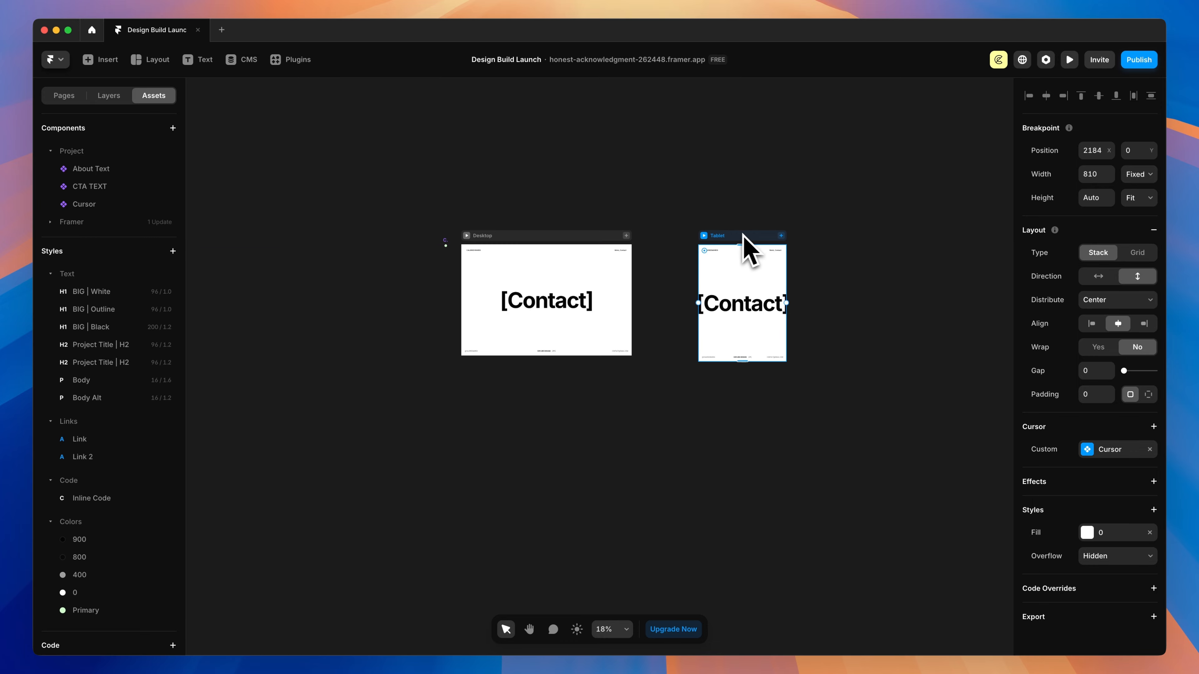
{"action": "left_click", "coordinate": [627, 236]}
{"action": "left_click", "coordinate": [661, 269]}
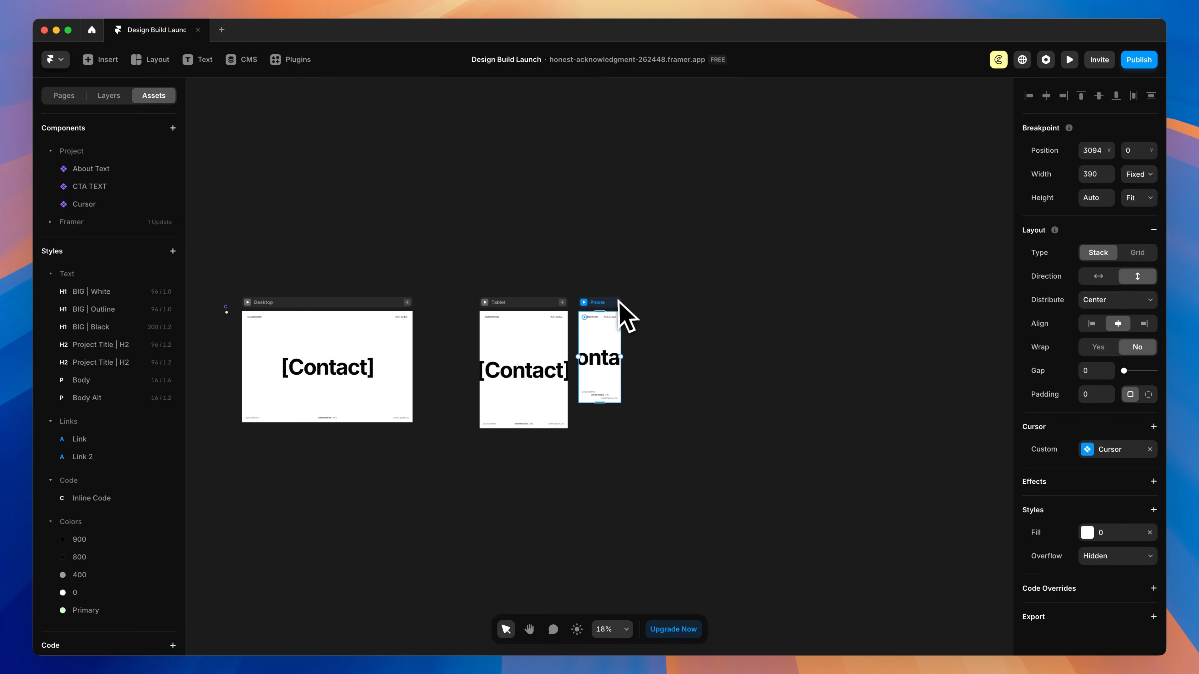
{"action": "left_click_drag", "start_coordinate": [621, 307], "coordinate": [664, 316]}
{"action": "scroll", "coordinate": [410, 433], "scroll_direction": "up", "scroll_amount": 3}
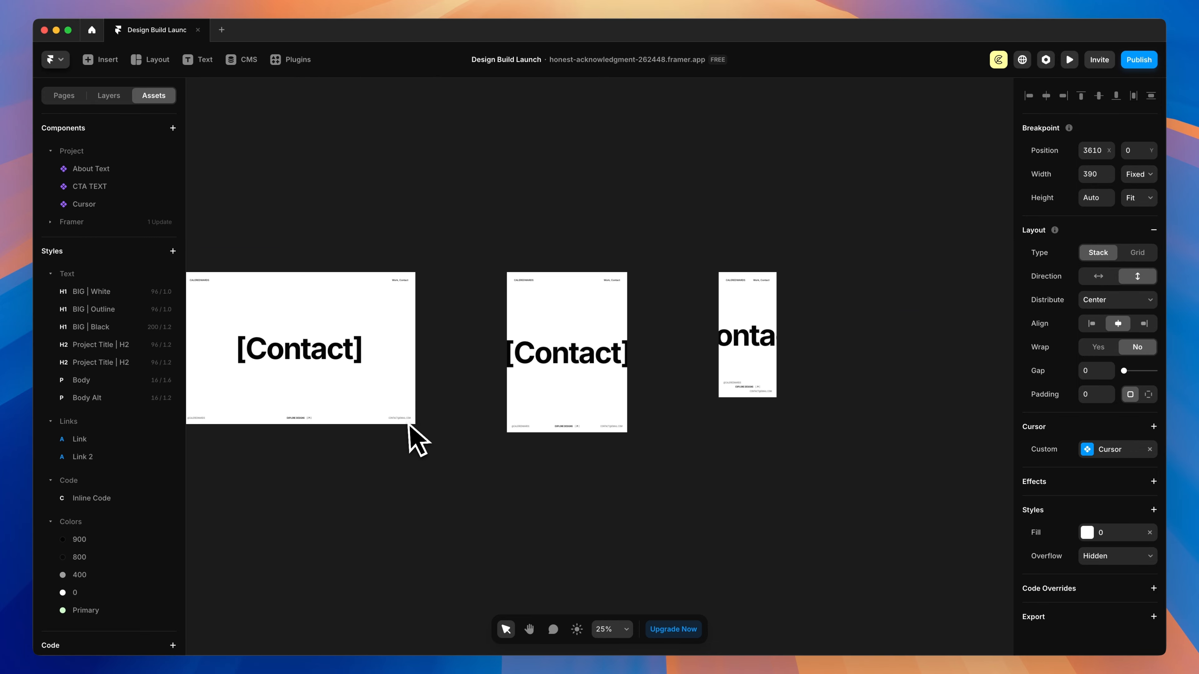
Add breakpoints to the "BIG | Black" text style and reduce its S size so the [Contact] headline fits the Phone layout.
{"action": "left_click", "coordinate": [101, 327]}
{"action": "left_click", "coordinate": [433, 396]}
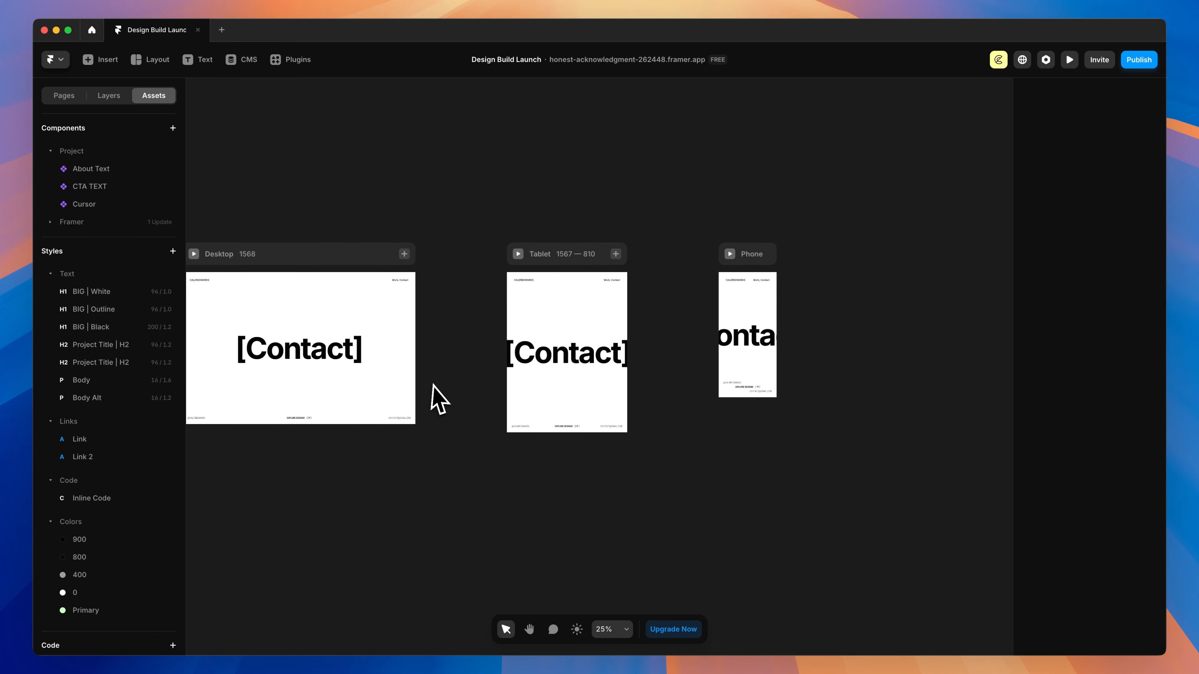
{"action": "left_click", "coordinate": [345, 361]}
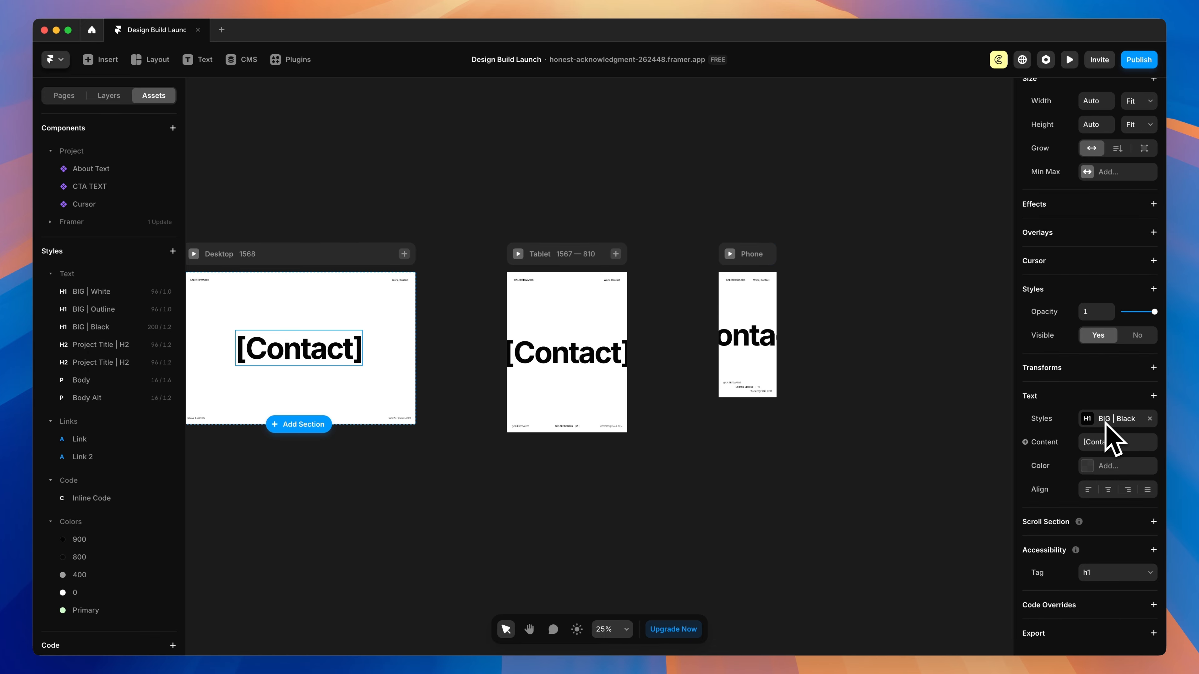
{"action": "left_click", "coordinate": [106, 327]}
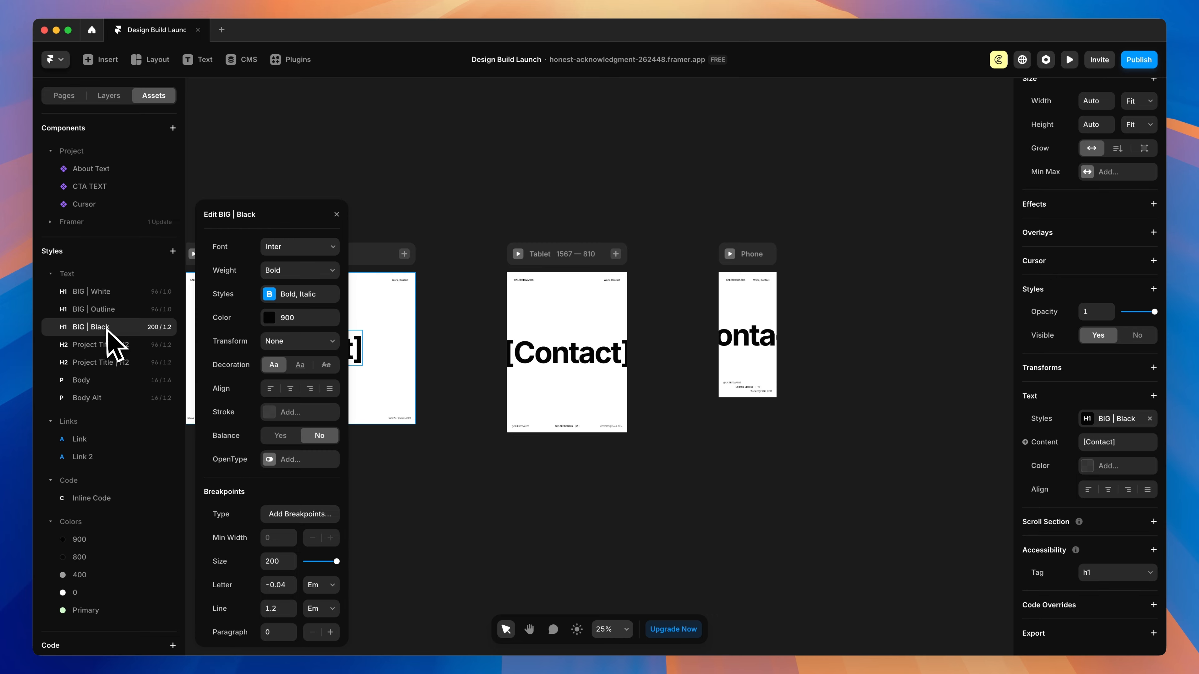
{"action": "left_click", "coordinate": [286, 515]}
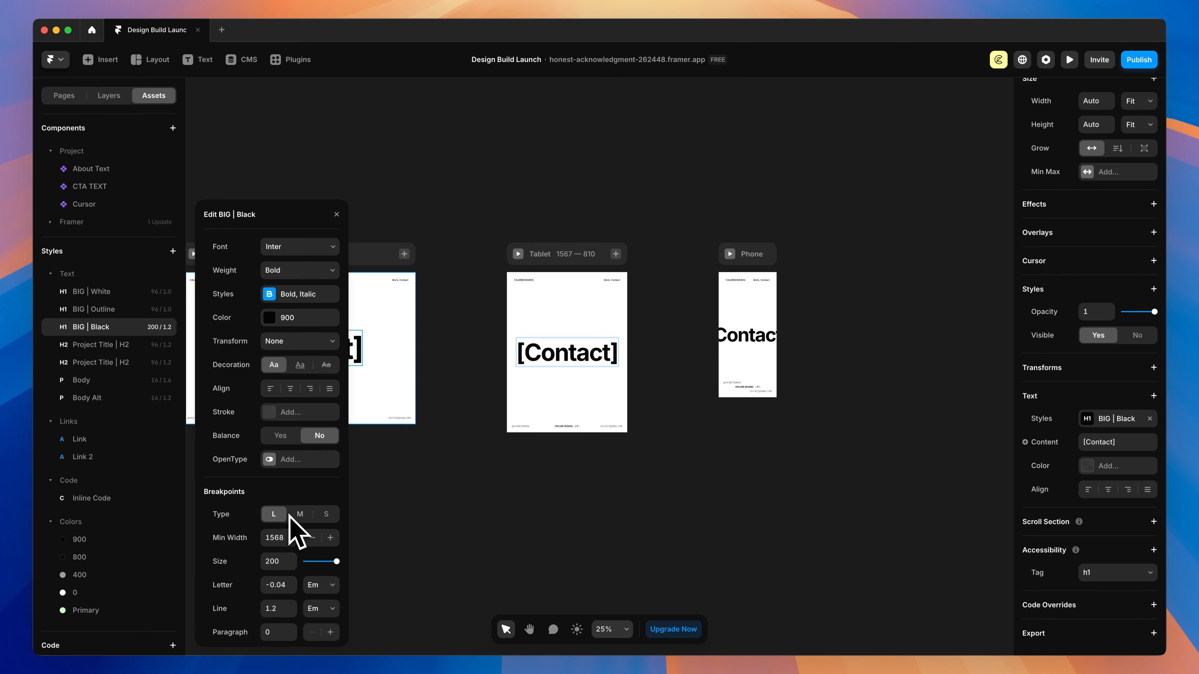
{"action": "left_click", "coordinate": [327, 515]}
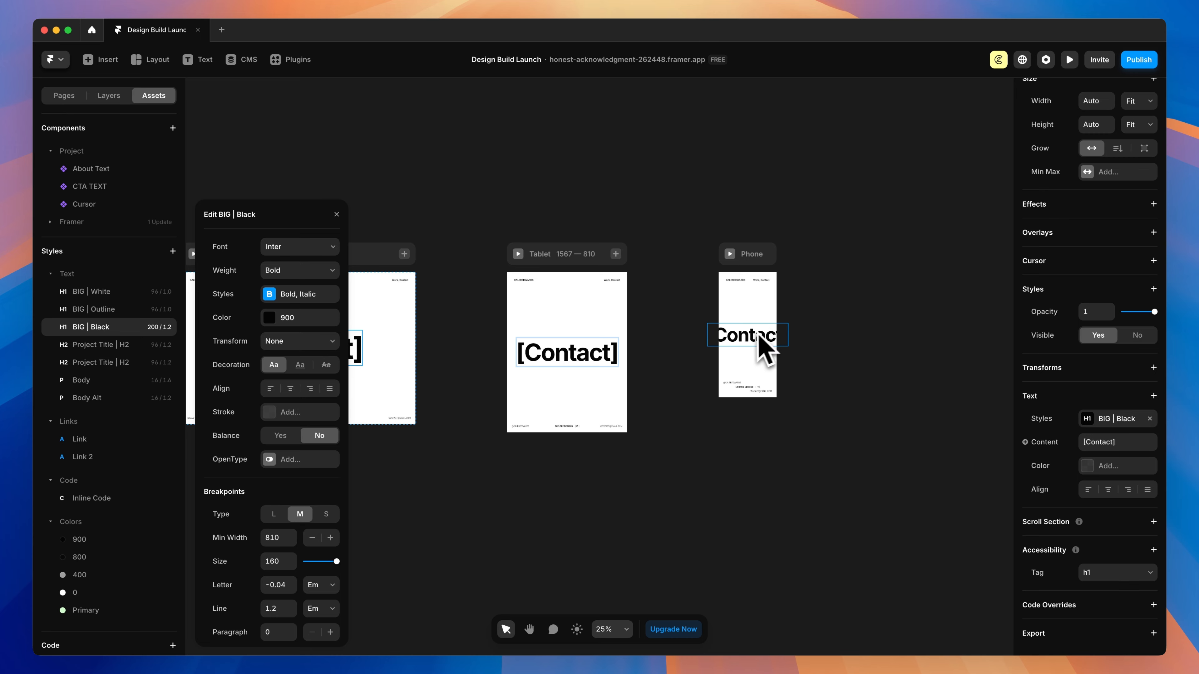
{"action": "left_click", "coordinate": [326, 516]}
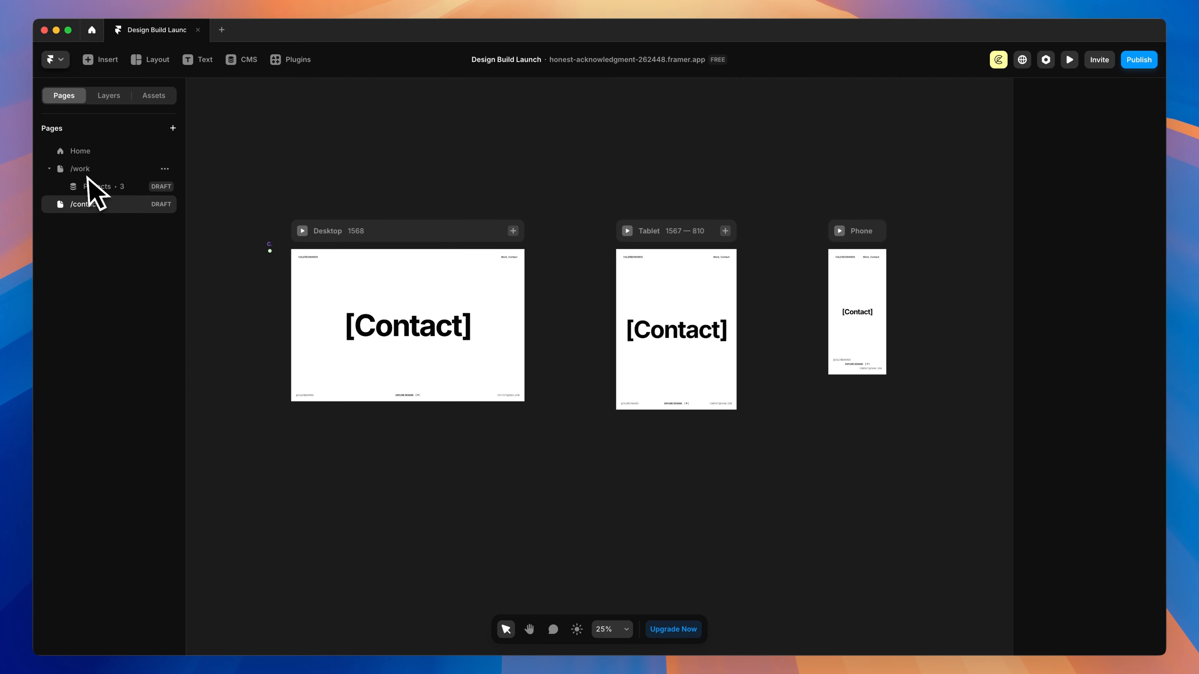
Add an 810 px Tablet breakpoint and a 390 px Phone breakpoint to the /work page, spacing the layouts apart.
{"action": "left_click", "coordinate": [80, 168]}
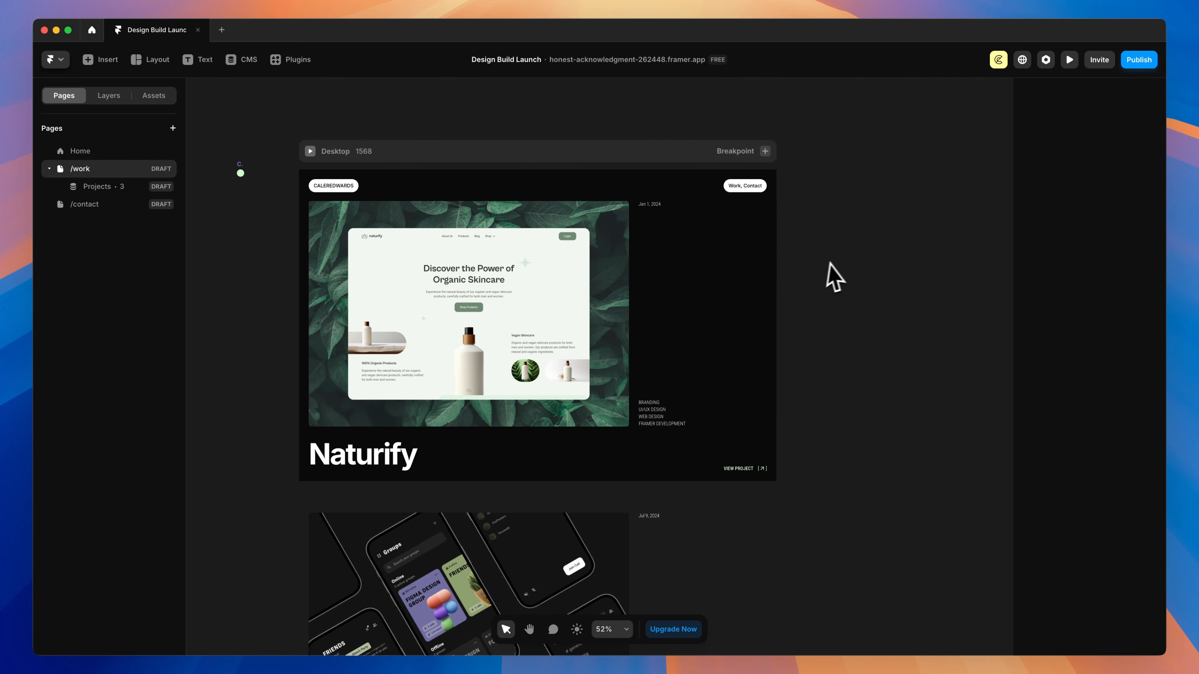
{"action": "scroll", "coordinate": [830, 268], "scroll_direction": "down", "scroll_amount": 5}
{"action": "scroll", "coordinate": [859, 269], "scroll_direction": "right", "scroll_amount": 5}
{"action": "scroll", "coordinate": [656, 233], "scroll_direction": "up", "scroll_amount": 4}
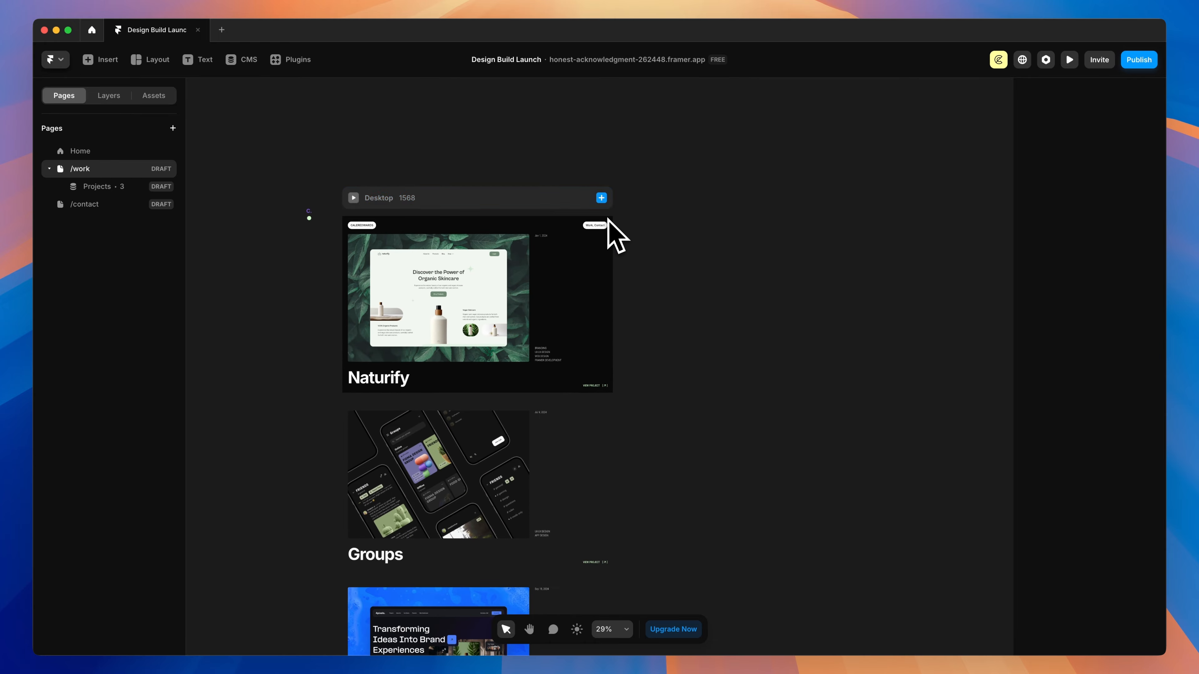
{"action": "left_click", "coordinate": [606, 202]}
{"action": "left_click", "coordinate": [607, 202]}
{"action": "left_click", "coordinate": [633, 224]}
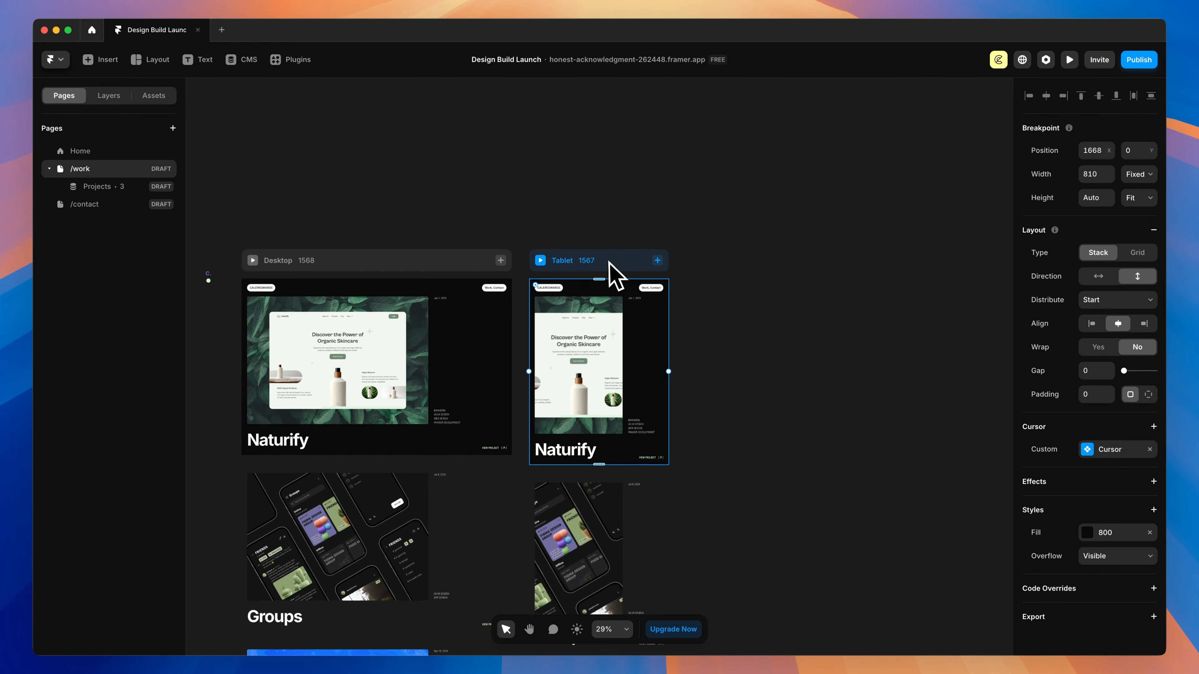
{"action": "left_click", "coordinate": [752, 260]}
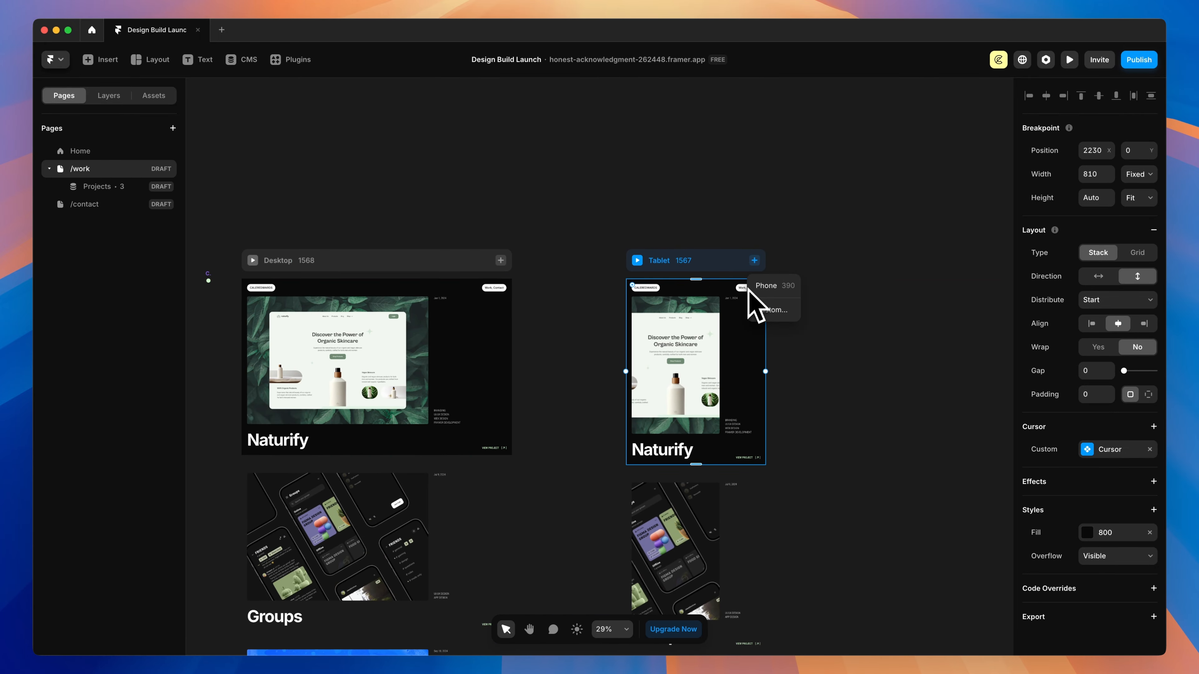
{"action": "left_click", "coordinate": [772, 286]}
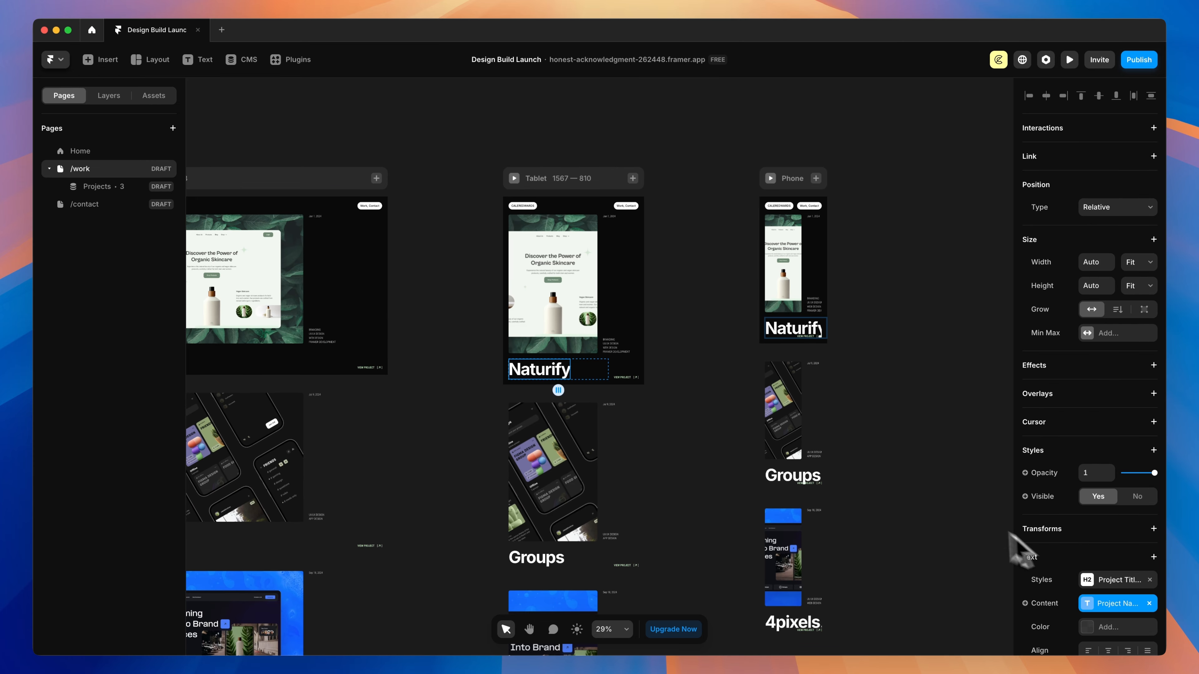
Add breakpoints to the white "Project Title | H2" text style used by the Naturify title.
{"action": "left_click", "coordinate": [103, 96]}
{"action": "left_click", "coordinate": [156, 97]}
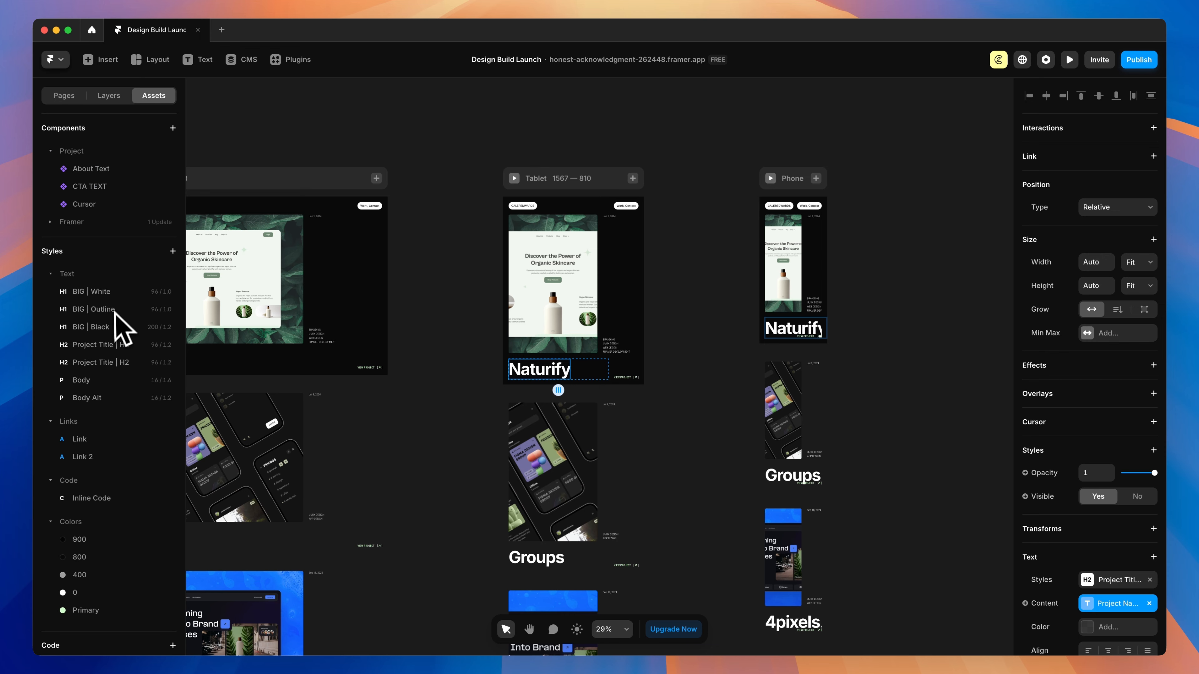
{"action": "left_click", "coordinate": [100, 362]}
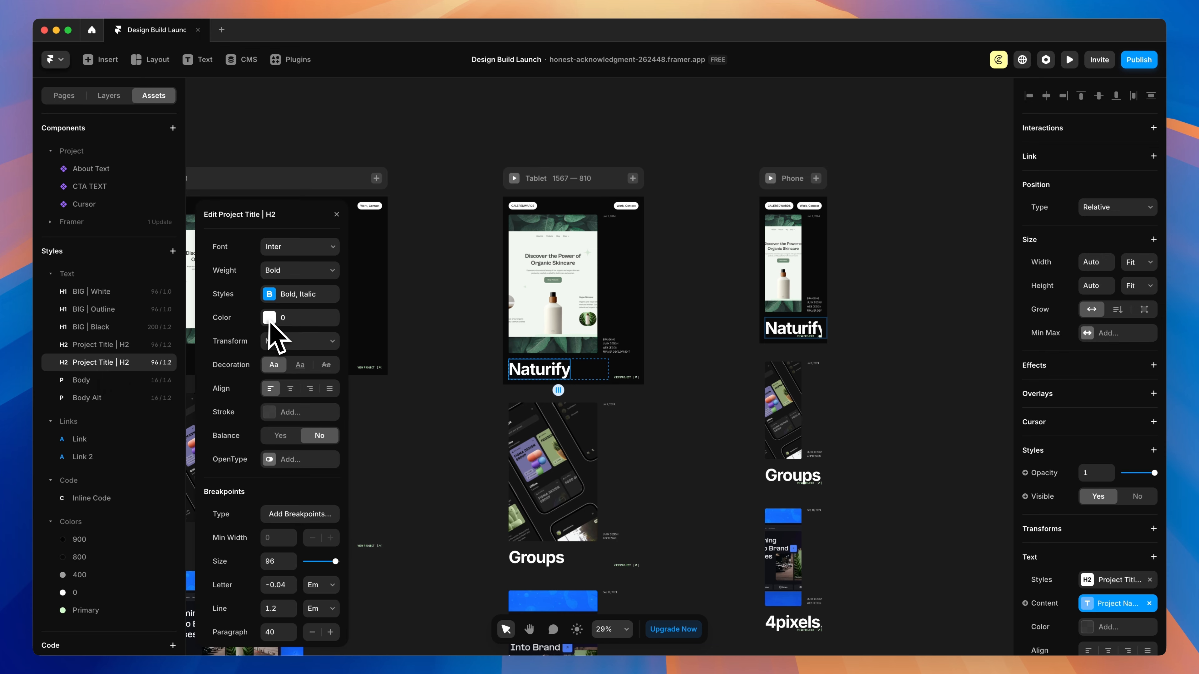
{"action": "left_click", "coordinate": [302, 514]}
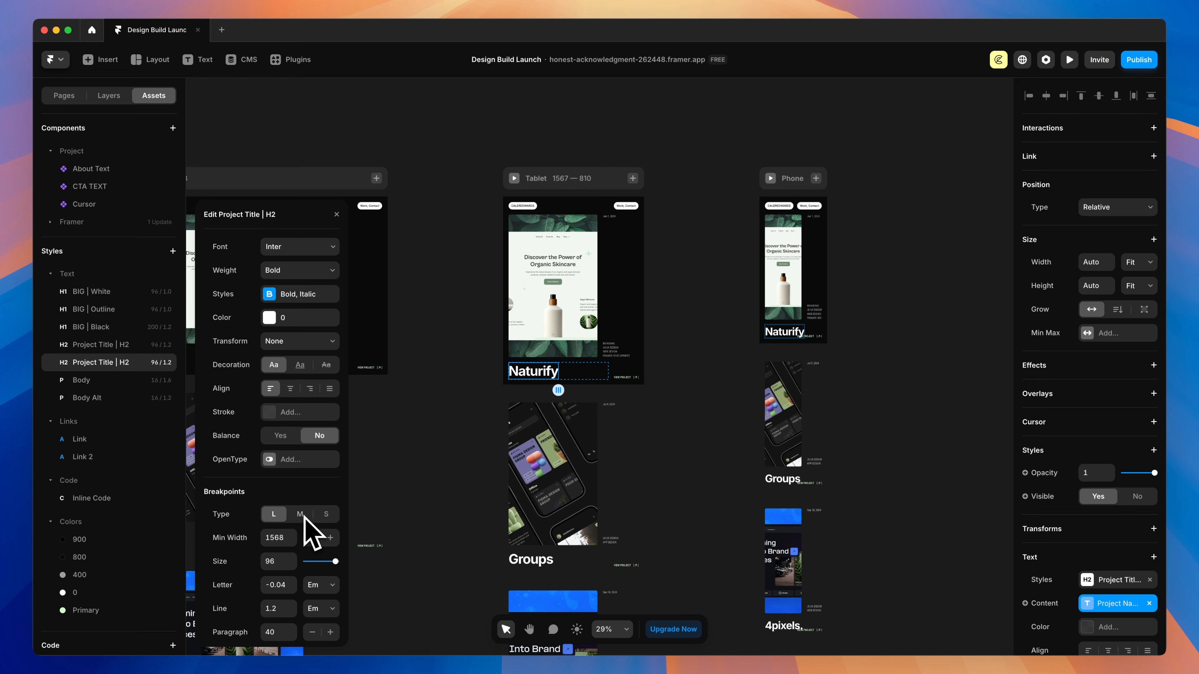
Set the S breakpoint size of the white "Project Title | H2" style to 32.
{"action": "scroll", "coordinate": [775, 349], "scroll_direction": "up", "scroll_amount": 10}
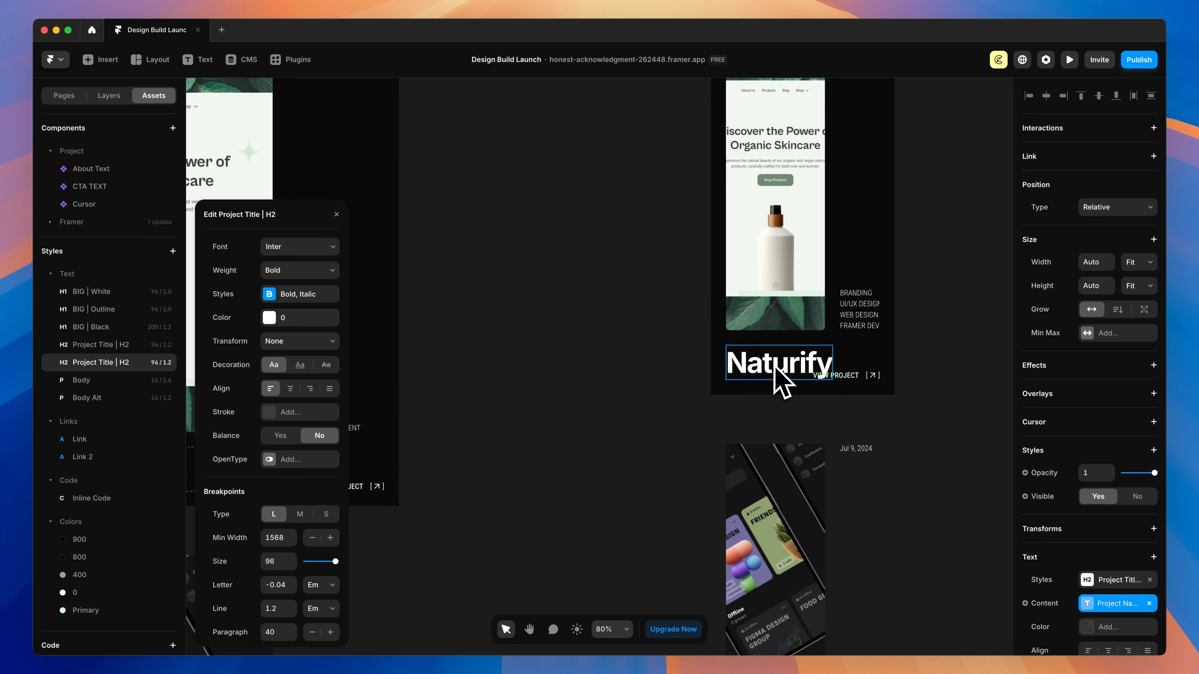
{"action": "left_click", "coordinate": [326, 514]}
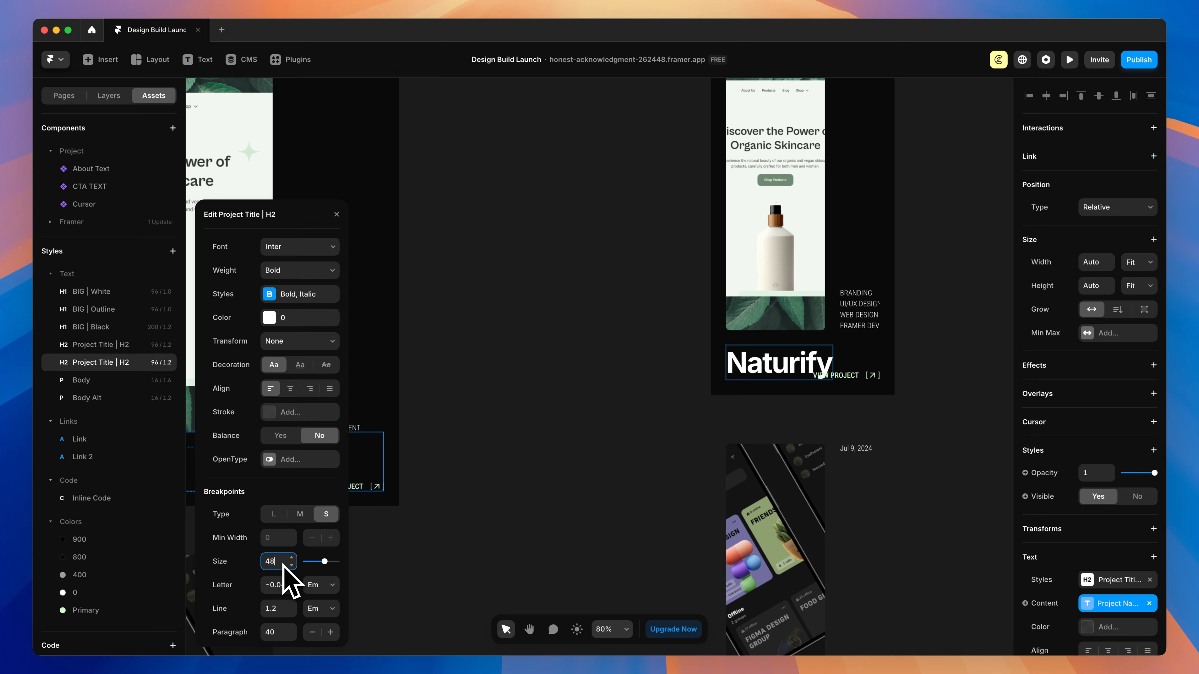
{"action": "key", "text": "Return"}
{"action": "key", "text": "Return"}
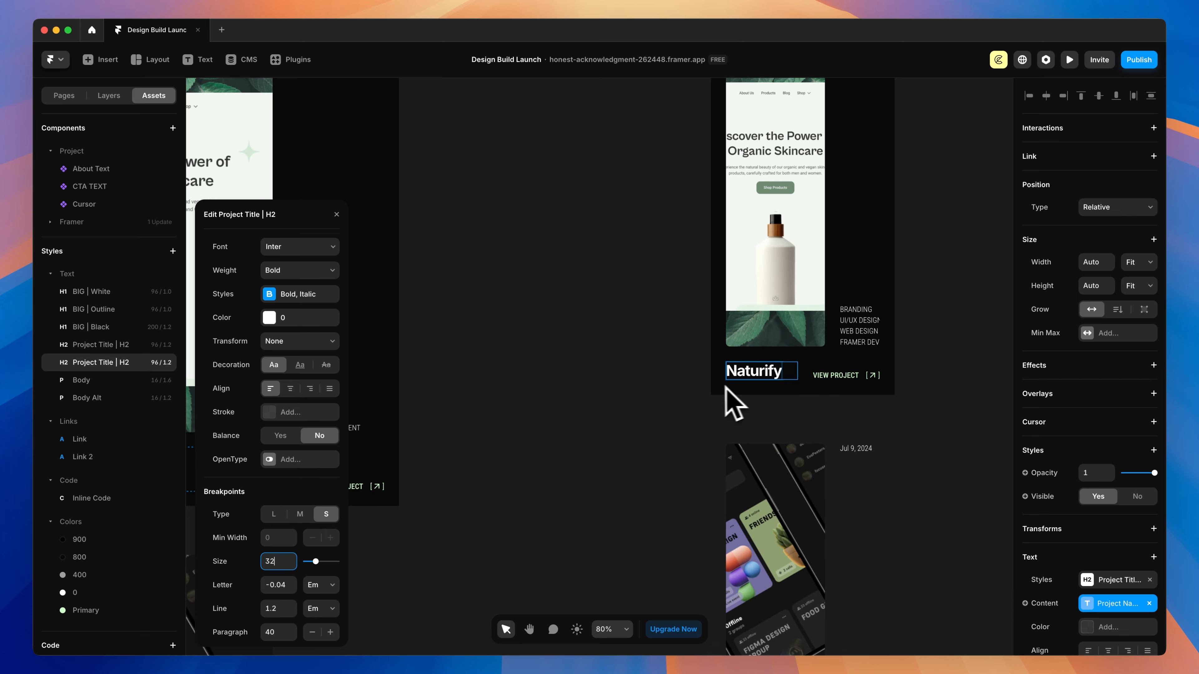
{"action": "scroll", "coordinate": [698, 377], "scroll_direction": "down", "scroll_amount": 5}
{"action": "scroll", "coordinate": [699, 380], "scroll_direction": "left", "scroll_amount": 5}
{"action": "scroll", "coordinate": [705, 381], "scroll_direction": "down", "scroll_amount": 5}
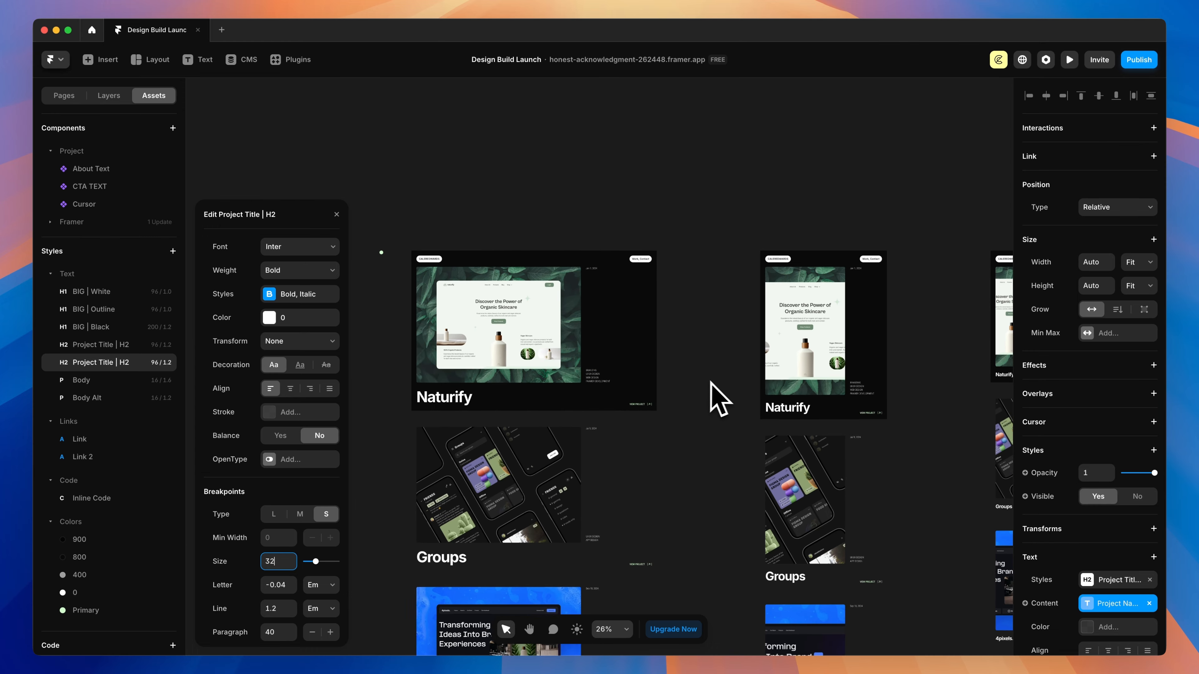
{"action": "scroll", "coordinate": [760, 364], "scroll_direction": "right", "scroll_amount": 3}
{"action": "scroll", "coordinate": [814, 358], "scroll_direction": "down", "scroll_amount": 2}
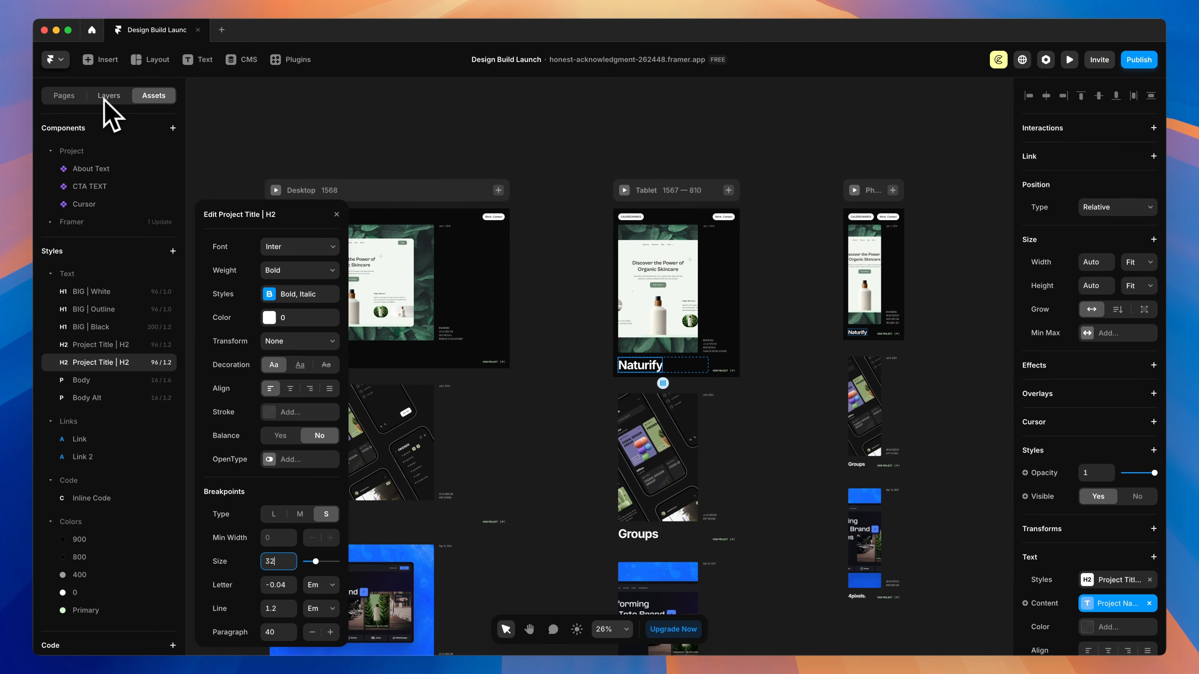
Open the Projects detail page and add Tablet and Phone breakpoints, spacing the layouts apart.
{"action": "left_click", "coordinate": [63, 96]}
{"action": "left_click", "coordinate": [90, 188]}
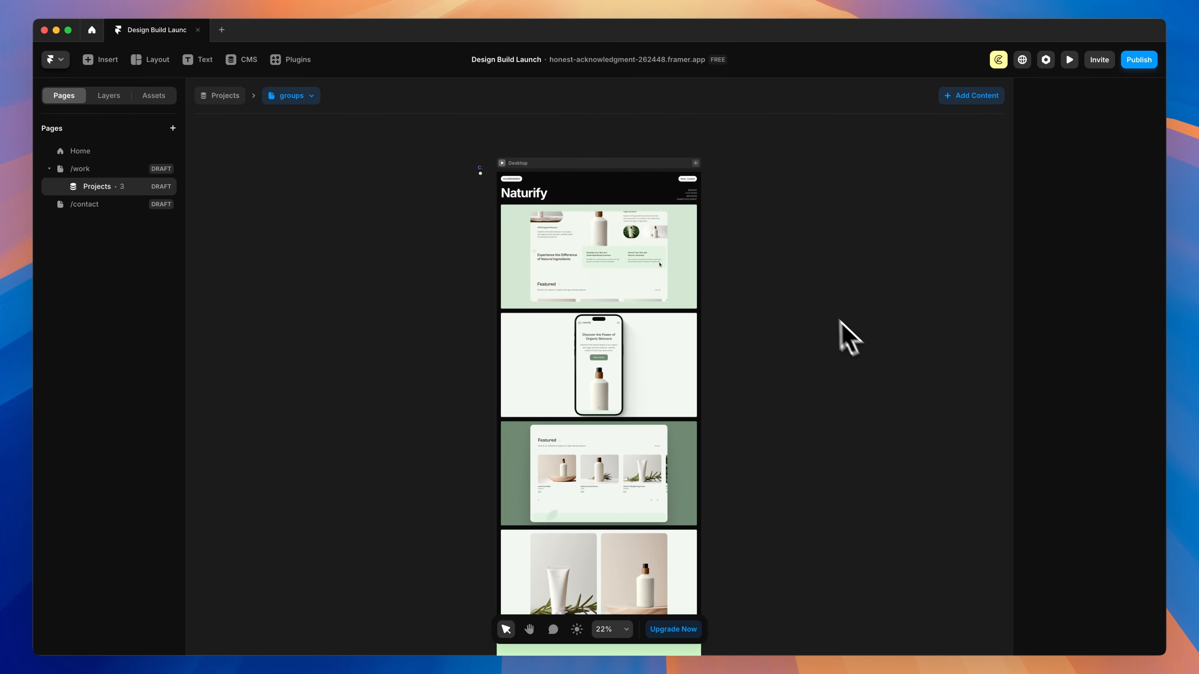
{"action": "scroll", "coordinate": [549, 214], "scroll_direction": "up", "scroll_amount": 5}
{"action": "scroll", "coordinate": [522, 229], "scroll_direction": "down", "scroll_amount": 5}
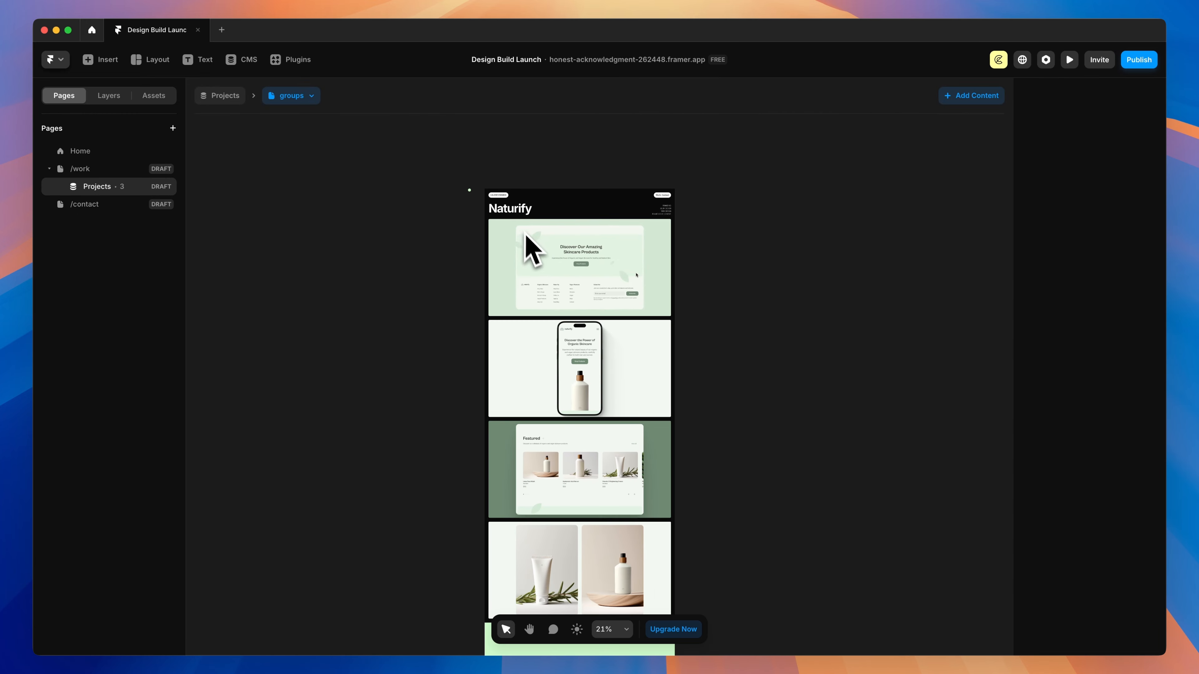
{"action": "scroll", "coordinate": [525, 247], "scroll_direction": "down", "scroll_amount": 8}
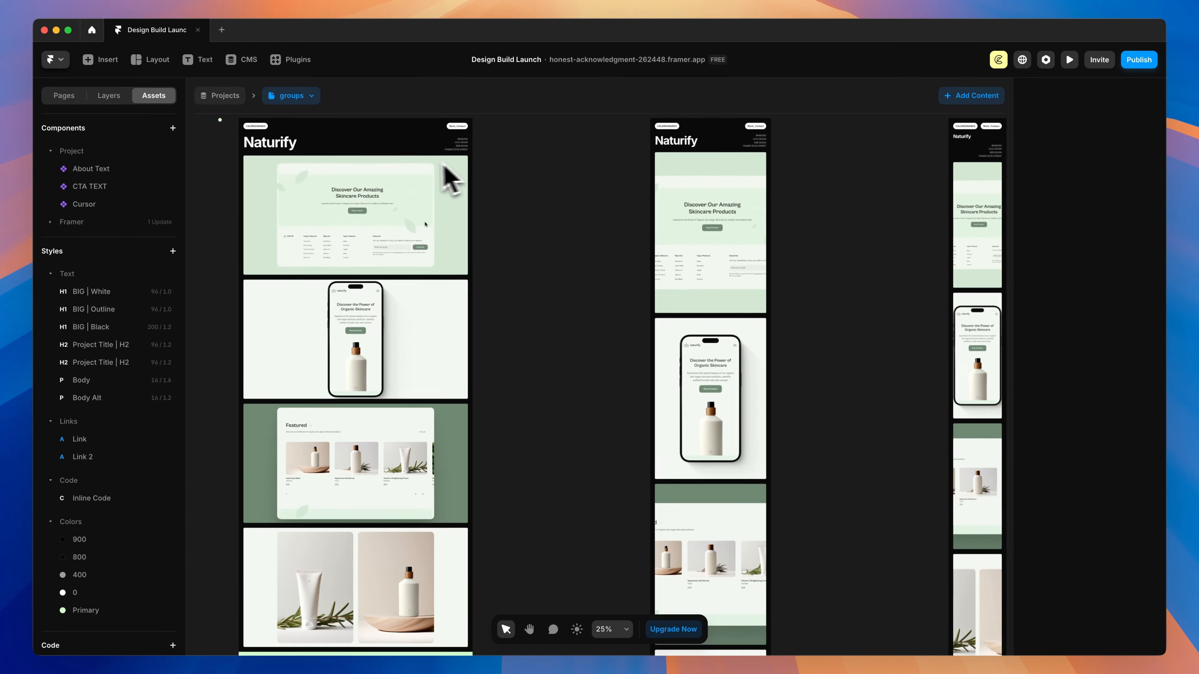
Add breakpoints to the black "Project Title | H2" text style used by the Groups title in the next-project section.
{"action": "scroll", "coordinate": [421, 169], "scroll_direction": "up", "scroll_amount": 3}
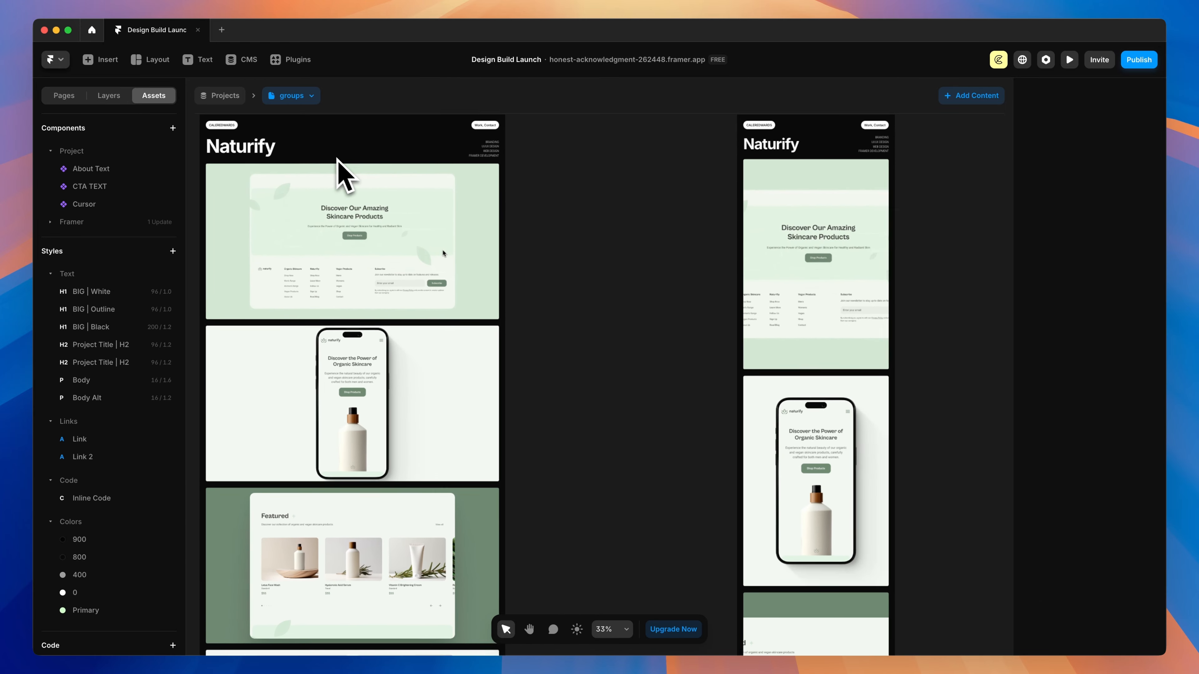
{"action": "scroll", "coordinate": [685, 188], "scroll_direction": "right", "scroll_amount": 4}
{"action": "scroll", "coordinate": [665, 186], "scroll_direction": "right", "scroll_amount": 4}
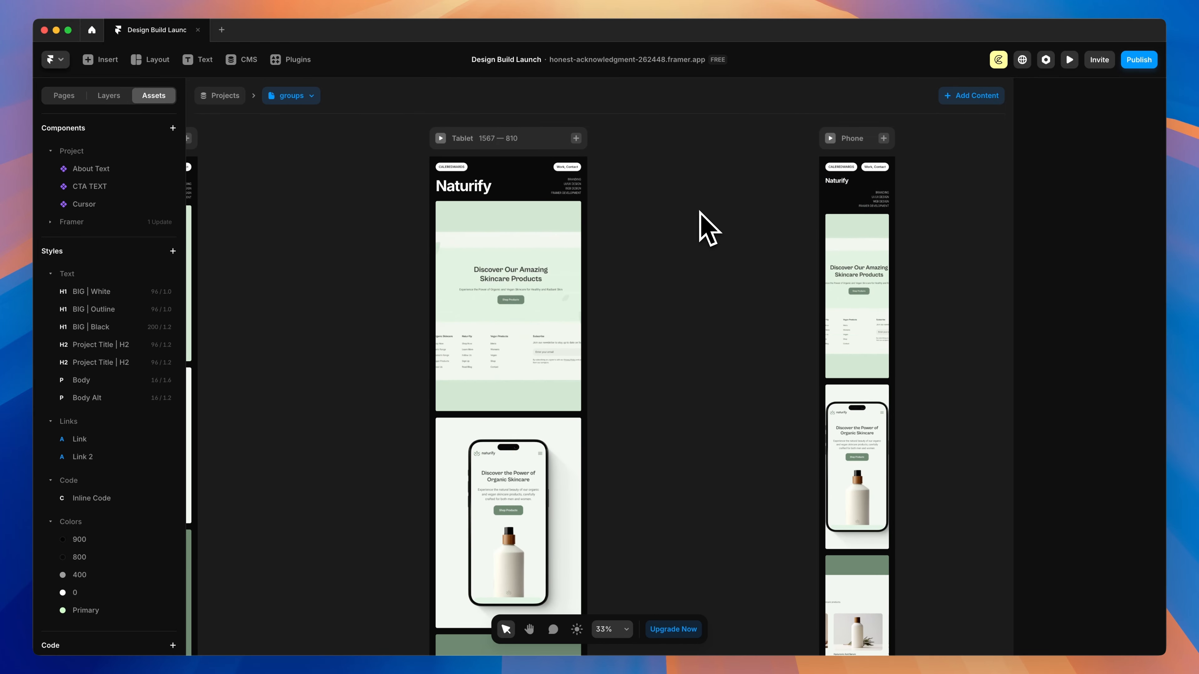
{"action": "scroll", "coordinate": [708, 230], "scroll_direction": "down", "scroll_amount": 3}
{"action": "scroll", "coordinate": [708, 229], "scroll_direction": "down", "scroll_amount": 5}
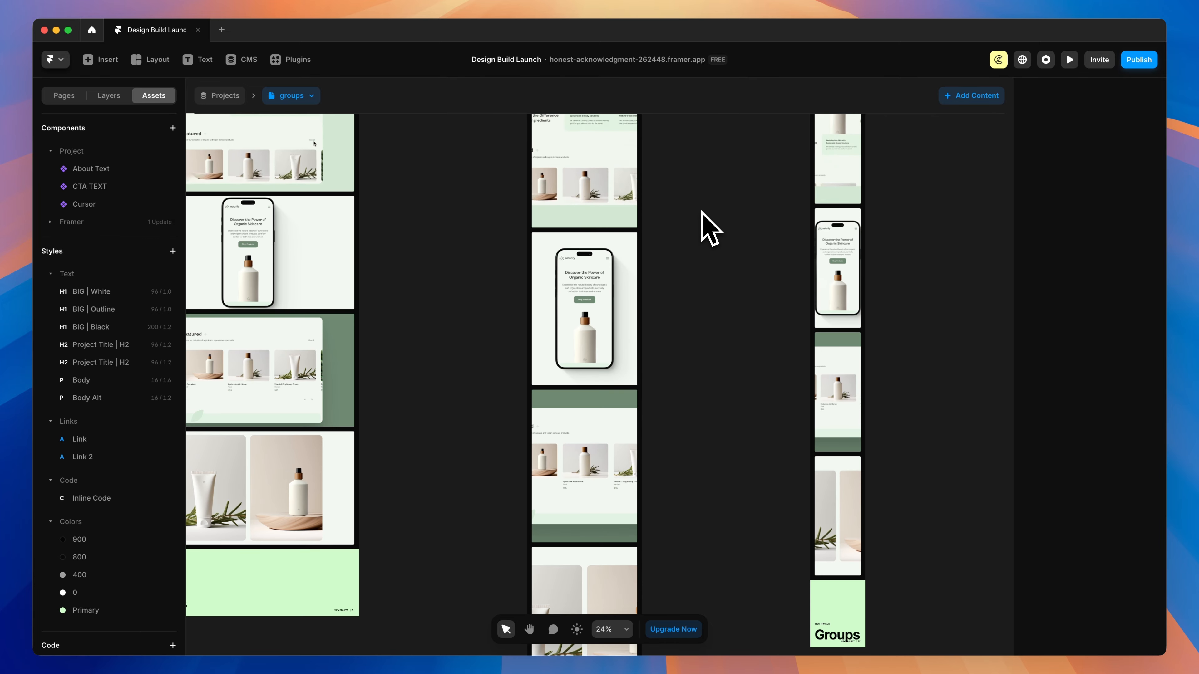
{"action": "scroll", "coordinate": [711, 229], "scroll_direction": "down", "scroll_amount": 6}
{"action": "scroll", "coordinate": [638, 255], "scroll_direction": "left", "scroll_amount": 3}
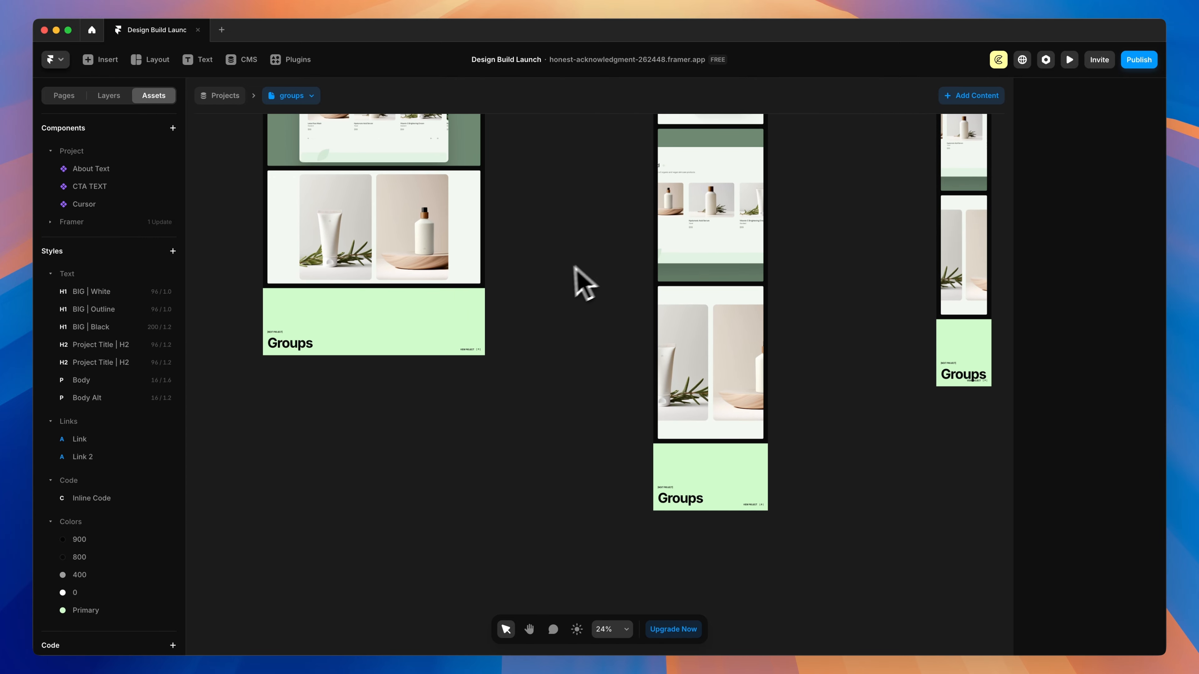
{"action": "left_click", "coordinate": [306, 349]}
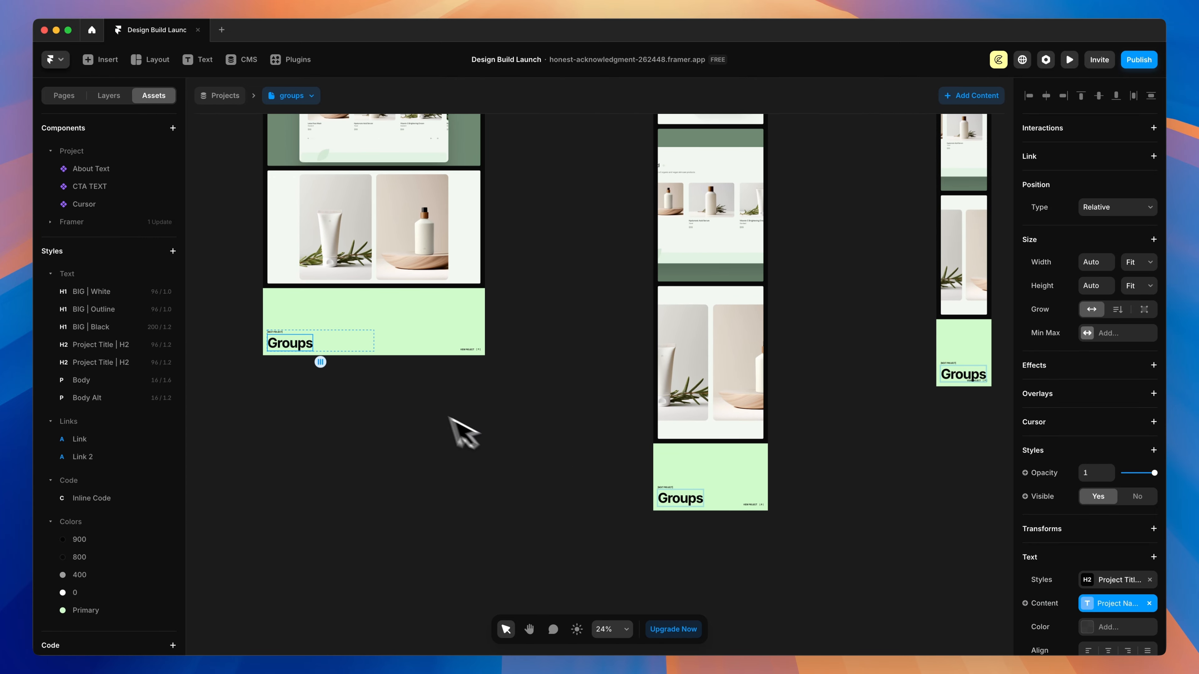
{"action": "left_click", "coordinate": [105, 350]}
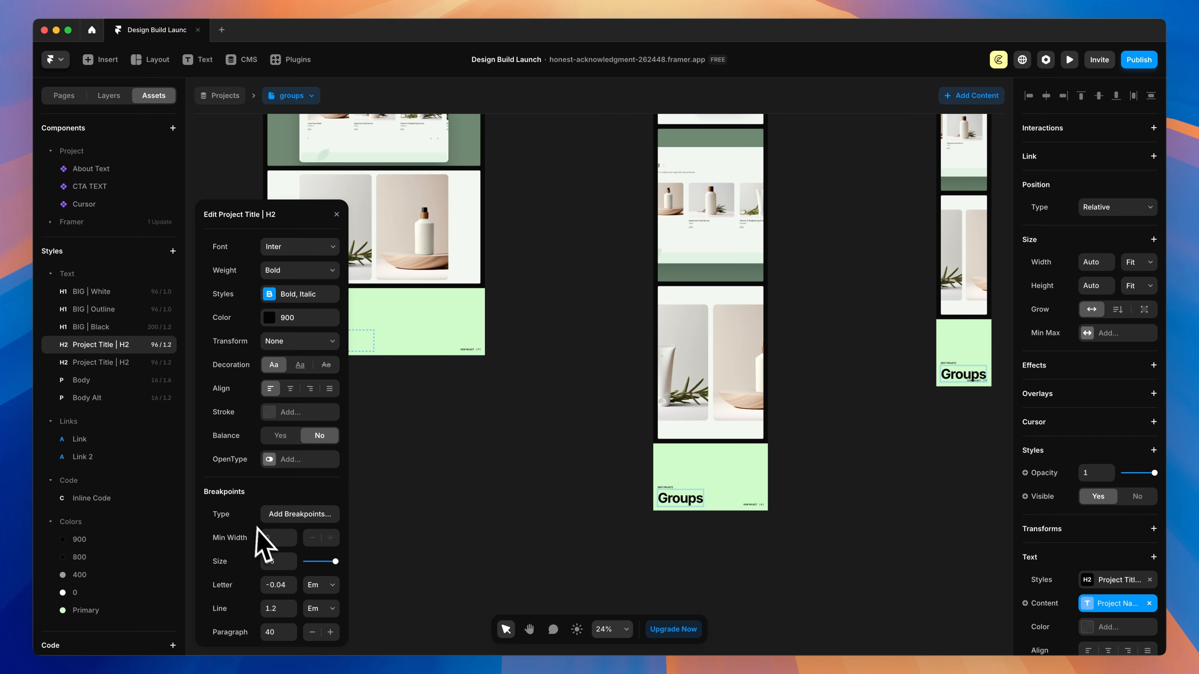
Check the white "Project Title | H2" style's M and S sizes and match the black style's S size to its 32.
{"action": "left_click", "coordinate": [99, 363]}
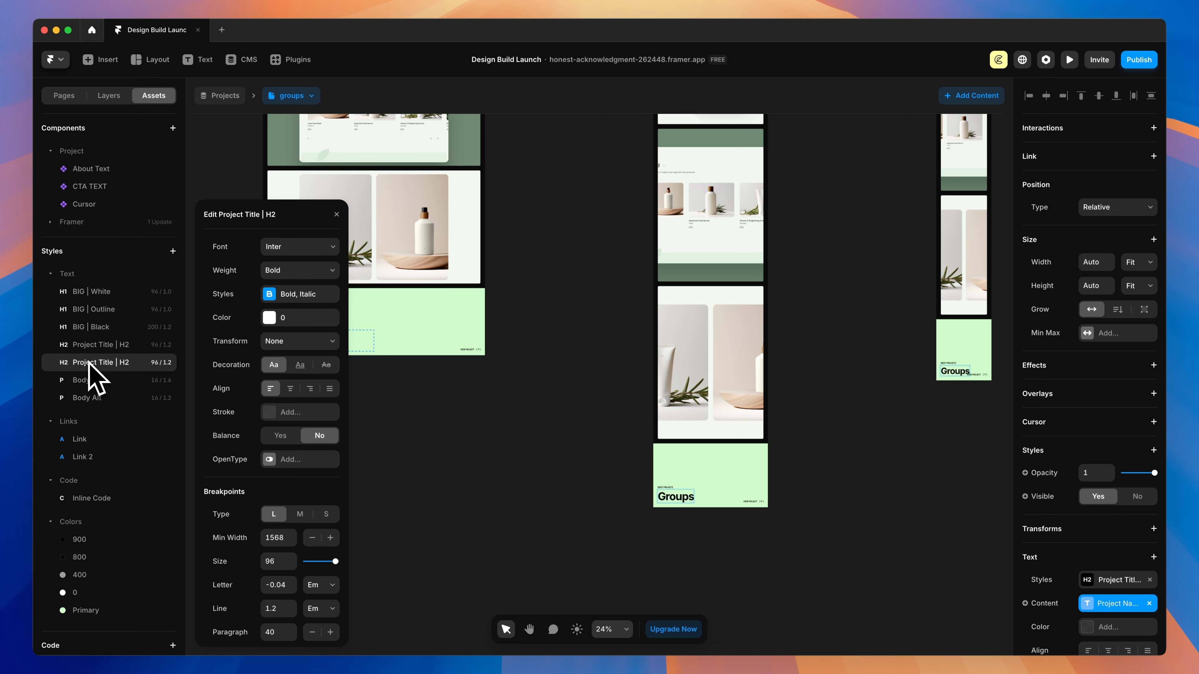
{"action": "left_click", "coordinate": [302, 516]}
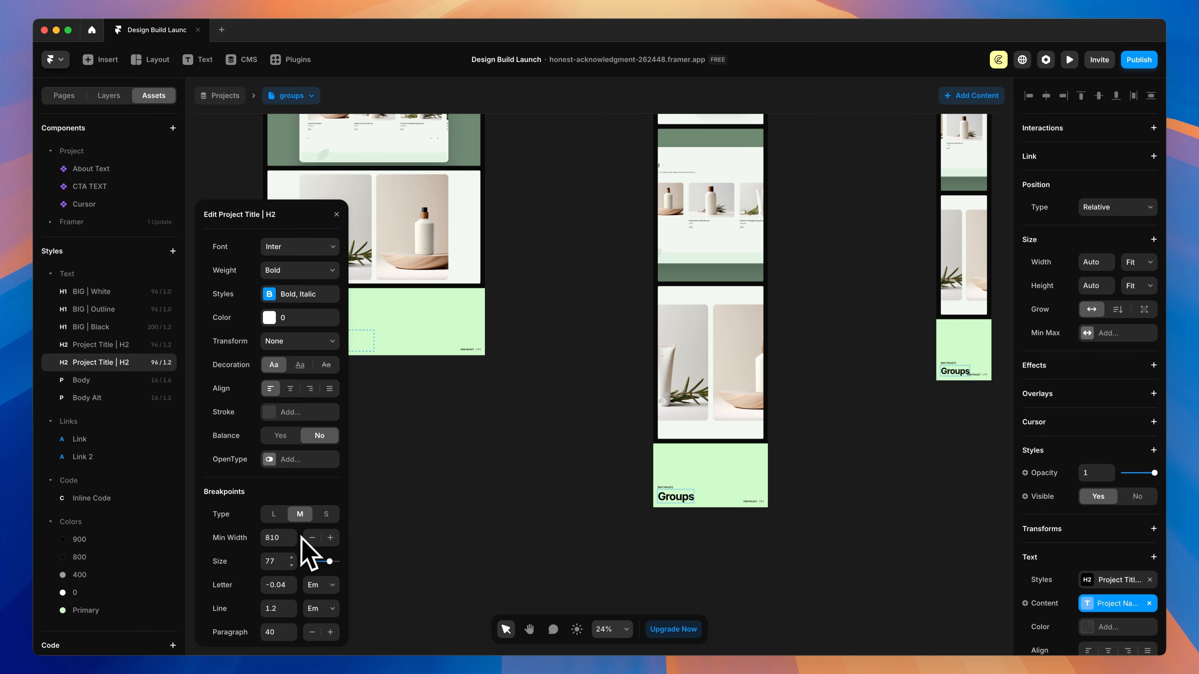
{"action": "left_click", "coordinate": [326, 514]}
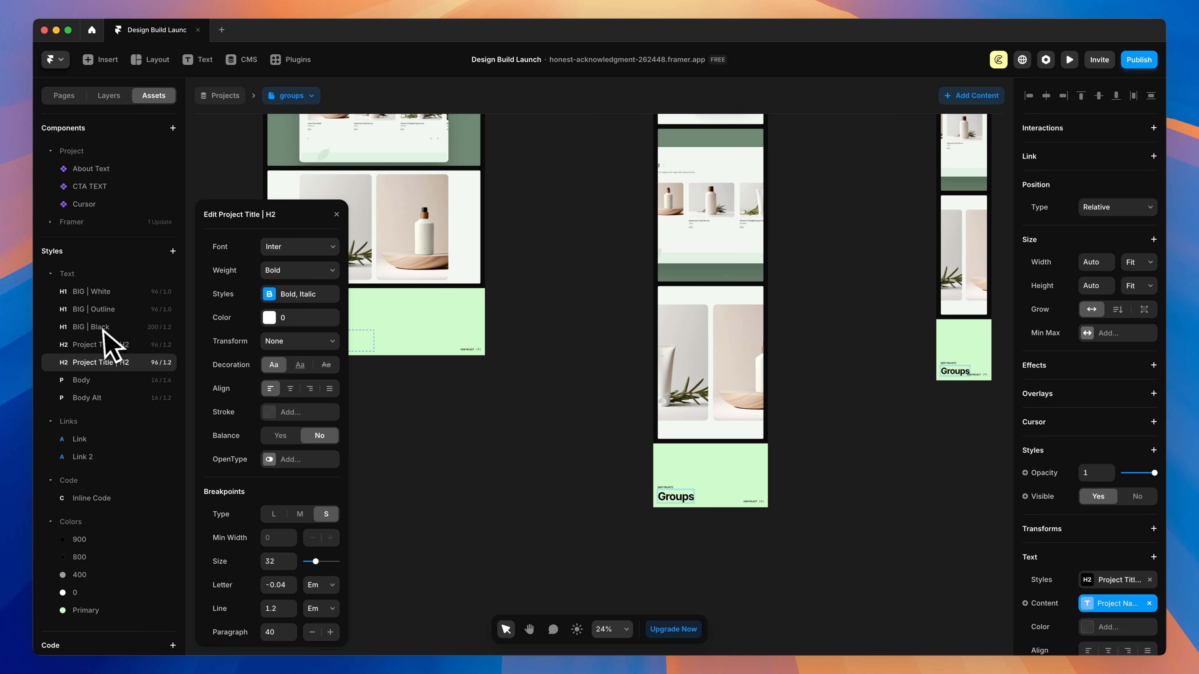
{"action": "left_click", "coordinate": [91, 346]}
{"action": "left_click", "coordinate": [301, 516]}
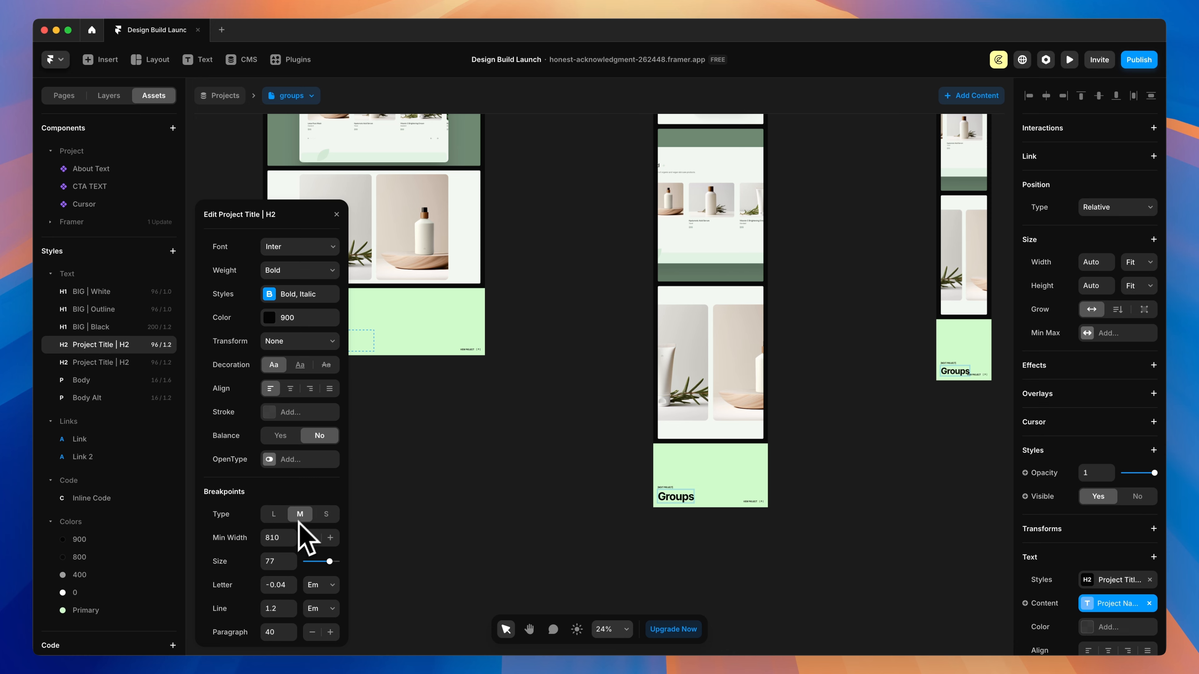
{"action": "left_click", "coordinate": [325, 513]}
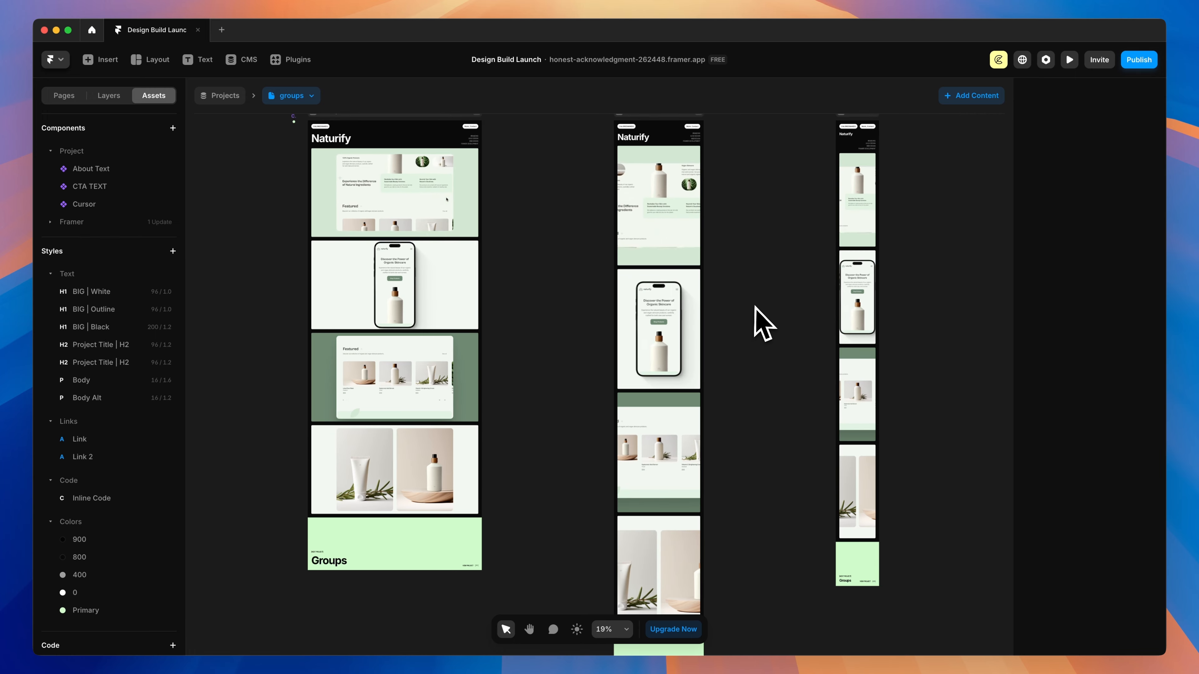
Open the Home page.
{"action": "key", "text": "space"}
{"action": "left_click_drag", "start_coordinate": [754, 308], "coordinate": [724, 349]}
{"action": "left_click", "coordinate": [65, 96]}
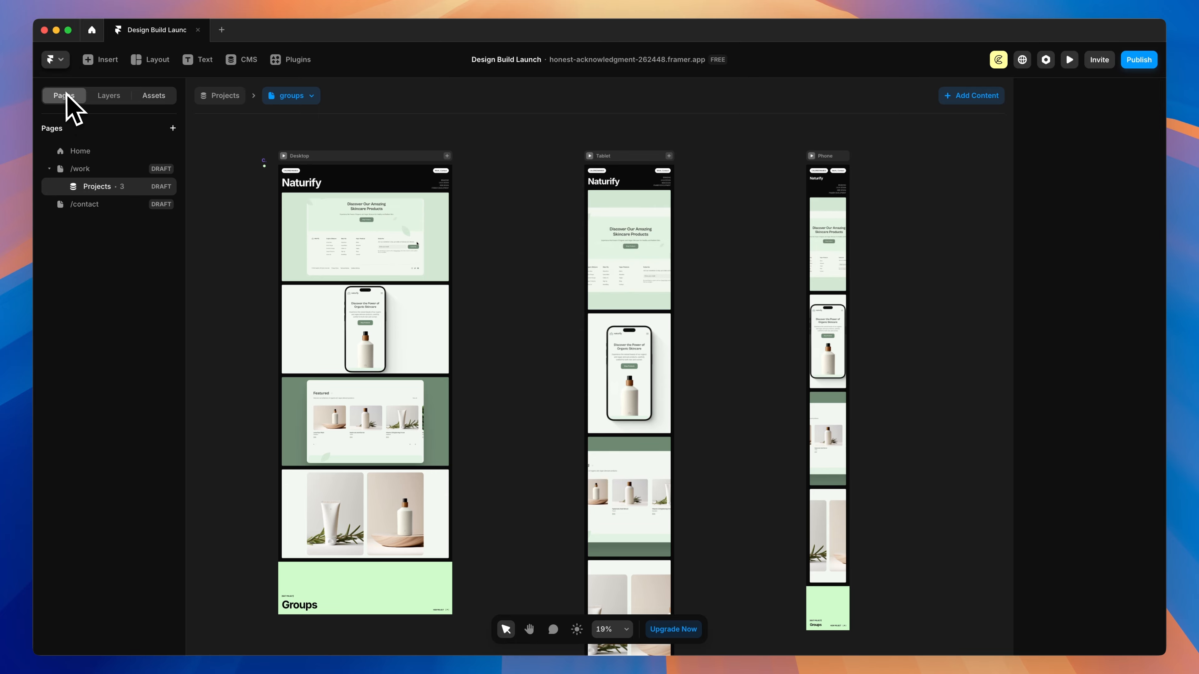
{"action": "left_click", "coordinate": [78, 151]}
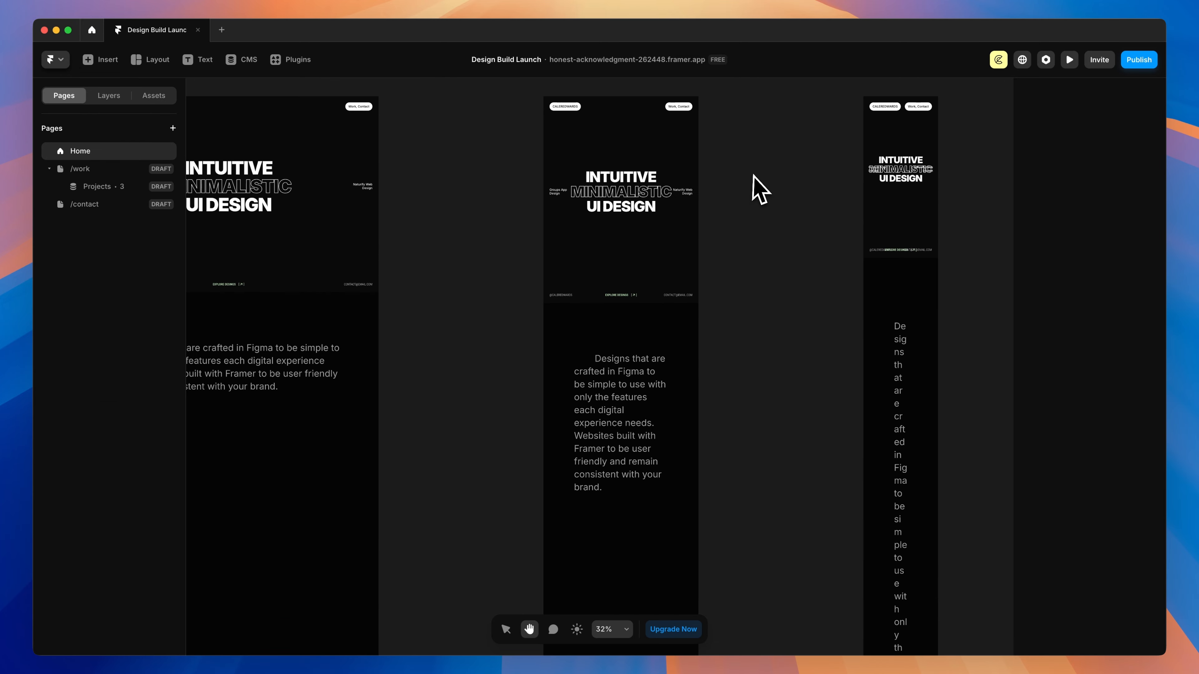
Remove the custom Cursor from the Home page's Tablet and Phone breakpoints.
{"action": "scroll", "coordinate": [749, 213], "scroll_direction": "down", "scroll_amount": 3}
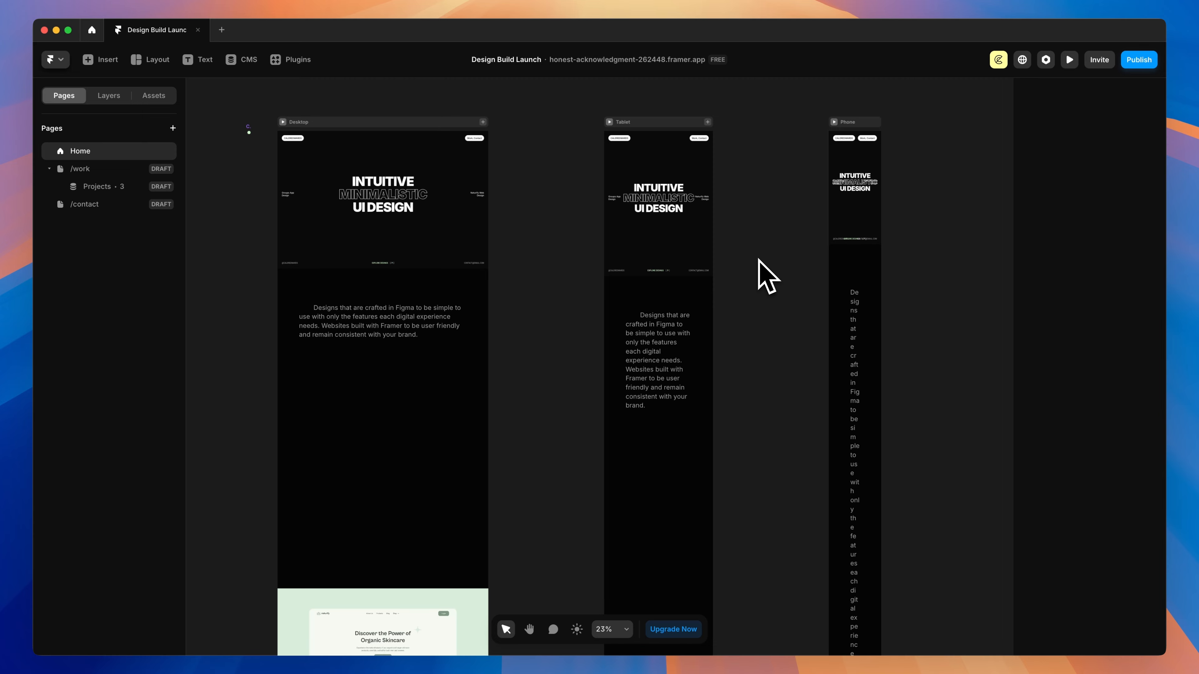
{"action": "scroll", "coordinate": [758, 260], "scroll_direction": "left", "scroll_amount": 2}
{"action": "scroll", "coordinate": [758, 260], "scroll_direction": "up", "scroll_amount": 1}
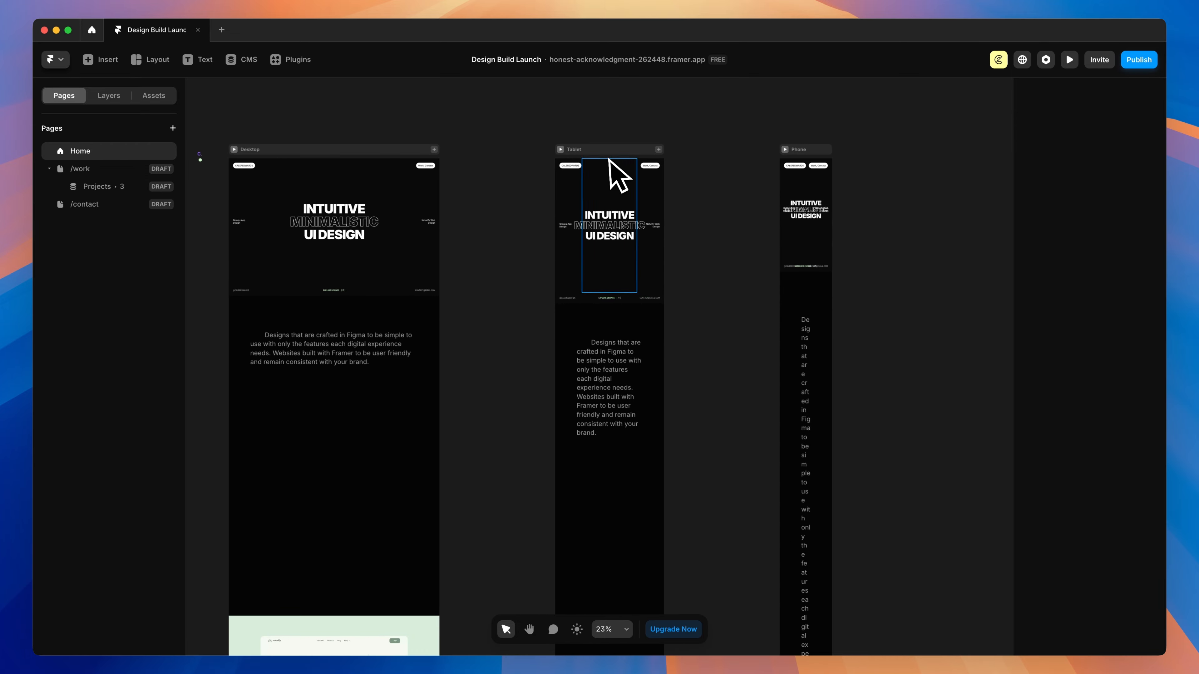
{"action": "scroll", "coordinate": [802, 180], "scroll_direction": "up", "scroll_amount": 5}
{"action": "left_click", "coordinate": [532, 160]}
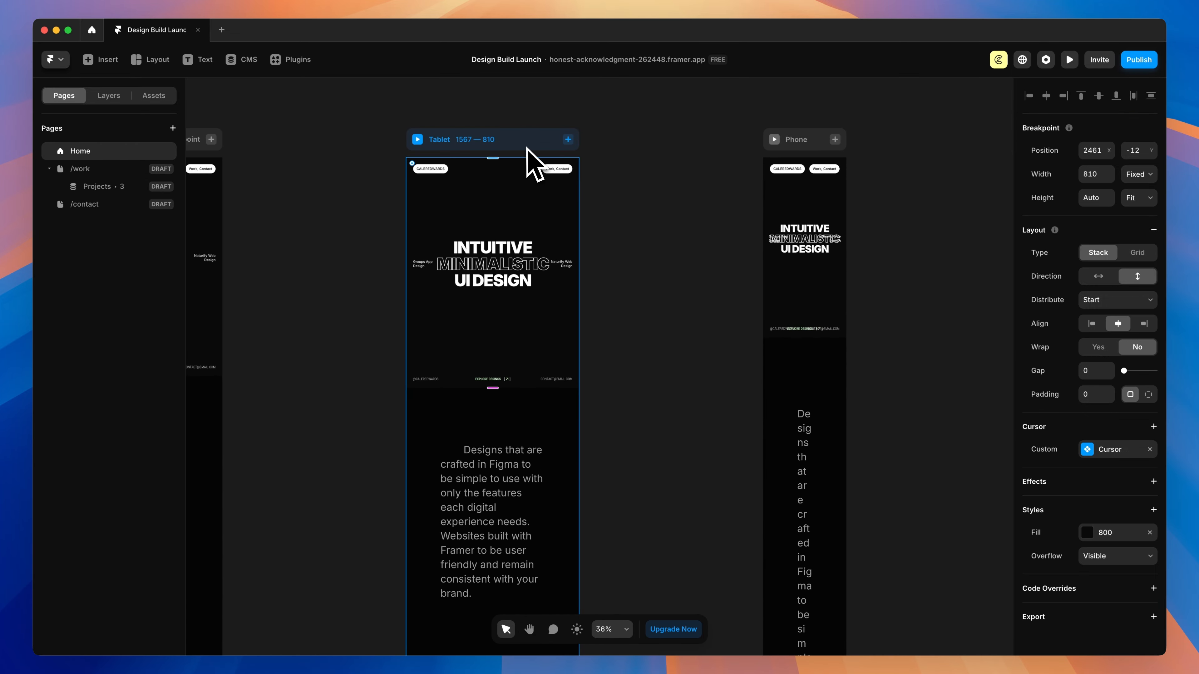
{"action": "left_click", "coordinate": [1150, 449]}
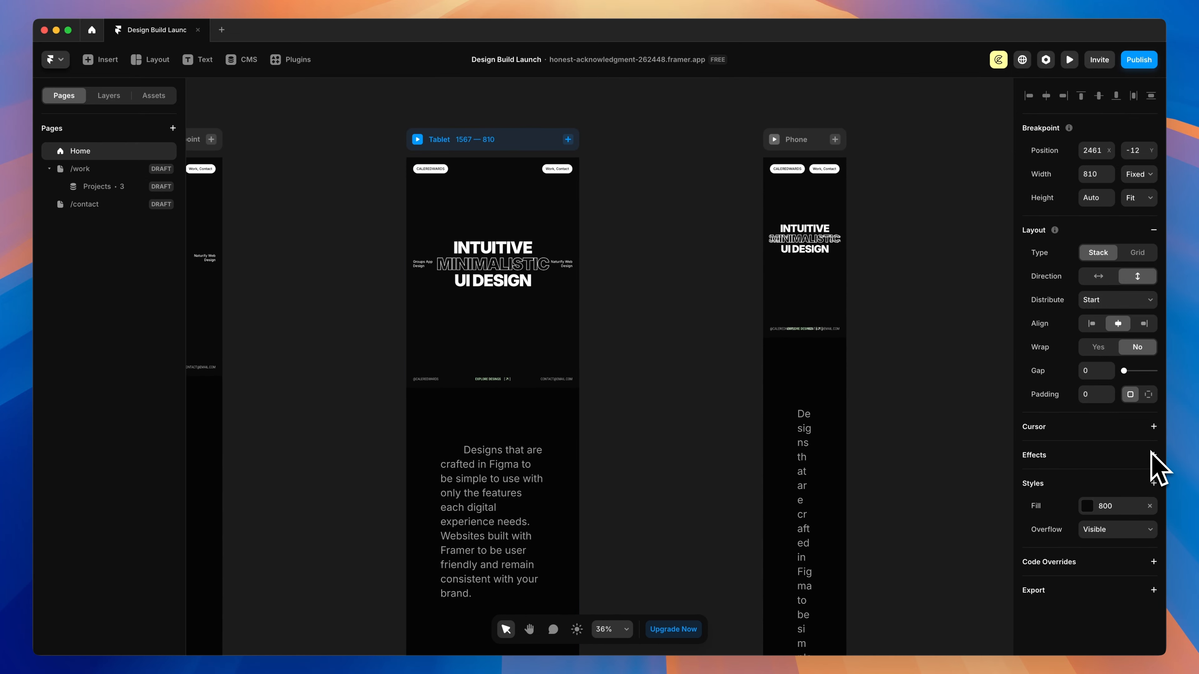
{"action": "left_click", "coordinate": [820, 147]}
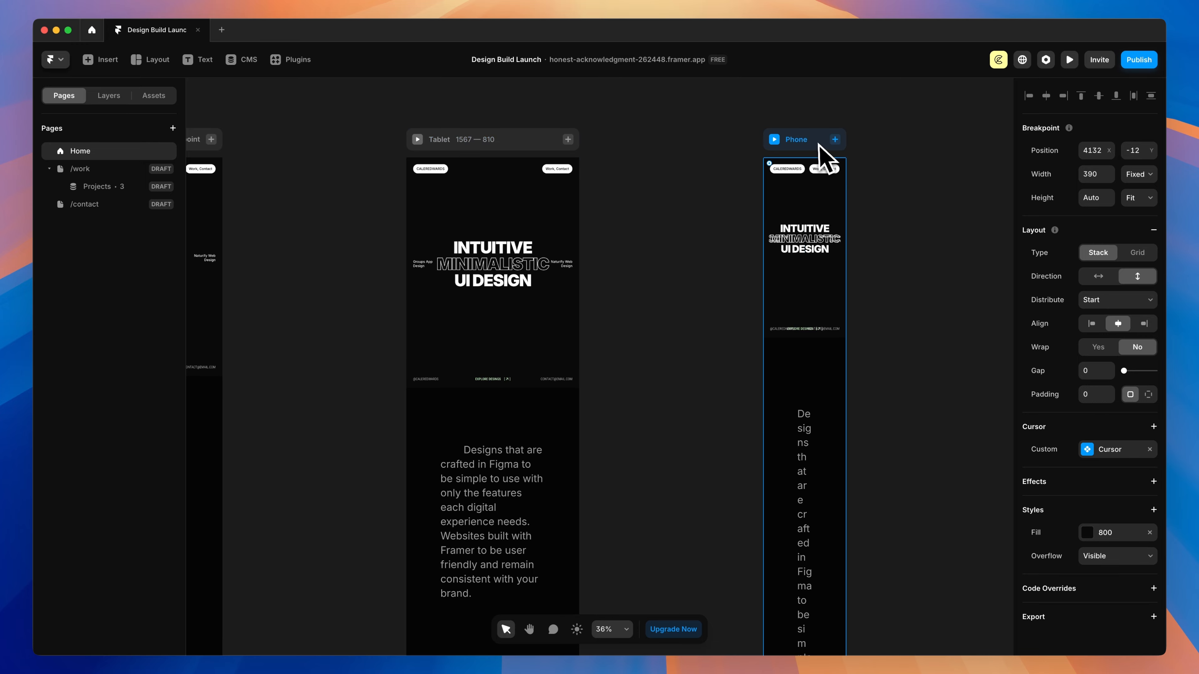
{"action": "left_click", "coordinate": [1150, 449]}
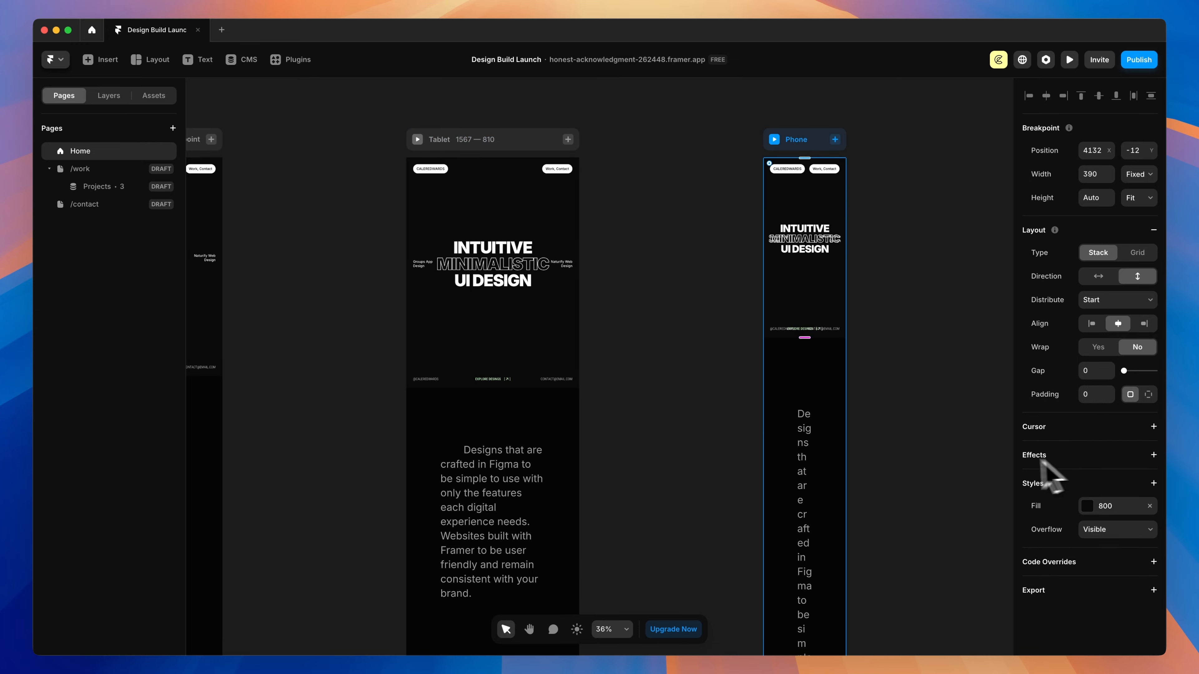
Hide the Left and Right project link stacks in the Tablet hero section by setting Visible to No.
{"action": "scroll", "coordinate": [418, 241], "scroll_direction": "up", "scroll_amount": 5}
{"action": "scroll", "coordinate": [418, 240], "scroll_direction": "up", "scroll_amount": 1}
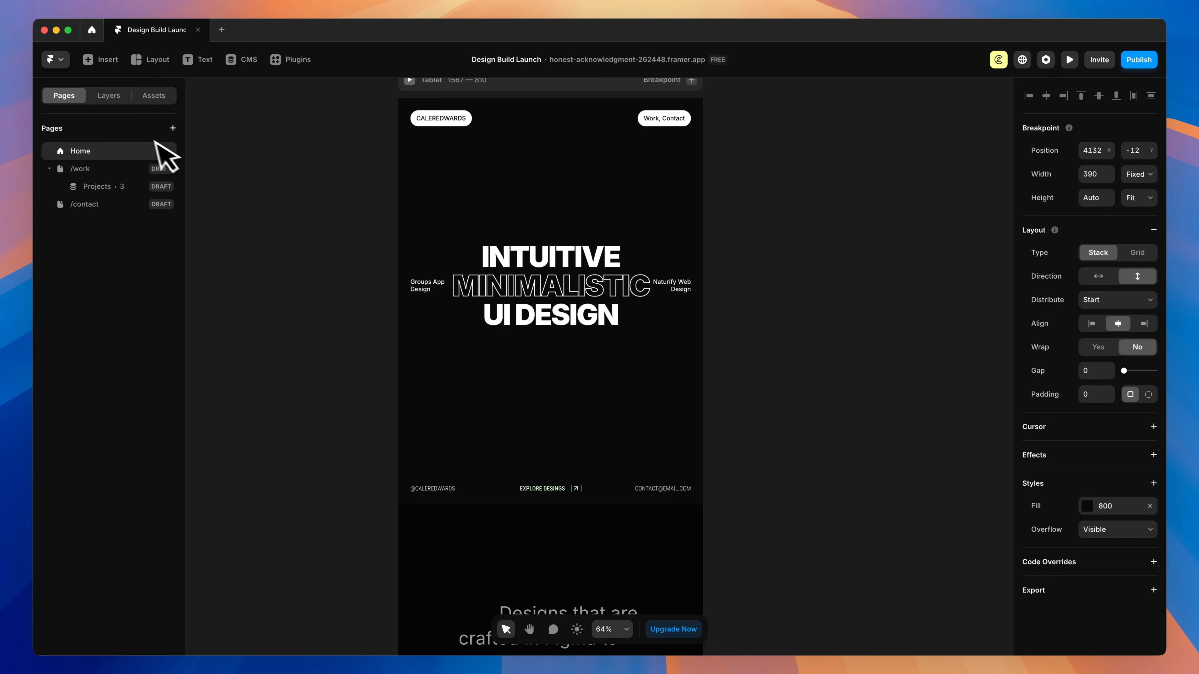
{"action": "left_click", "coordinate": [113, 97]}
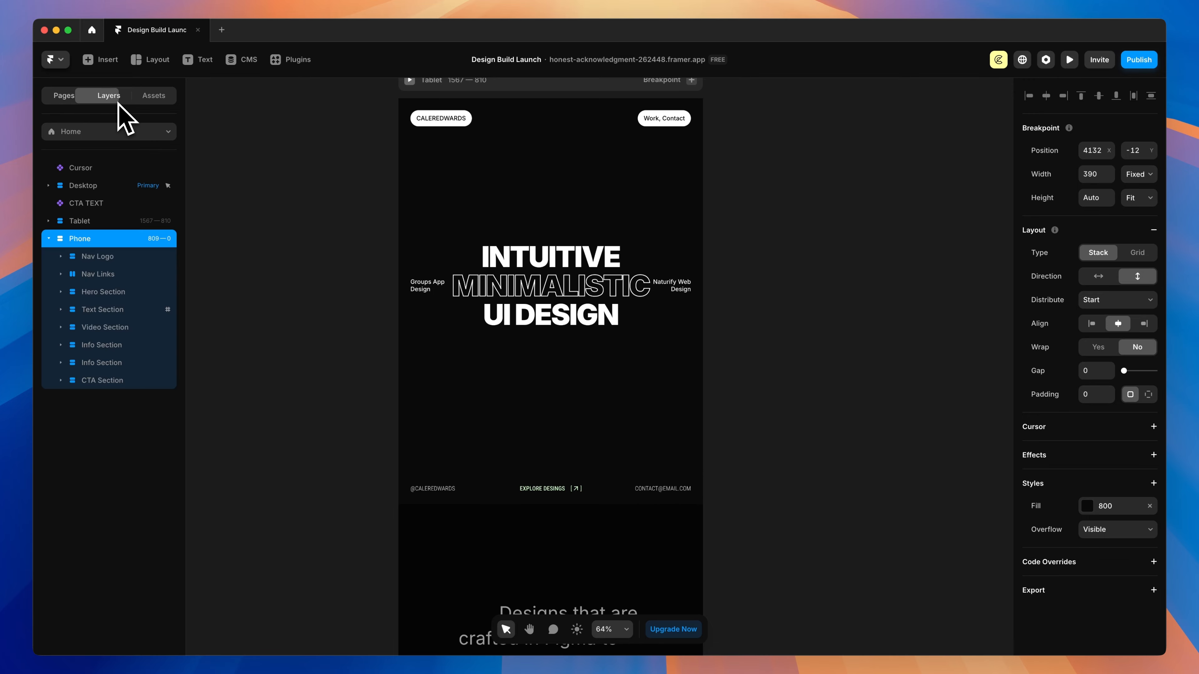
{"action": "left_click", "coordinate": [62, 293]}
{"action": "left_click", "coordinate": [74, 310]}
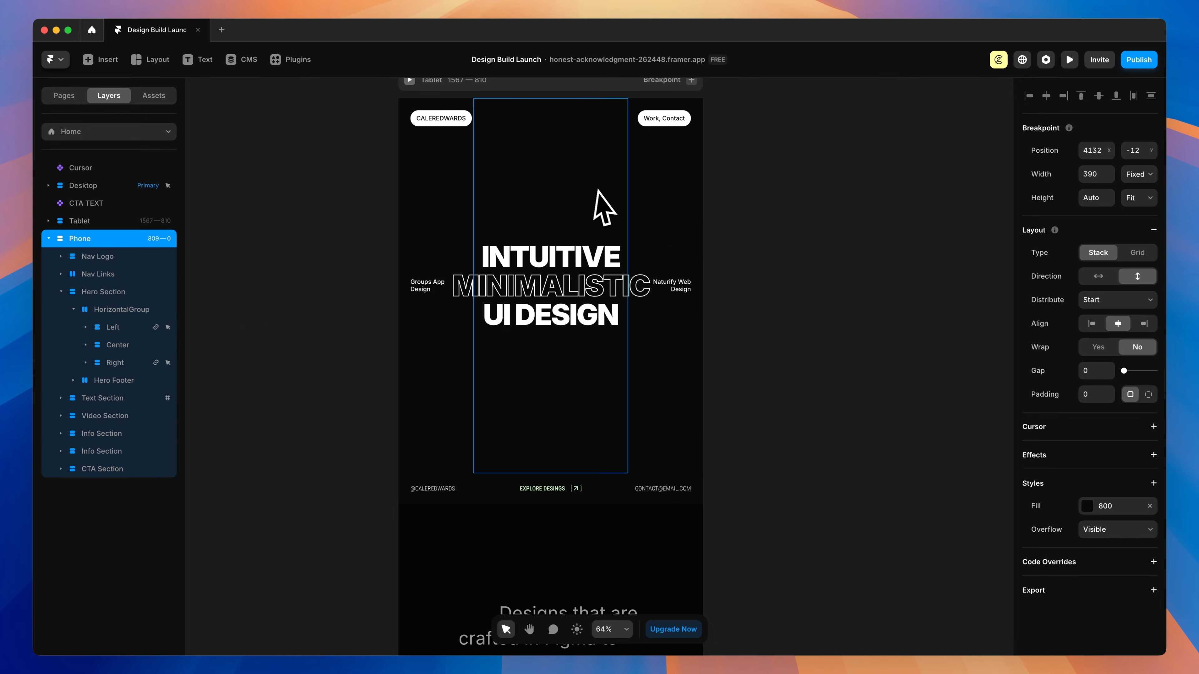
{"action": "left_click", "coordinate": [121, 333]}
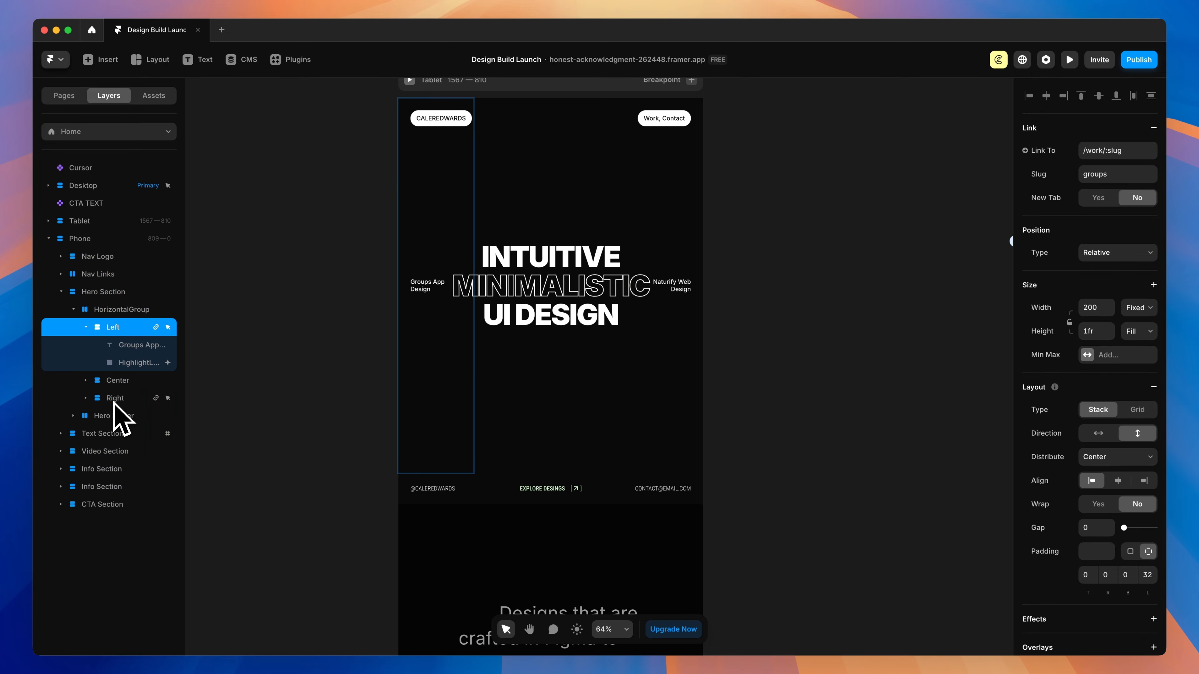
{"action": "left_click", "coordinate": [689, 201]}
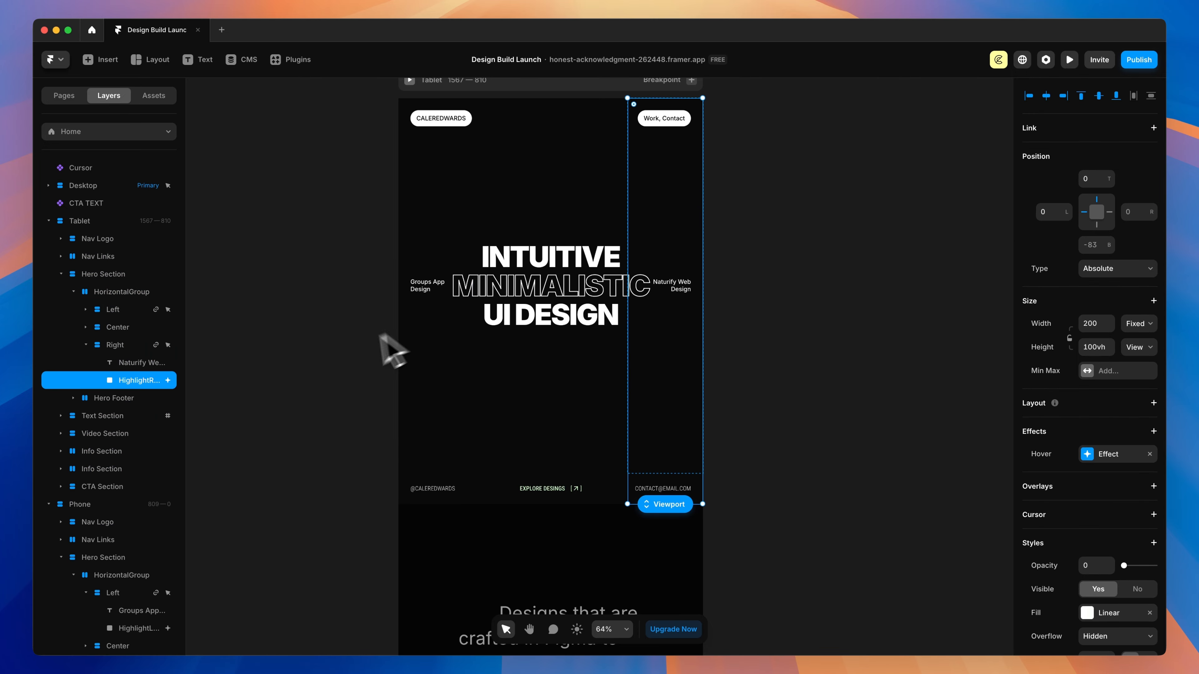
{"action": "left_click", "coordinate": [121, 345]}
{"action": "left_click", "coordinate": [119, 313], "text": "shift"}
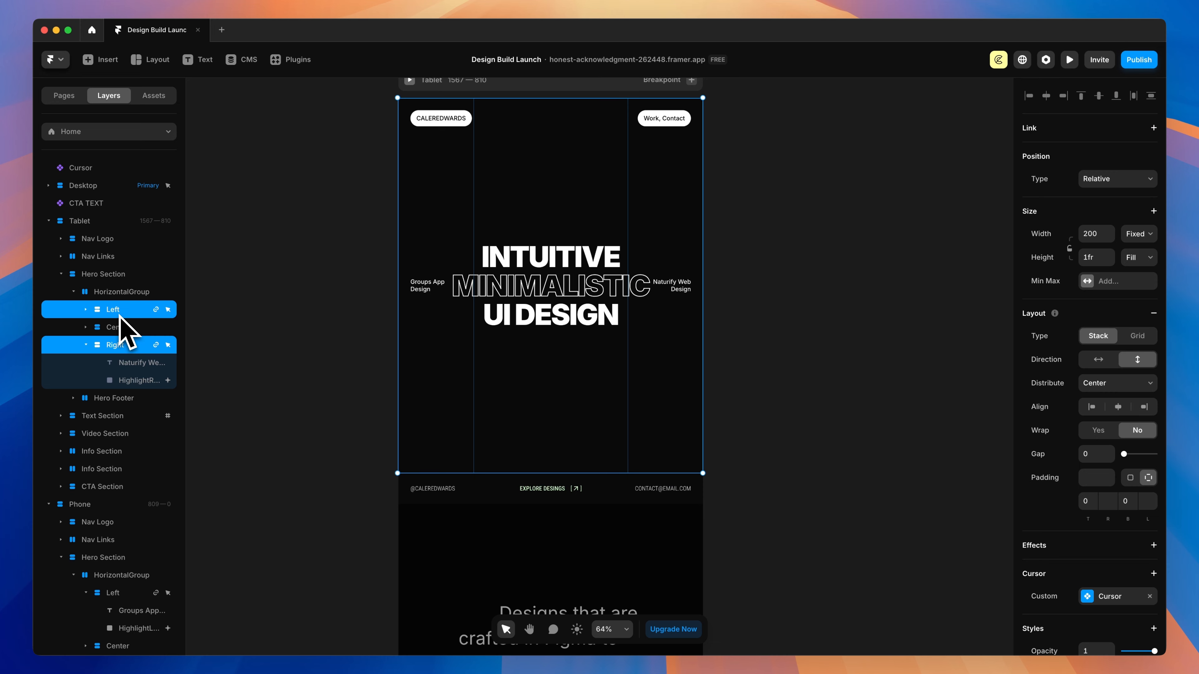
{"action": "left_click", "coordinate": [115, 344]}
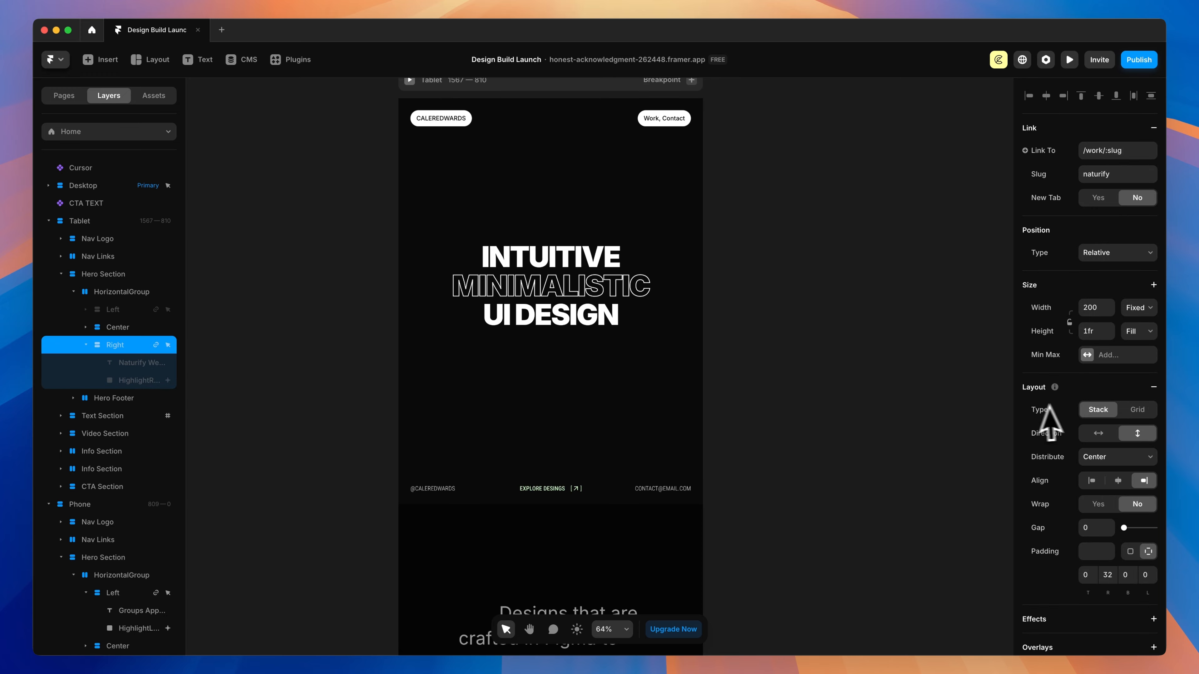
{"action": "scroll", "coordinate": [1114, 416], "scroll_direction": "down", "scroll_amount": 8}
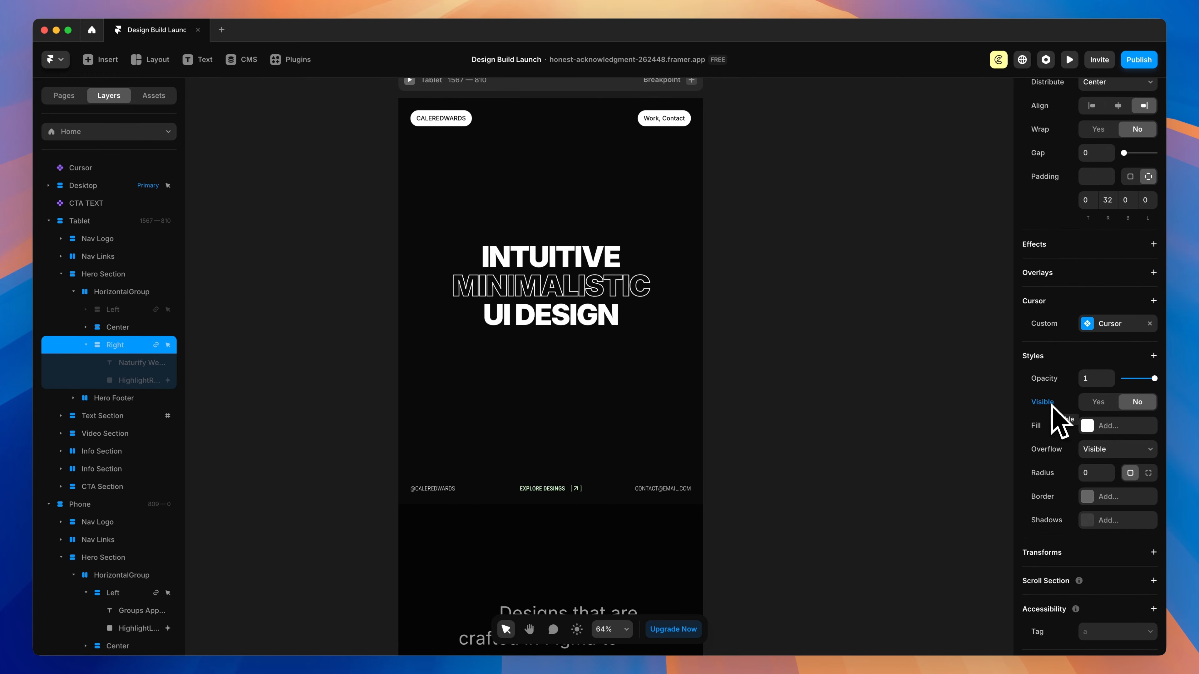
{"action": "scroll", "coordinate": [564, 373], "scroll_direction": "down", "scroll_amount": 1}
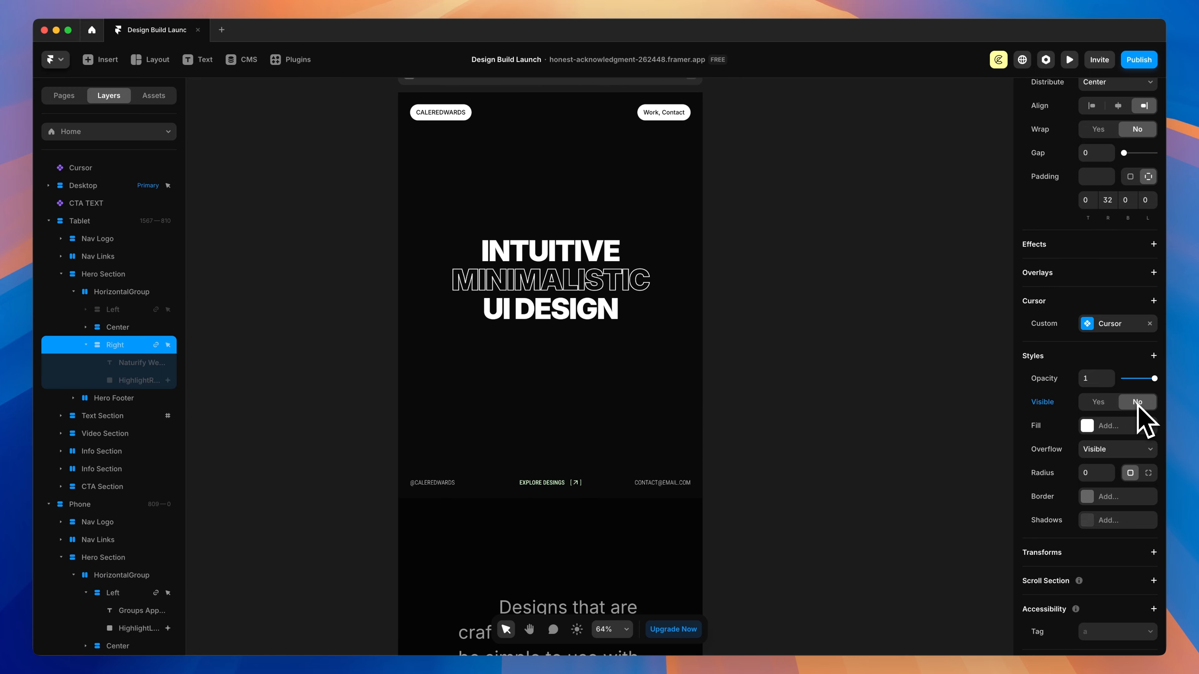
Hide the Left and Right project link stacks in the Phone breakpoint's hero section.
{"action": "scroll", "coordinate": [659, 300], "scroll_direction": "up", "scroll_amount": 5}
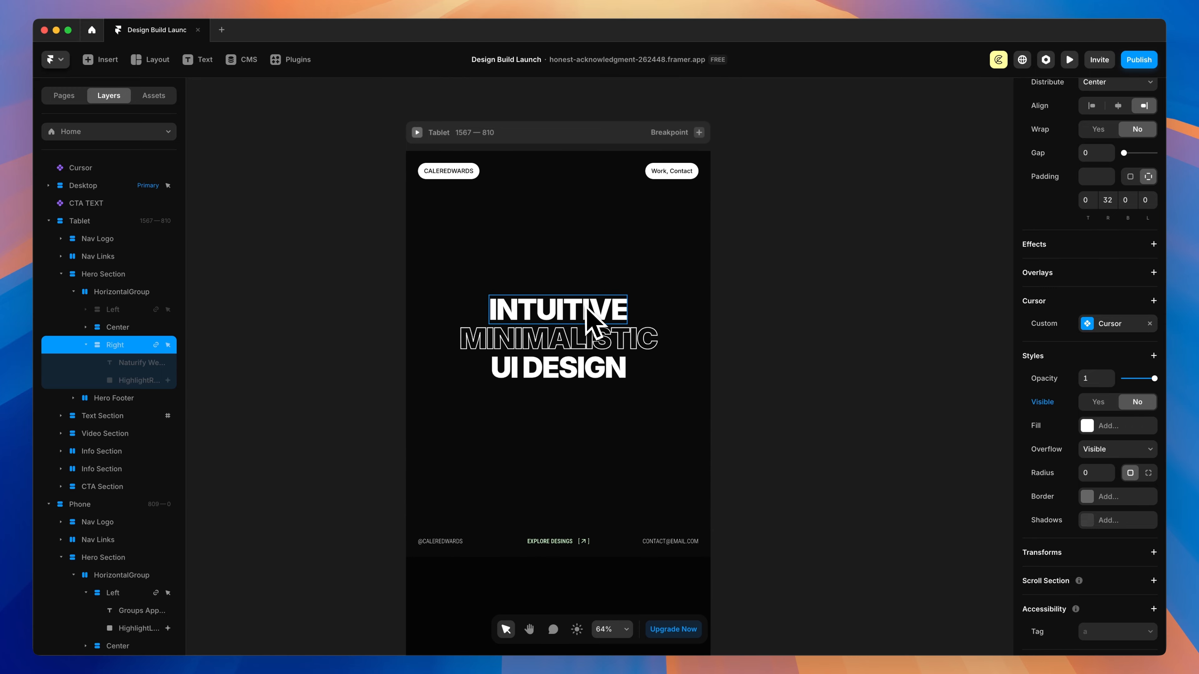
{"action": "scroll", "coordinate": [617, 308], "scroll_direction": "down", "scroll_amount": 2}
{"action": "scroll", "coordinate": [643, 322], "scroll_direction": "right", "scroll_amount": 10}
{"action": "scroll", "coordinate": [689, 283], "scroll_direction": "up", "scroll_amount": 5}
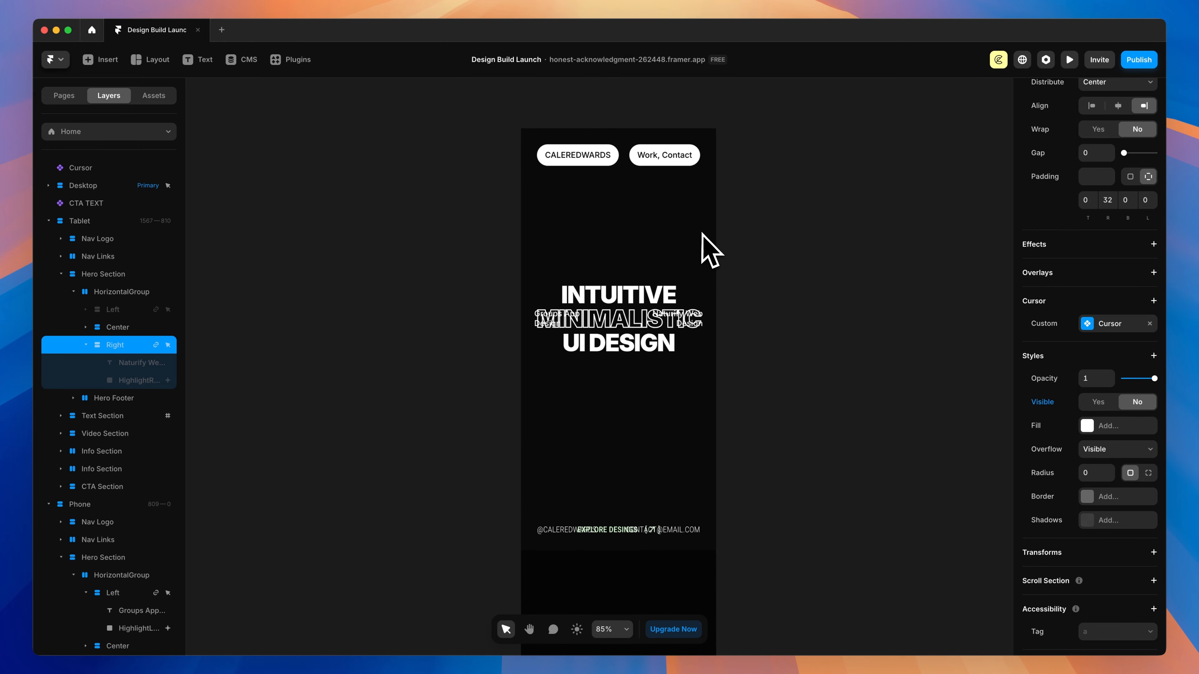
{"action": "left_click", "coordinate": [562, 242]}
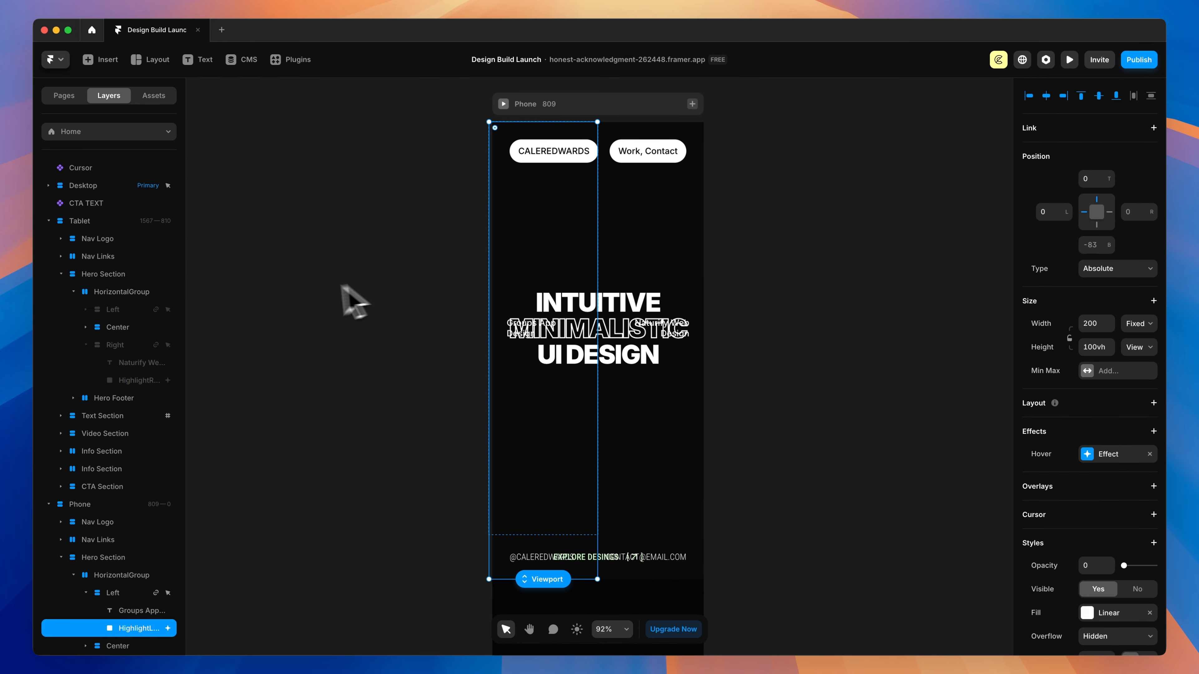
{"action": "key", "text": "shift+Return"}
{"action": "left_click", "coordinate": [113, 533], "text": "shift"}
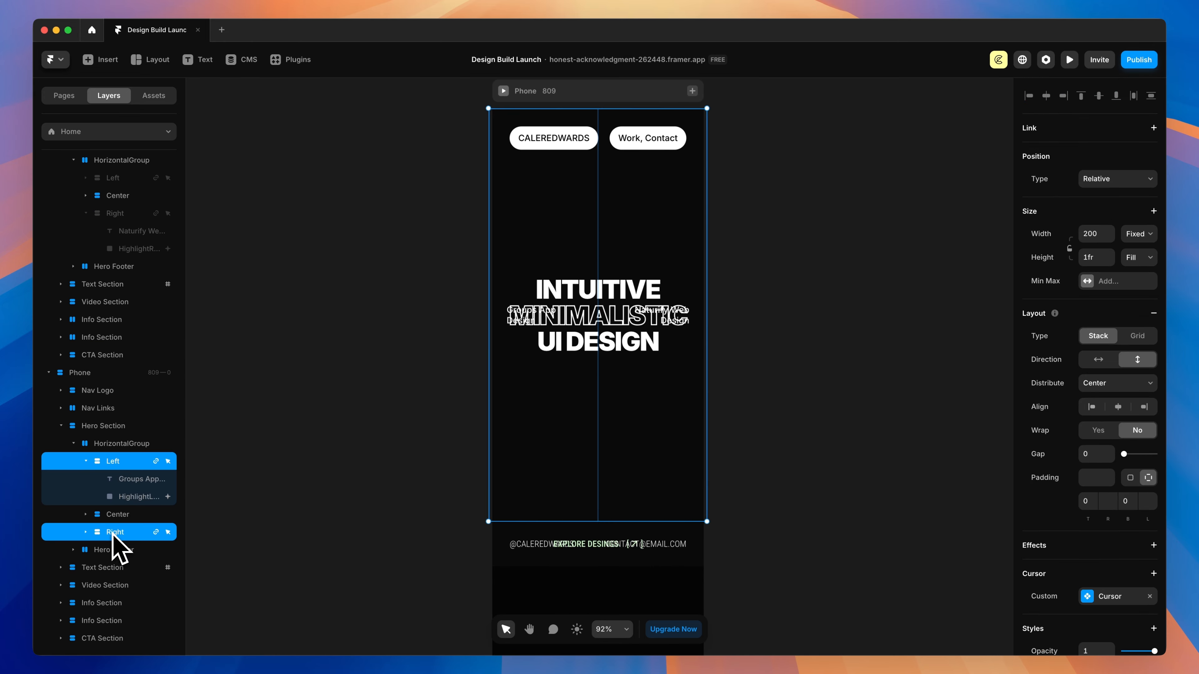
{"action": "key", "text": "BackSpace"}
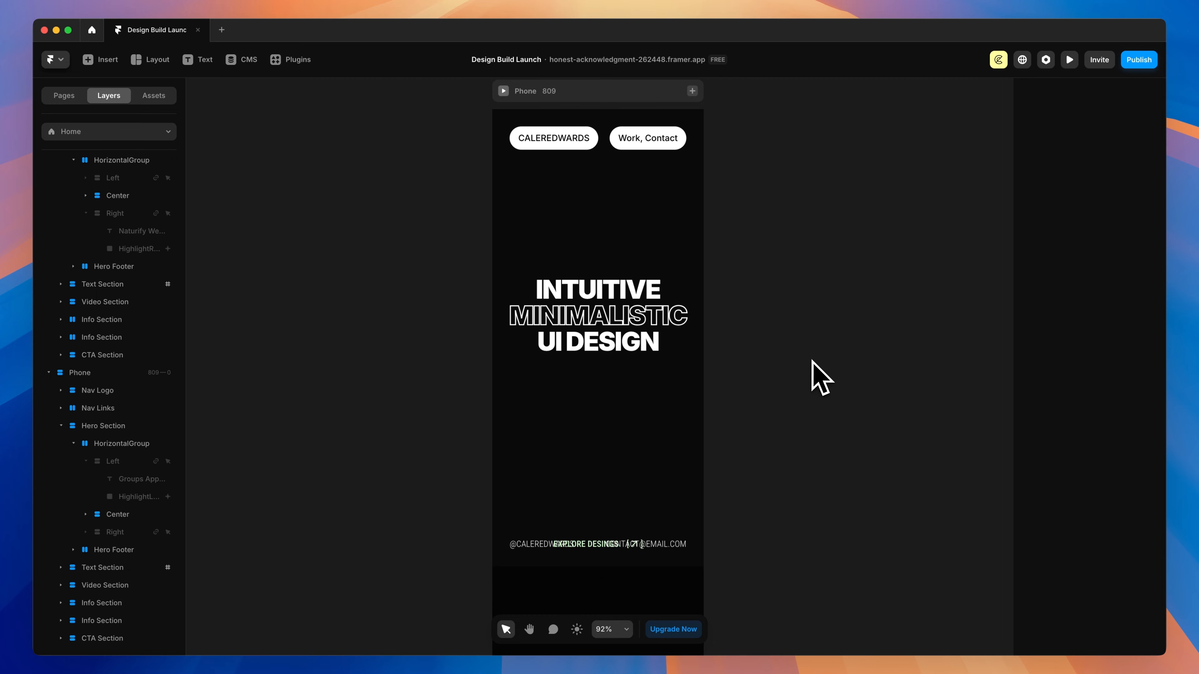
Hide the Left and Right stacks with the handle and contact e-mail in the Phone breakpoint's Hero Footer.
{"action": "scroll", "coordinate": [821, 378], "scroll_direction": "down", "scroll_amount": 3}
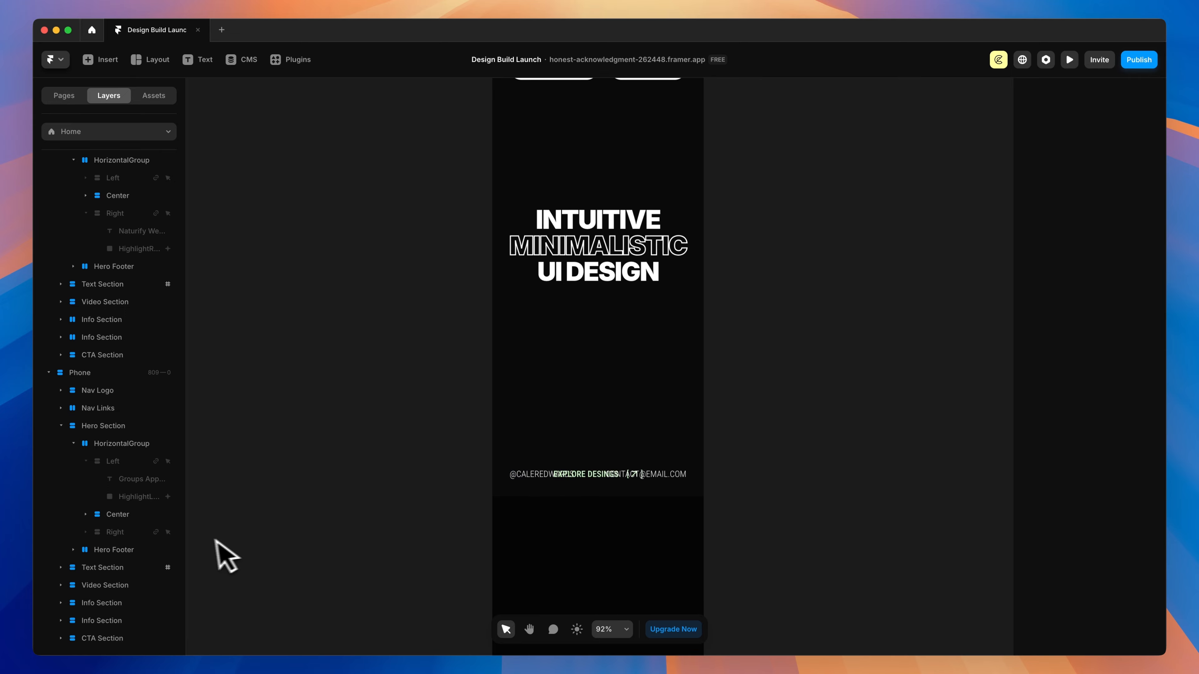
{"action": "left_click", "coordinate": [73, 550]}
{"action": "left_click", "coordinate": [109, 569]}
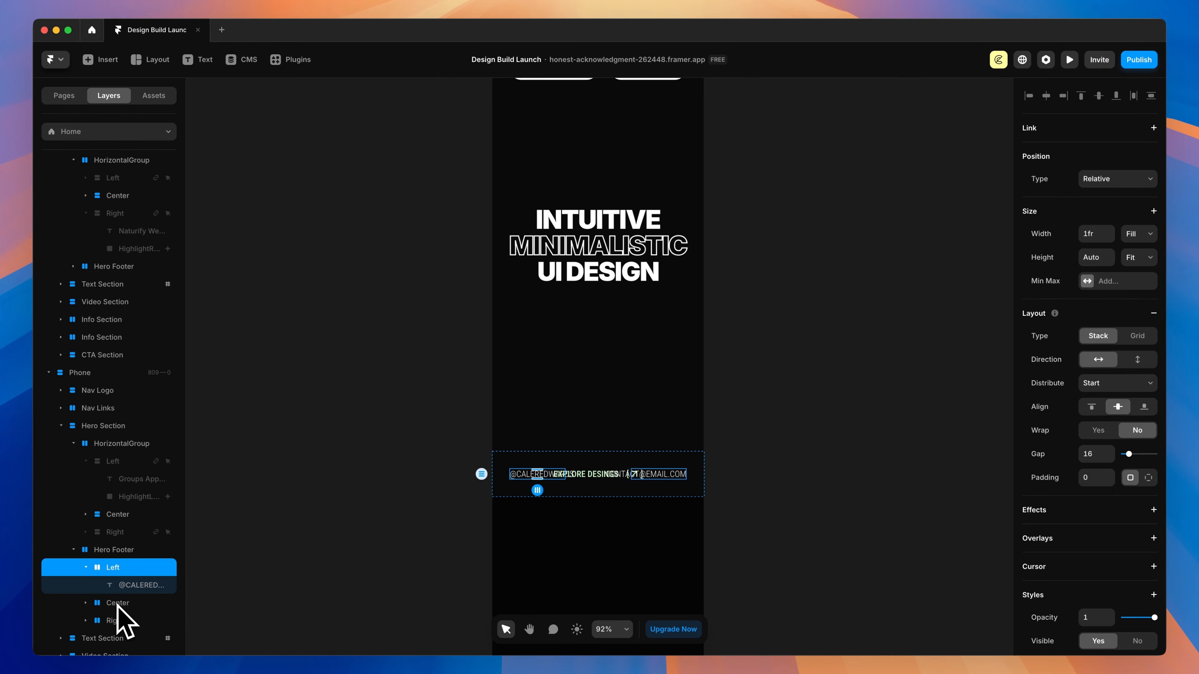
{"action": "left_click", "coordinate": [117, 623], "text": "shift"}
{"action": "left_click", "coordinate": [117, 622]}
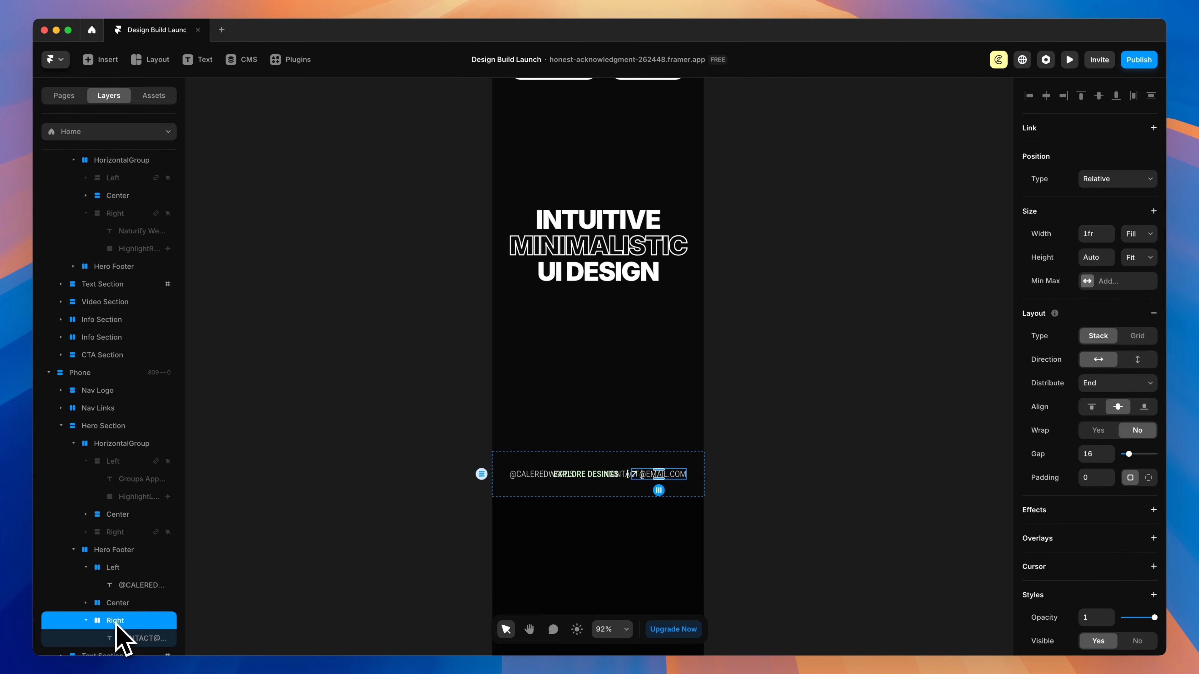
{"action": "left_click", "coordinate": [118, 569], "text": "super"}
{"action": "key", "text": "BackSpace"}
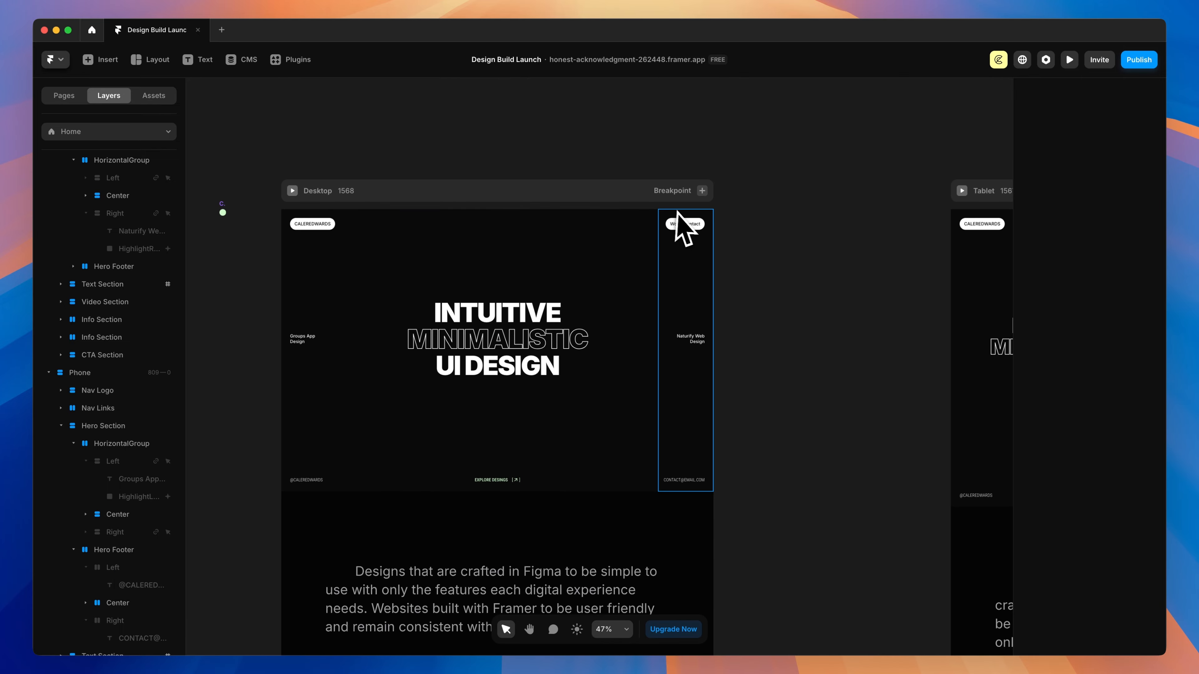
Set the Nav Logo's top and left position to 16 in the Phone breakpoint.
{"action": "scroll", "coordinate": [702, 449], "scroll_direction": "right", "scroll_amount": 10}
{"action": "scroll", "coordinate": [679, 446], "scroll_direction": "right", "scroll_amount": 6}
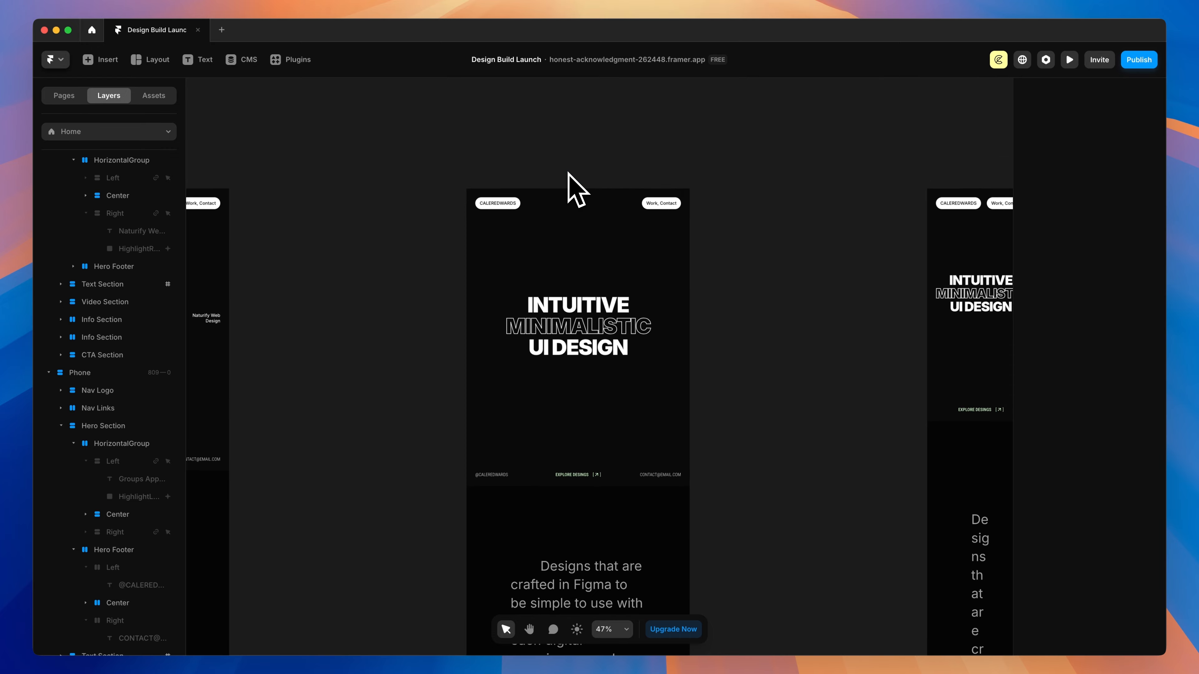
{"action": "scroll", "coordinate": [614, 208], "scroll_direction": "right", "scroll_amount": 10}
{"action": "scroll", "coordinate": [774, 186], "scroll_direction": "up", "scroll_amount": 2}
{"action": "scroll", "coordinate": [765, 169], "scroll_direction": "up", "scroll_amount": 5}
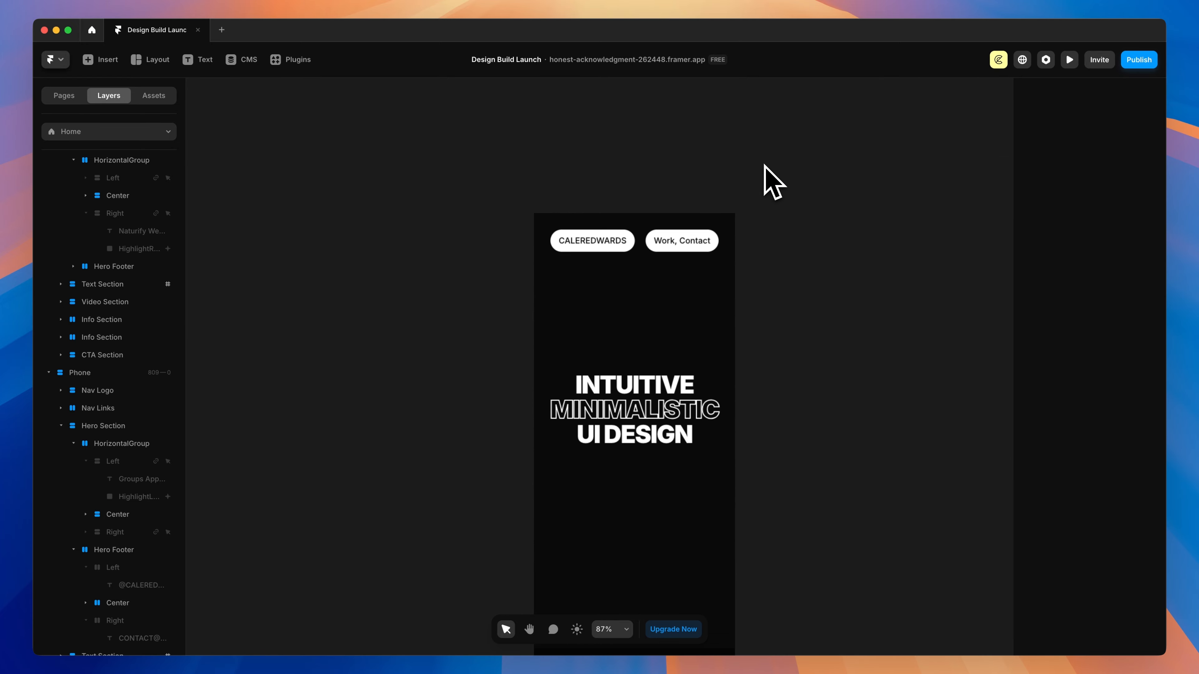
{"action": "scroll", "coordinate": [765, 168], "scroll_direction": "down", "scroll_amount": 2}
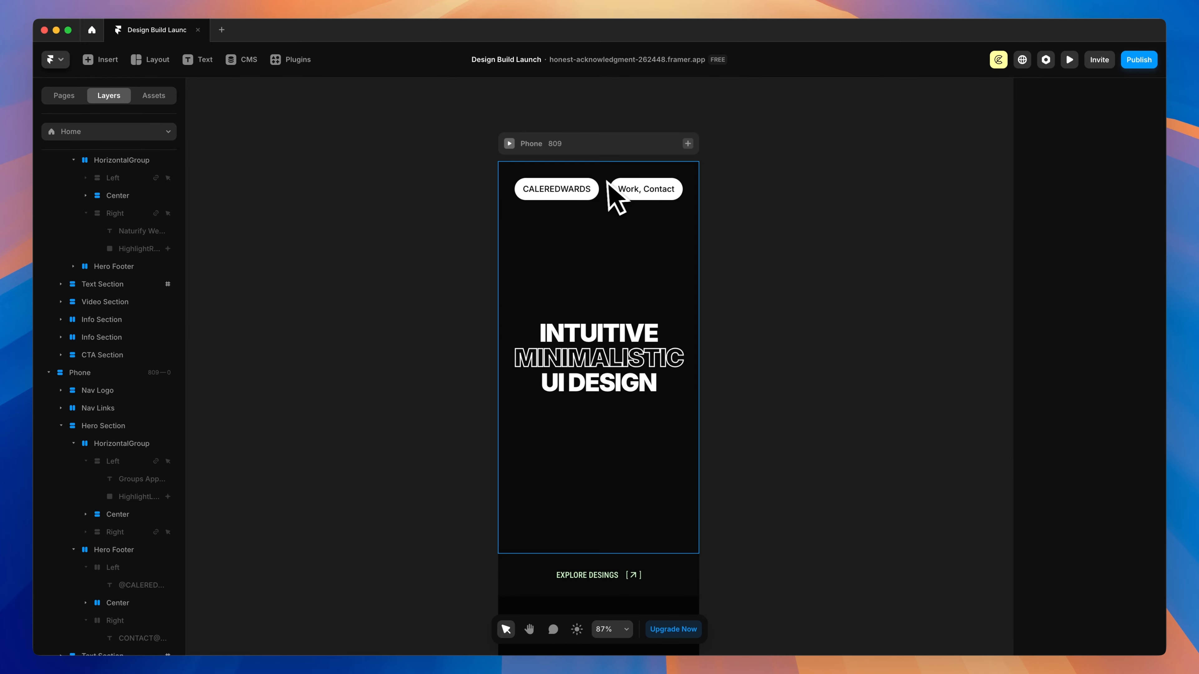
{"action": "left_click", "coordinate": [582, 190]}
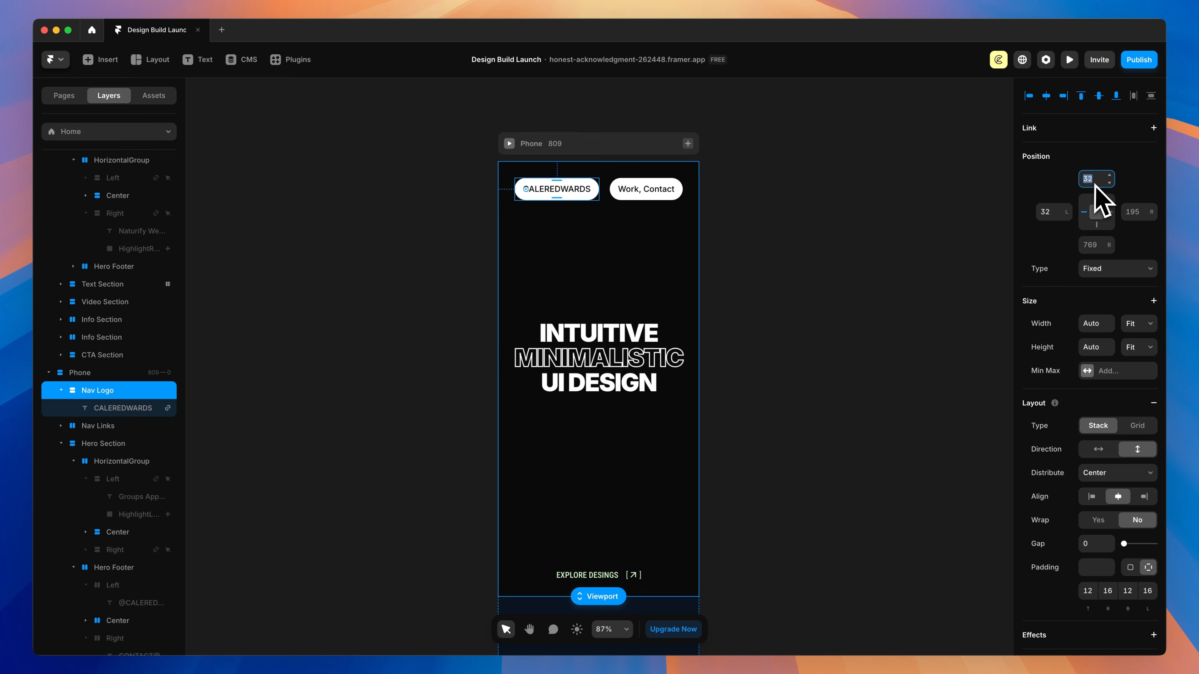
{"action": "type", "text": "16"}
{"action": "left_click", "coordinate": [1052, 212]}
{"action": "type", "text": "16"}
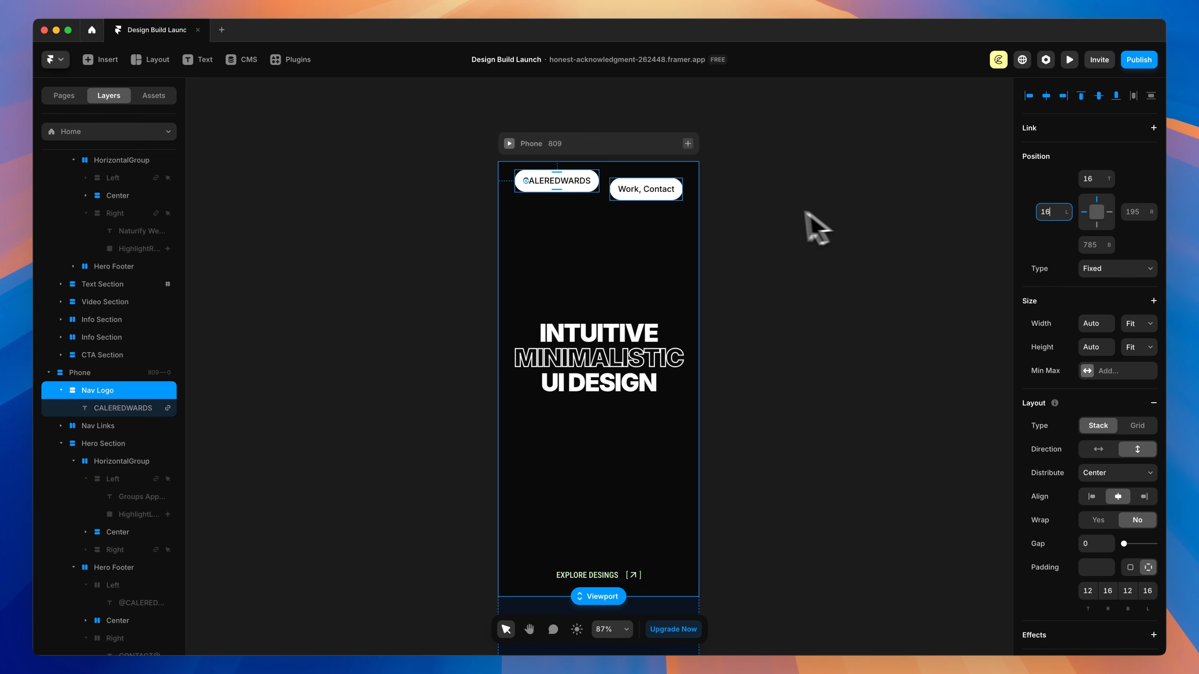
Set the Nav Links' top and right position to 16 in the Phone breakpoint.
{"action": "left_click", "coordinate": [671, 191]}
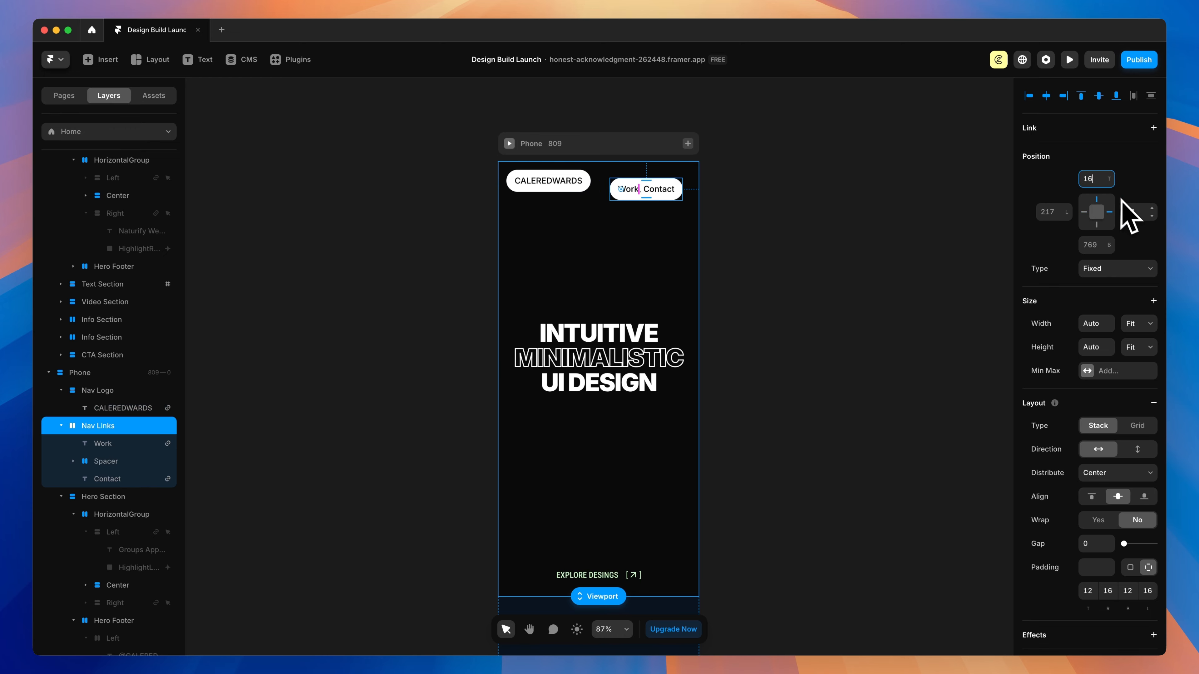
{"action": "left_click", "coordinate": [1137, 216]}
{"action": "type", "text": "16"}
{"action": "left_click", "coordinate": [851, 269]}
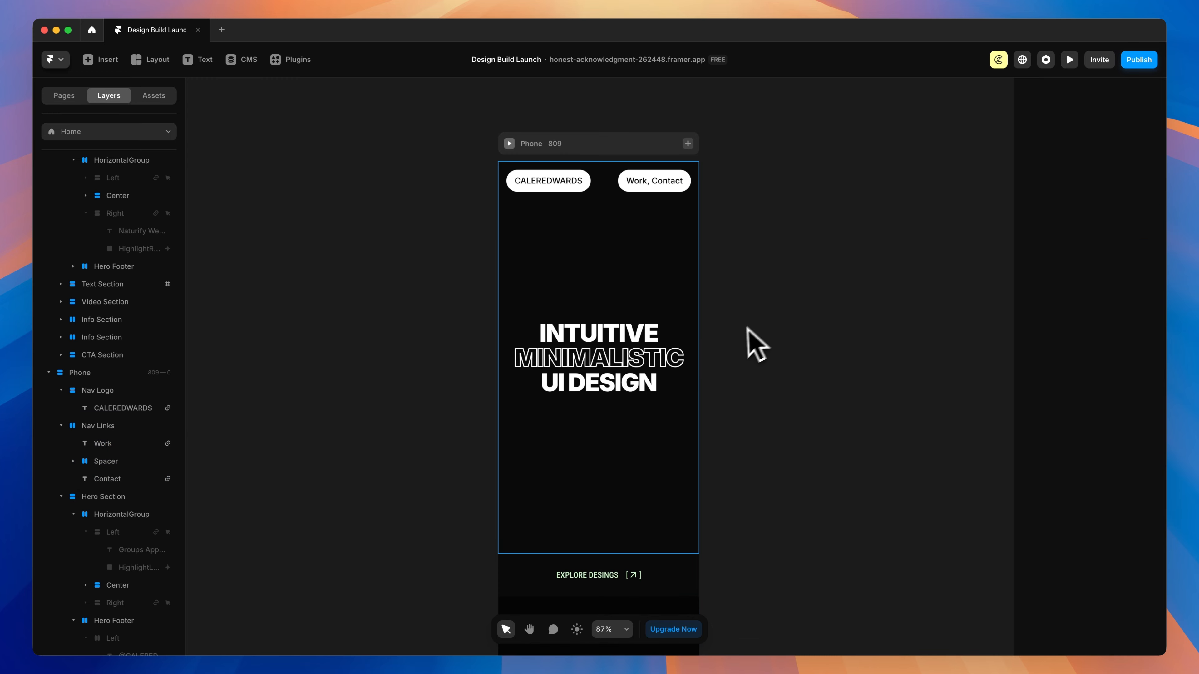
Set the Hero Footer's padding to 16 in the Phone breakpoint.
{"action": "scroll", "coordinate": [623, 411], "scroll_direction": "down", "scroll_amount": 3}
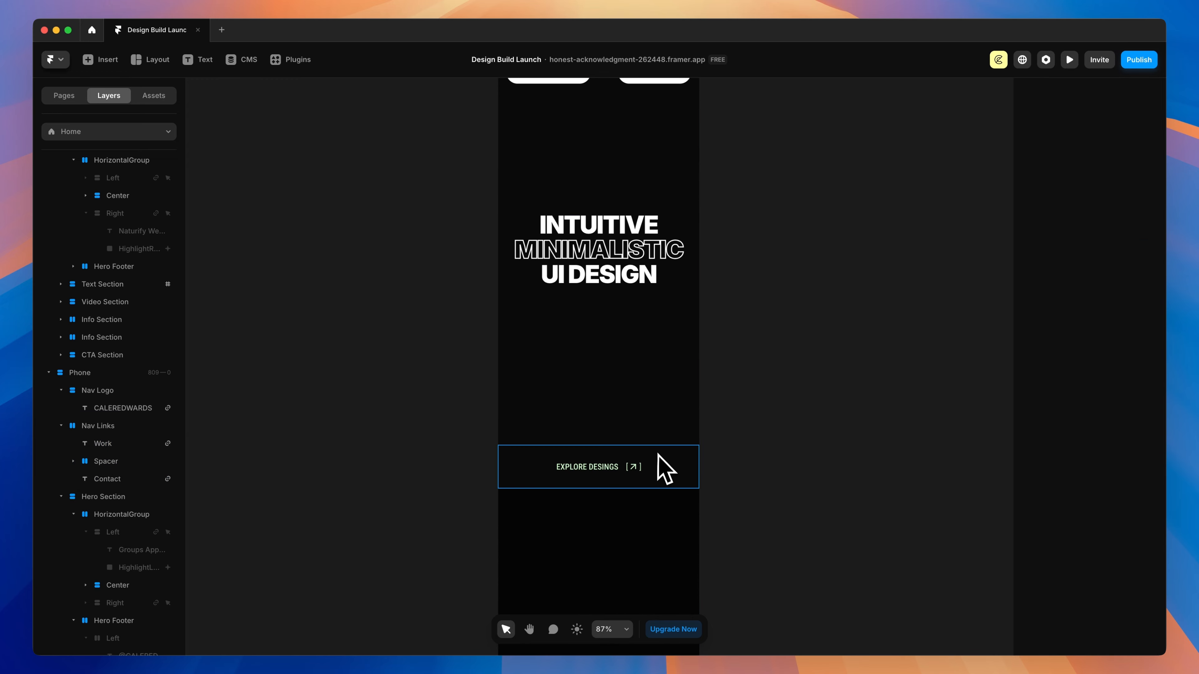
{"action": "left_click", "coordinate": [670, 473]}
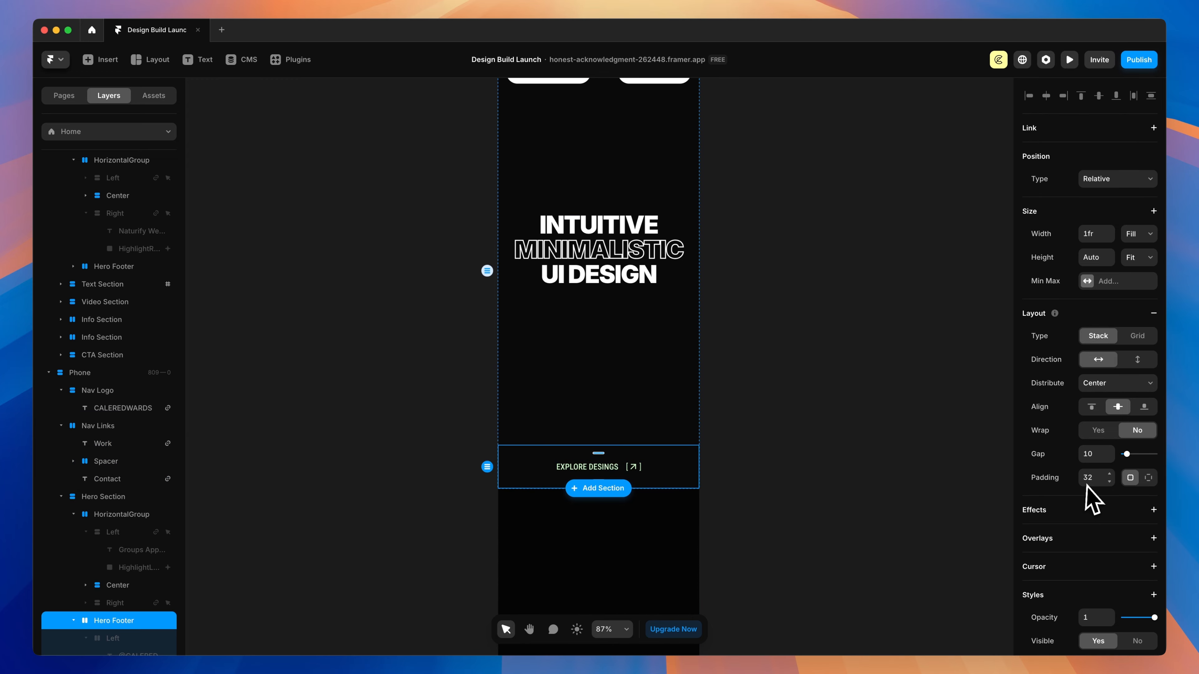
{"action": "key", "text": "Return"}
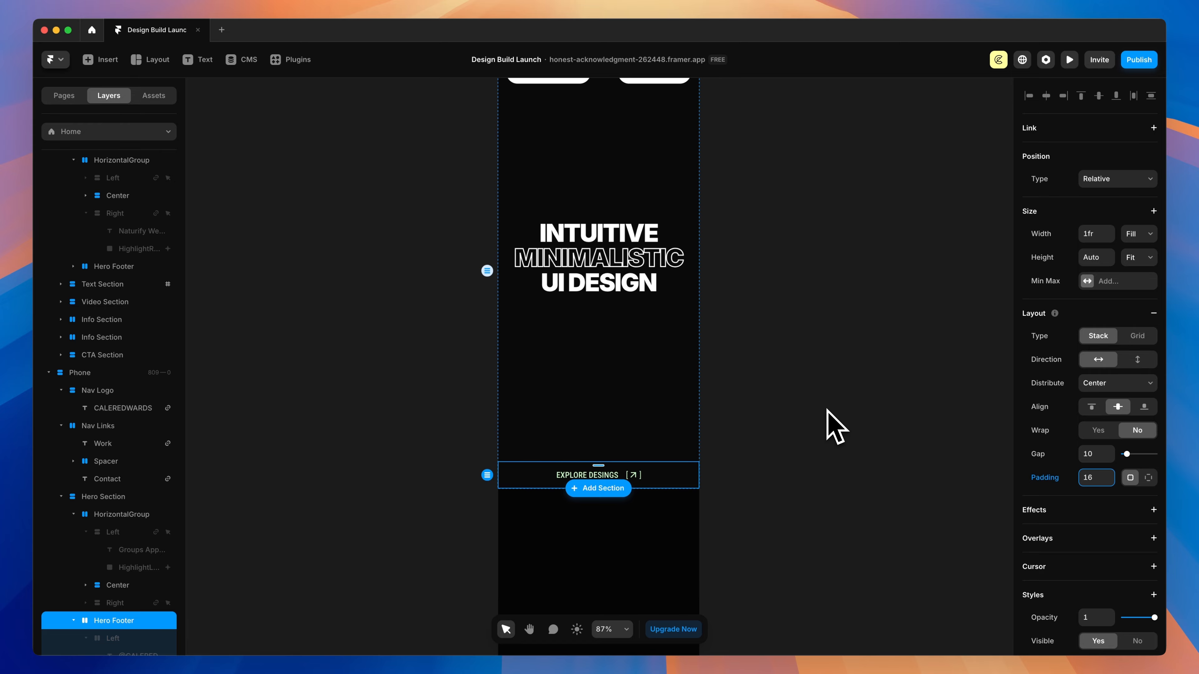
{"action": "scroll", "coordinate": [814, 329], "scroll_direction": "down", "scroll_amount": 5}
{"action": "left_click", "coordinate": [819, 327]}
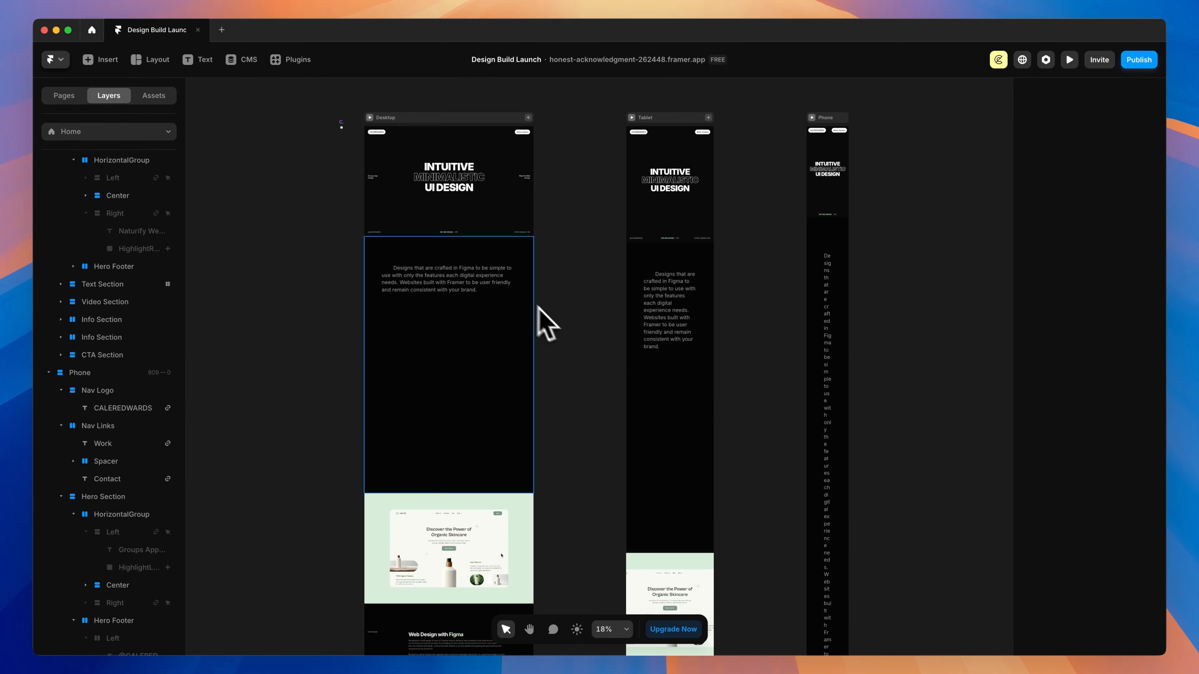
Remove the two empty scroll frames below the about text in the Tablet breakpoint's Text Section.
{"action": "scroll", "coordinate": [656, 348], "scroll_direction": "up", "scroll_amount": 2}
{"action": "left_click", "coordinate": [664, 449]}
{"action": "key", "text": "BackSpace"}
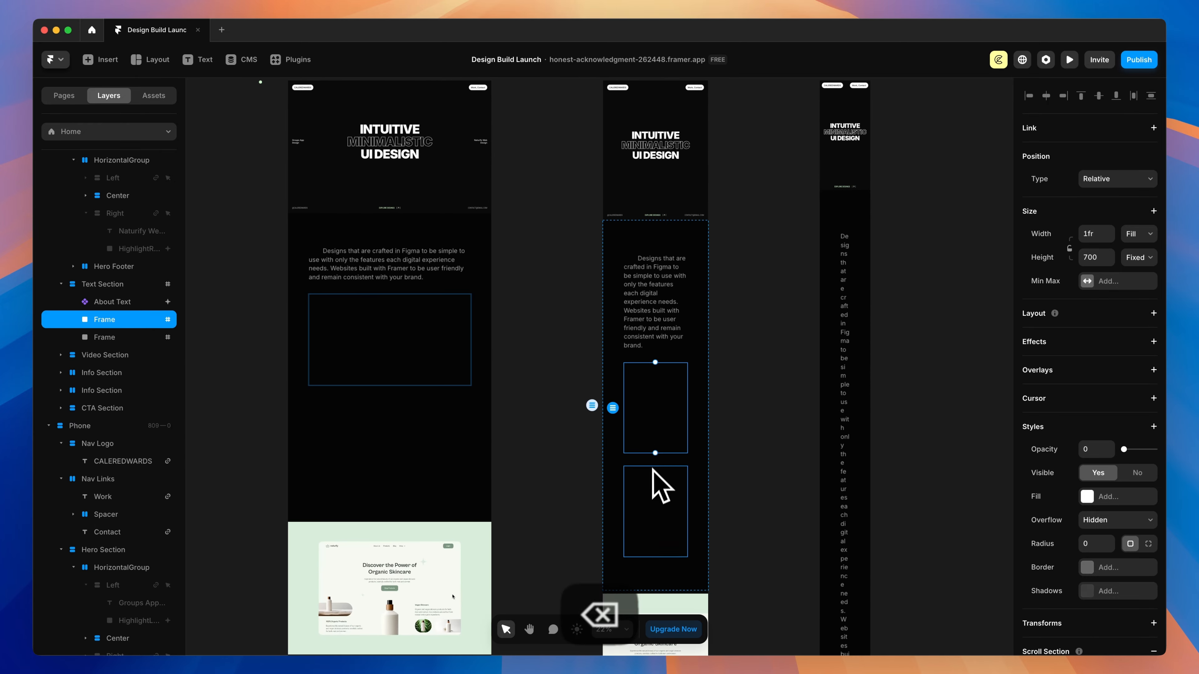
{"action": "left_click", "coordinate": [664, 450]}
{"action": "key", "text": "BackSpace"}
Remove the two empty scroll frames below the about text in the Phone breakpoint's Text Section.
{"action": "scroll", "coordinate": [710, 456], "scroll_direction": "down", "scroll_amount": 5}
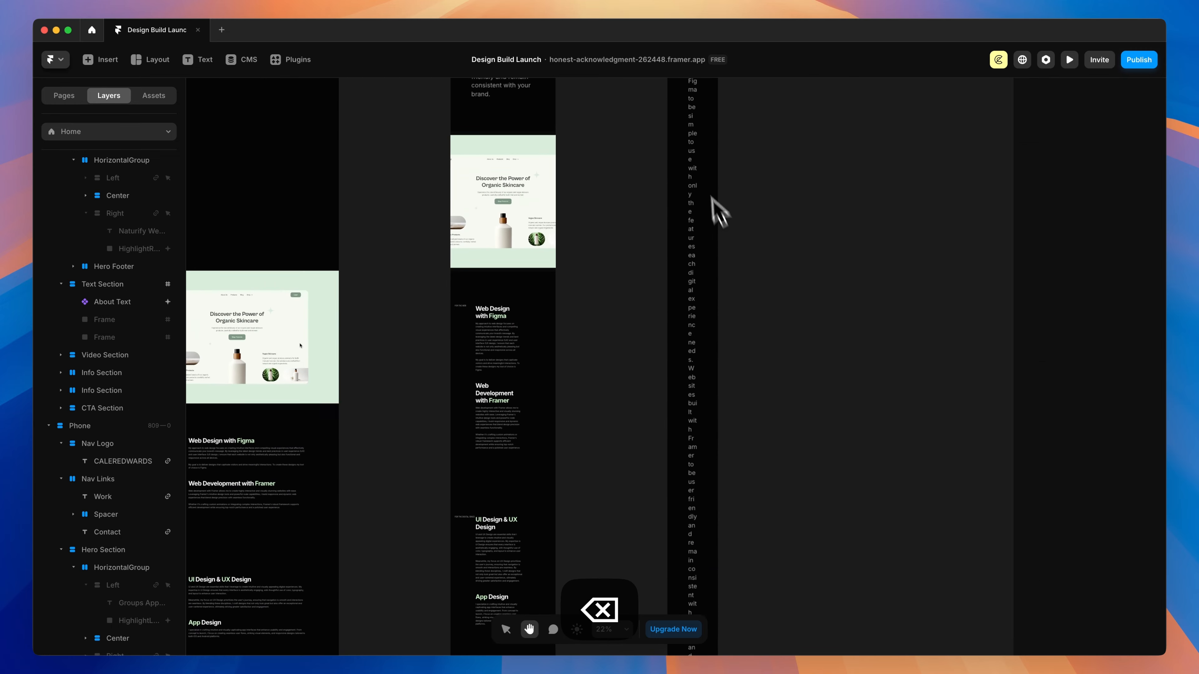
{"action": "scroll", "coordinate": [711, 197], "scroll_direction": "down", "scroll_amount": 10}
{"action": "left_click", "coordinate": [639, 332]}
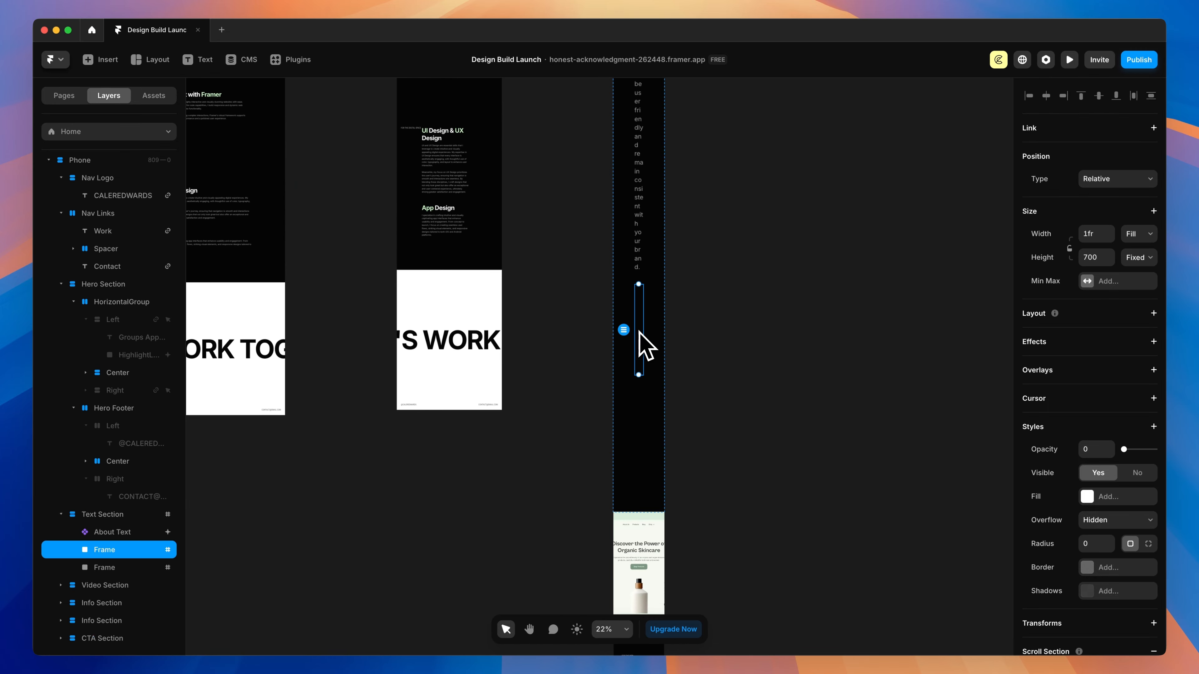
{"action": "key", "text": "BackSpace"}
{"action": "left_click", "coordinate": [640, 378]}
{"action": "key", "text": "BackSpace"}
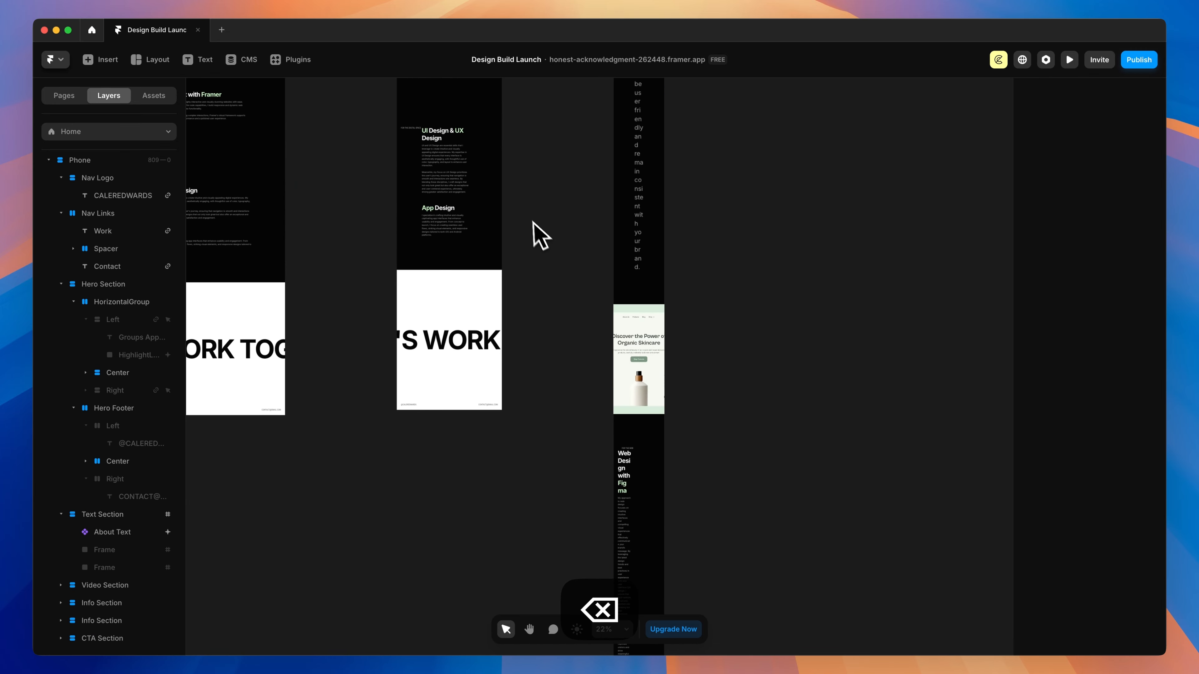
Set the Tablet Text Section's right and left padding to 32.
{"action": "scroll", "coordinate": [540, 236], "scroll_direction": "up", "scroll_amount": 10}
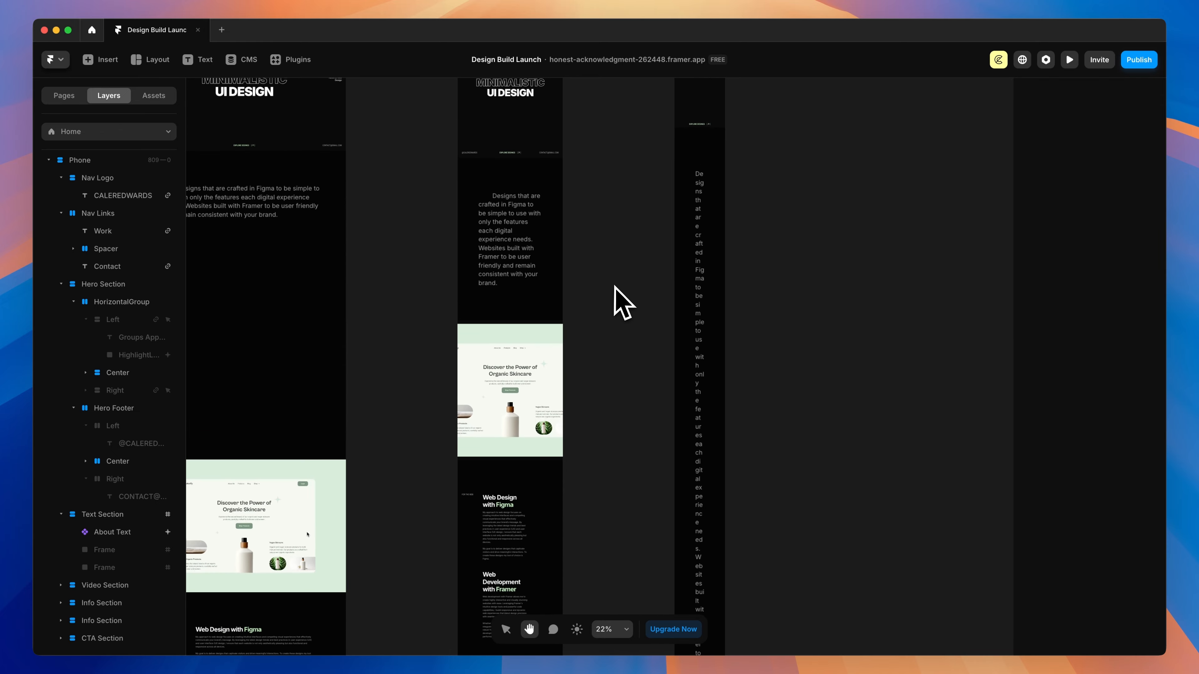
{"action": "scroll", "coordinate": [622, 302], "scroll_direction": "up", "scroll_amount": 5}
{"action": "left_click", "coordinate": [526, 264]}
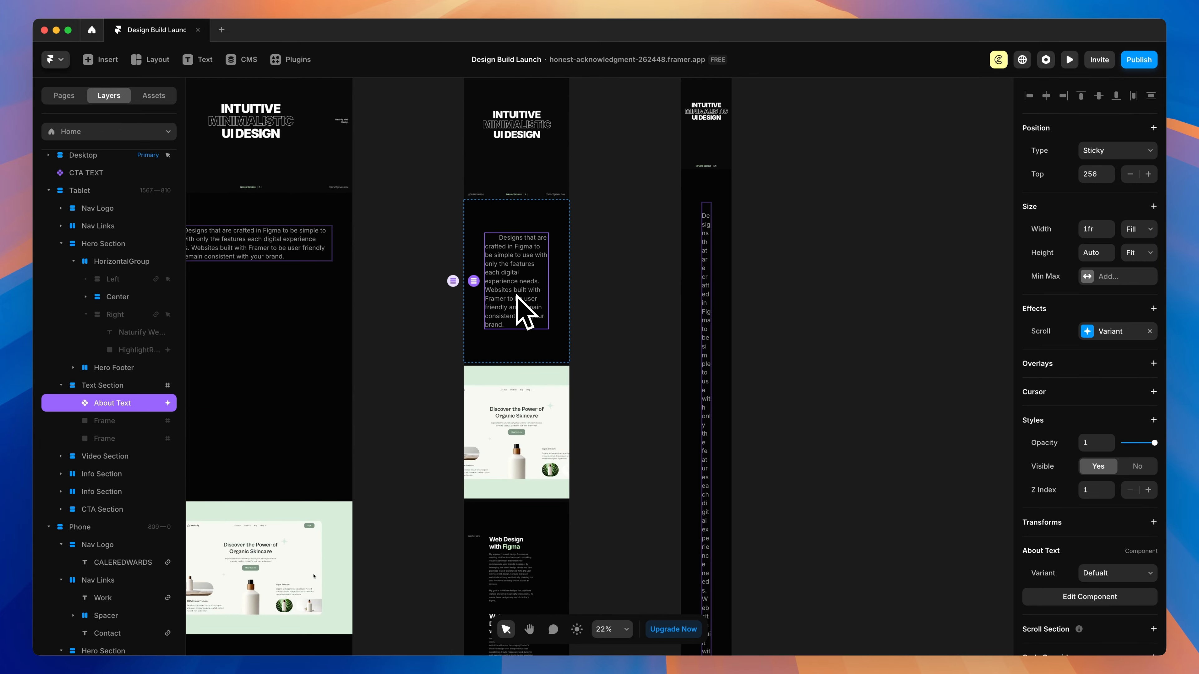
{"action": "scroll", "coordinate": [516, 280], "scroll_direction": "up", "scroll_amount": 5}
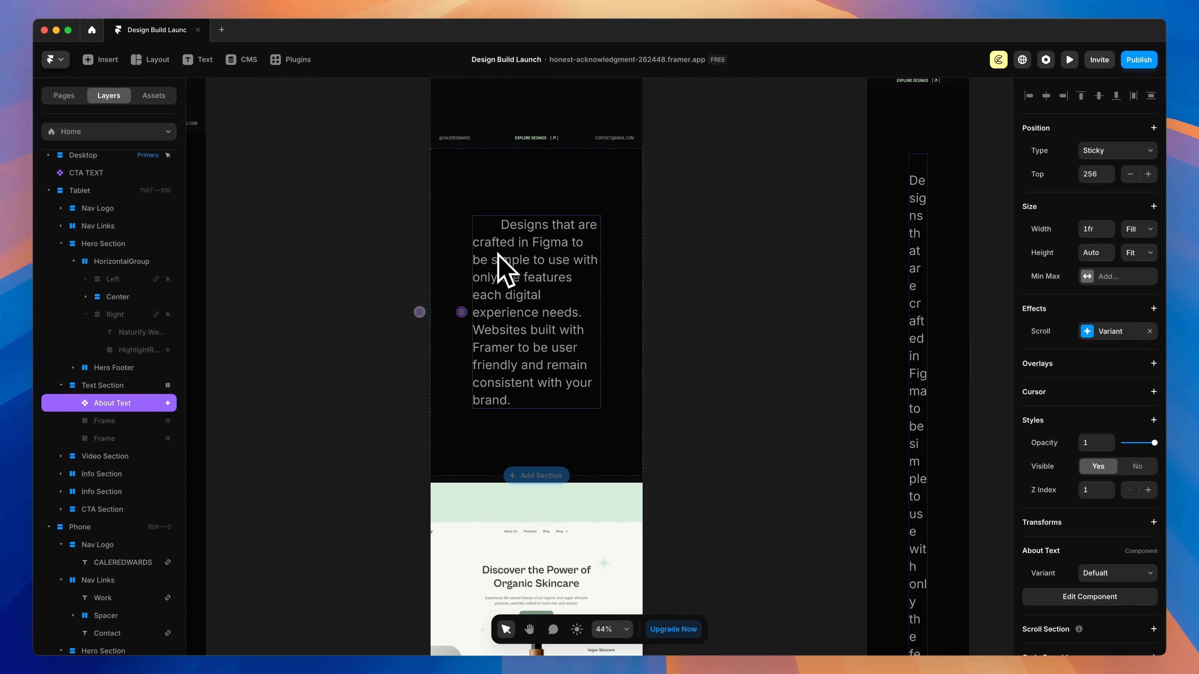
{"action": "left_click", "coordinate": [570, 215]}
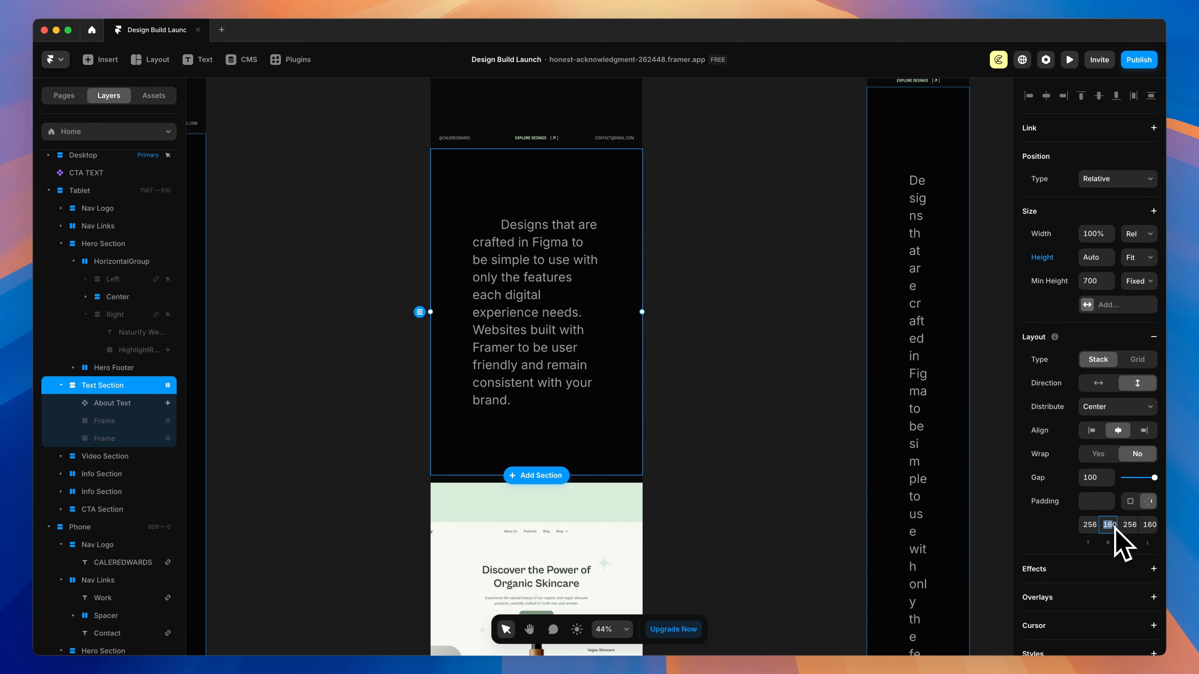
{"action": "type", "text": "320"}
{"action": "left_click", "coordinate": [1150, 525]}
{"action": "type", "text": "32"}
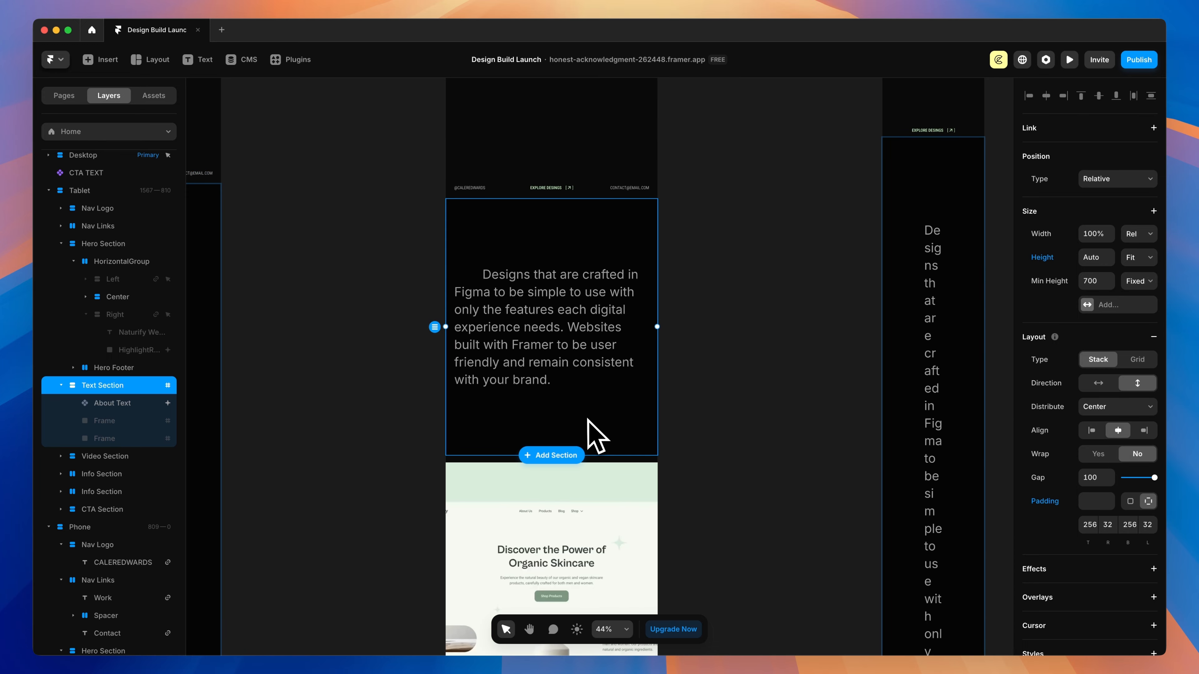
Set the Phone Text Section's right and left padding to 16.
{"action": "left_click_drag", "start_coordinate": [736, 428], "coordinate": [496, 460]}
{"action": "left_click", "coordinate": [682, 233]}
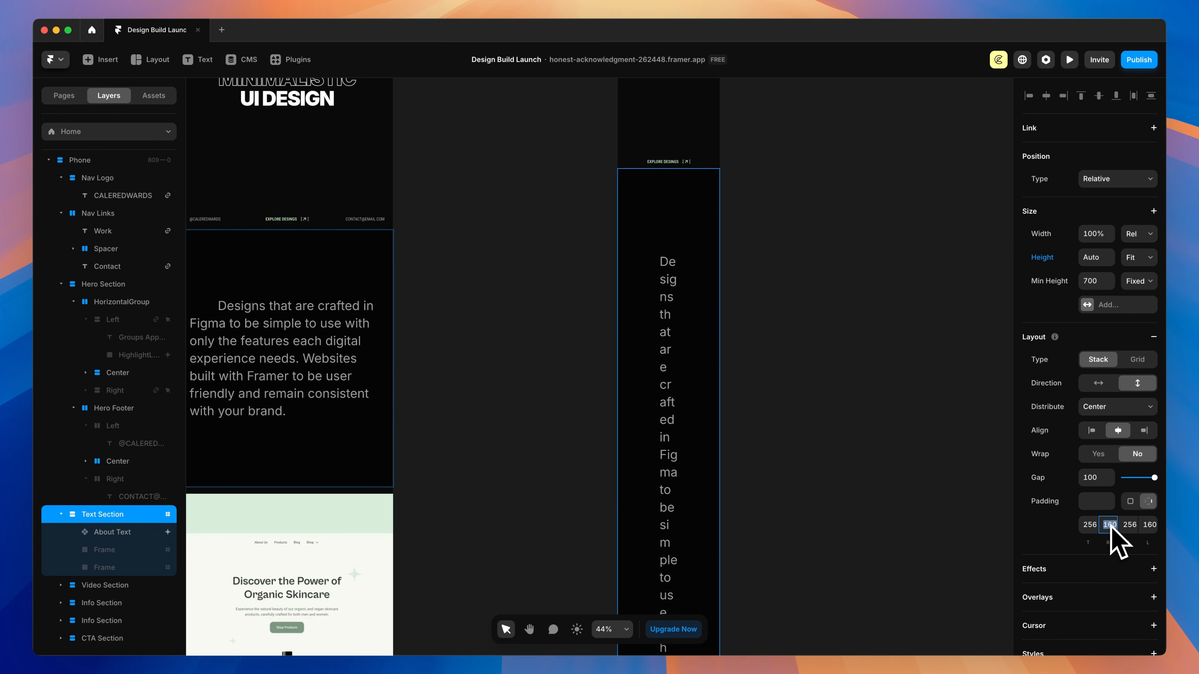
{"action": "type", "text": "16"}
{"action": "left_click", "coordinate": [1149, 525]}
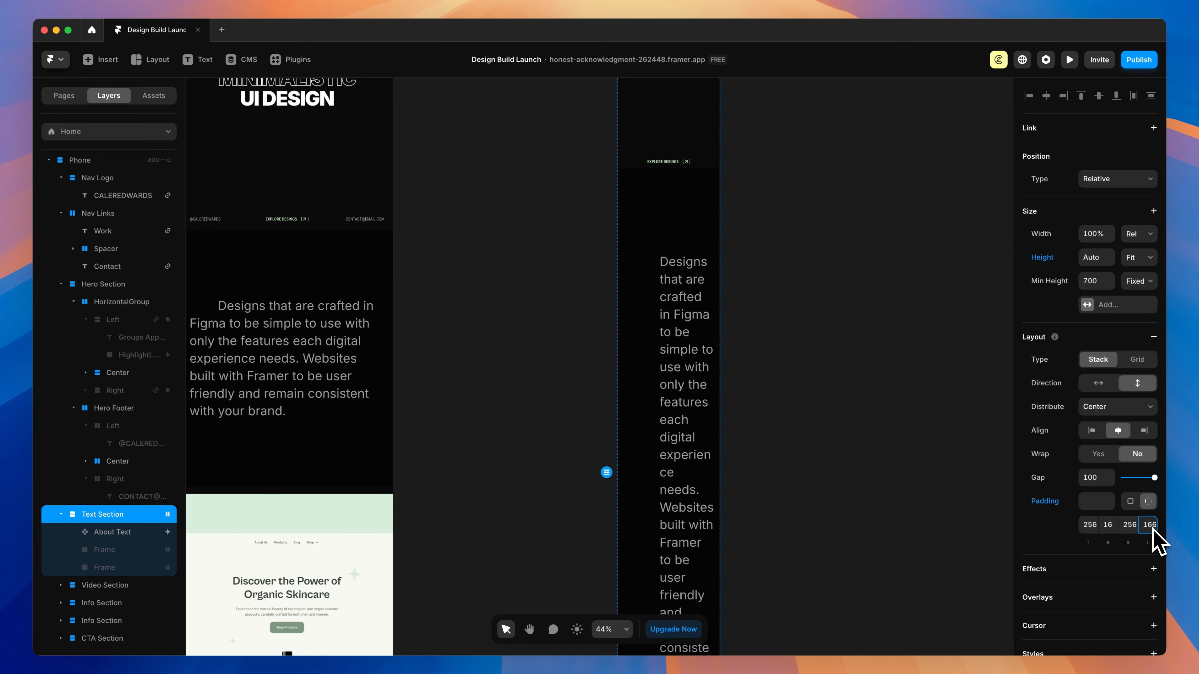
{"action": "key", "text": "Return"}
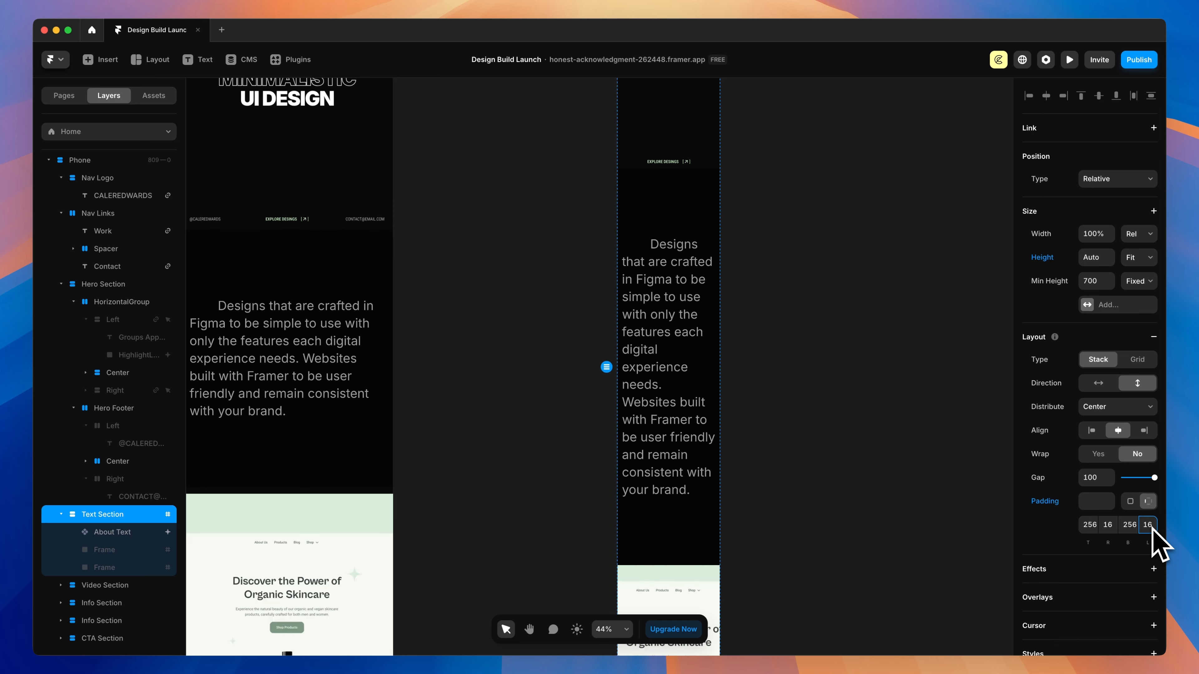
Open the About Text component for editing and add a new variant after SecondHighlight.
{"action": "left_click", "coordinate": [657, 288]}
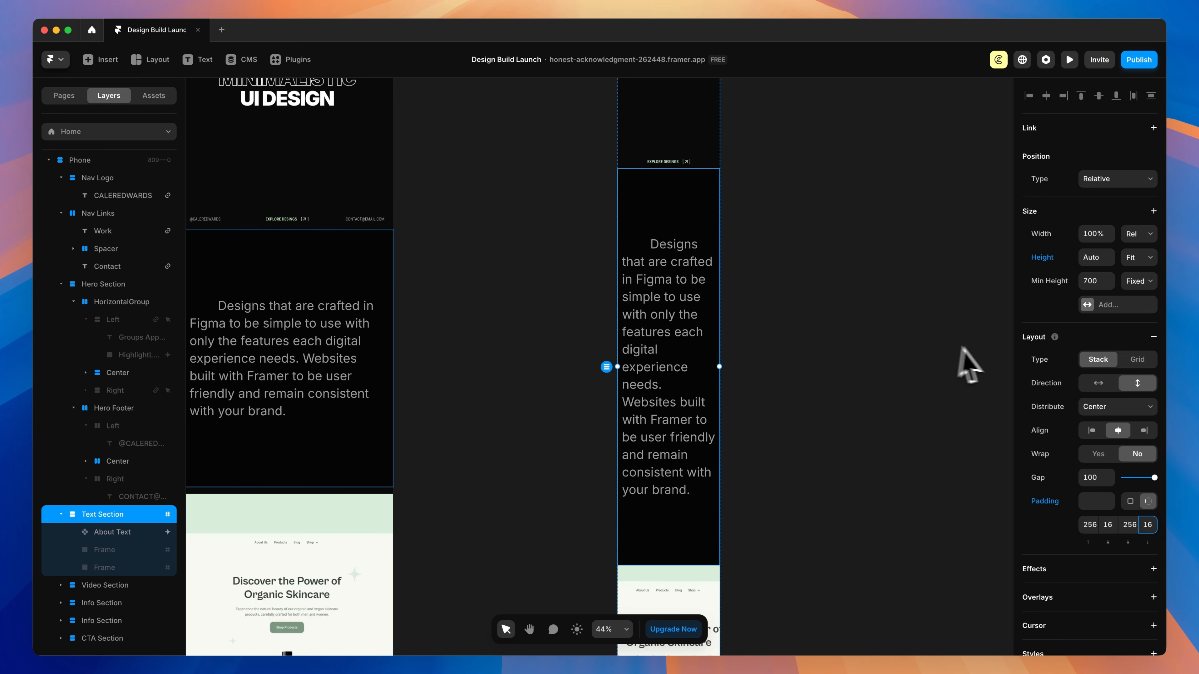
{"action": "double_click", "coordinate": [661, 301]}
{"action": "scroll", "coordinate": [671, 249], "scroll_direction": "down", "scroll_amount": 10}
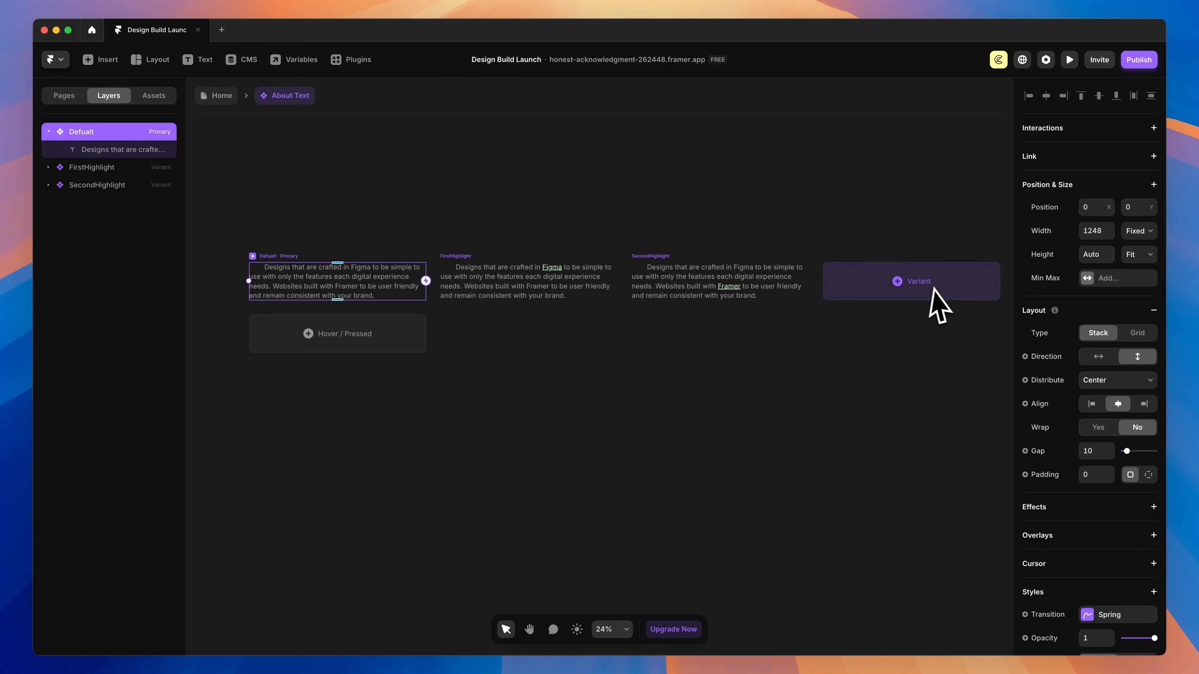
{"action": "left_click", "coordinate": [932, 288]}
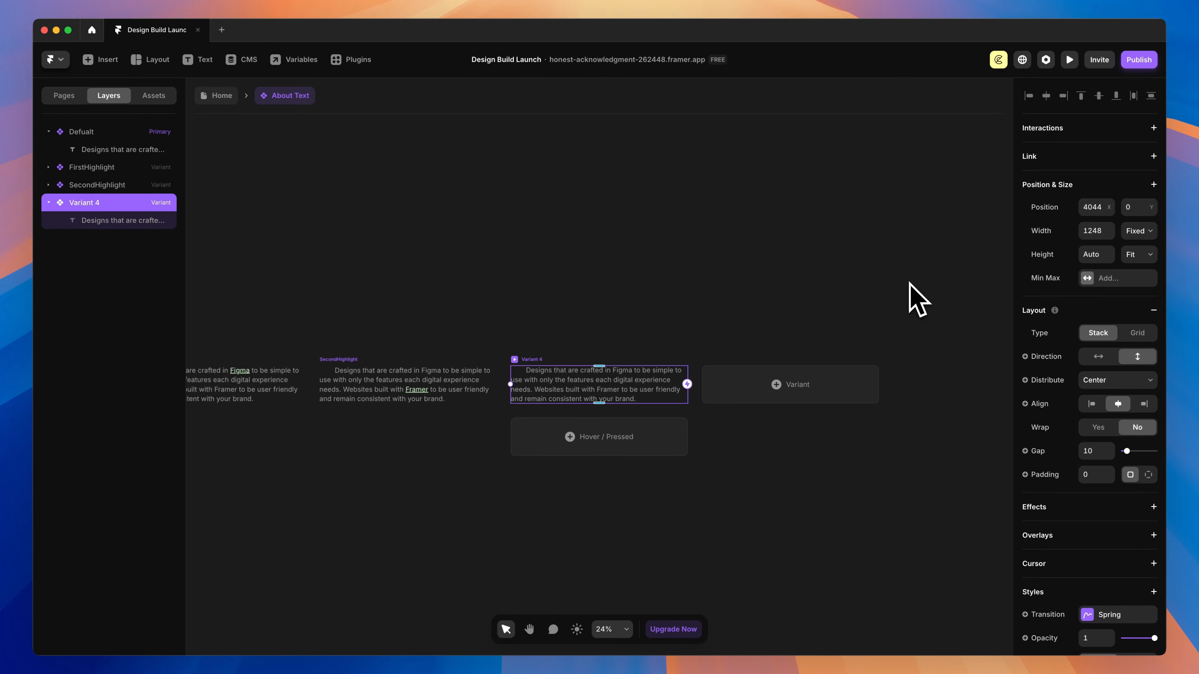
Rename the new About Text variant to Mobile.
{"action": "scroll", "coordinate": [616, 429], "scroll_direction": "up", "scroll_amount": 5}
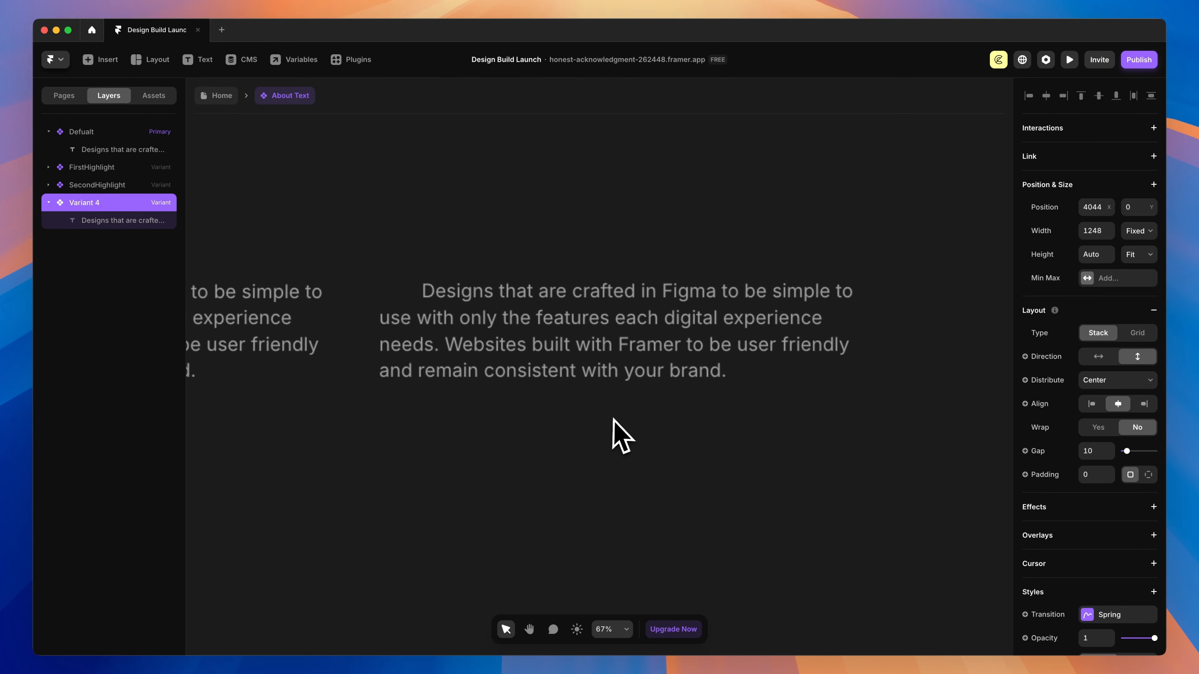
{"action": "double_click", "coordinate": [89, 202]}
{"action": "type", "text": "Mobile"}
{"action": "key", "text": "Return"}
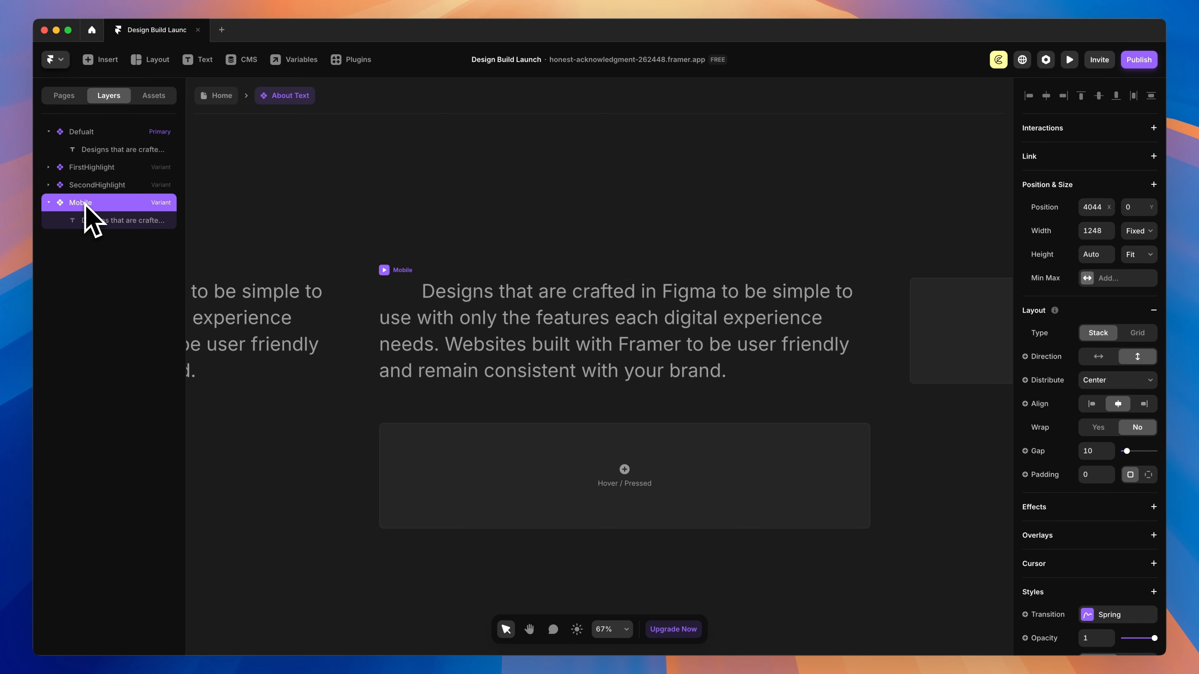
Set the font size of the Mobile variant's text to 28 pixels.
{"action": "left_click", "coordinate": [552, 290]}
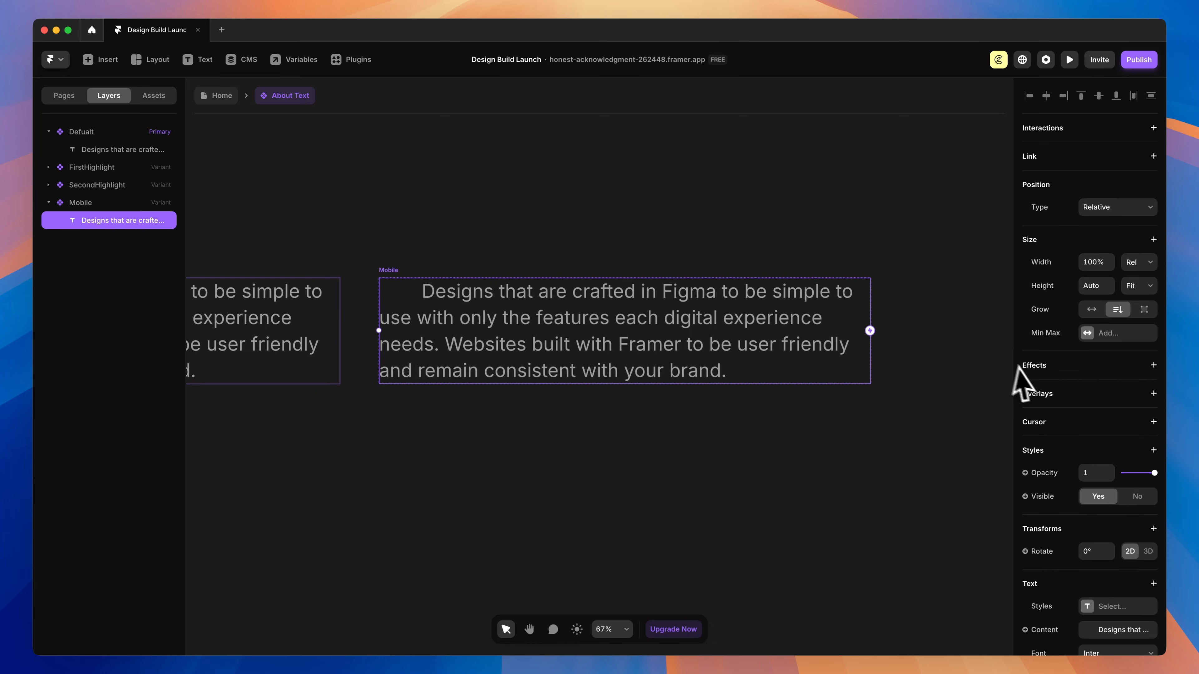
{"action": "scroll", "coordinate": [1097, 402], "scroll_direction": "down", "scroll_amount": 5}
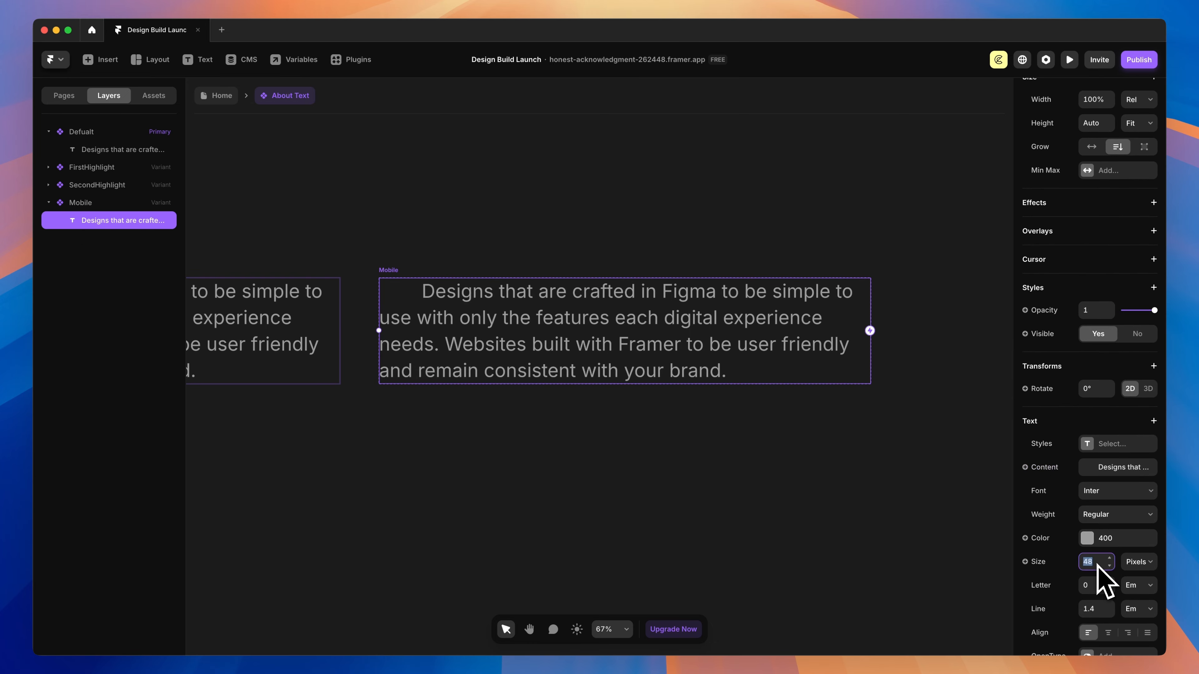
{"action": "left_click", "coordinate": [1097, 564]}
{"action": "type", "text": "28"}
{"action": "key", "text": "Return"}
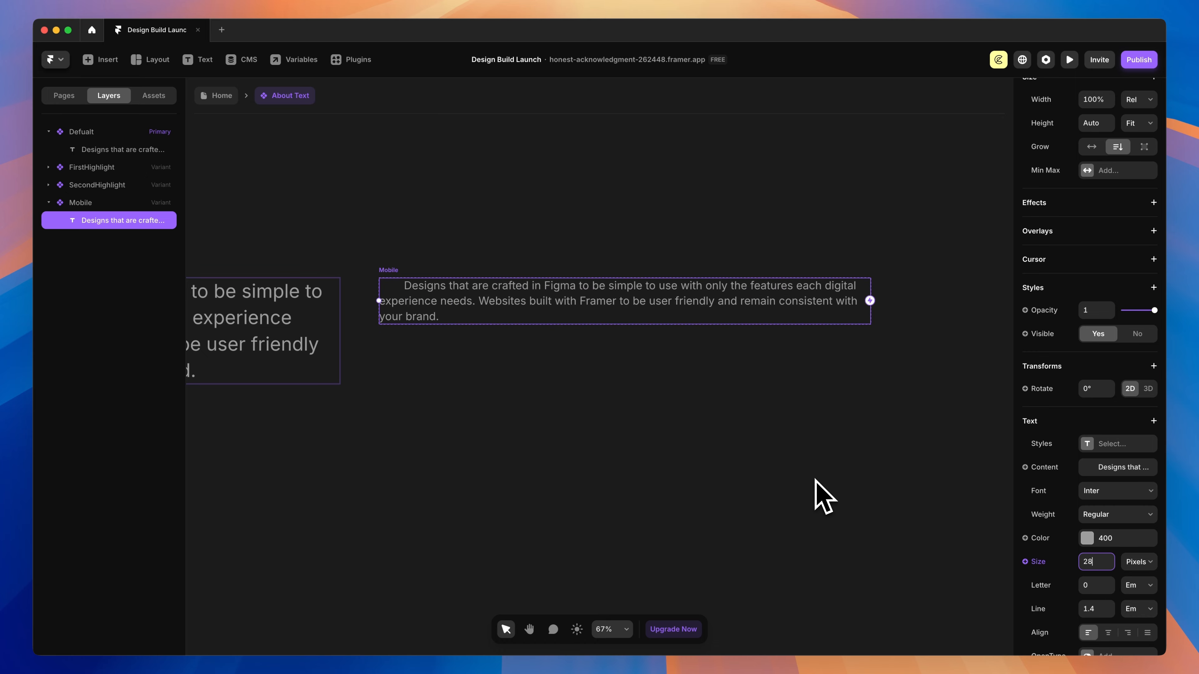
Return to the Home page and switch the Phone breakpoint's About Text to the Mobile variant.
{"action": "key", "text": "Escape"}
{"action": "key", "text": "Escape"}
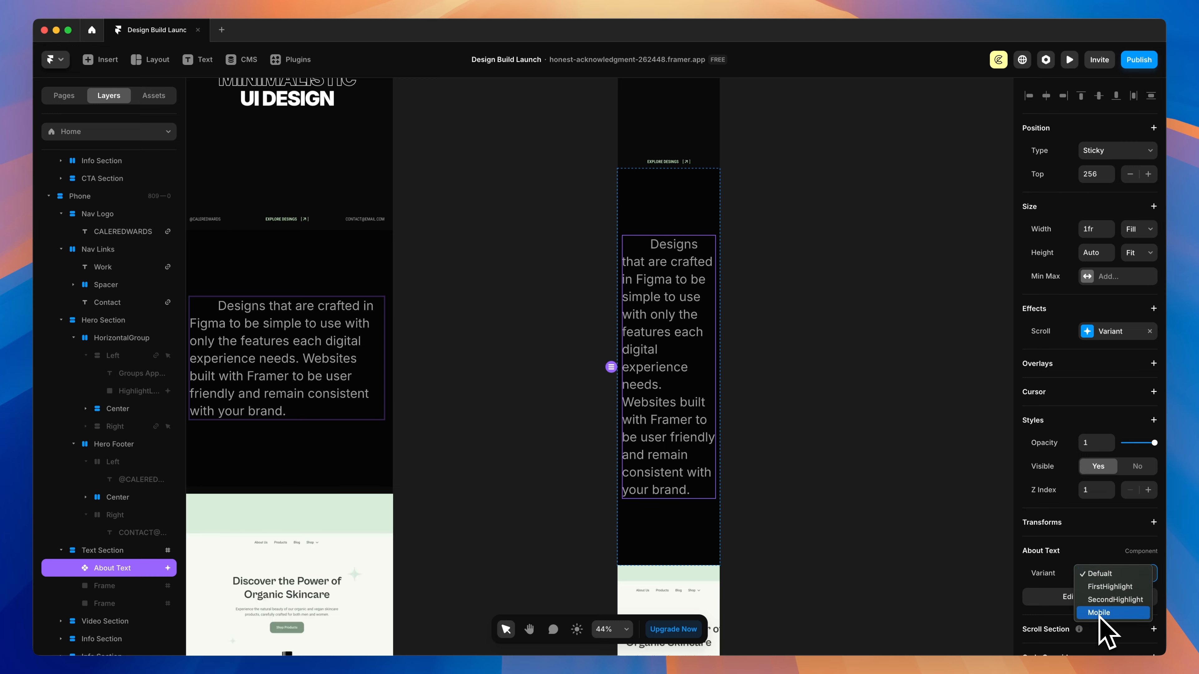
{"action": "left_click", "coordinate": [1100, 613]}
{"action": "left_click", "coordinate": [878, 352]}
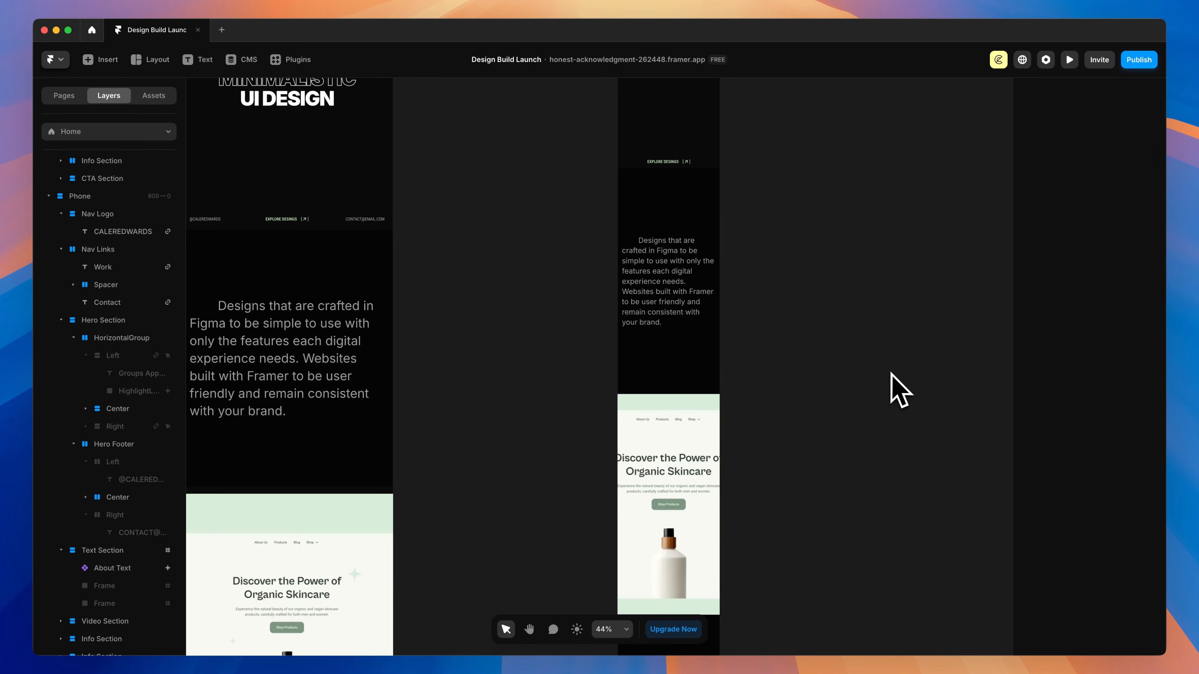
Change the Tablet breakpoint's Video width to relative sizing at 100%.
{"action": "scroll", "coordinate": [899, 392], "scroll_direction": "down", "scroll_amount": 5}
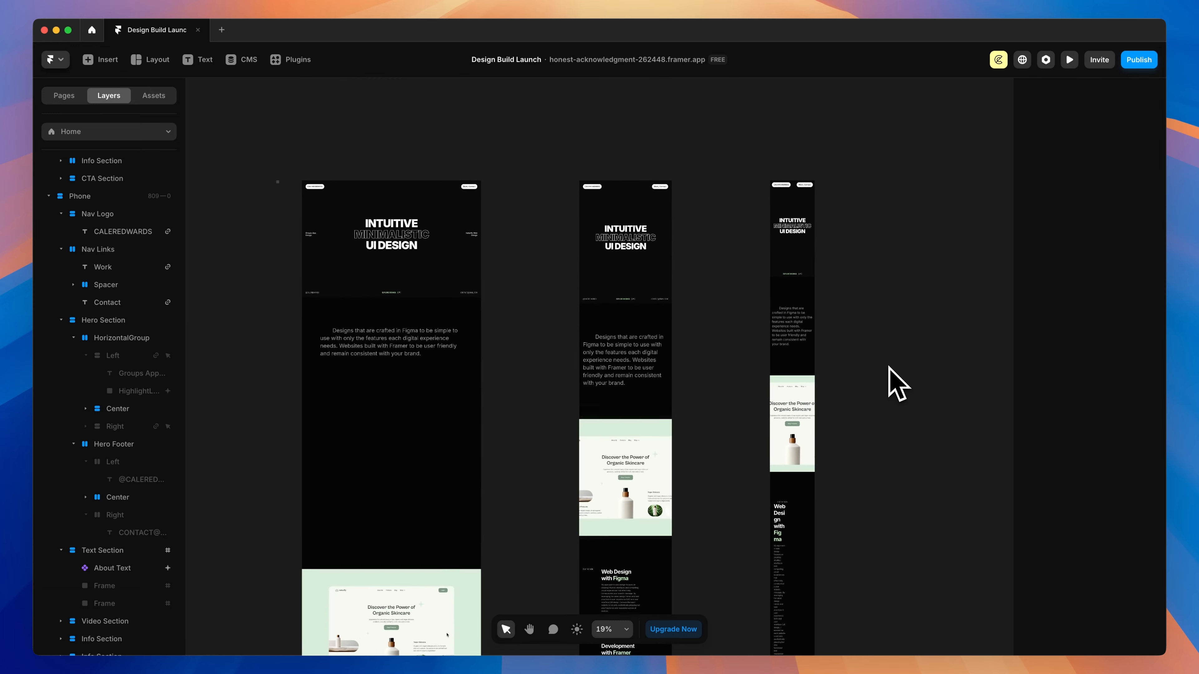
{"action": "scroll", "coordinate": [892, 382], "scroll_direction": "down", "scroll_amount": 5}
{"action": "scroll", "coordinate": [594, 383], "scroll_direction": "right", "scroll_amount": 1}
{"action": "scroll", "coordinate": [594, 383], "scroll_direction": "up", "scroll_amount": 1}
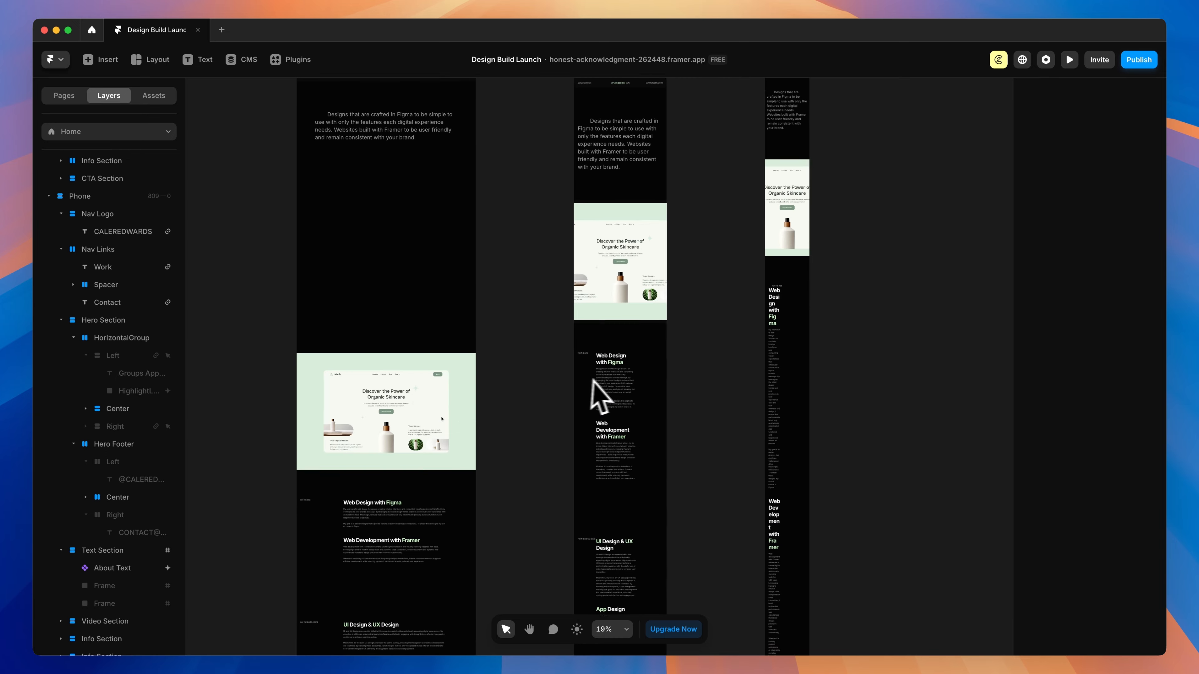
{"action": "scroll", "coordinate": [595, 264], "scroll_direction": "up", "scroll_amount": 3}
{"action": "left_click", "coordinate": [609, 288]}
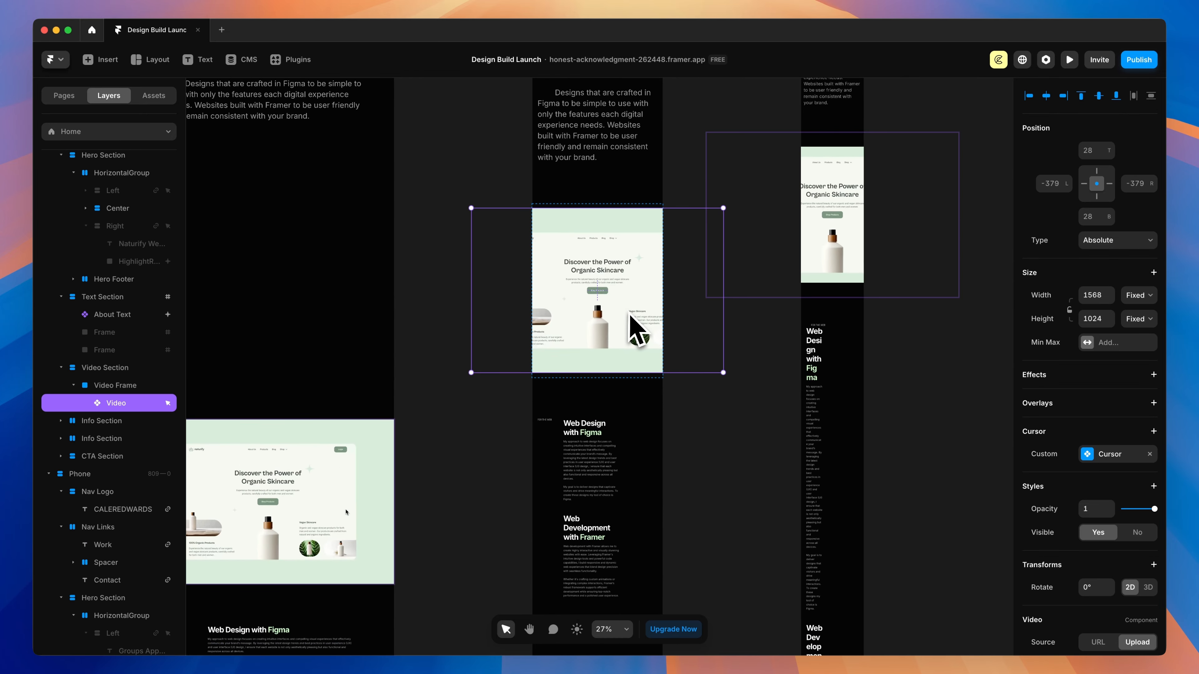
{"action": "left_click", "coordinate": [113, 369]}
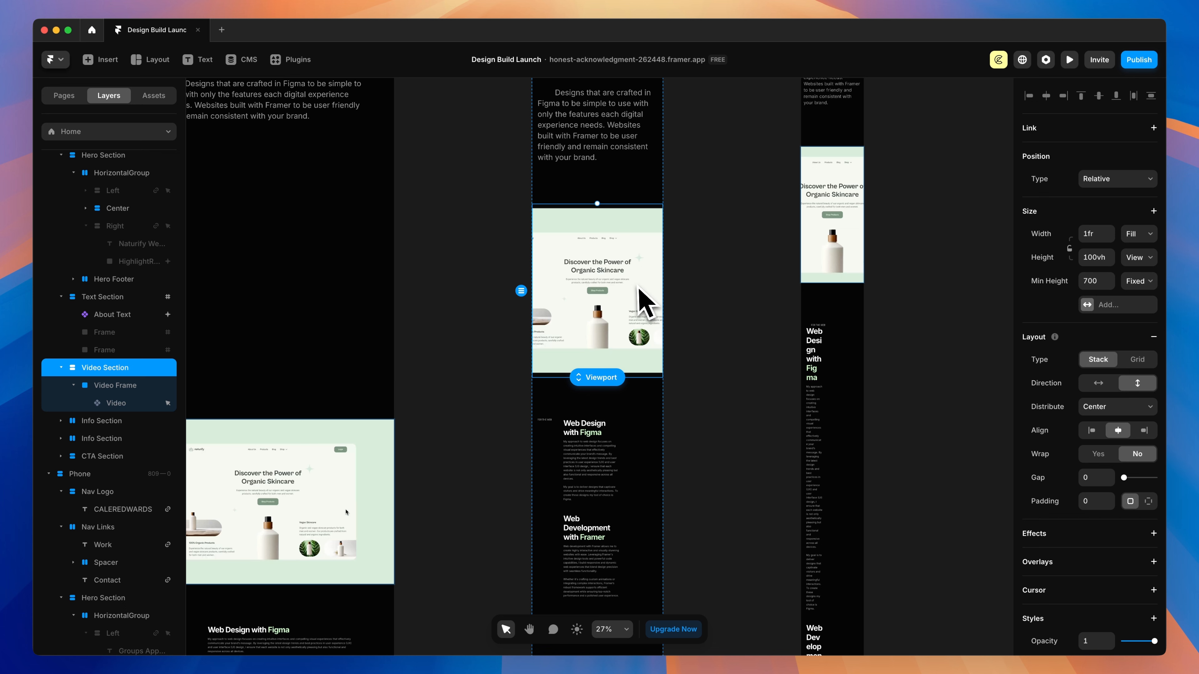
{"action": "left_click", "coordinate": [127, 404]}
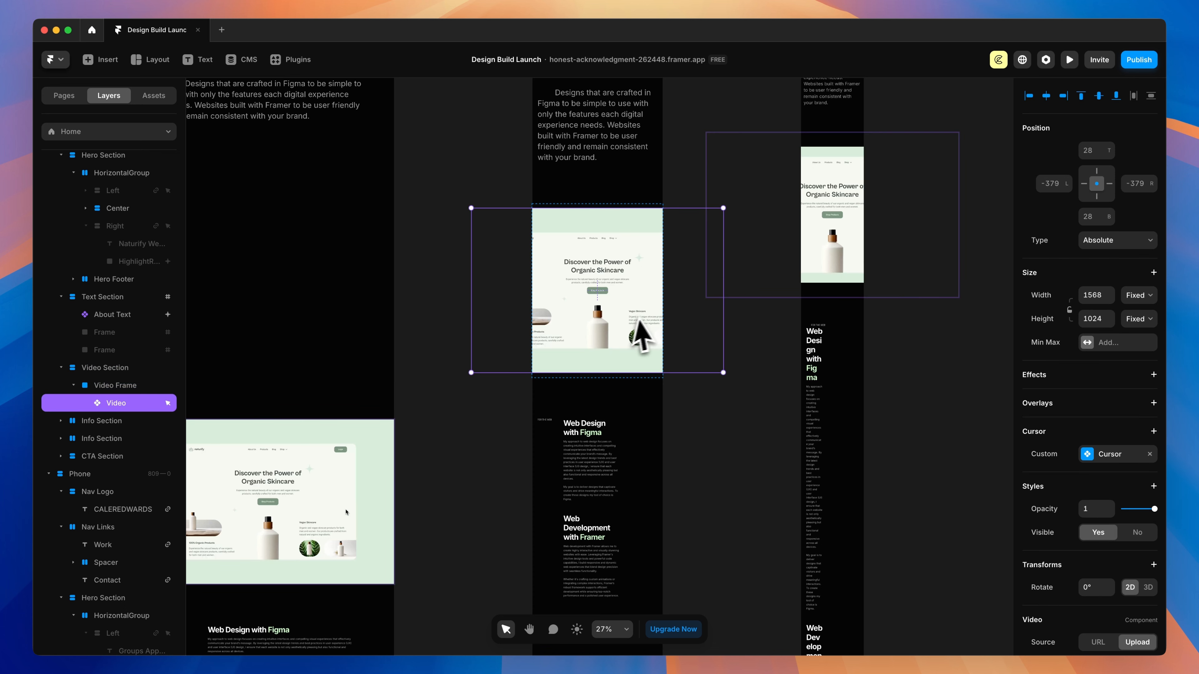
{"action": "left_click", "coordinate": [1141, 296]}
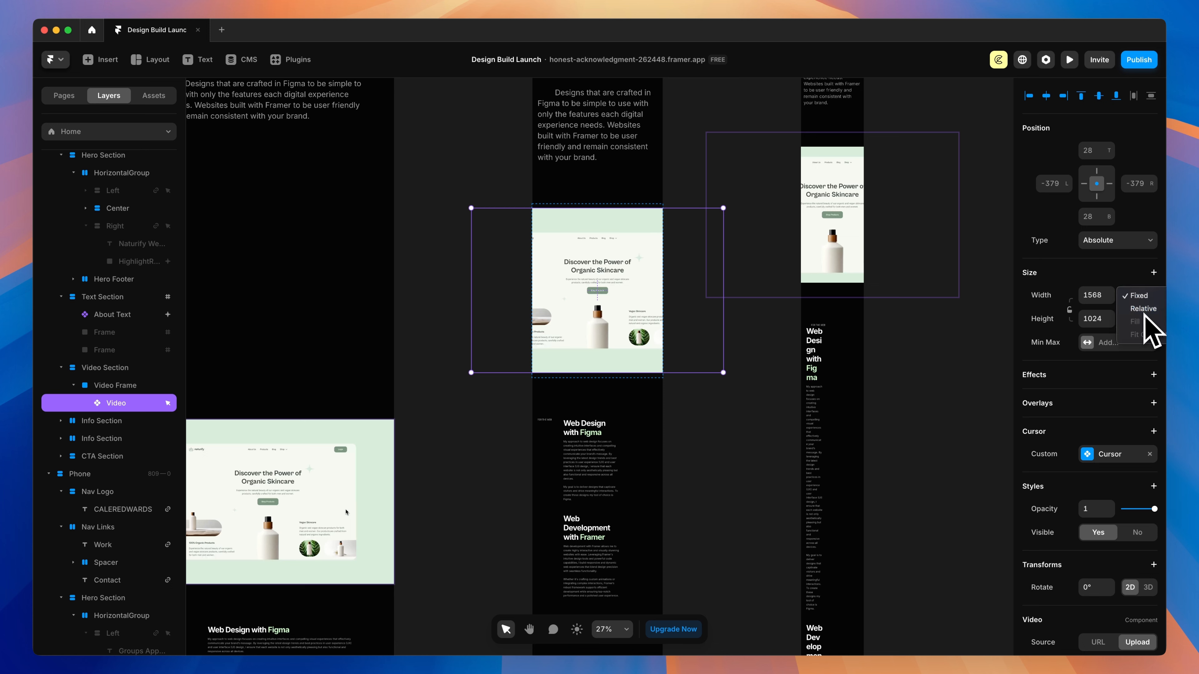
{"action": "left_click", "coordinate": [1144, 309]}
{"action": "left_click", "coordinate": [1100, 297]}
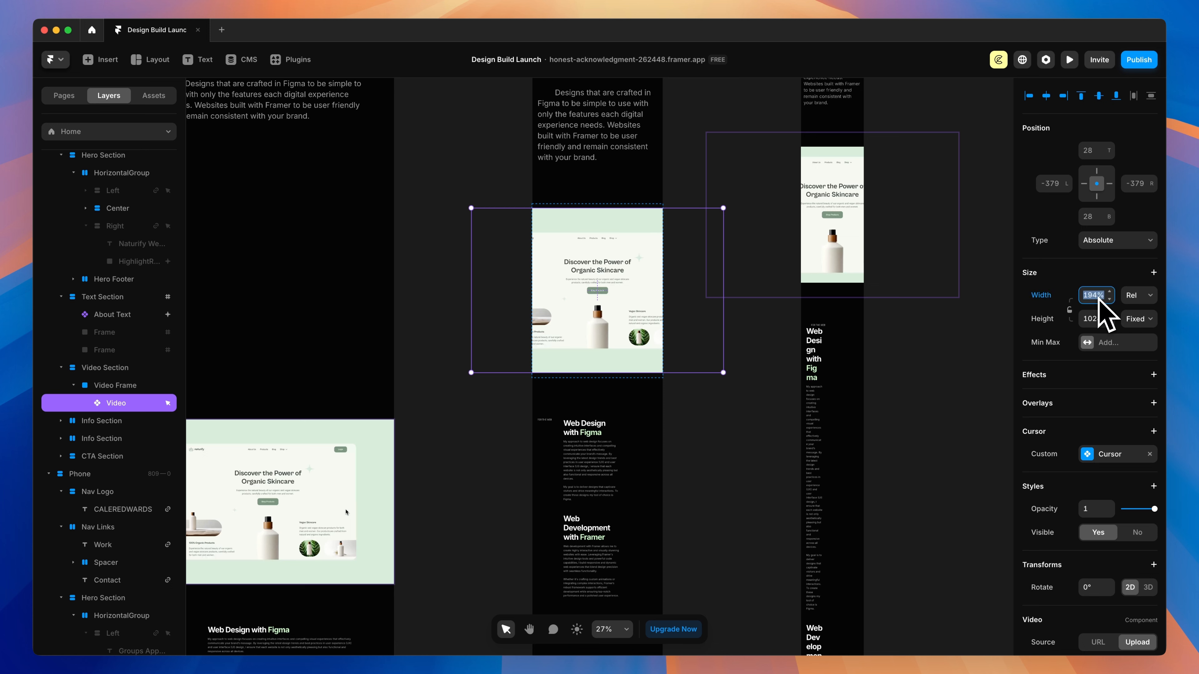
{"action": "type", "text": "100"}
{"action": "key", "text": "Return"}
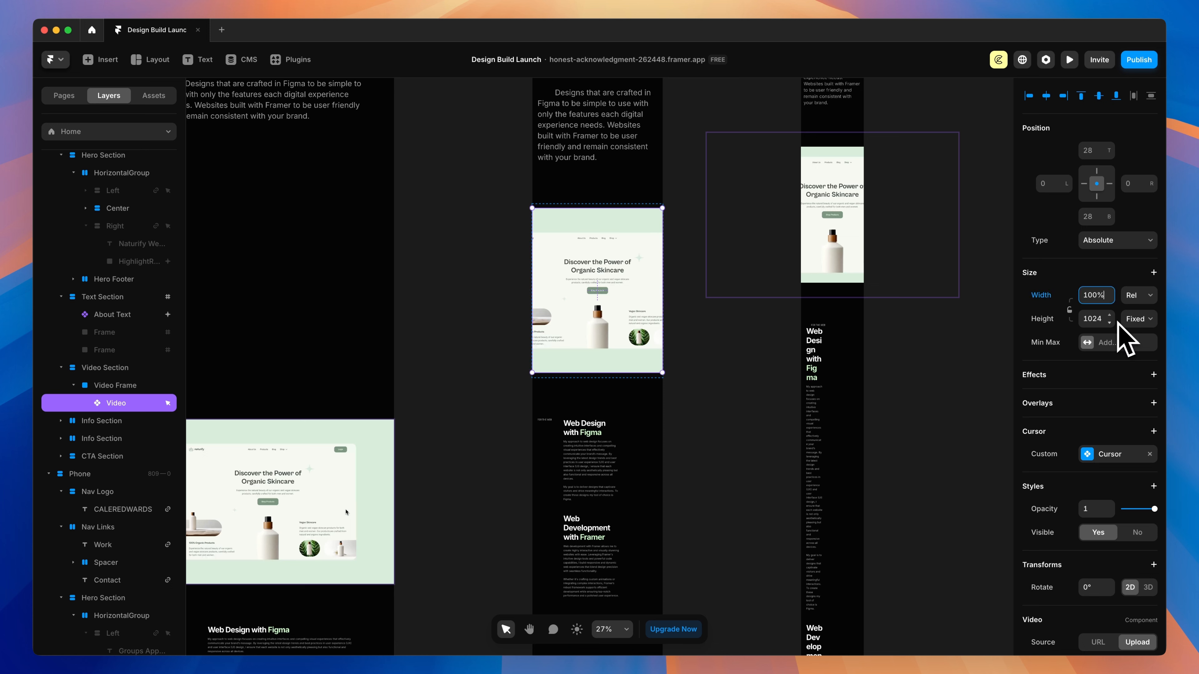
Set the height of the Tablet breakpoint's Video to Auto.
{"action": "left_click", "coordinate": [1095, 319]}
{"action": "type", "text": "auto"}
{"action": "key", "text": "Return"}
{"action": "key", "text": "Tab"}
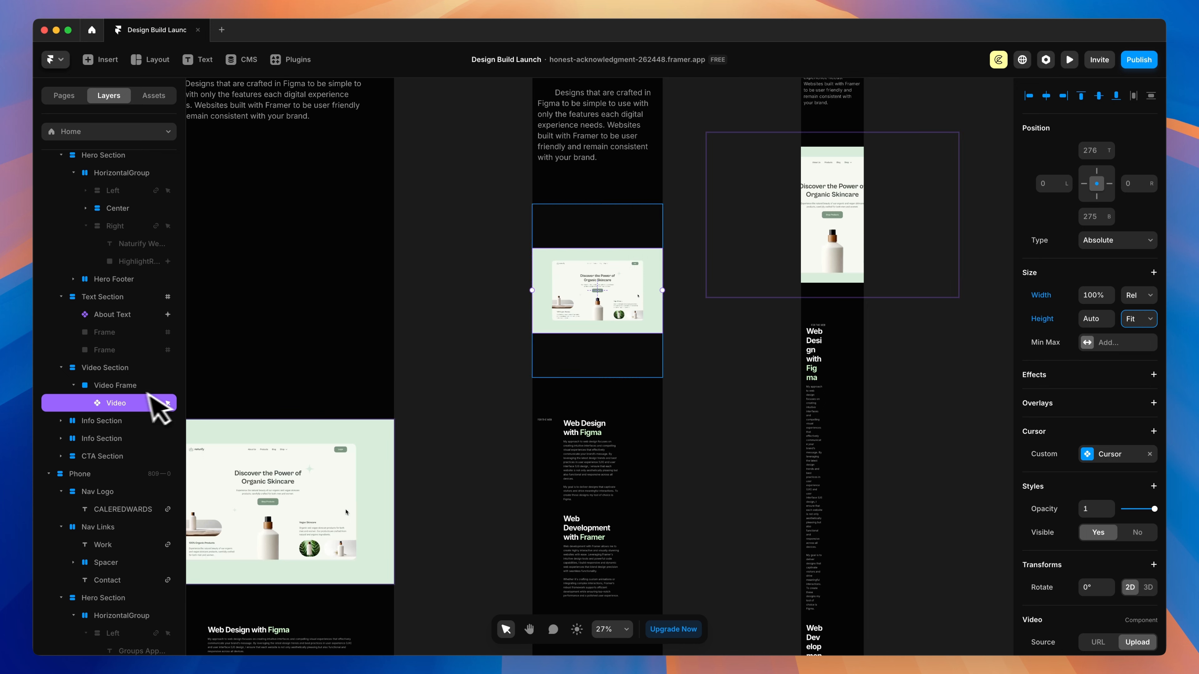
Set the Tablet Video Section's height to Fit Content and remove its minimum height.
{"action": "left_click", "coordinate": [105, 369]}
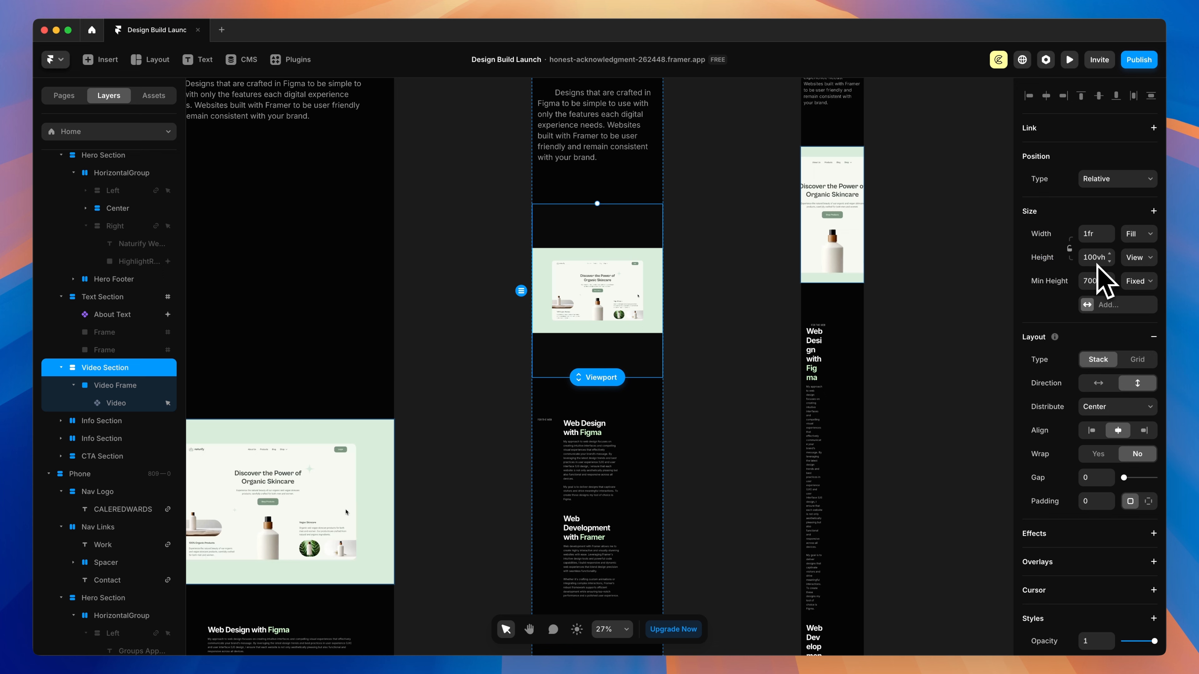
{"action": "left_click", "coordinate": [1137, 257]}
{"action": "left_click", "coordinate": [1146, 240]}
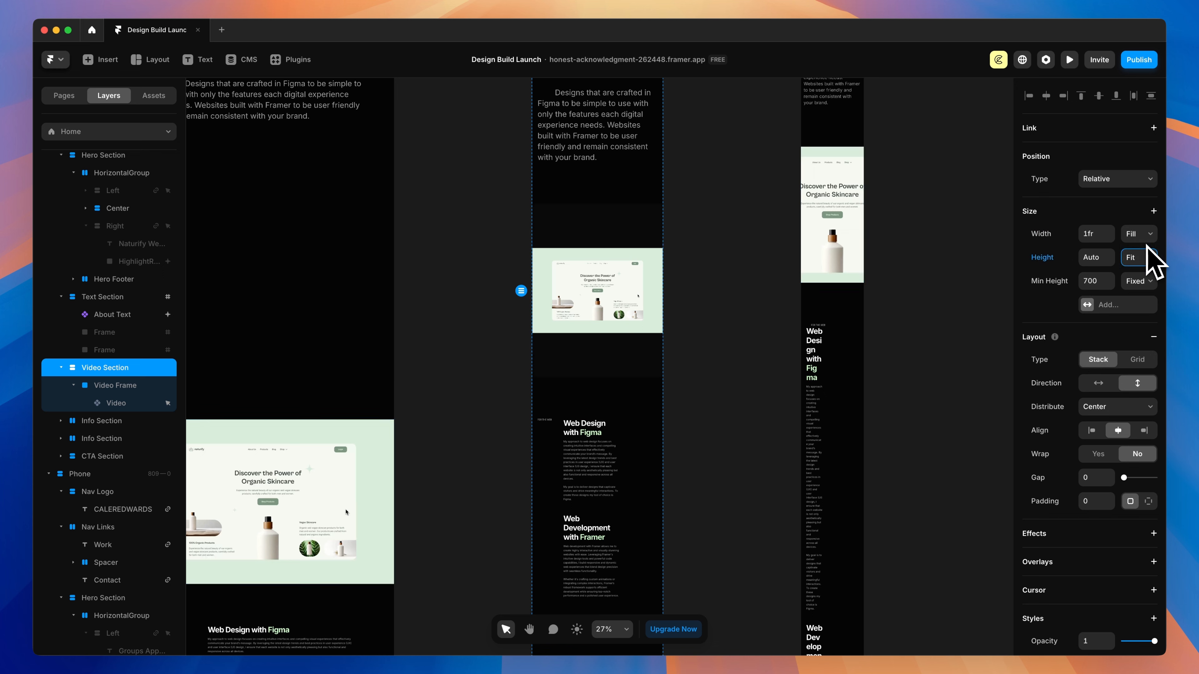
{"action": "left_click", "coordinate": [1054, 287]}
{"action": "left_click", "coordinate": [1063, 299]}
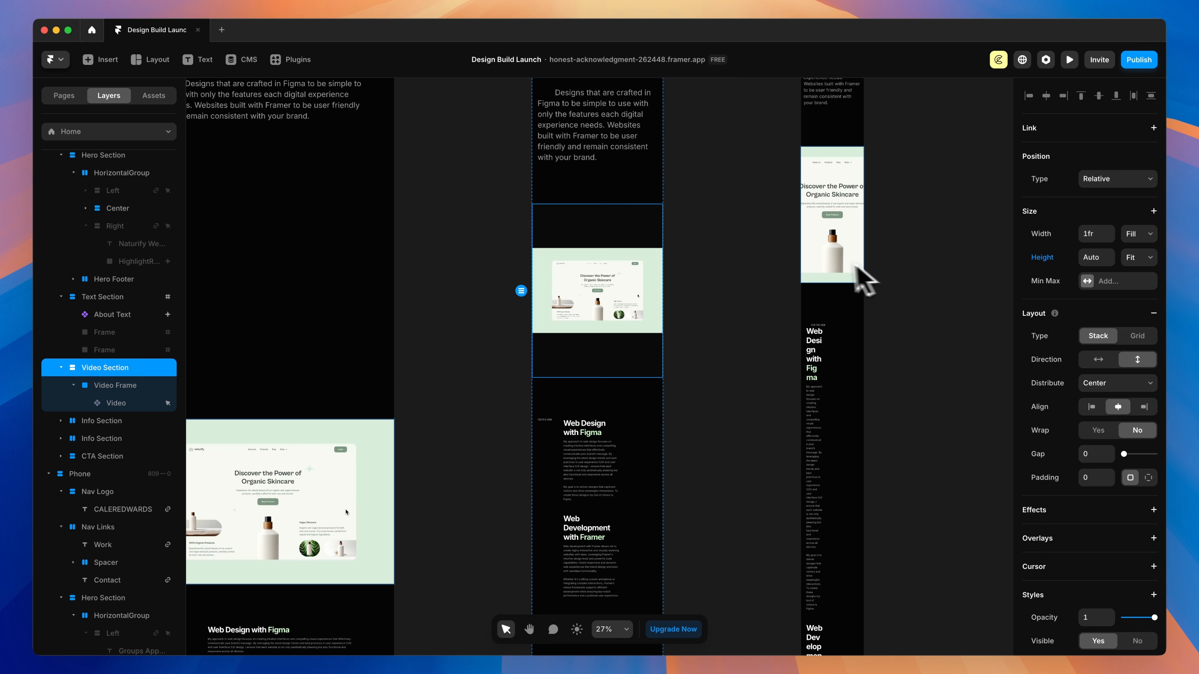
Set the height of the Tablet breakpoint's Video Frame to Fit Content.
{"action": "left_click", "coordinate": [96, 387]}
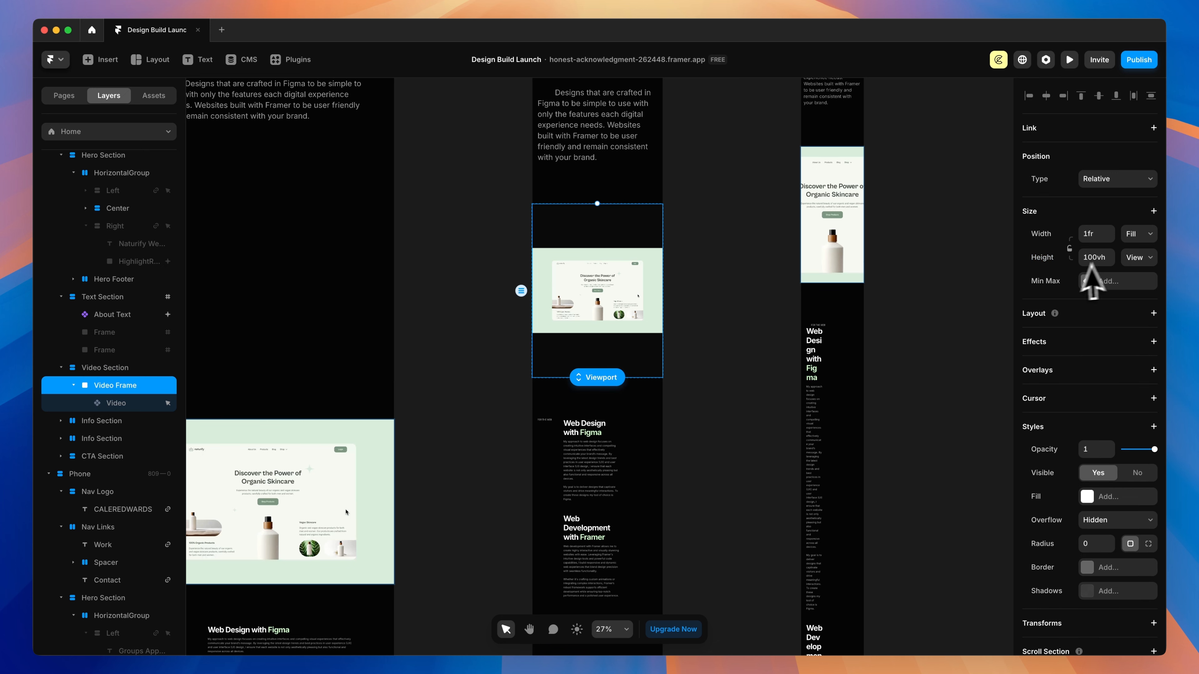
{"action": "left_click", "coordinate": [1138, 258]}
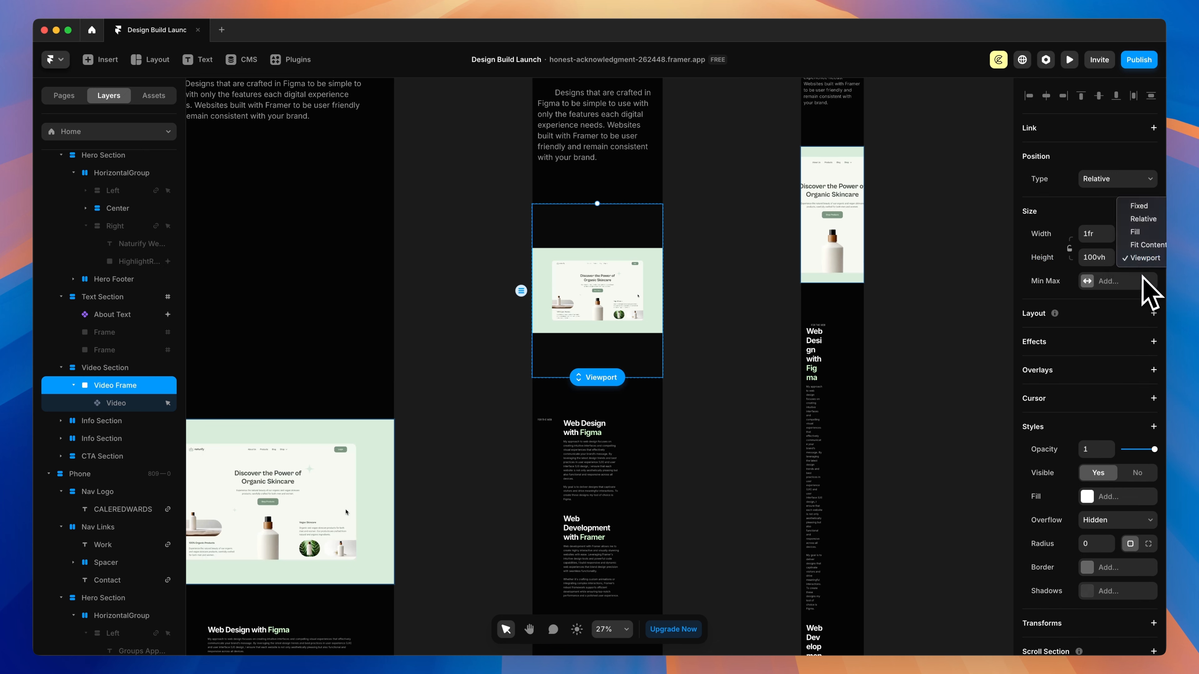
{"action": "left_click", "coordinate": [1151, 256]}
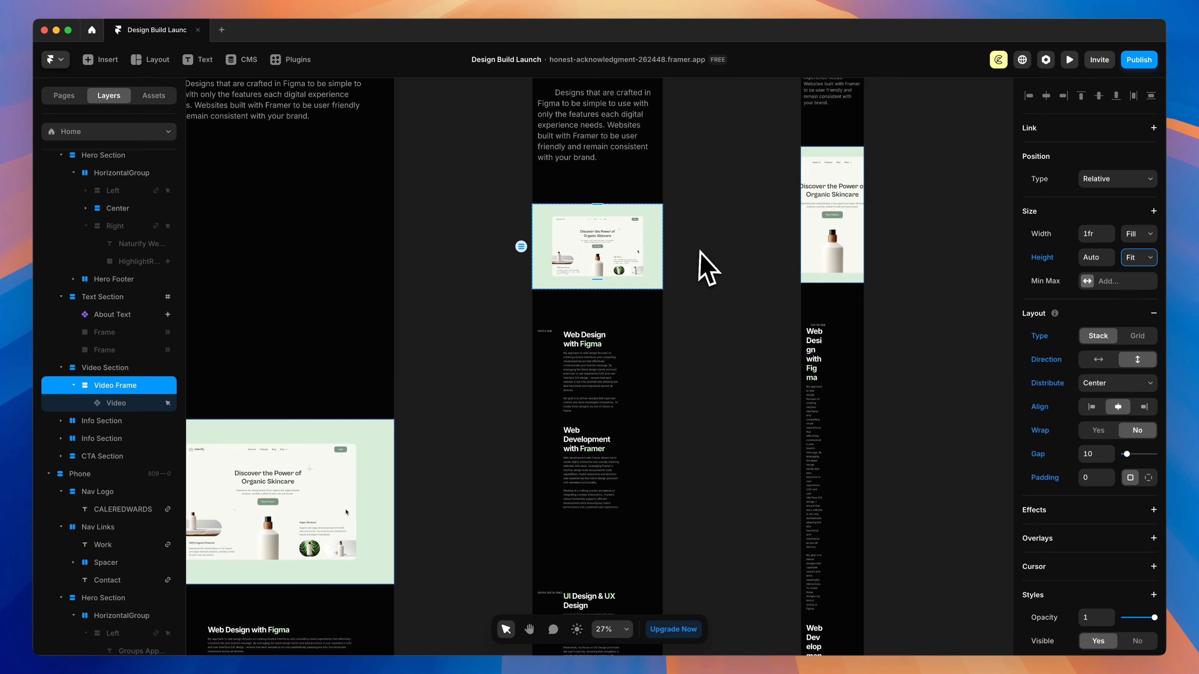
Change the Phone breakpoint's Video width to relative sizing at 100%.
{"action": "scroll", "coordinate": [661, 283], "scroll_direction": "right", "scroll_amount": 5}
{"action": "left_click", "coordinate": [698, 295]}
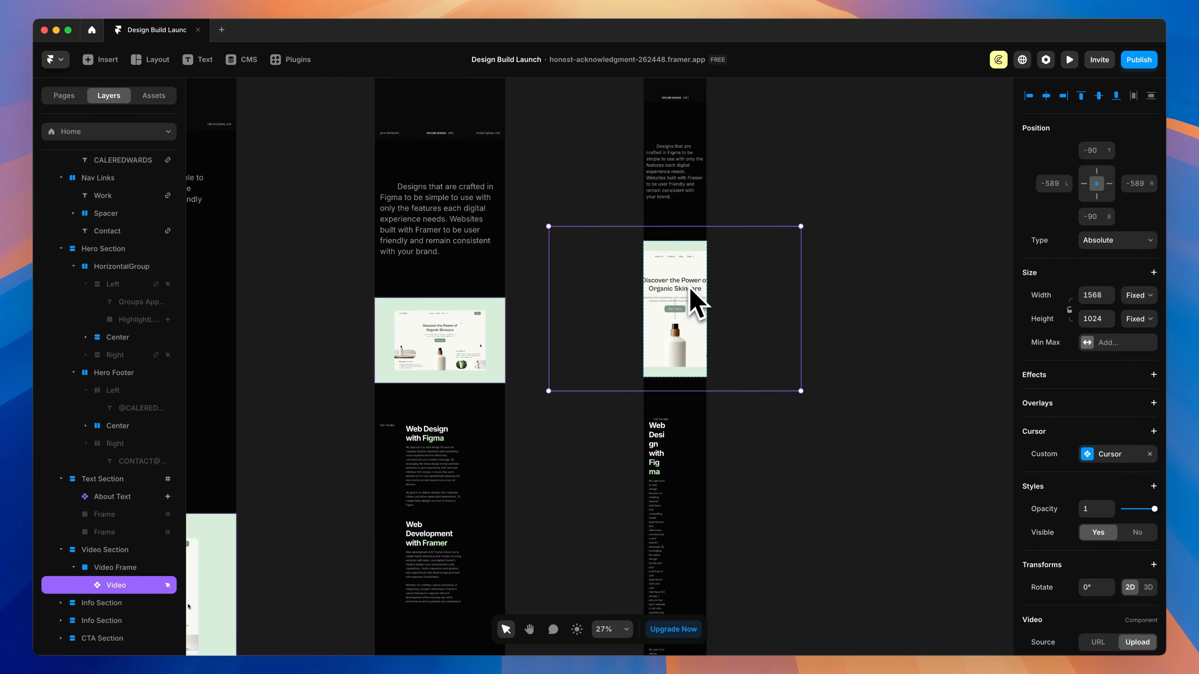
{"action": "left_click", "coordinate": [1138, 295]}
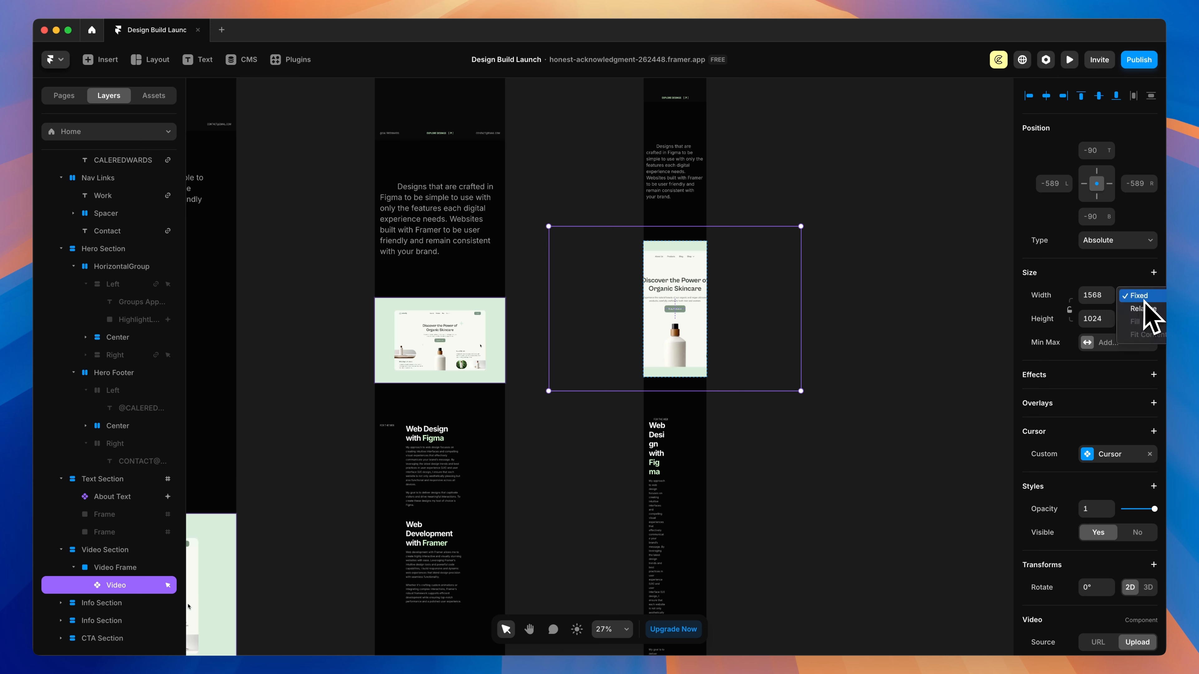
{"action": "left_click", "coordinate": [1137, 316]}
{"action": "left_click", "coordinate": [1094, 297]}
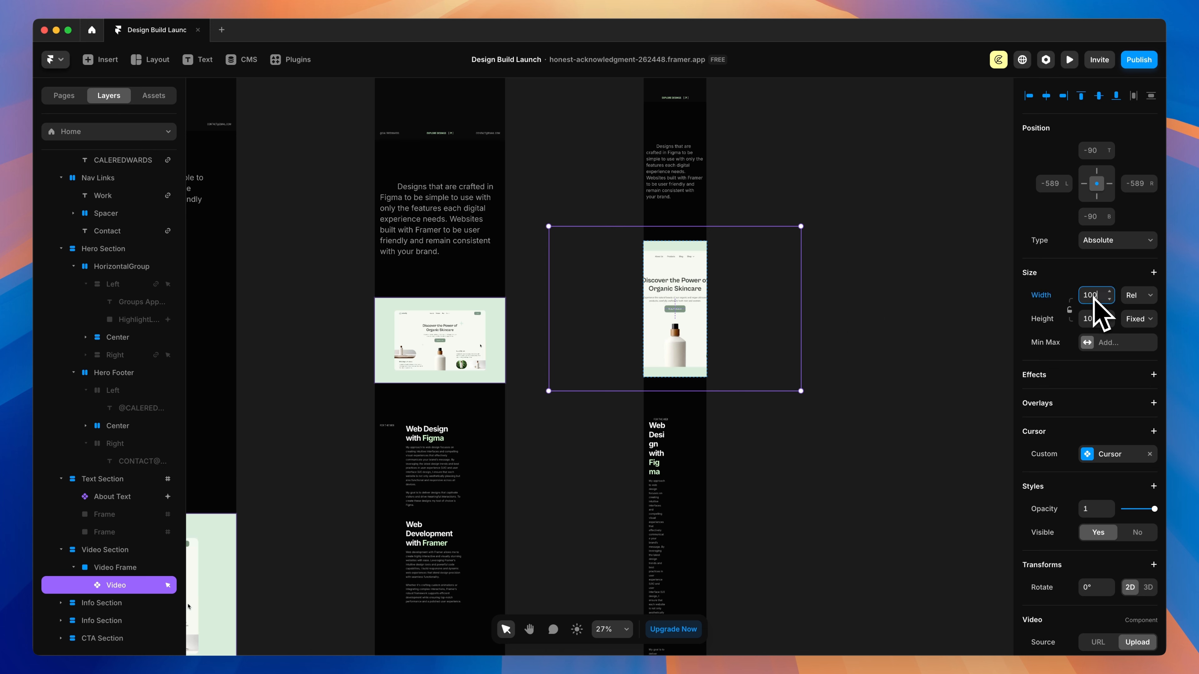
{"action": "type", "text": "100"}
{"action": "key", "text": "Return"}
Set the height of the Phone breakpoint's Video to Auto.
{"action": "left_click", "coordinate": [1095, 316]}
{"action": "type", "text": "au"}
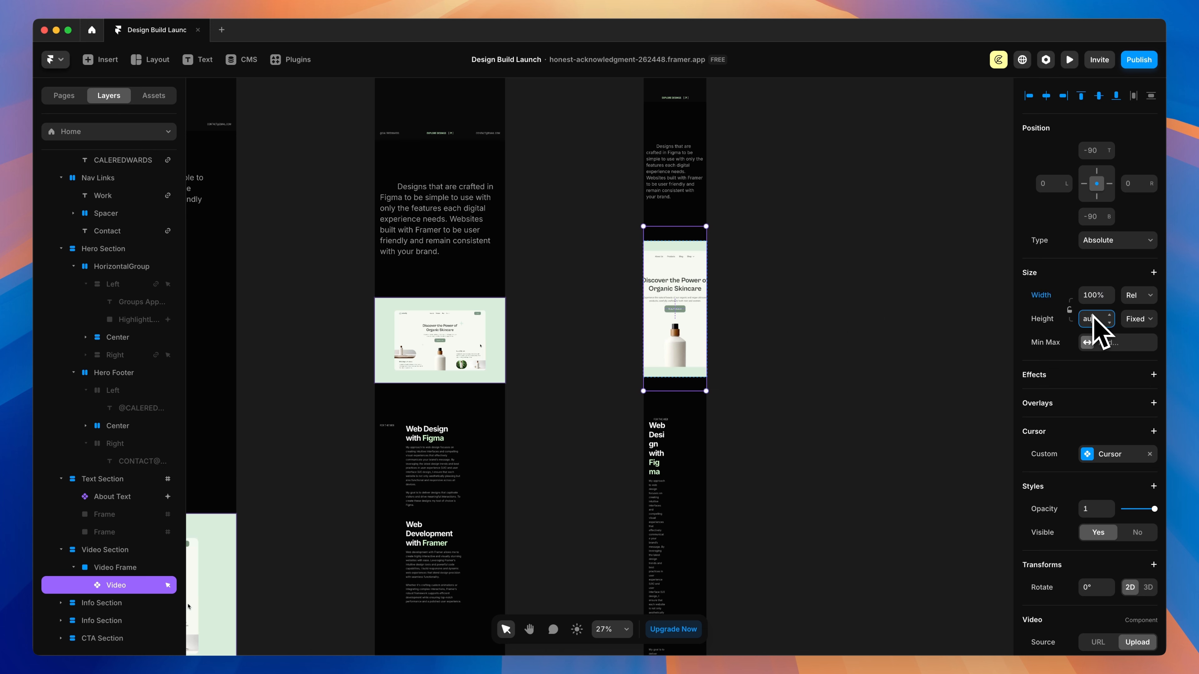
{"action": "type", "text": "to"}
{"action": "key", "text": "Return"}
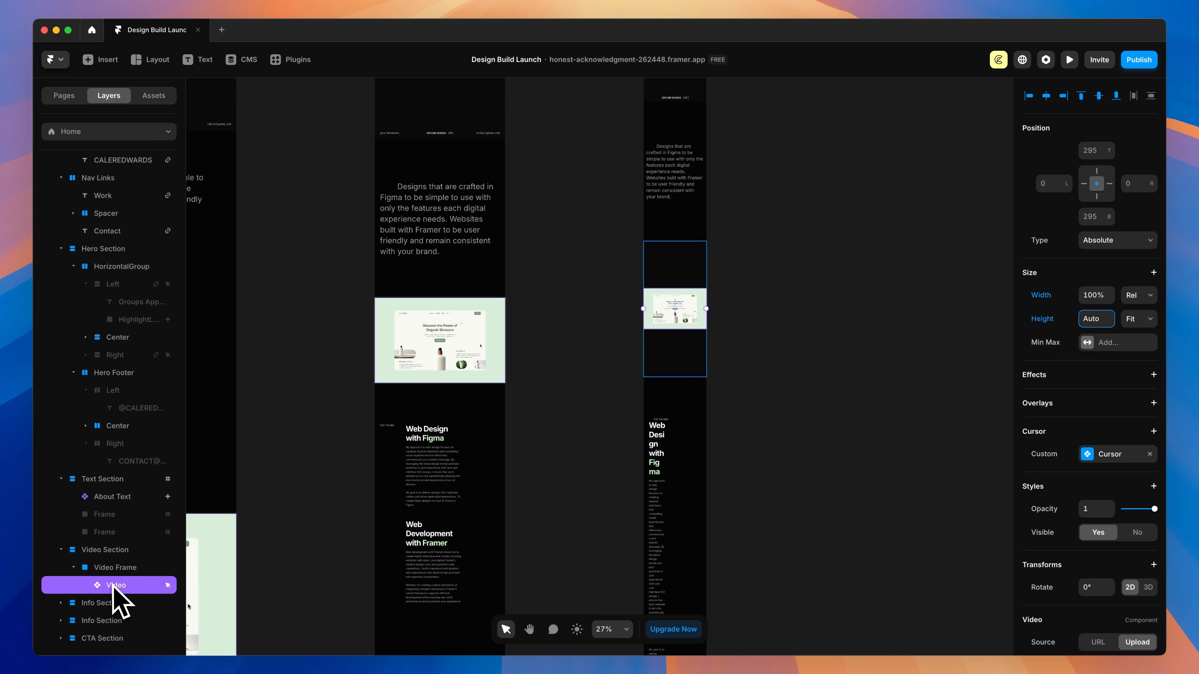
Set the height of the Phone breakpoint's Video Frame to Fit Content.
{"action": "left_click", "coordinate": [142, 569]}
{"action": "left_click", "coordinate": [1133, 257]}
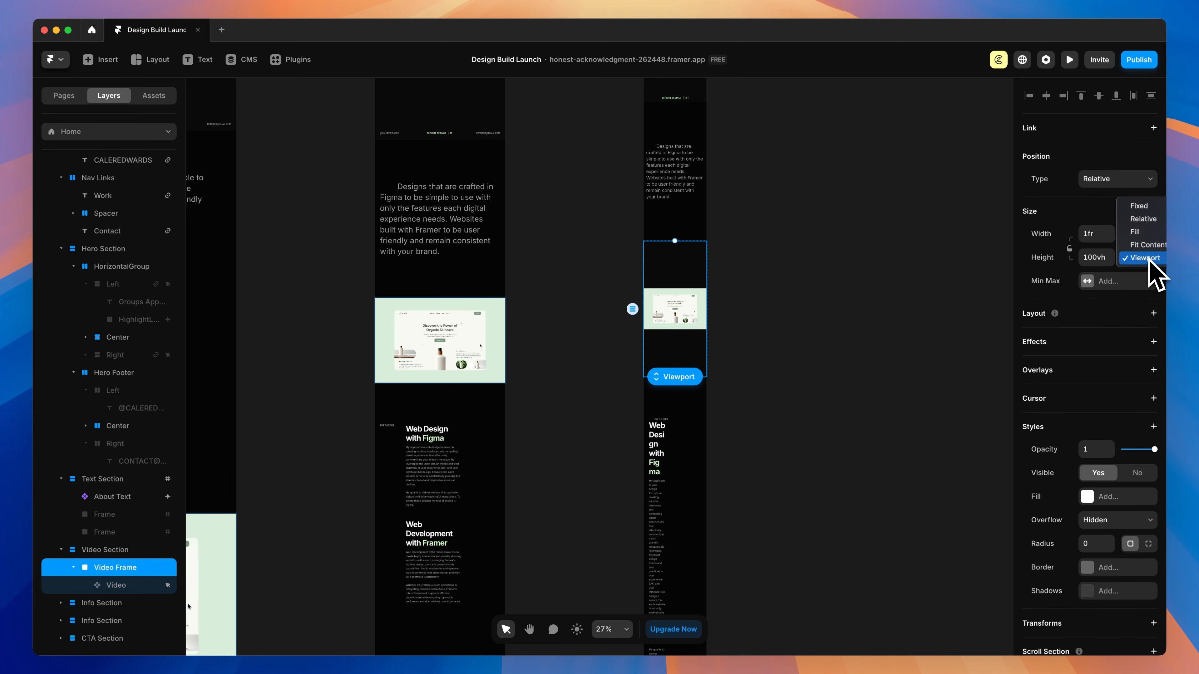
{"action": "left_click", "coordinate": [1154, 259]}
Remove the Phone Video Section's minimum height and set its height to Fit Content.
{"action": "left_click", "coordinate": [142, 550]}
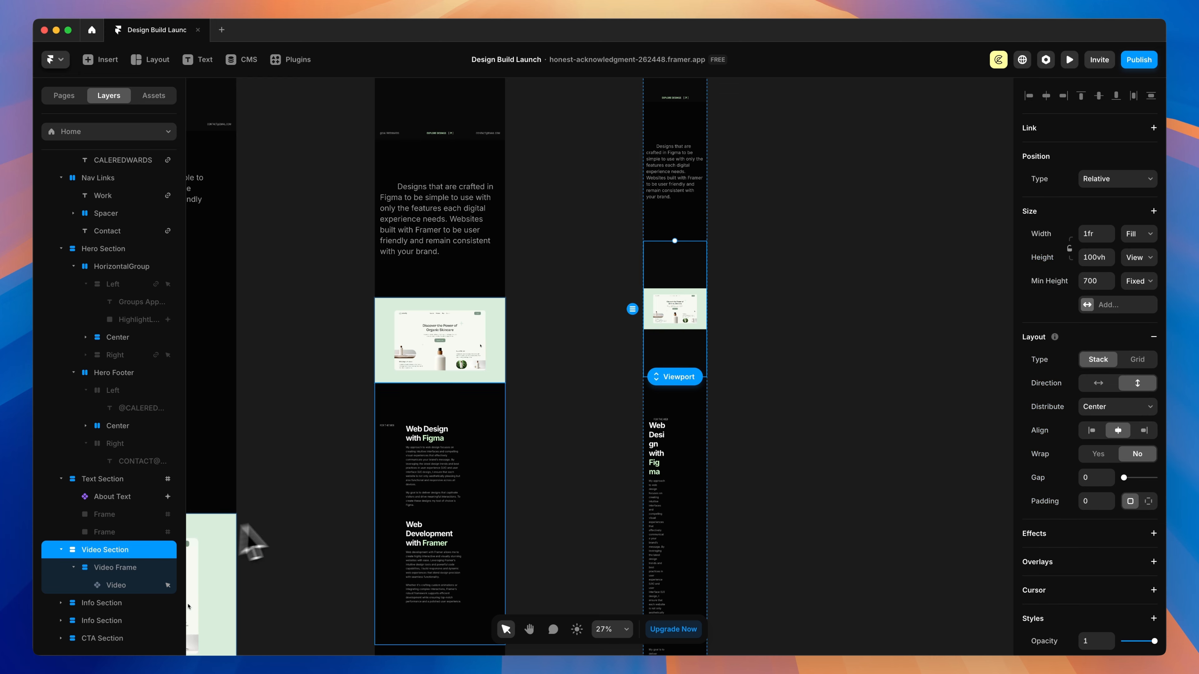
{"action": "left_click", "coordinate": [1057, 282]}
{"action": "left_click", "coordinate": [1068, 296]}
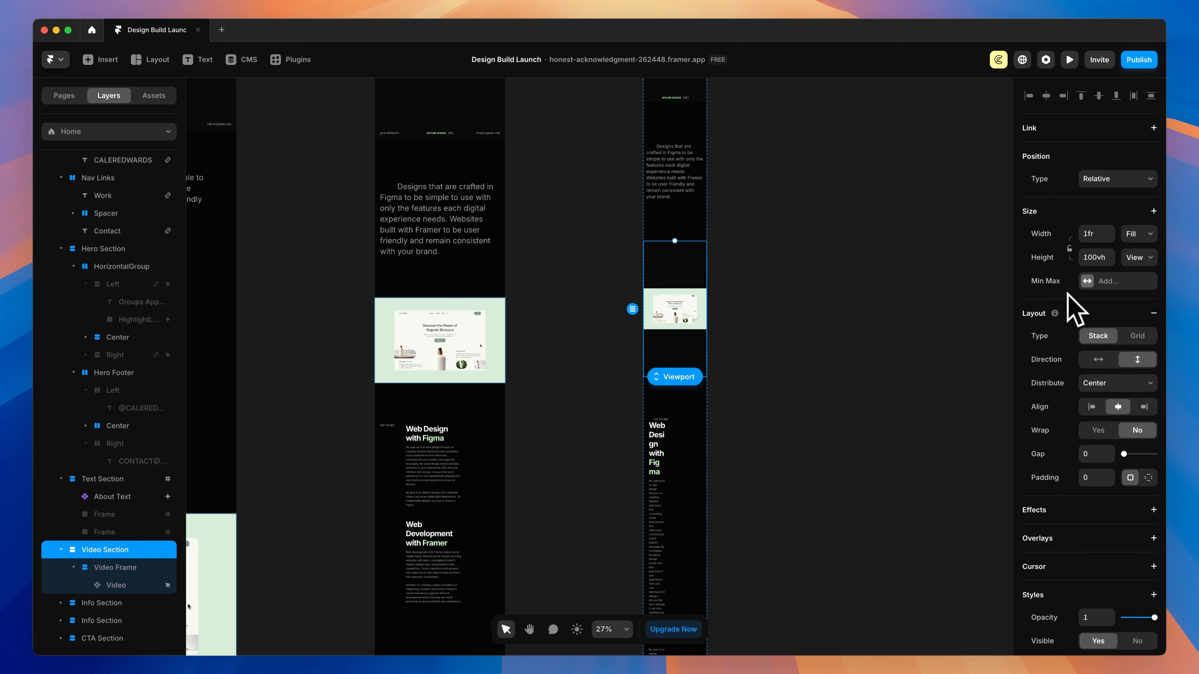
{"action": "left_click", "coordinate": [1138, 257]}
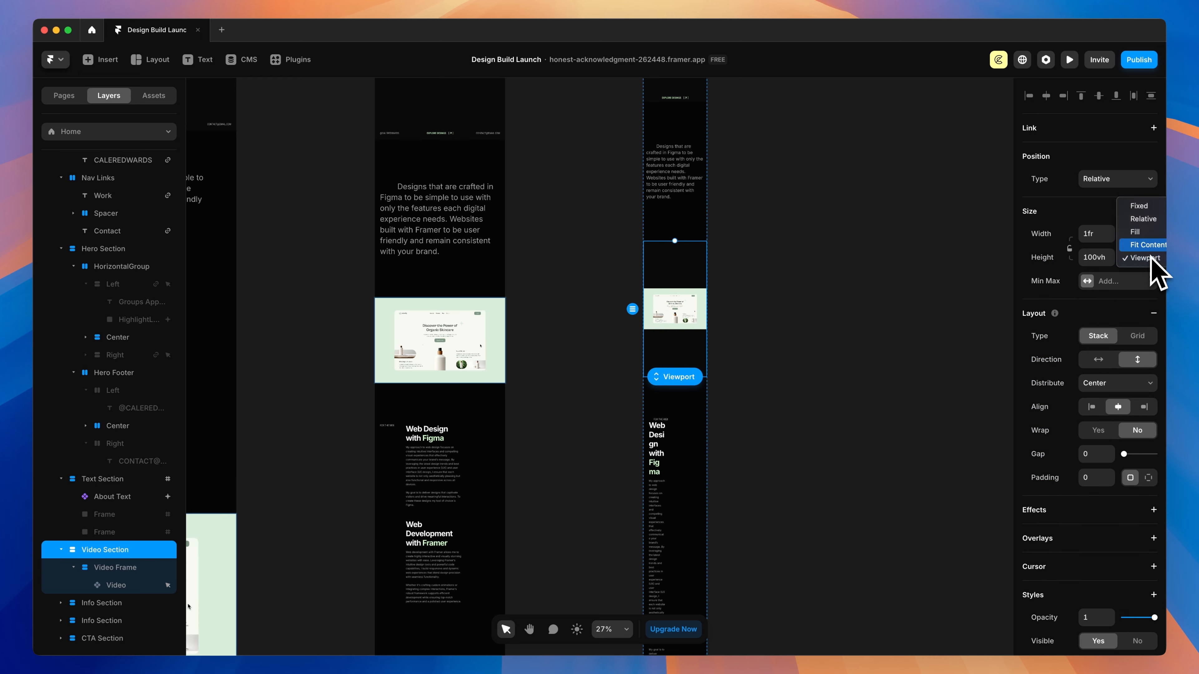
{"action": "left_click", "coordinate": [1145, 246]}
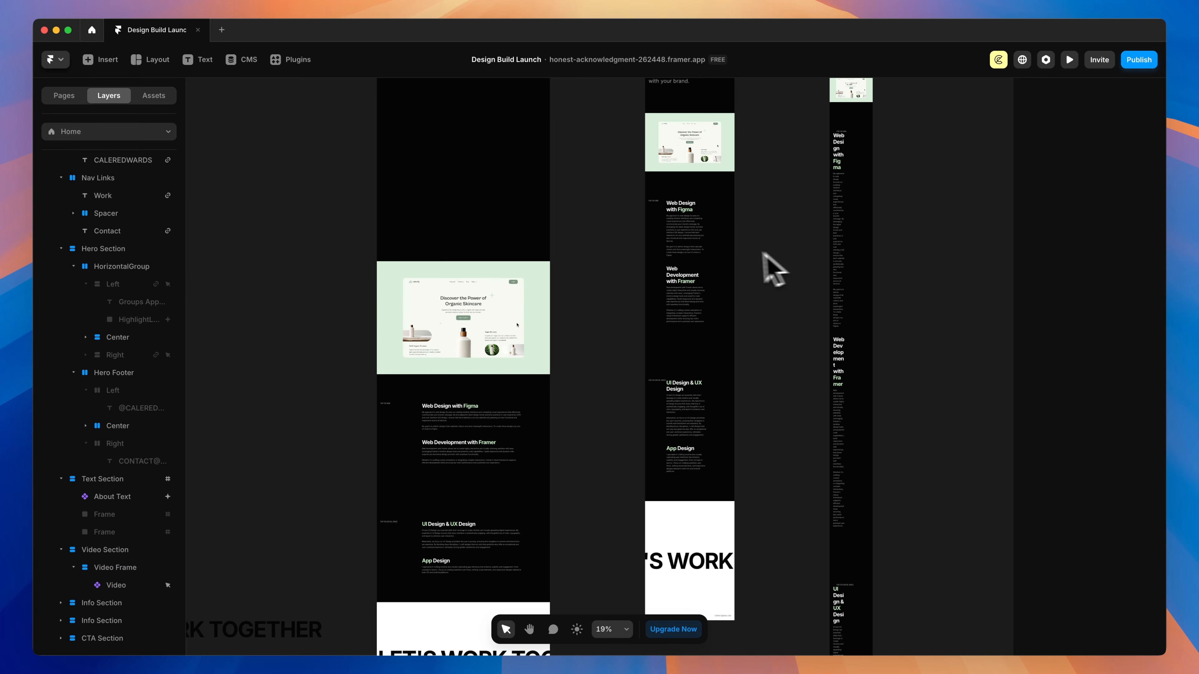
Set the right padding of the Tablet breakpoint's first Info Section to 32.
{"action": "scroll", "coordinate": [622, 264], "scroll_direction": "up", "scroll_amount": 6}
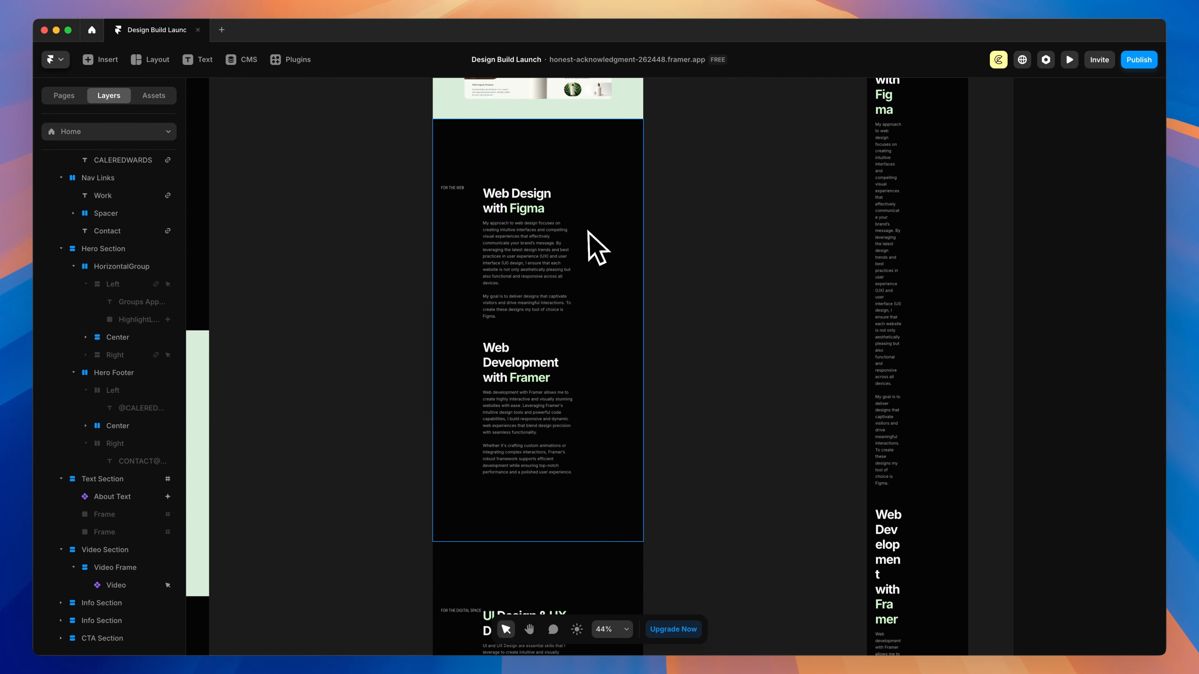
{"action": "left_click", "coordinate": [593, 232]}
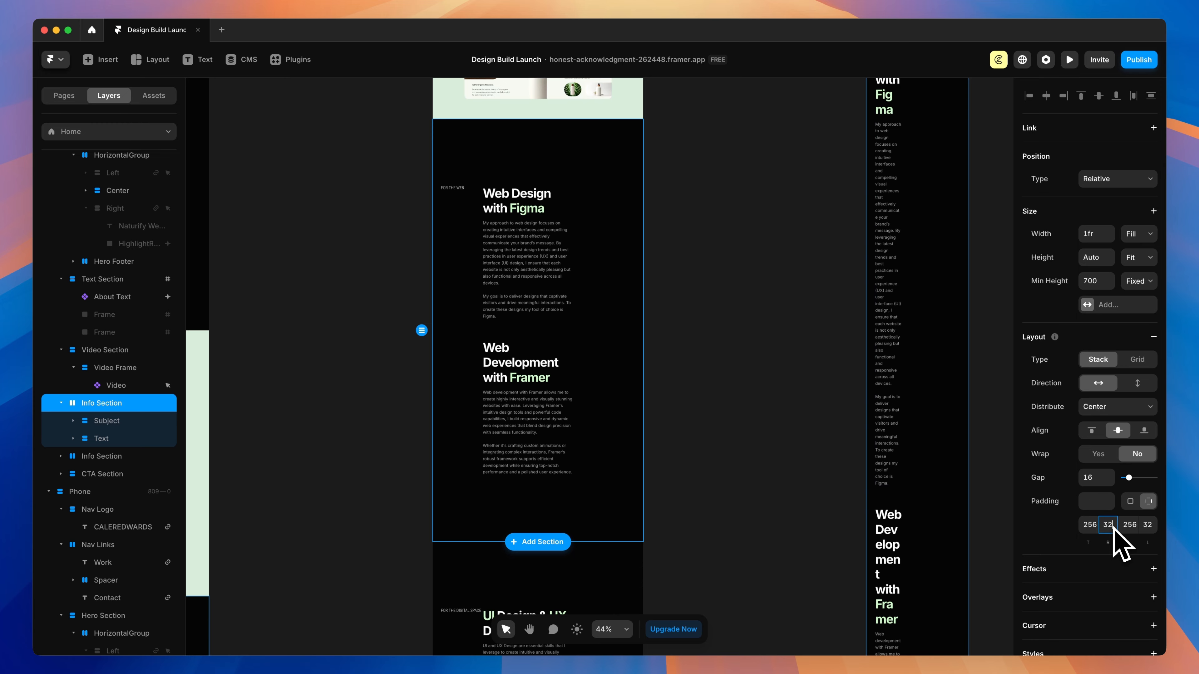
{"action": "key", "text": "Return"}
{"action": "scroll", "coordinate": [701, 268], "scroll_direction": "up", "scroll_amount": 3}
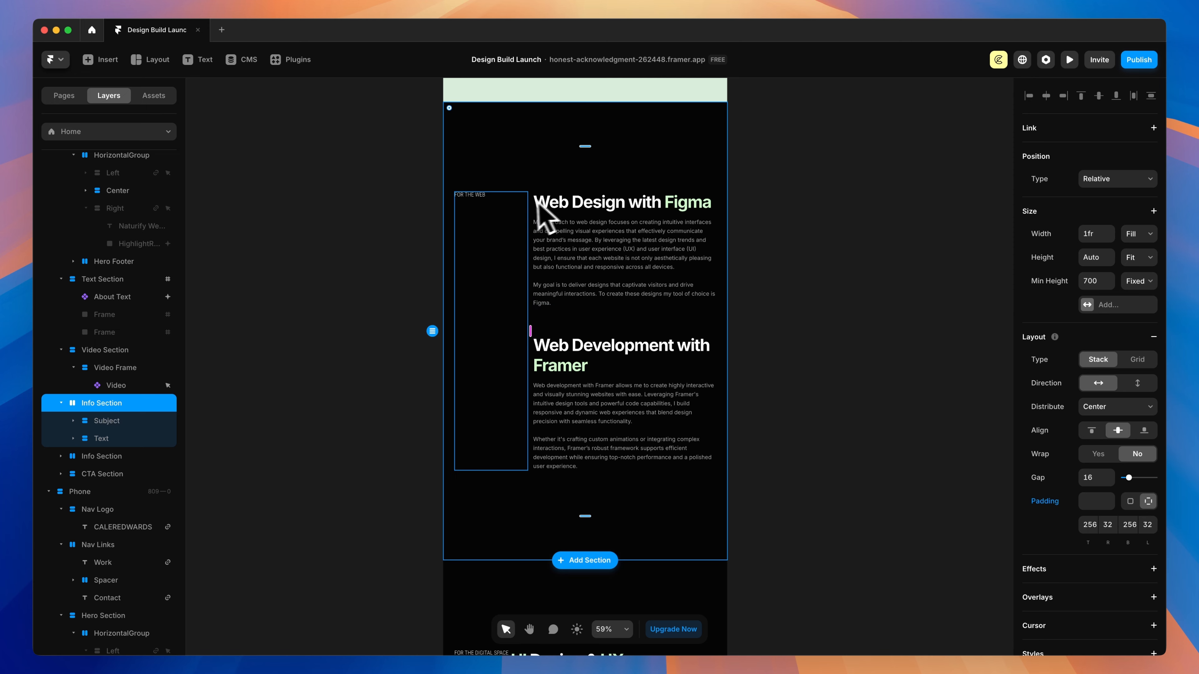
Keep the Tablet breakpoint's first Info Section stacked horizontally and remove its "FOR THE WEB" Subject frame.
{"action": "left_click", "coordinate": [1137, 383]}
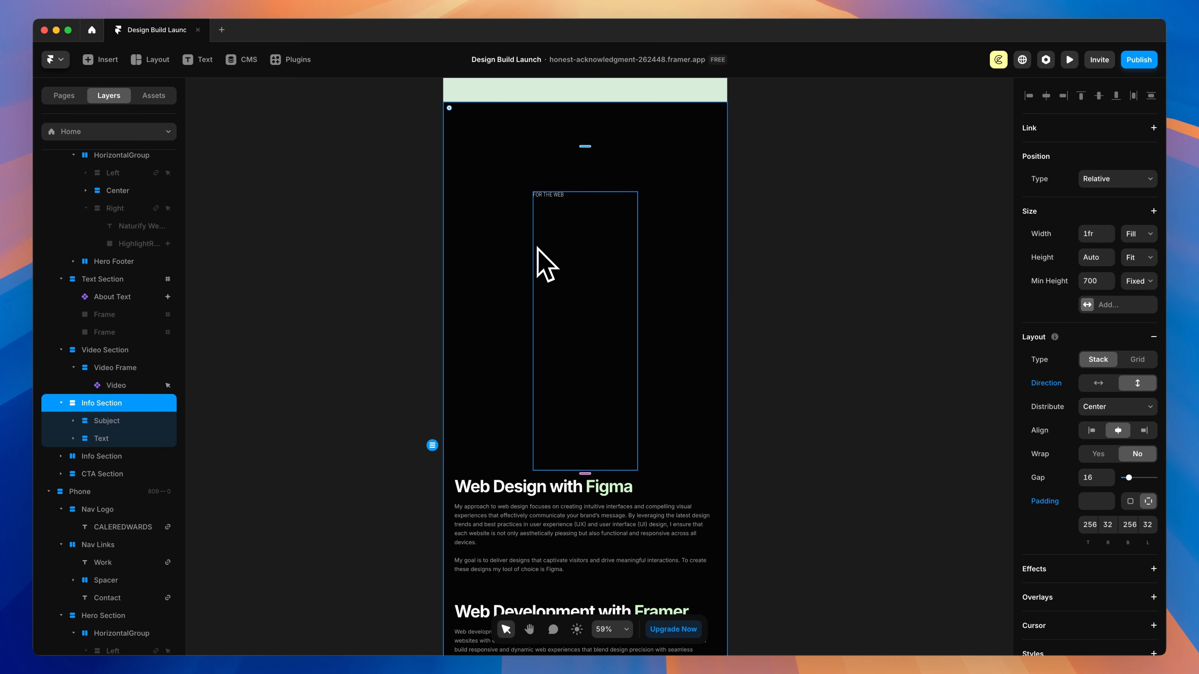
{"action": "left_click", "coordinate": [1099, 383]}
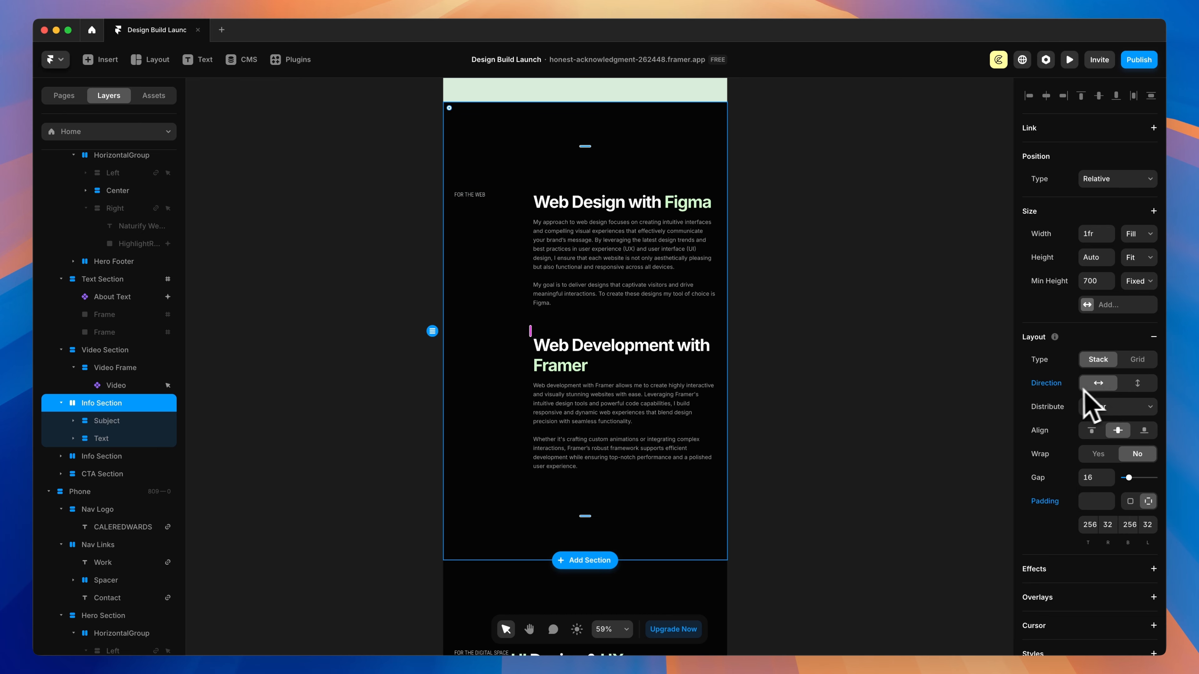
{"action": "left_click", "coordinate": [499, 333]}
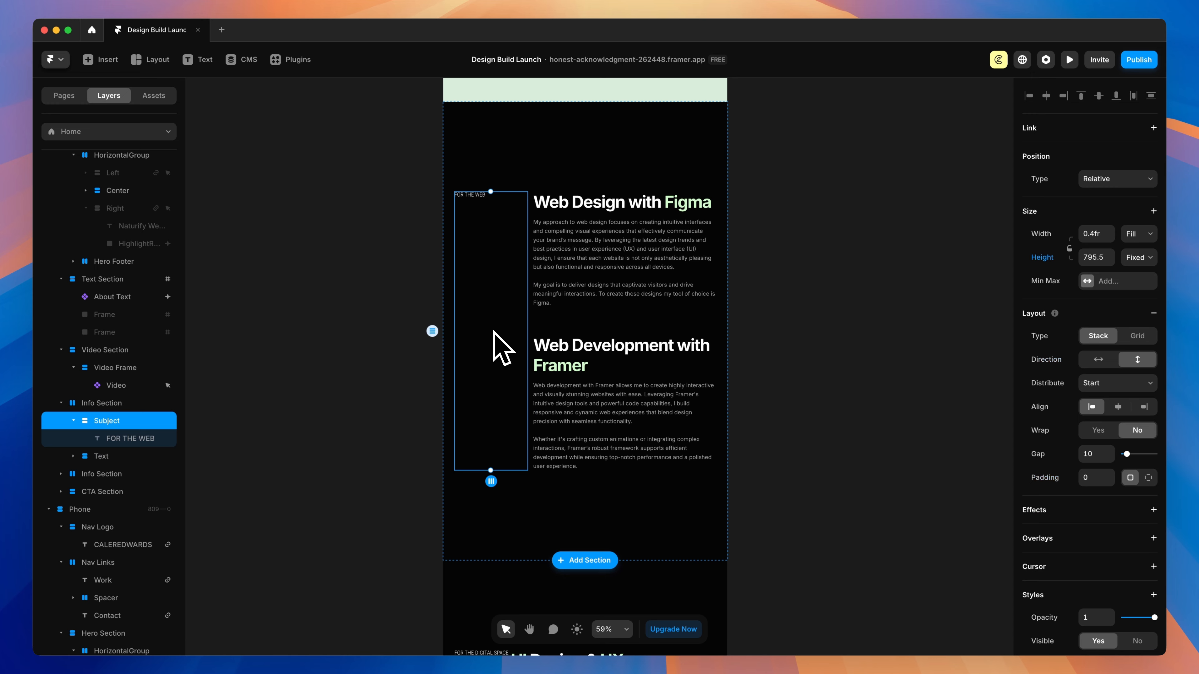
{"action": "key", "text": "BackSpace"}
Set the right padding of the Tablet breakpoint's second Info Section to 32 and remove its Subject frame.
{"action": "scroll", "coordinate": [802, 359], "scroll_direction": "down", "scroll_amount": 5}
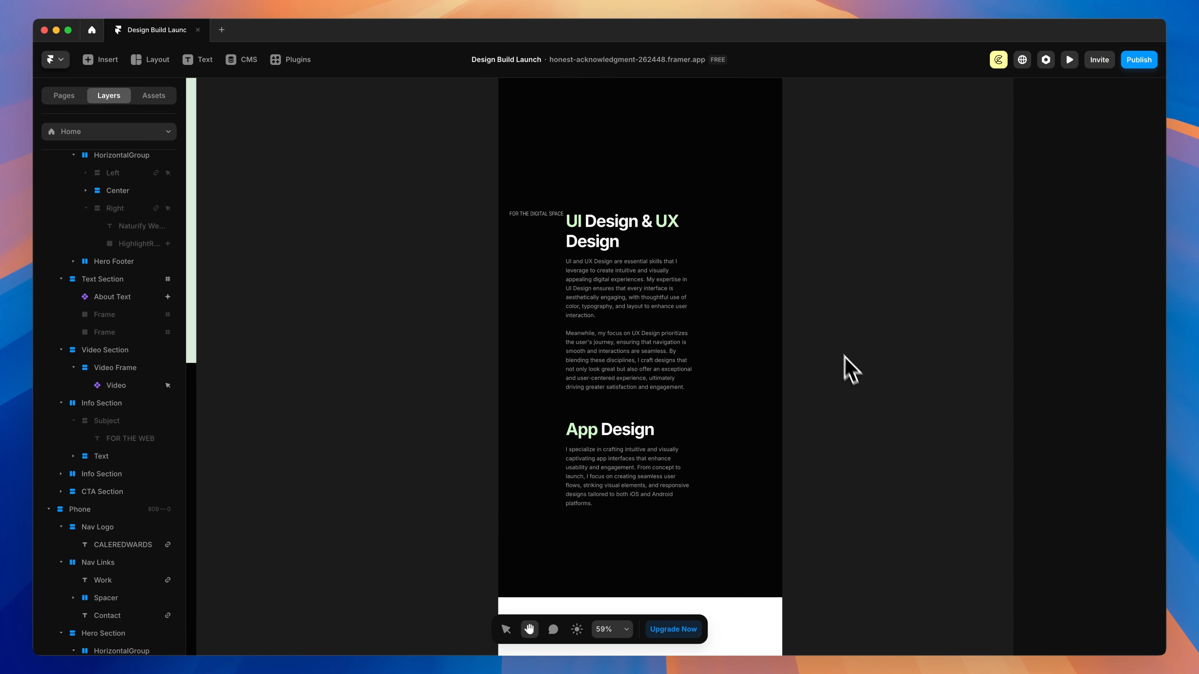
{"action": "left_click", "coordinate": [736, 289]}
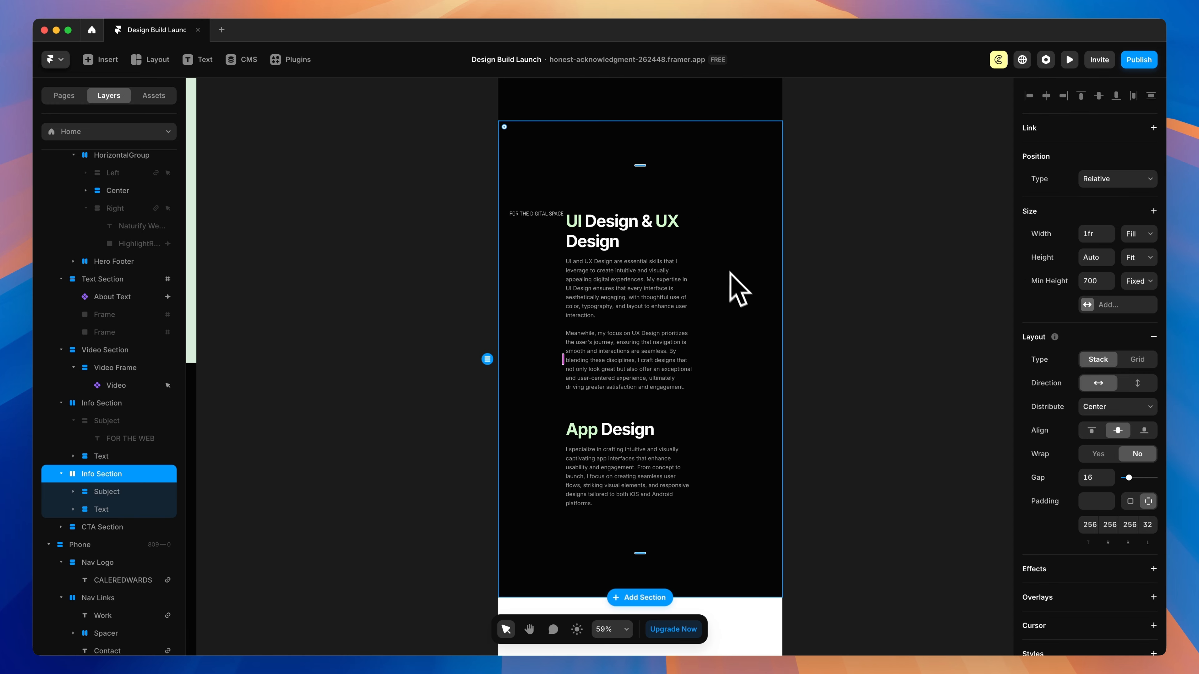
{"action": "left_click", "coordinate": [1117, 527]}
{"action": "type", "text": "32"}
{"action": "key", "text": "Return"}
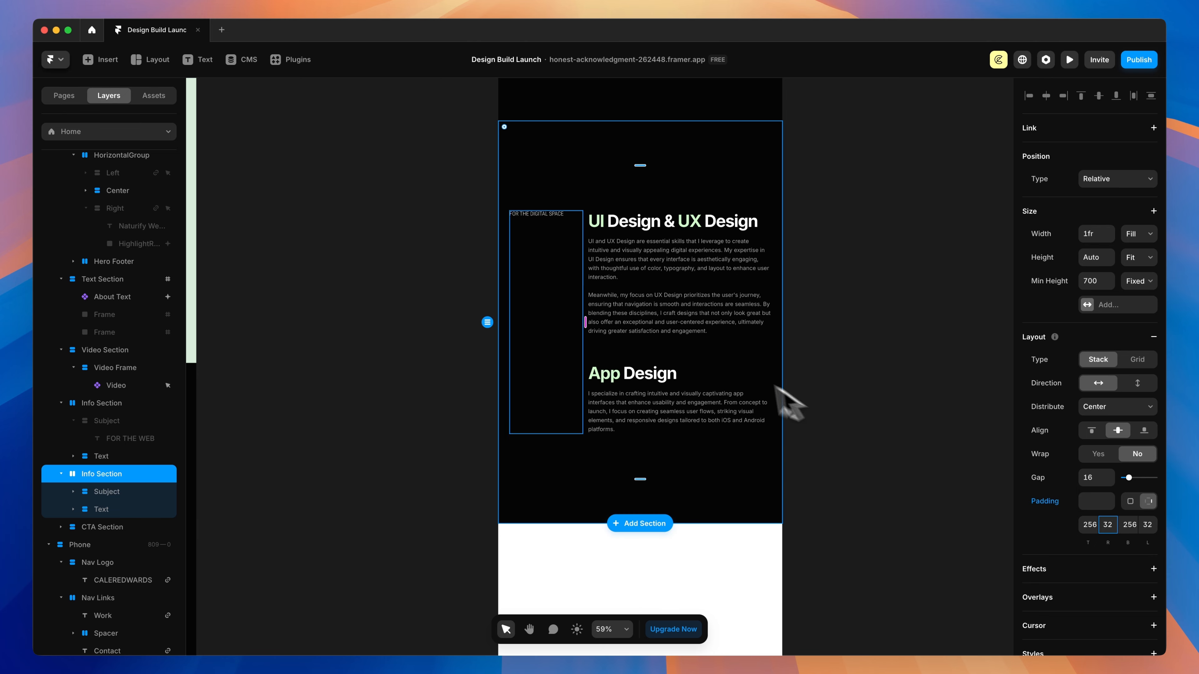
{"action": "left_click", "coordinate": [528, 294]}
{"action": "key", "text": "BackSpace"}
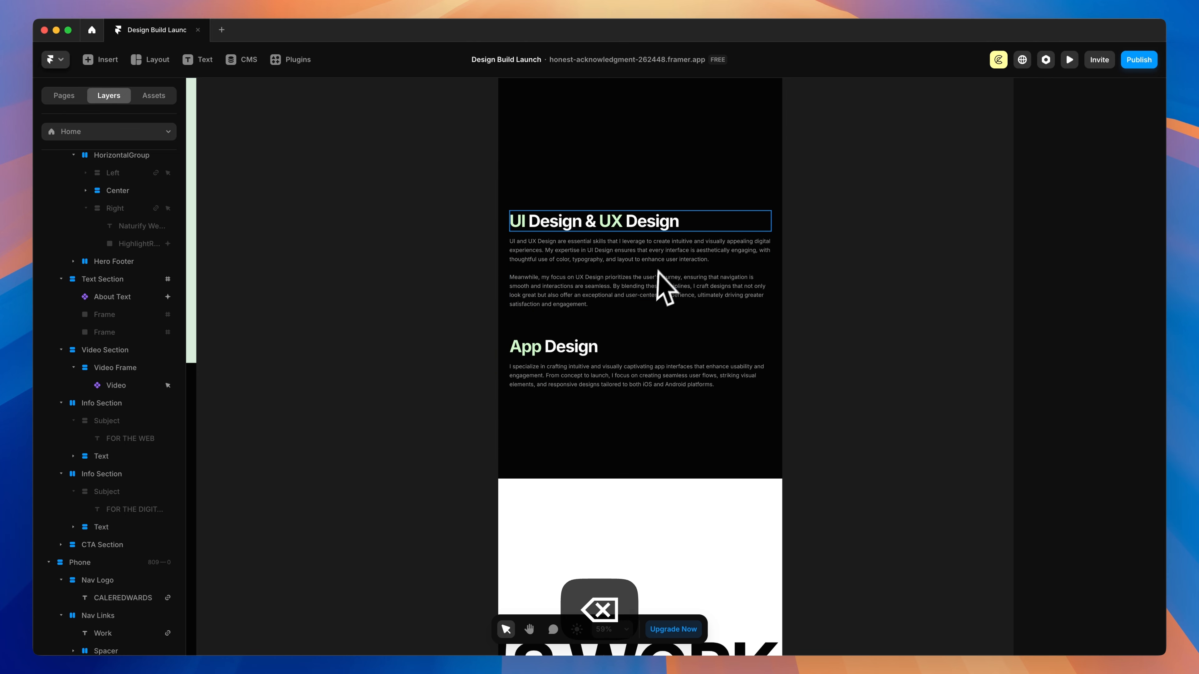
Set the top padding of the Tablet breakpoint's second Info Section to 0.
{"action": "scroll", "coordinate": [697, 260], "scroll_direction": "up", "scroll_amount": 5}
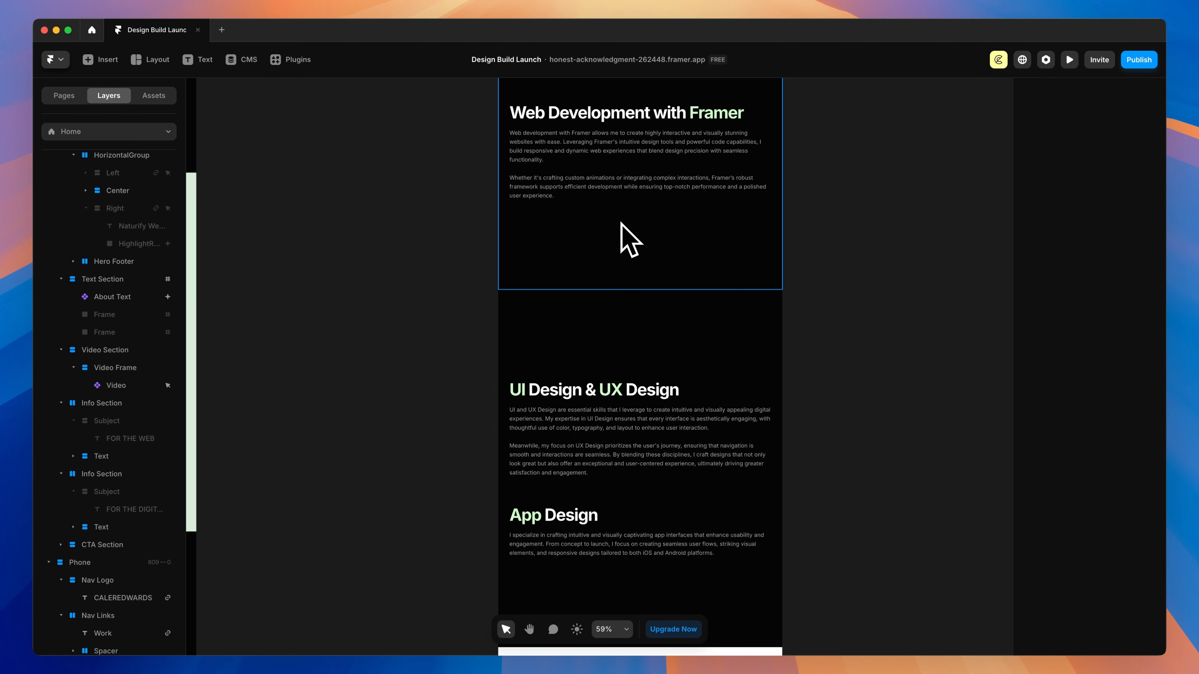
{"action": "left_click", "coordinate": [583, 352]}
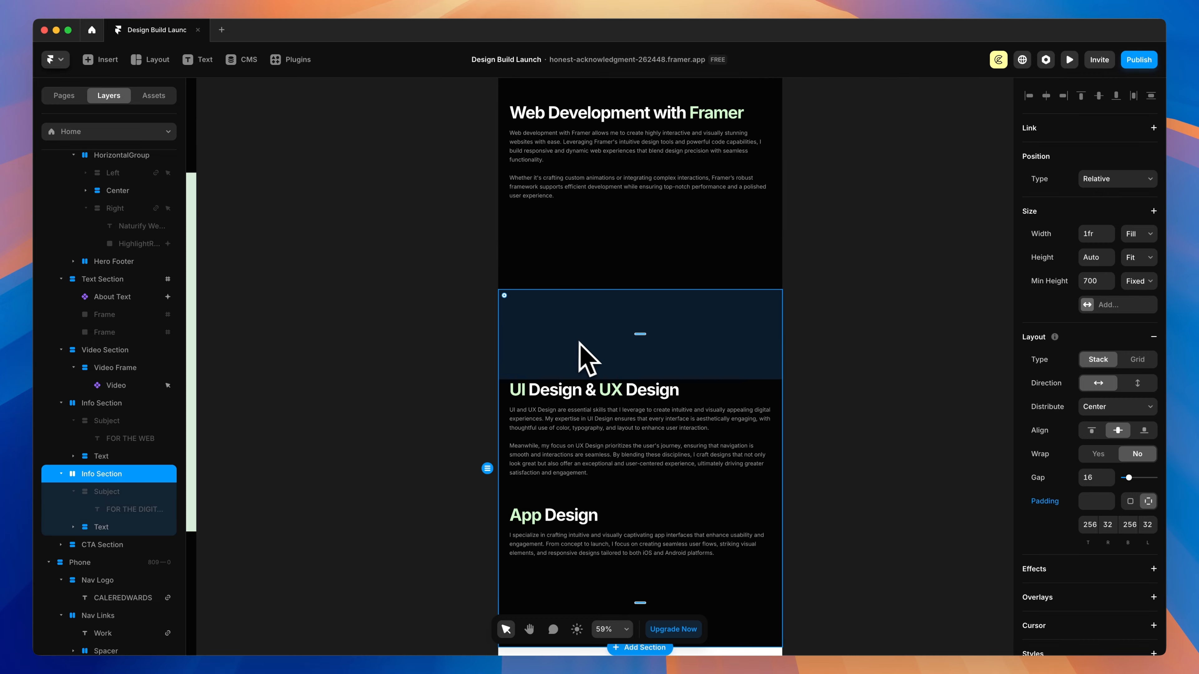
{"action": "type", "text": "0"}
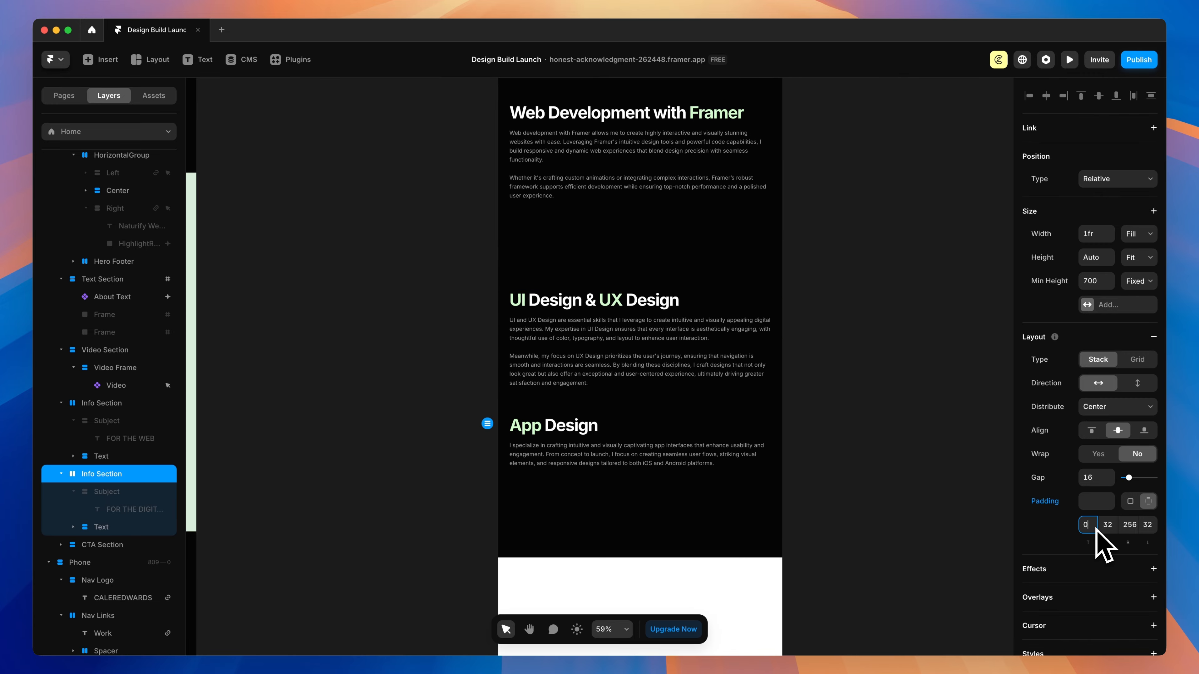
{"action": "scroll", "coordinate": [790, 415], "scroll_direction": "up", "scroll_amount": 5}
{"action": "scroll", "coordinate": [819, 407], "scroll_direction": "down", "scroll_amount": 10}
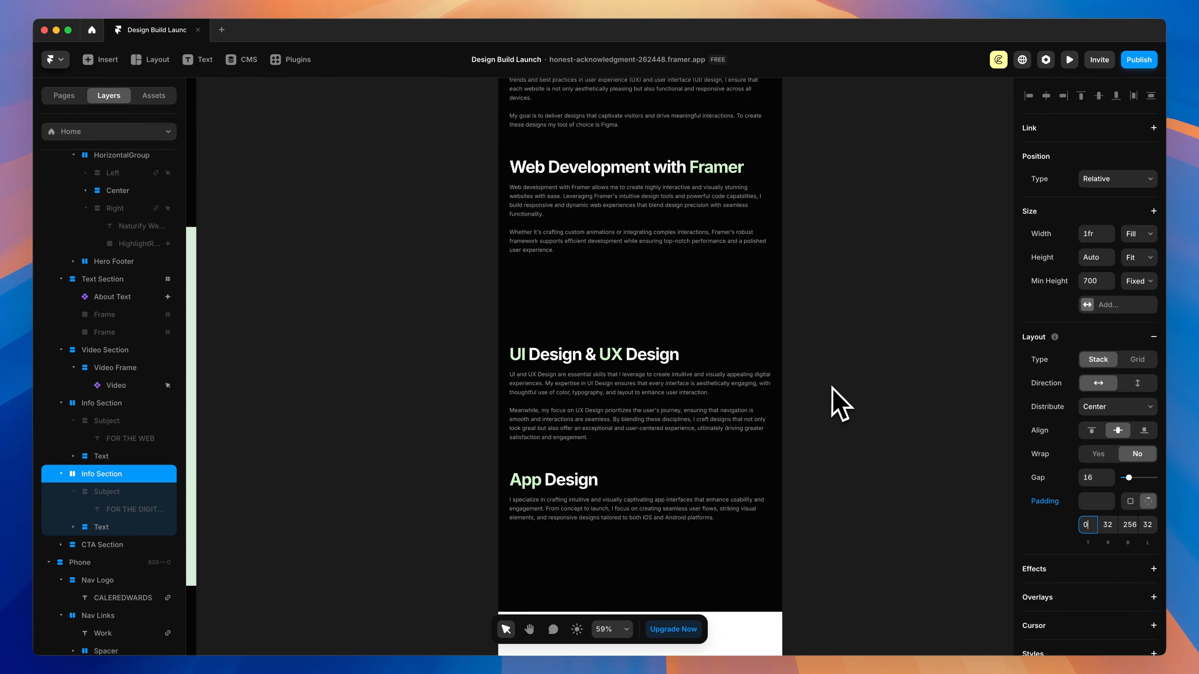
Set the left and right padding of the Phone breakpoint's first Info Section to 16 and remove its Subject frame.
{"action": "scroll", "coordinate": [851, 401], "scroll_direction": "down", "scroll_amount": 5}
{"action": "scroll", "coordinate": [803, 408], "scroll_direction": "down", "scroll_amount": 8}
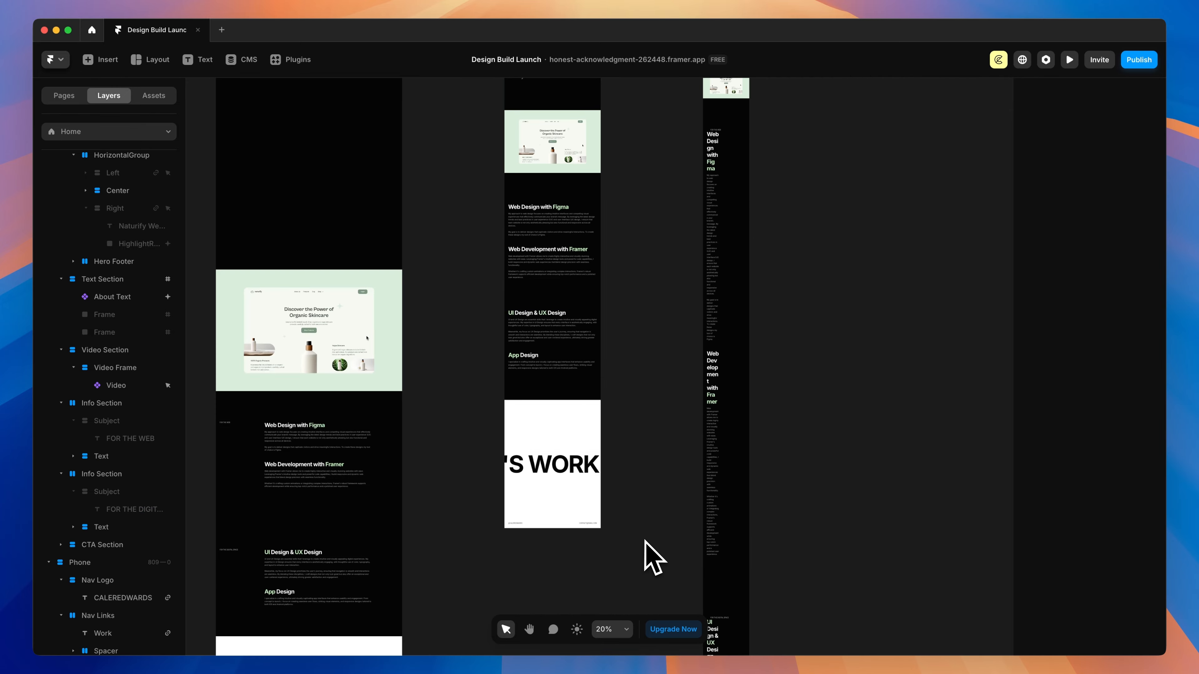
{"action": "scroll", "coordinate": [661, 529], "scroll_direction": "up", "scroll_amount": 3}
{"action": "scroll", "coordinate": [712, 220], "scroll_direction": "up", "scroll_amount": 8}
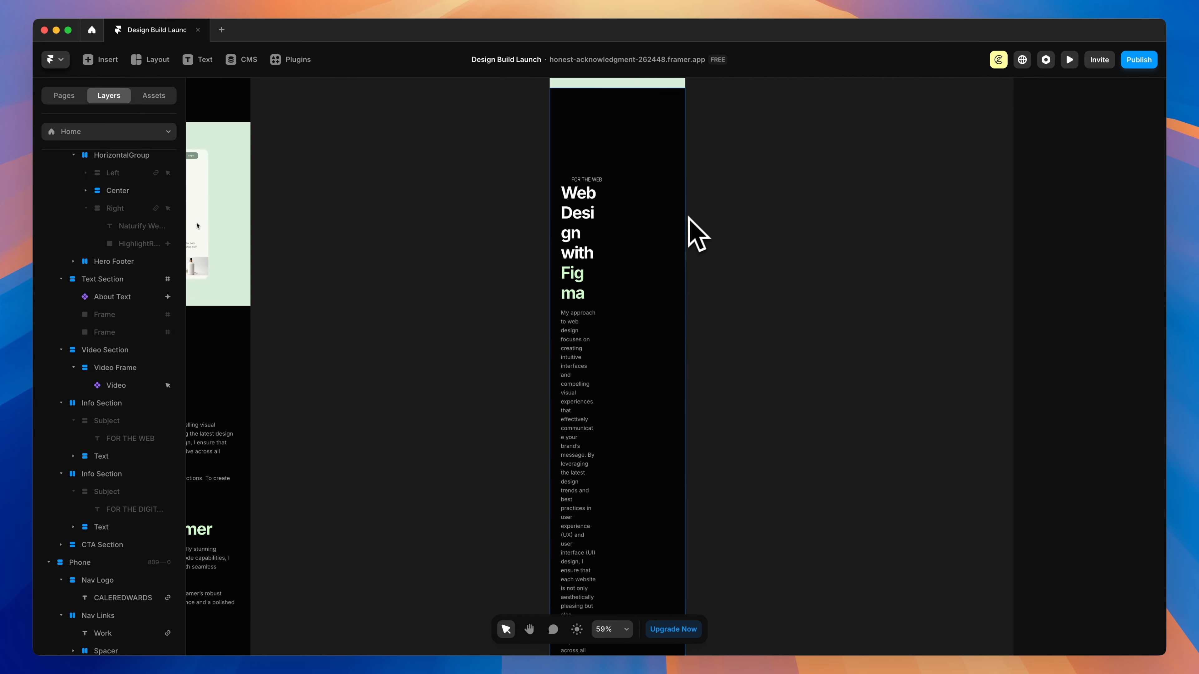
{"action": "scroll", "coordinate": [689, 219], "scroll_direction": "down", "scroll_amount": 1}
{"action": "scroll", "coordinate": [669, 231], "scroll_direction": "right", "scroll_amount": 1}
{"action": "left_click", "coordinate": [649, 229]}
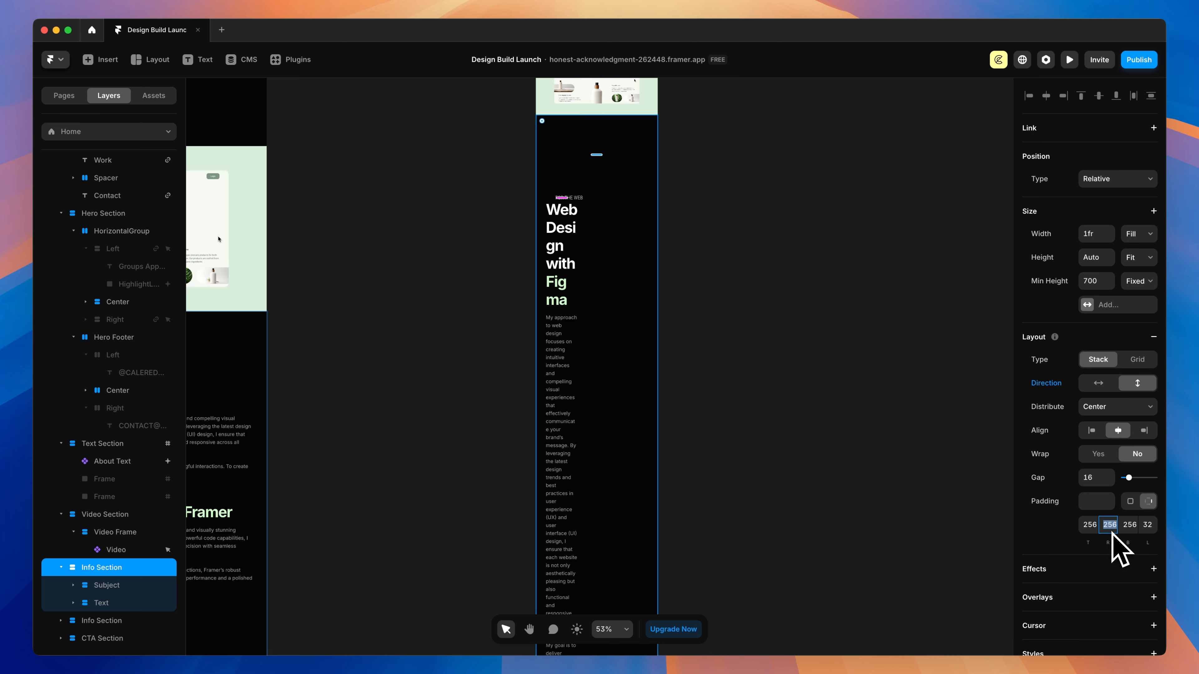
{"action": "type", "text": "16"}
{"action": "left_click", "coordinate": [1155, 528]}
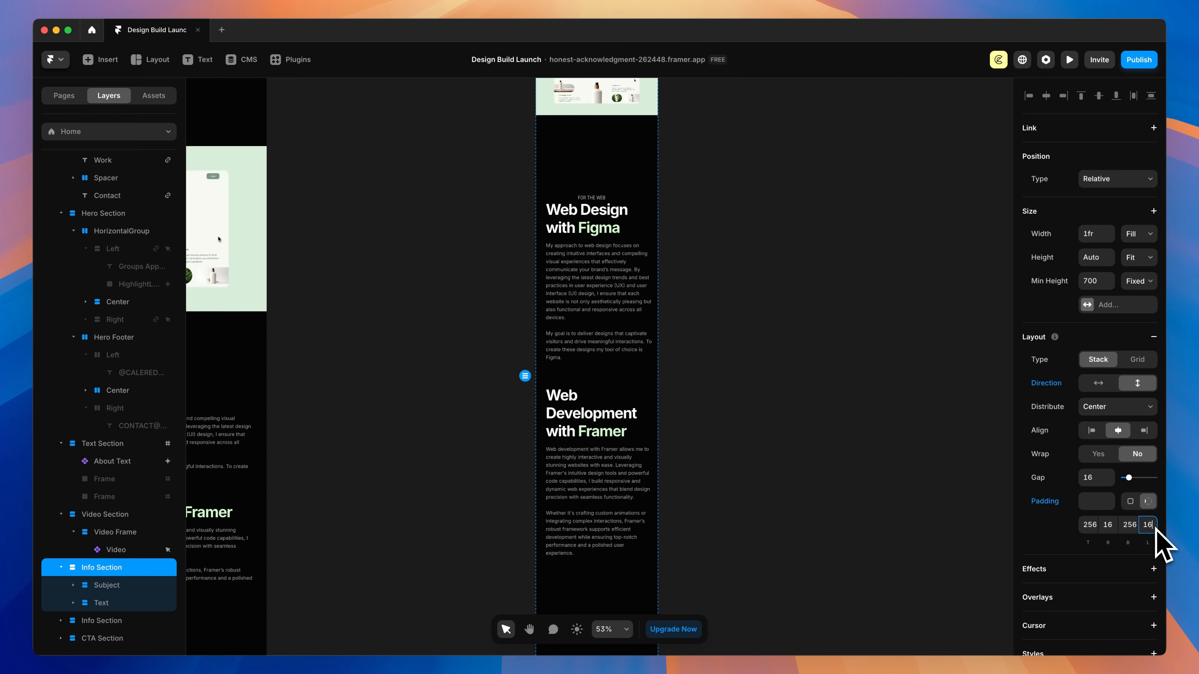
{"action": "key", "text": "Return"}
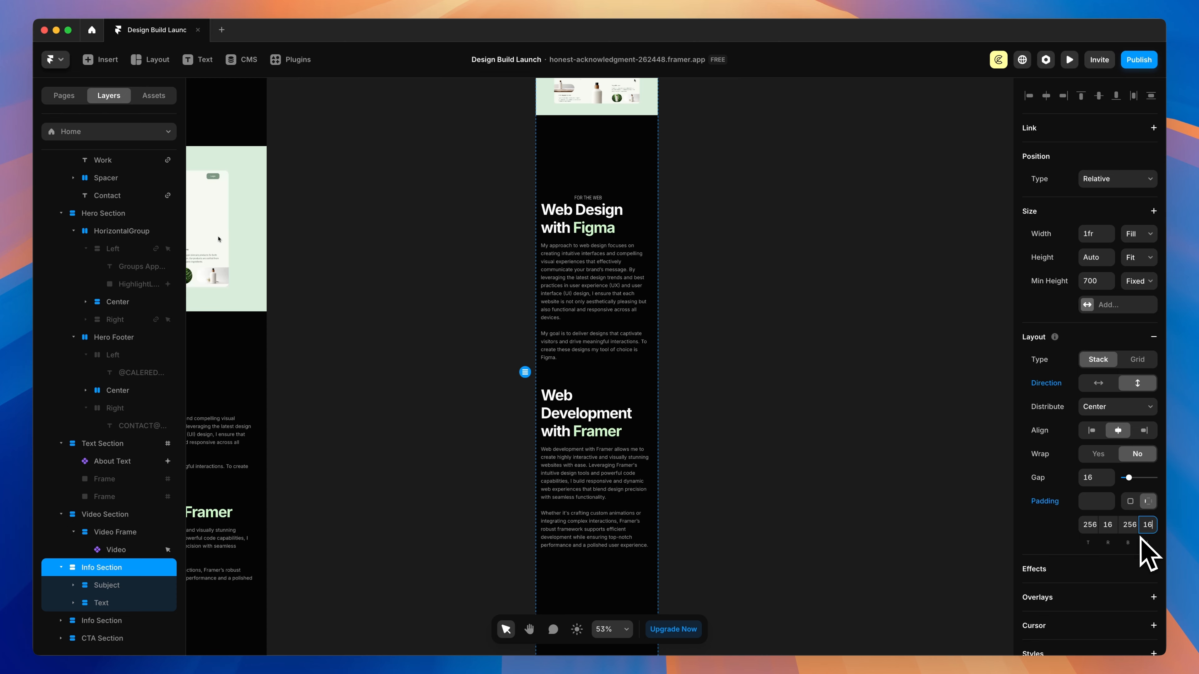
{"action": "left_click", "coordinate": [131, 586]}
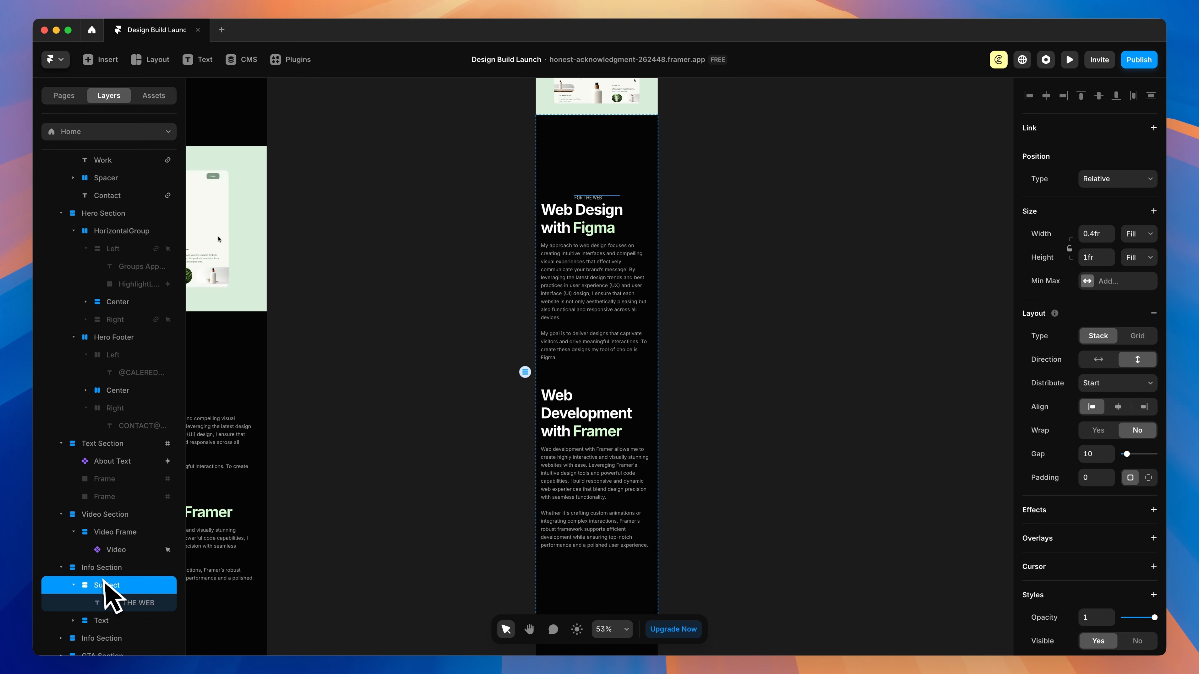
{"action": "key", "text": "BackSpace"}
Remove the "FOR THE DIGITAL SPACE" Subject frame from the Phone breakpoint's second Info Section.
{"action": "scroll", "coordinate": [661, 335], "scroll_direction": "down", "scroll_amount": 6}
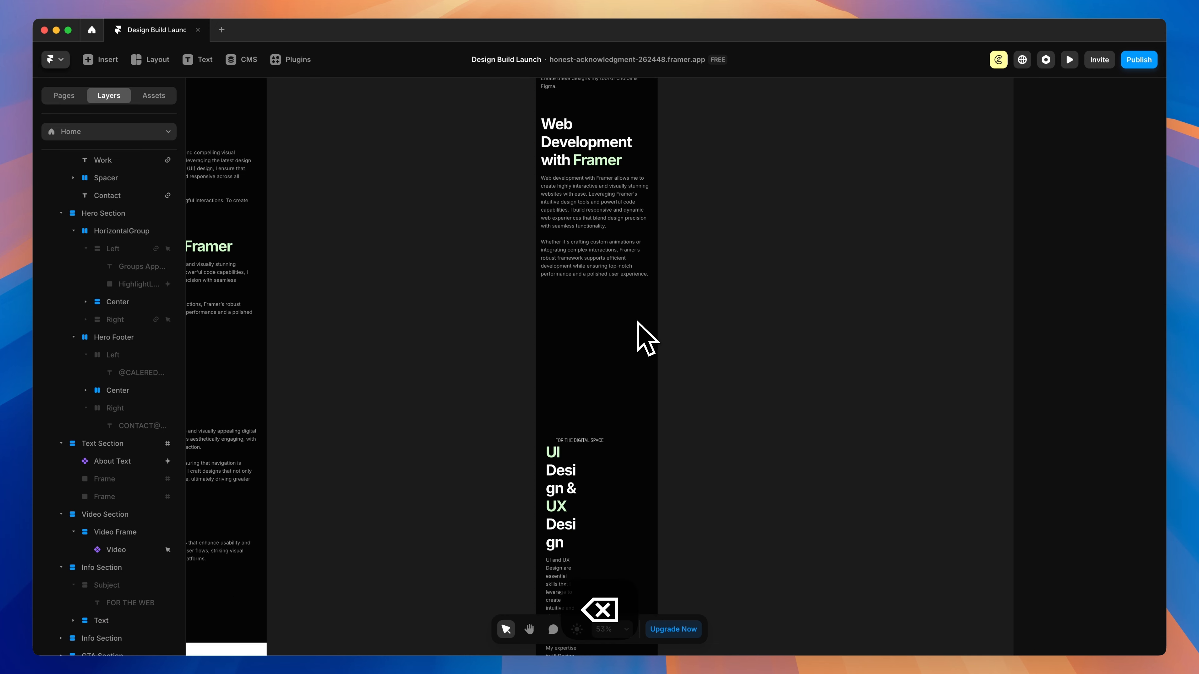
{"action": "left_click", "coordinate": [614, 482]}
{"action": "scroll", "coordinate": [85, 619], "scroll_direction": "down", "scroll_amount": 3}
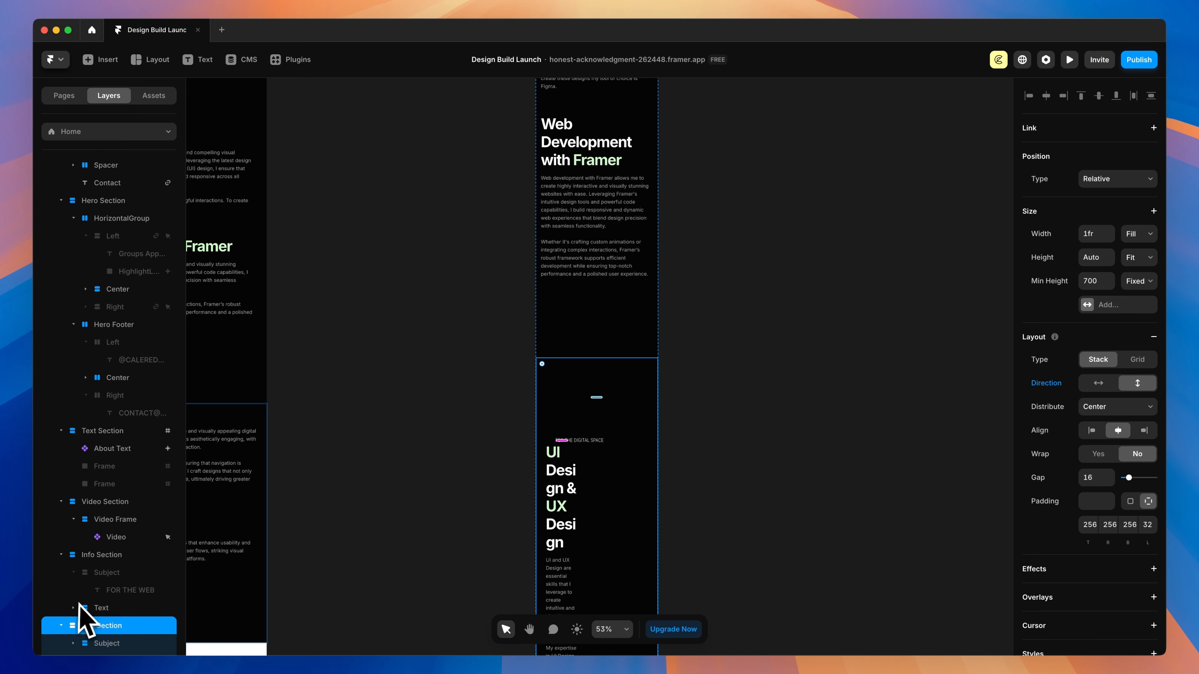
{"action": "left_click", "coordinate": [105, 605]}
{"action": "key", "text": "BackSpace"}
Set the Phone breakpoint's second Info Section padding to 16 on the left and right and 0 at the top.
{"action": "left_click", "coordinate": [614, 485]}
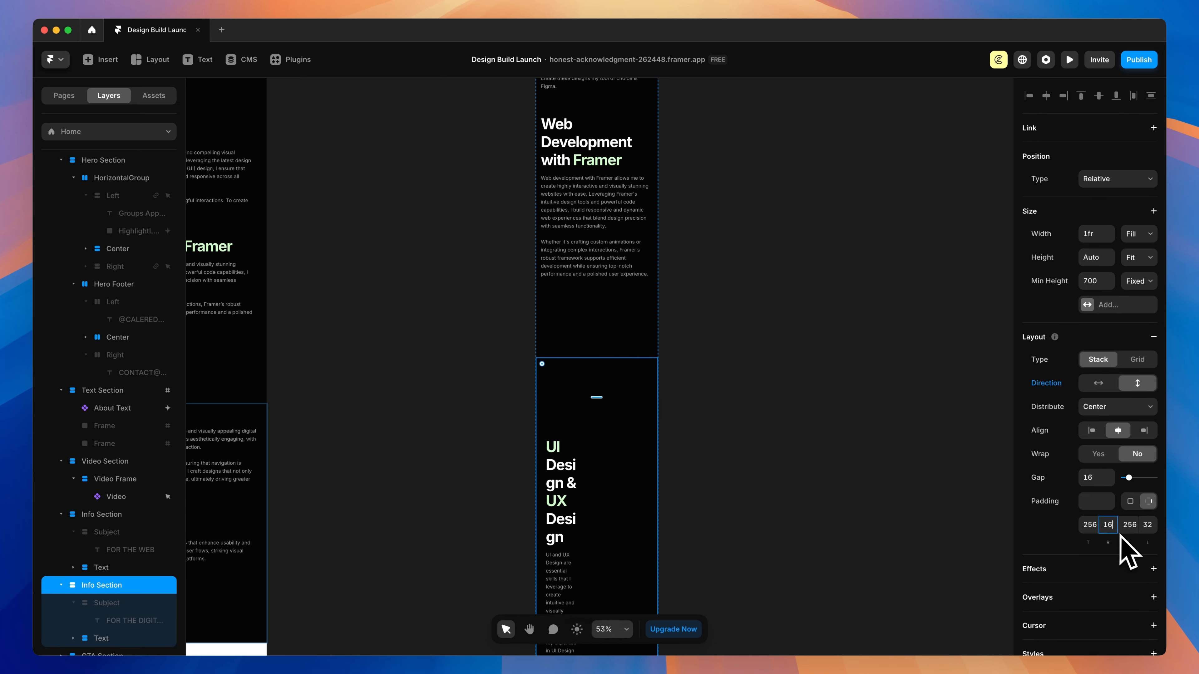
{"action": "key", "text": "Return"}
{"action": "left_click", "coordinate": [1085, 525]}
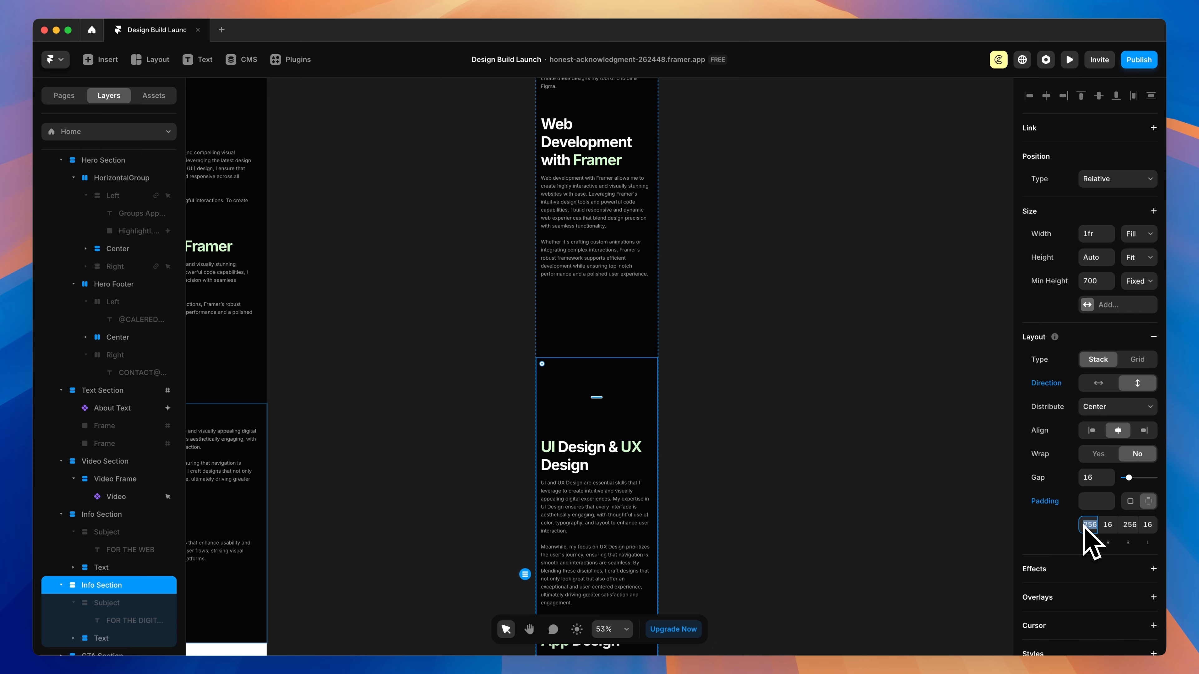
{"action": "type", "text": "0"}
{"action": "key", "text": "Return"}
{"action": "scroll", "coordinate": [581, 278], "scroll_direction": "up", "scroll_amount": 5}
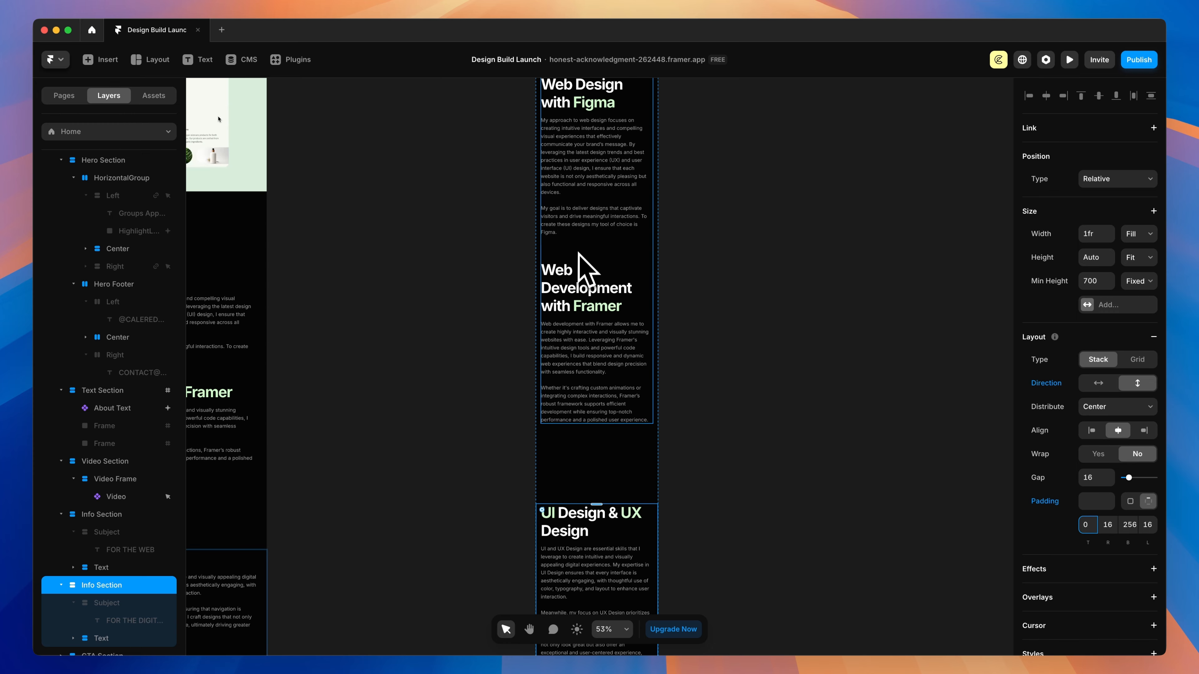
{"action": "scroll", "coordinate": [659, 410], "scroll_direction": "up", "scroll_amount": 2}
Remove the oversized Ticker from the Stack in the Phone breakpoint's CTA Section.
{"action": "scroll", "coordinate": [642, 392], "scroll_direction": "down", "scroll_amount": 10}
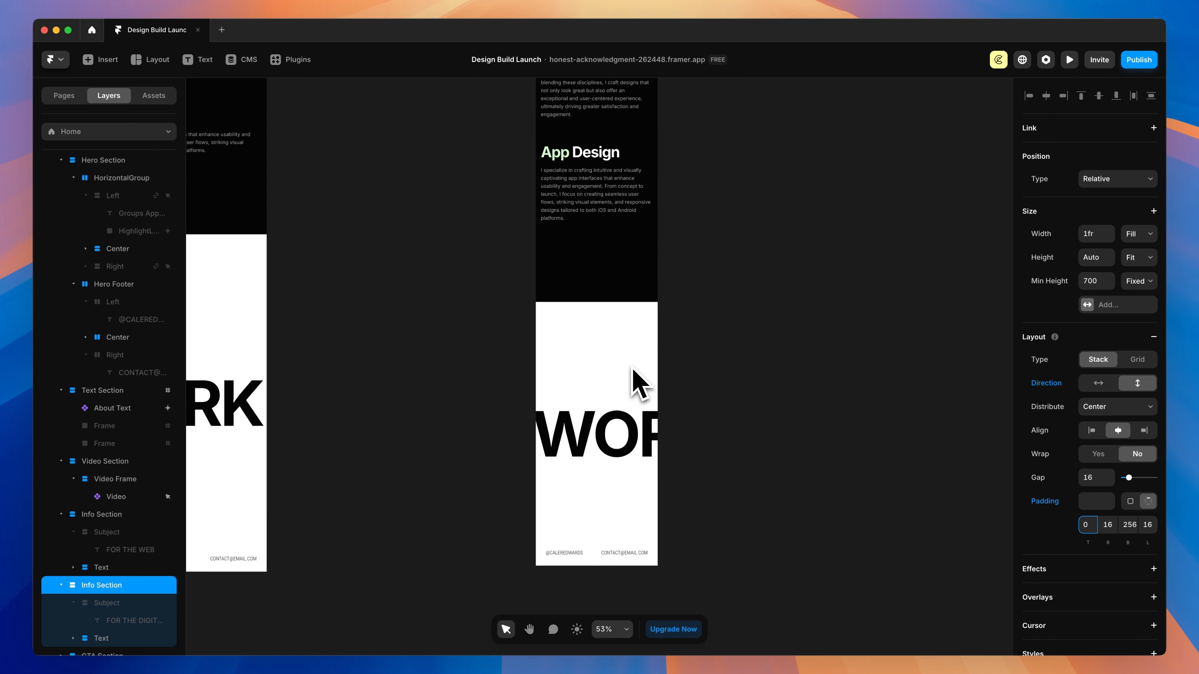
{"action": "scroll", "coordinate": [651, 397], "scroll_direction": "down", "scroll_amount": 1}
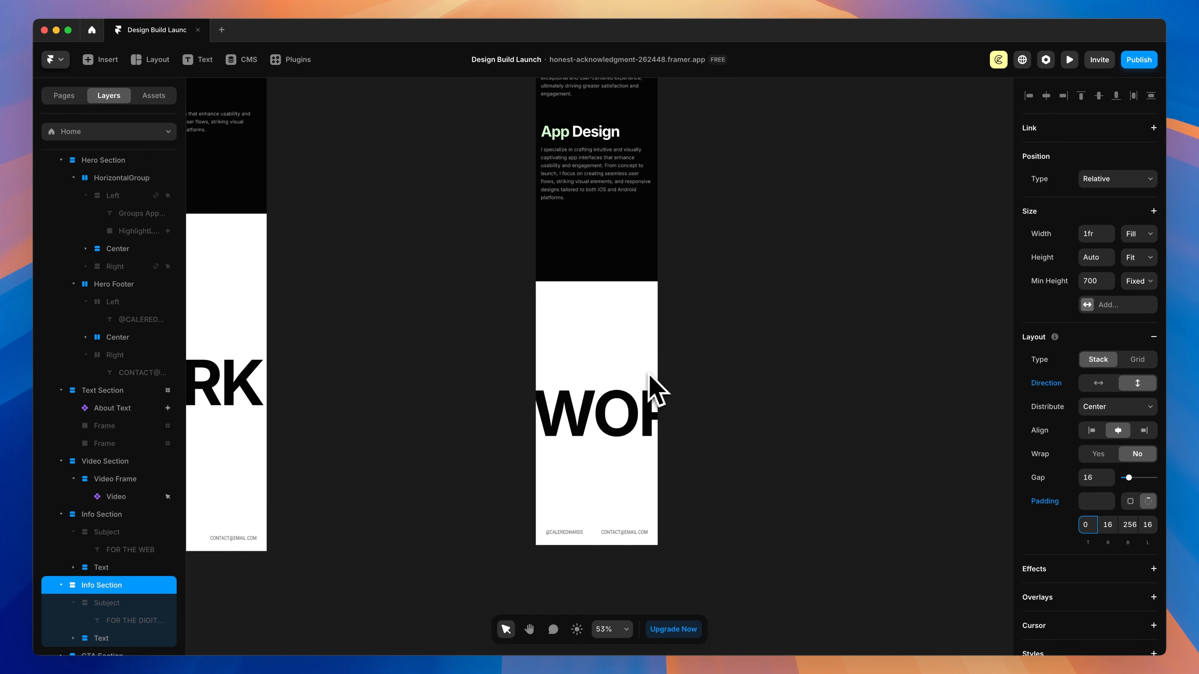
{"action": "left_click", "coordinate": [577, 423]}
{"action": "key", "text": "BackSpace"}
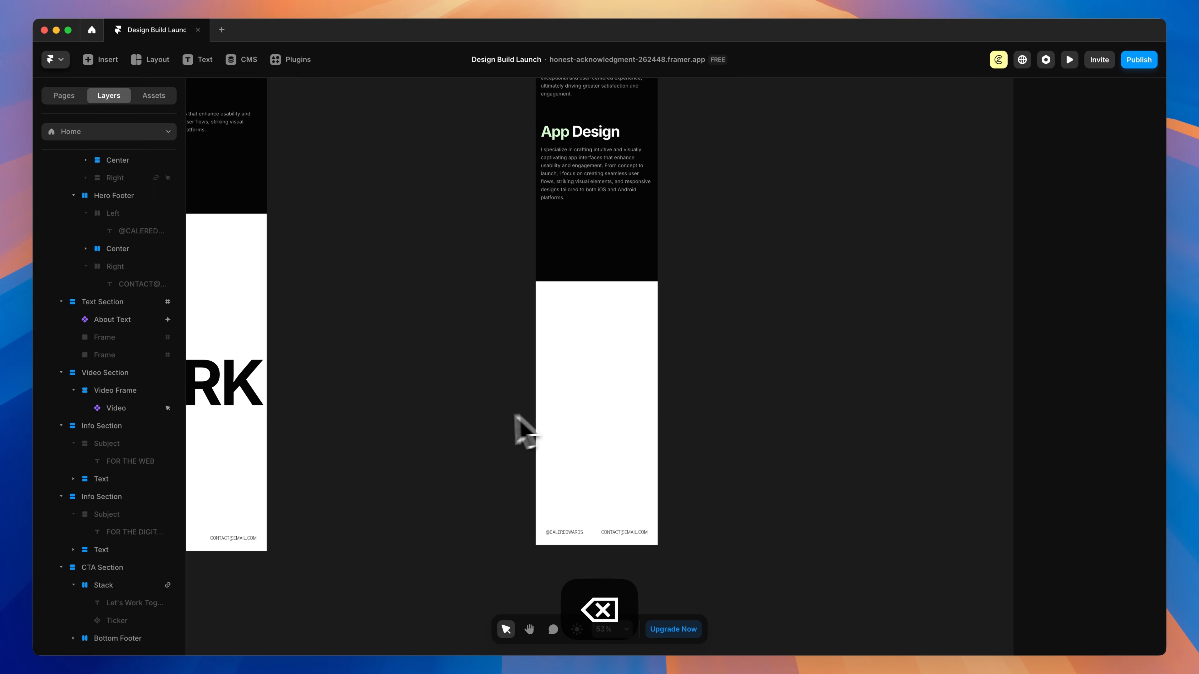
Add a text layer with the placeholder "asdfasdf" inside the Phone CTA Section's Stack.
{"action": "left_click", "coordinate": [581, 430]}
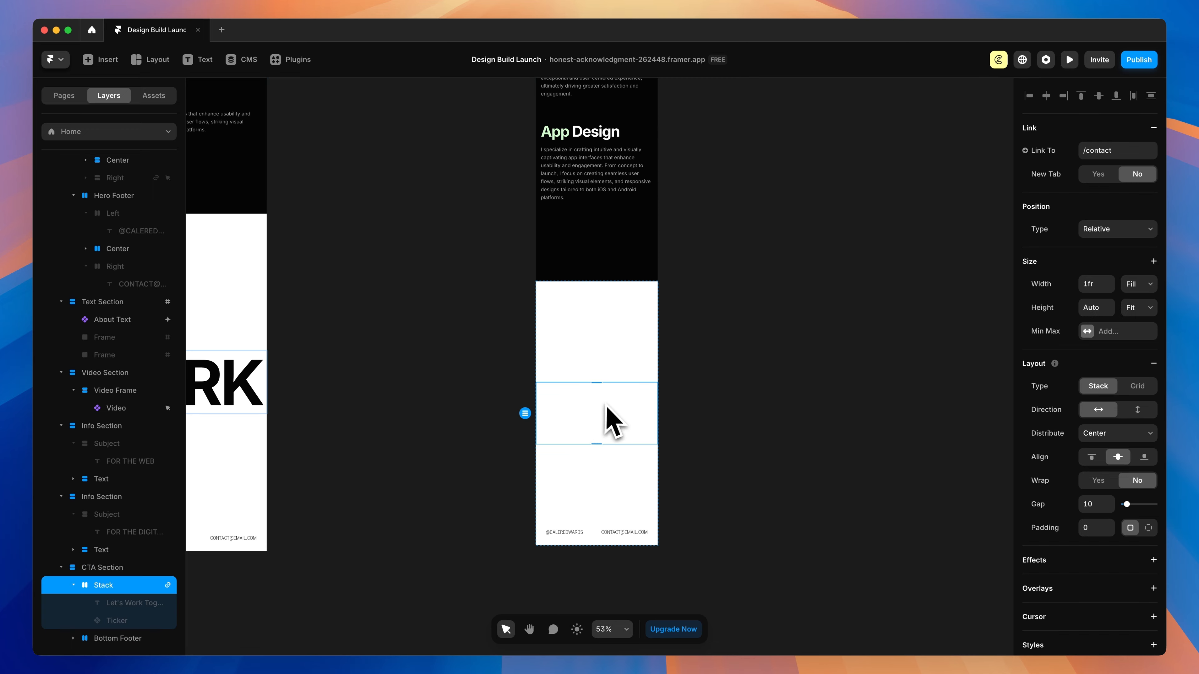
{"action": "key", "text": "t"}
{"action": "left_click", "coordinate": [600, 429]}
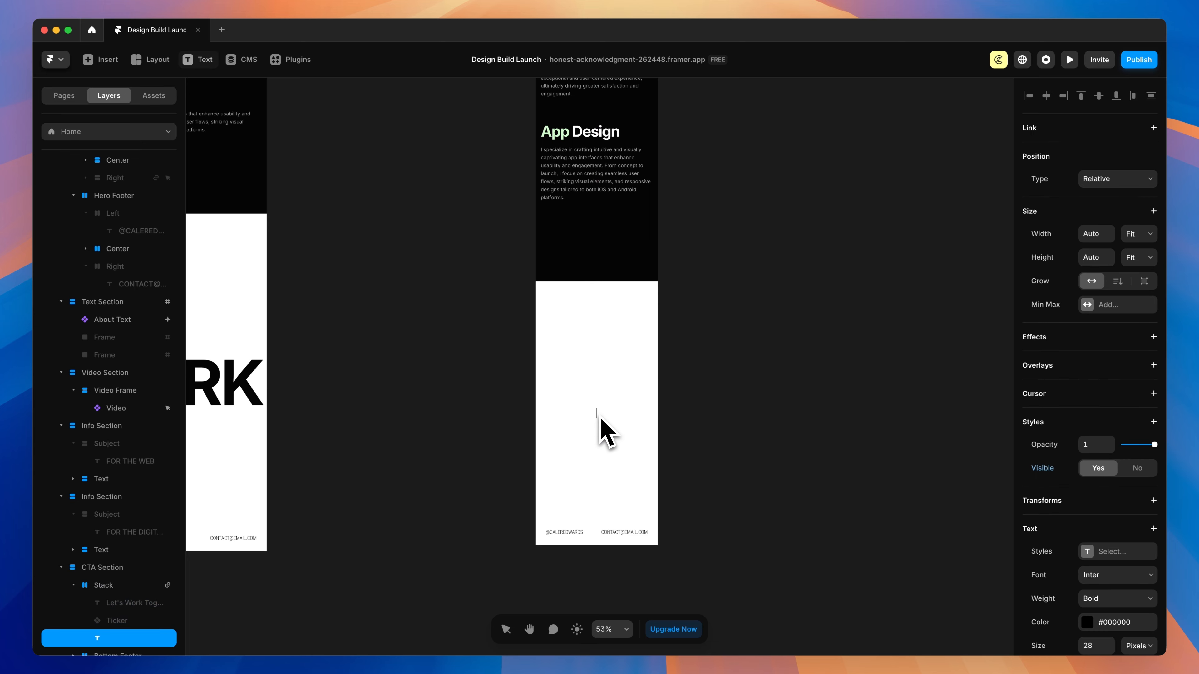
{"action": "type", "text": "asdfasdf"}
{"action": "left_click", "coordinate": [701, 468]}
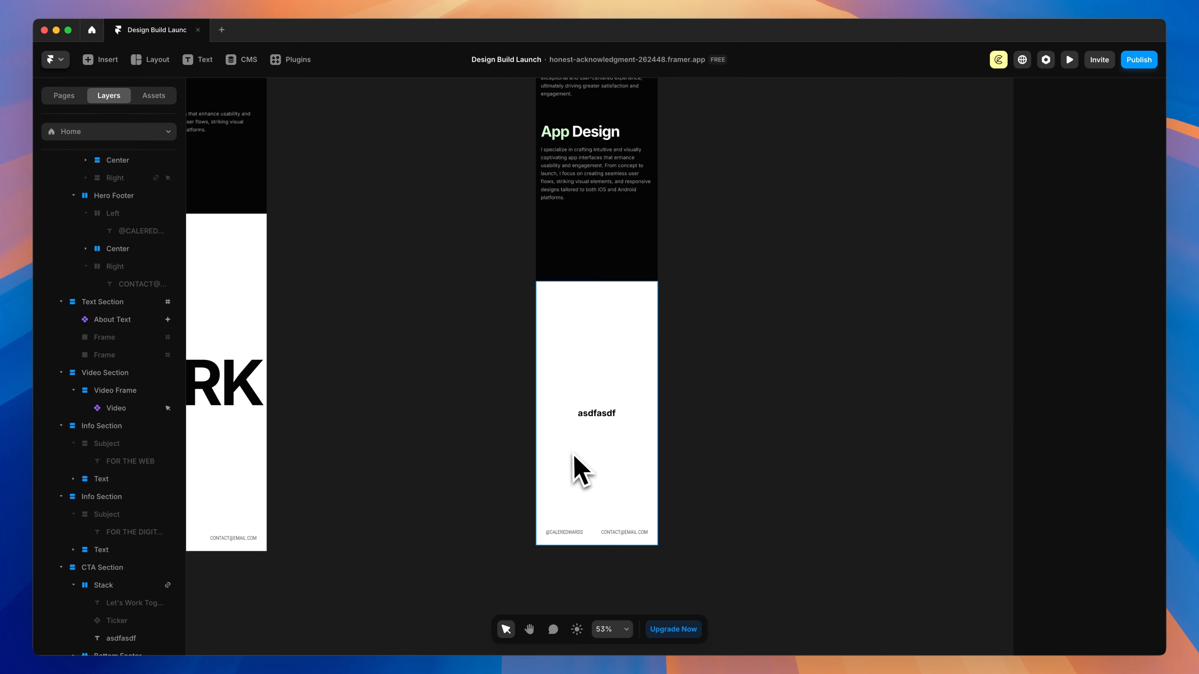
Replace the placeholder text in the Phone CTA Section with "Let's Work Together".
{"action": "left_click", "coordinate": [574, 428]}
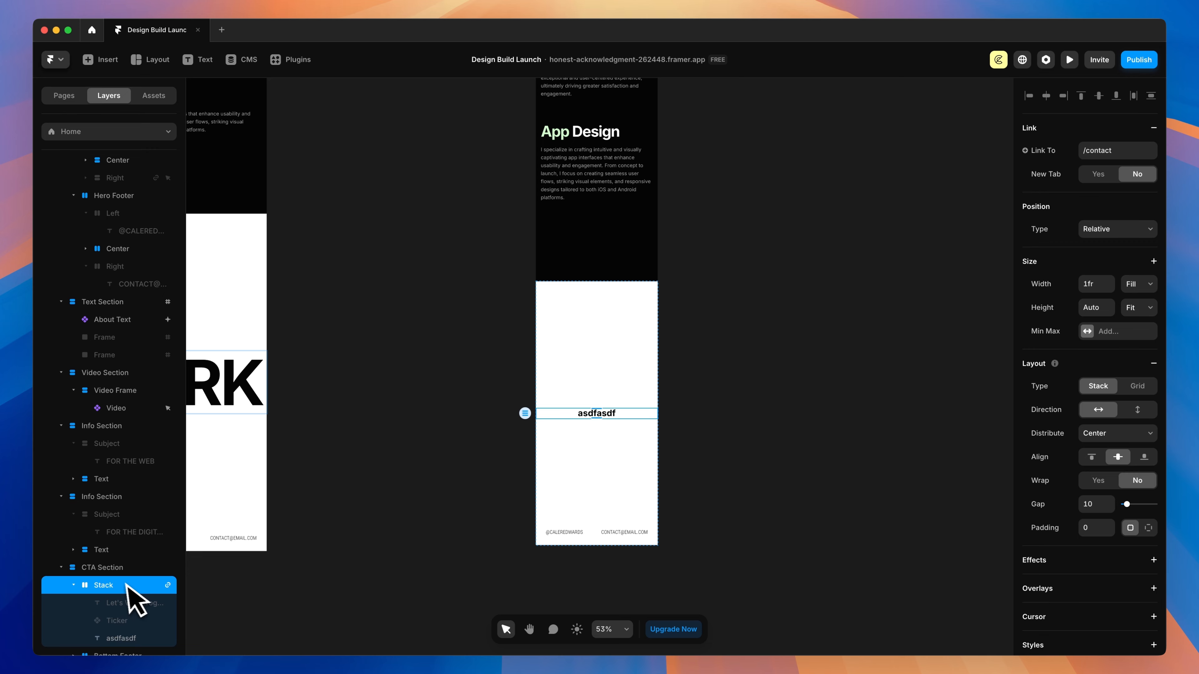
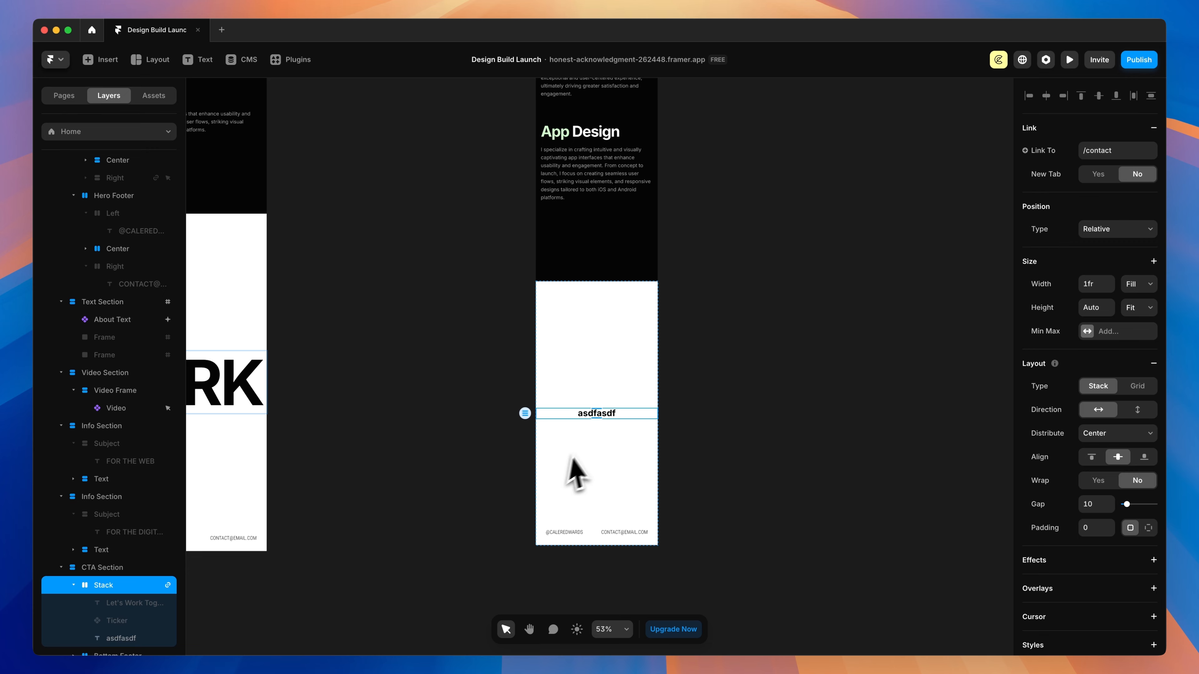
{"action": "double_click", "coordinate": [609, 418]}
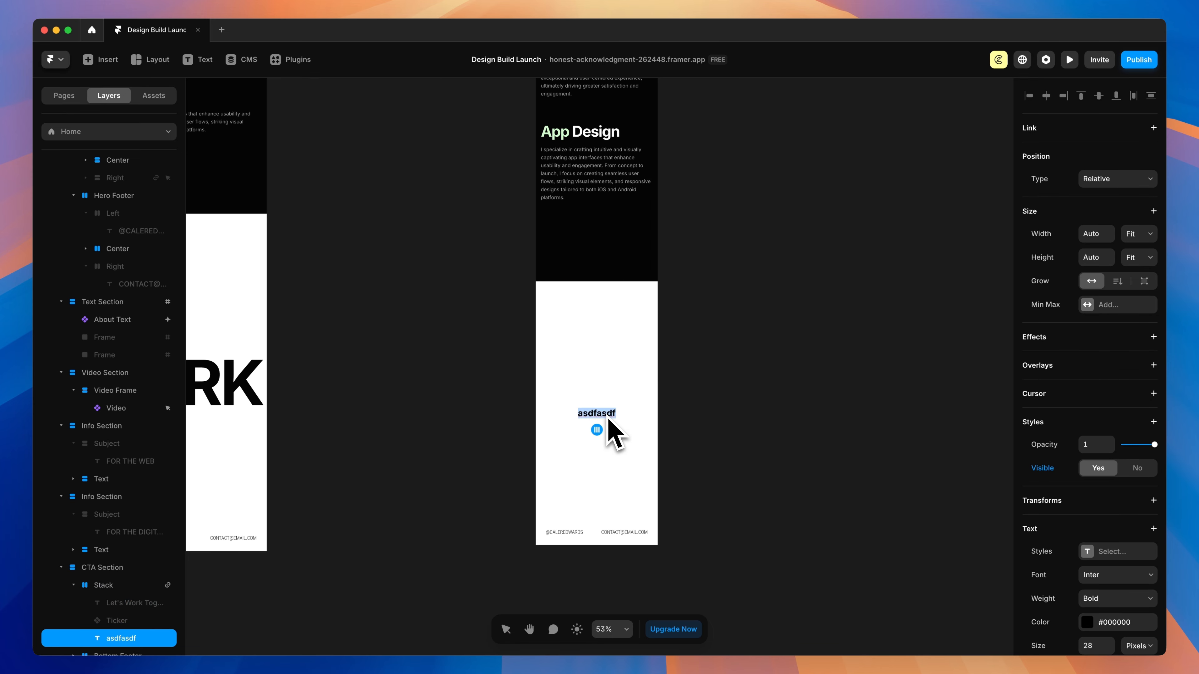
{"action": "left_click", "coordinate": [750, 365]}
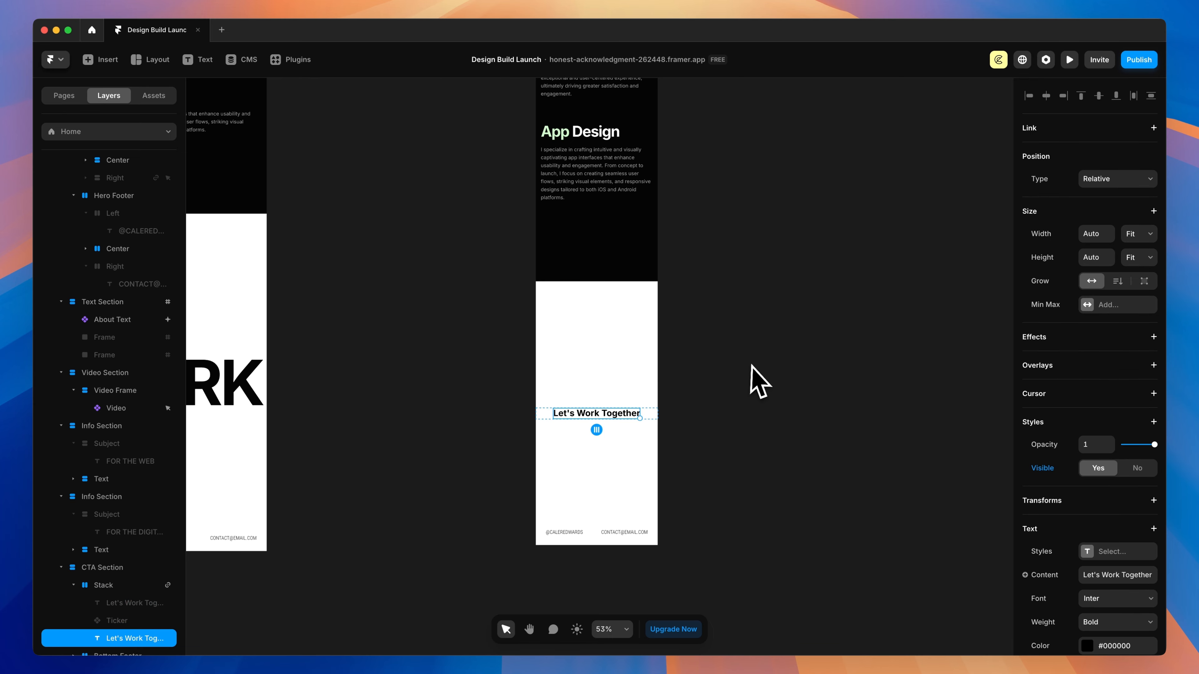
{"action": "left_click", "coordinate": [757, 364]}
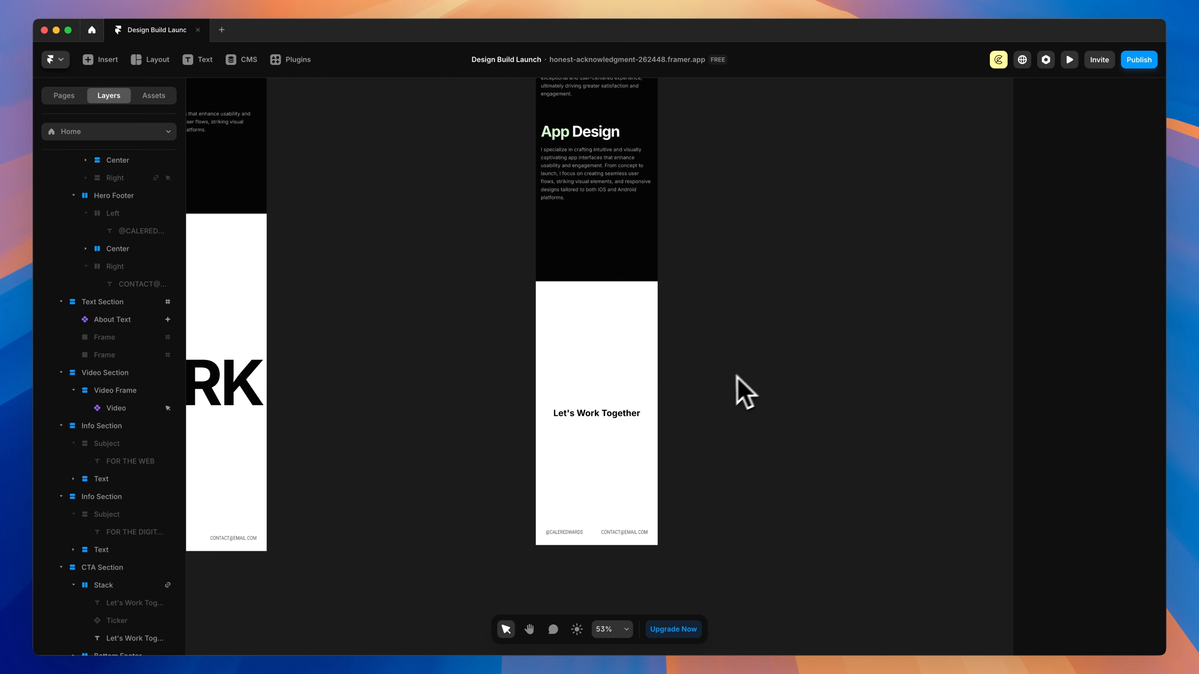
{"action": "left_click", "coordinate": [631, 413]}
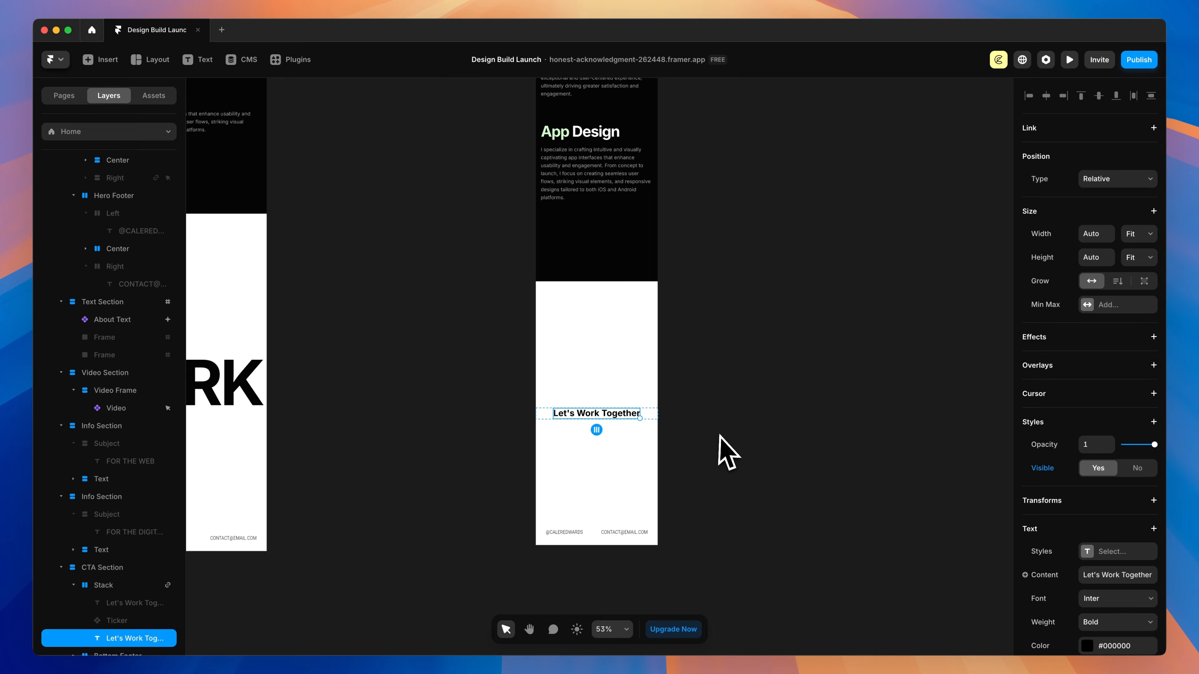
{"action": "left_click", "coordinate": [655, 418]}
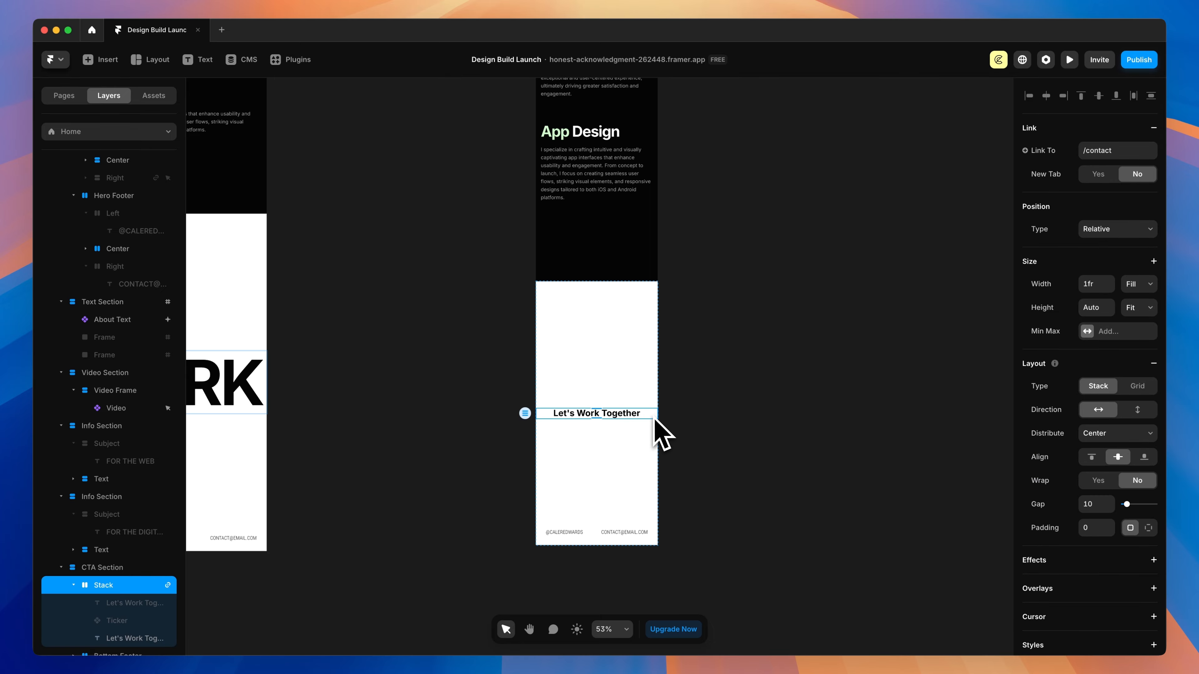
{"action": "left_click", "coordinate": [737, 414]}
{"action": "scroll", "coordinate": [793, 422], "scroll_direction": "down", "scroll_amount": 10}
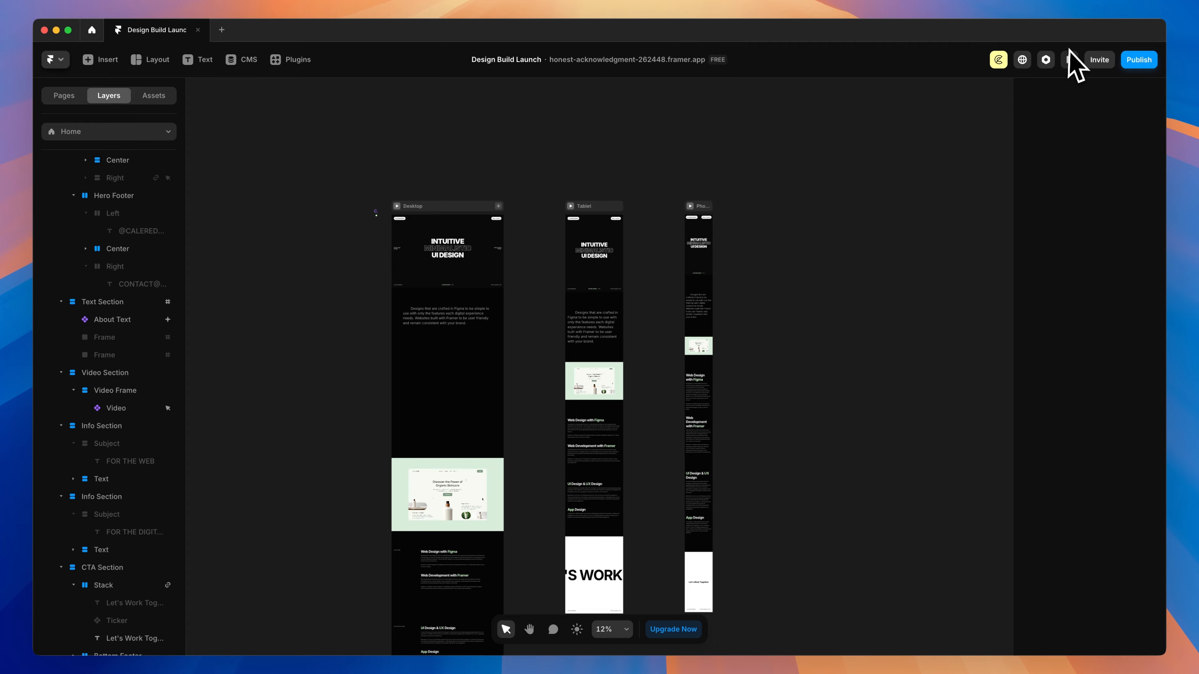
Preview the Home page at the 1030 tablet width and look through the hero, about text and video sections.
{"action": "left_click", "coordinate": [1070, 60]}
{"action": "left_click_drag", "start_coordinate": [1069, 350], "coordinate": [918, 364]}
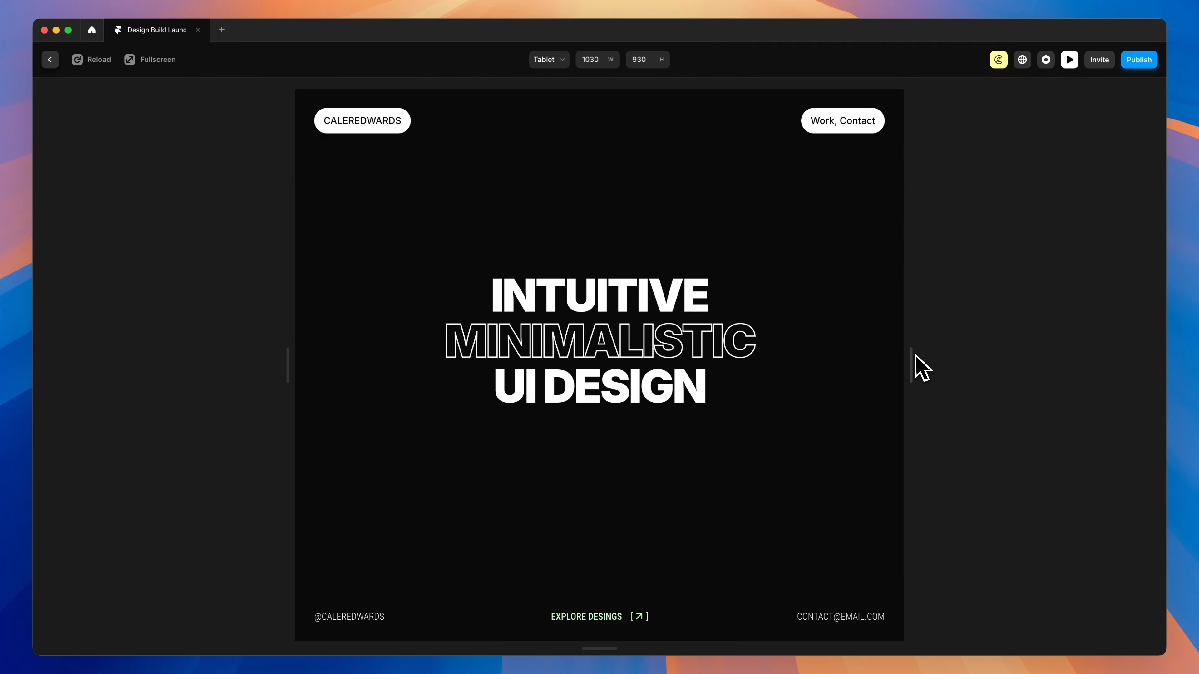
{"action": "scroll", "coordinate": [849, 366], "scroll_direction": "down", "scroll_amount": 6}
{"action": "scroll", "coordinate": [864, 368], "scroll_direction": "down", "scroll_amount": 5}
{"action": "scroll", "coordinate": [887, 373], "scroll_direction": "up", "scroll_amount": 5}
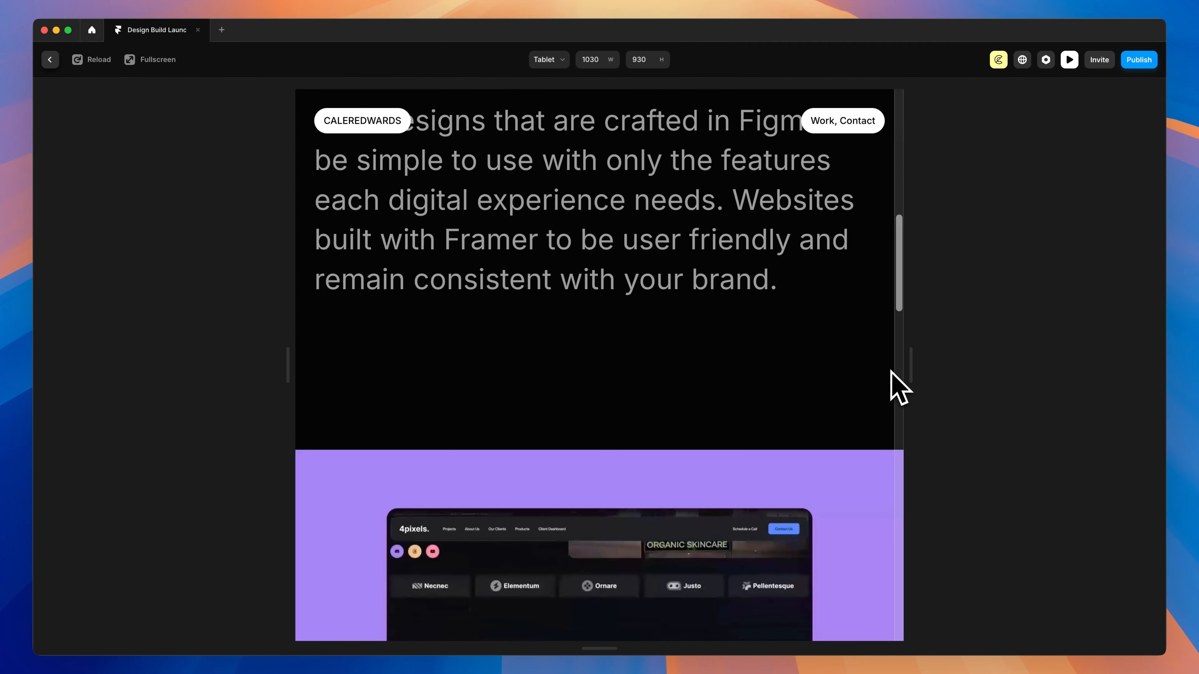
Narrow the preview to a width of 866, review the video and info sections, and return to the canvas.
{"action": "left_click_drag", "start_coordinate": [911, 367], "coordinate": [873, 394]}
{"action": "scroll", "coordinate": [803, 396], "scroll_direction": "down", "scroll_amount": 5}
{"action": "scroll", "coordinate": [795, 397], "scroll_direction": "down", "scroll_amount": 15}
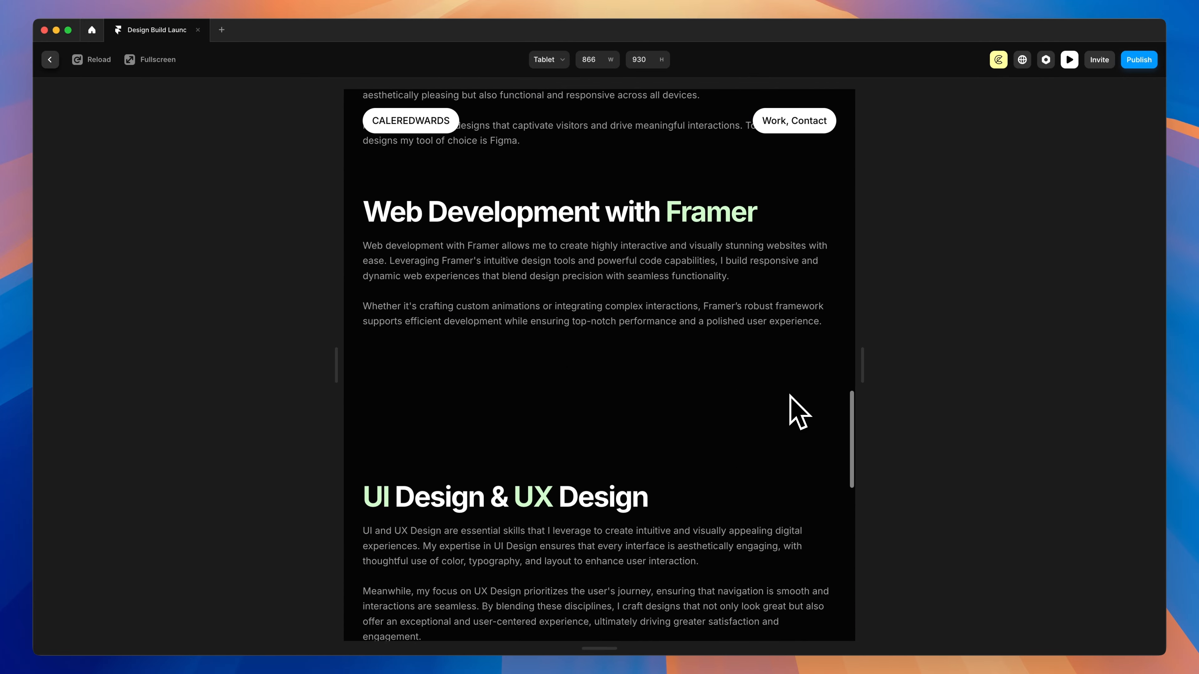
{"action": "scroll", "coordinate": [789, 406], "scroll_direction": "up", "scroll_amount": 15}
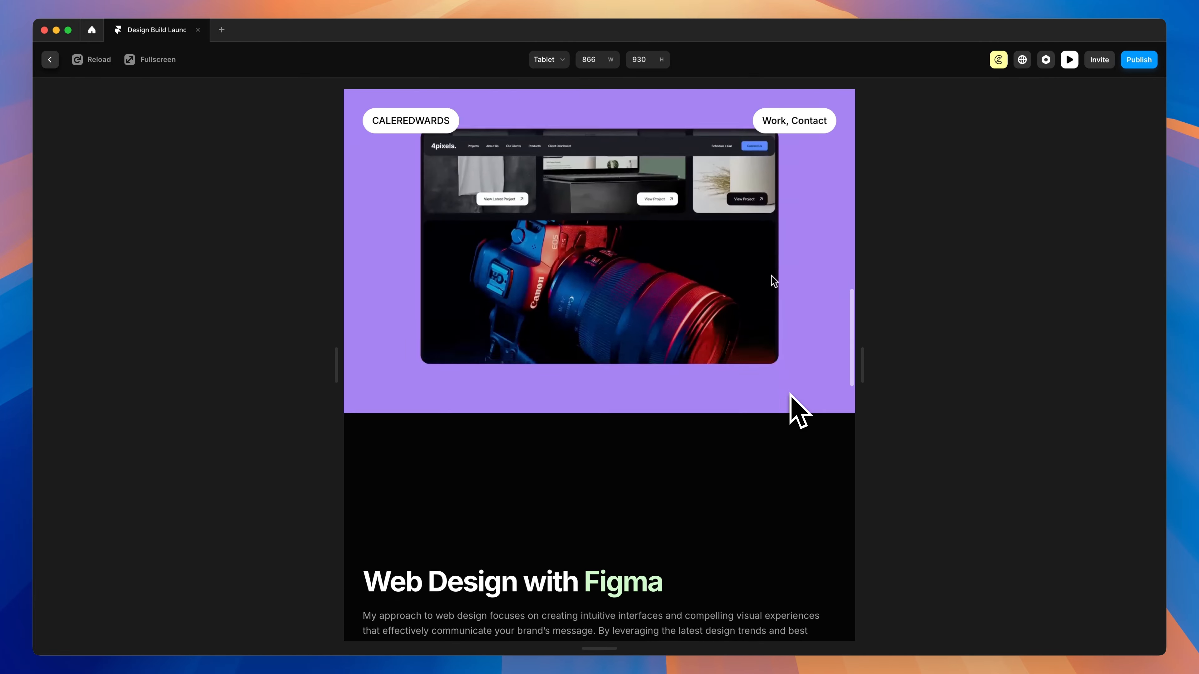
{"action": "scroll", "coordinate": [736, 462], "scroll_direction": "up", "scroll_amount": 2}
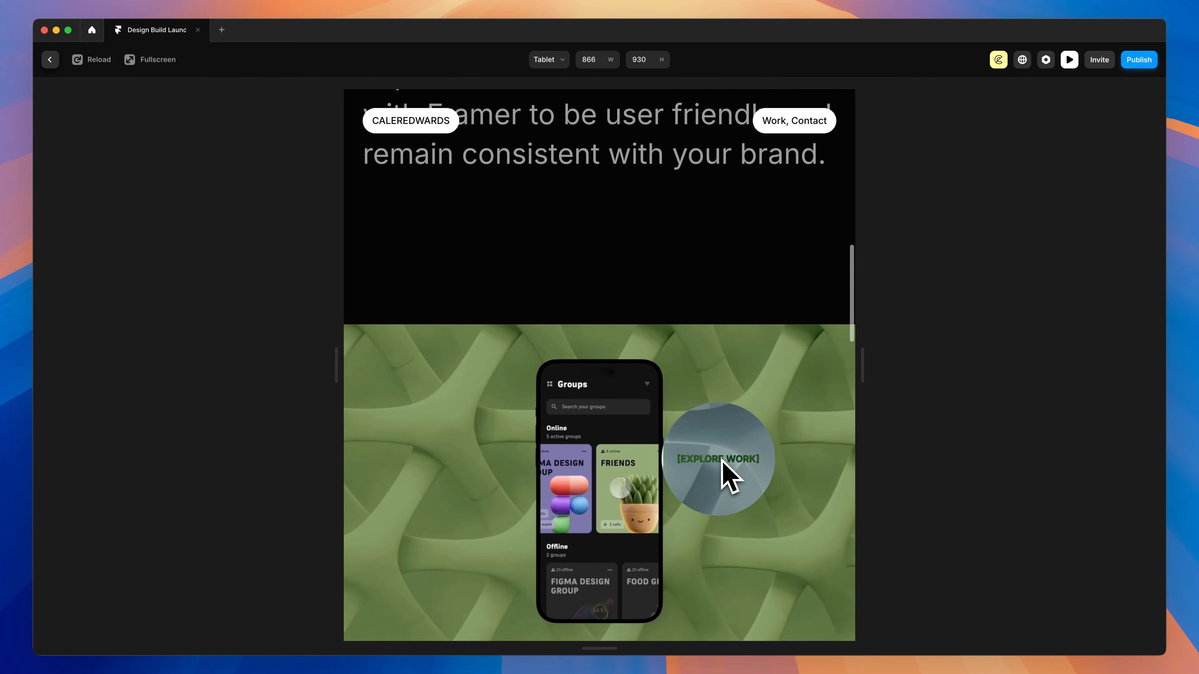
{"action": "left_click", "coordinate": [50, 59]}
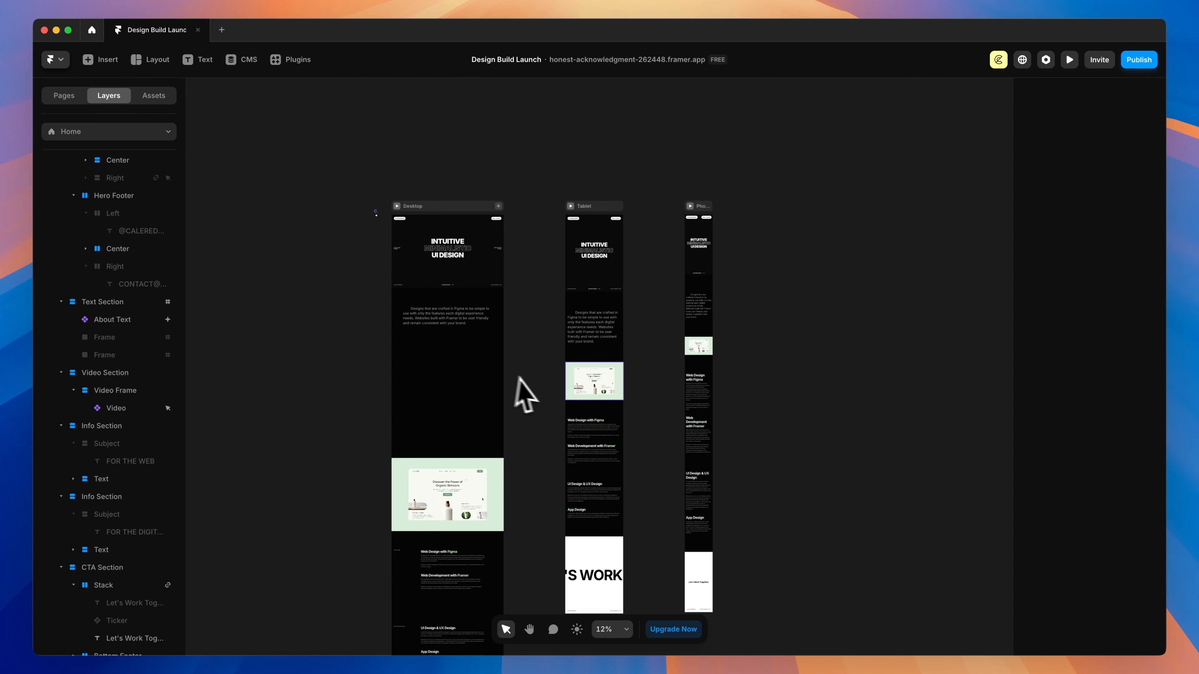
Remove the custom cursor from the Video in the Home page's Tablet and Phone breakpoints.
{"action": "left_click", "coordinate": [618, 389]}
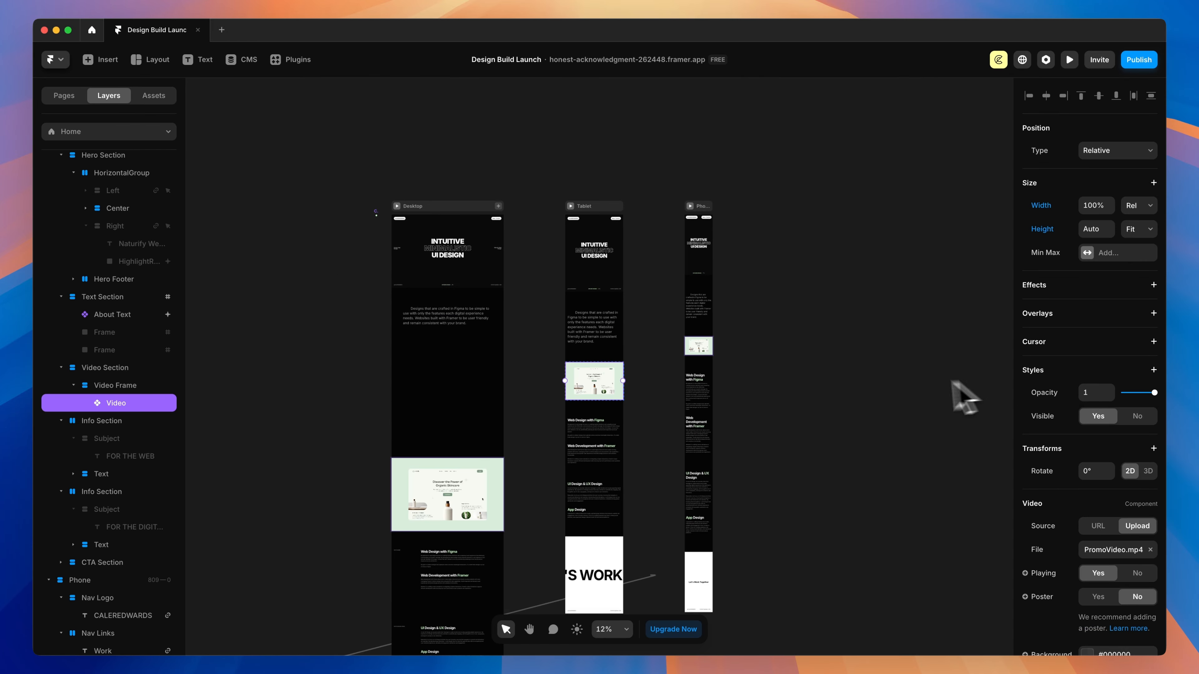
{"action": "left_click", "coordinate": [698, 349]}
{"action": "left_click", "coordinate": [1150, 364]}
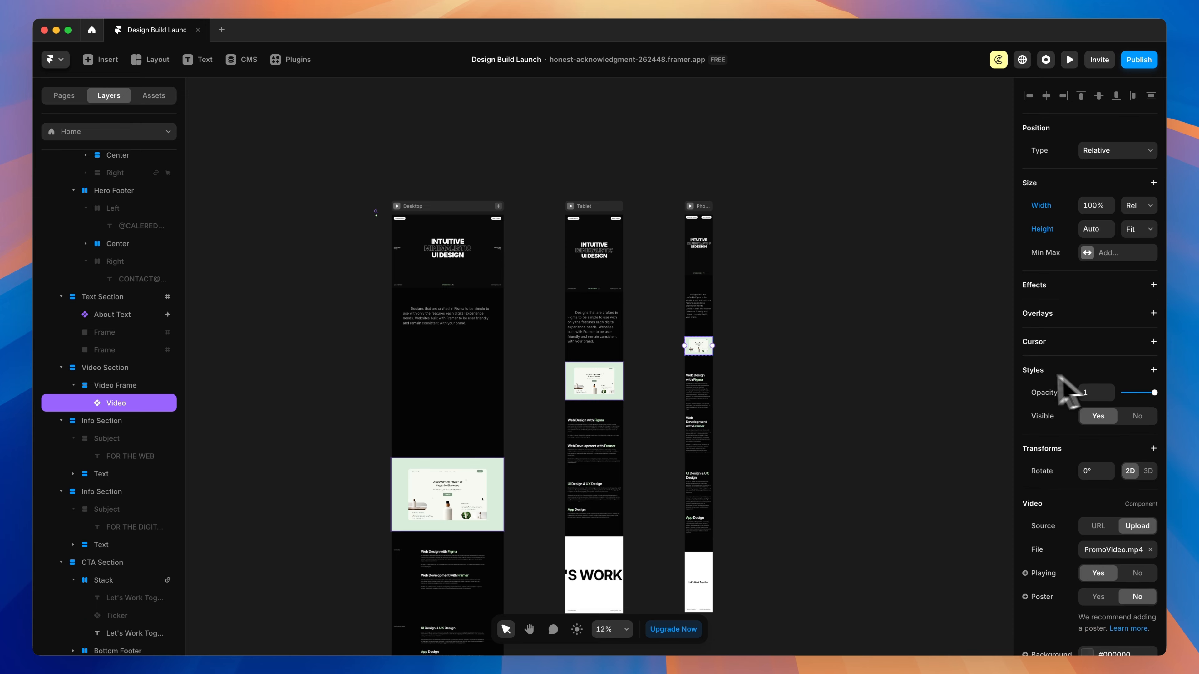
{"action": "left_click", "coordinate": [855, 378]}
On the /work page, set the Tablet breakpoint's project Stack holding the image and details to a vertical direction.
{"action": "scroll", "coordinate": [856, 379], "scroll_direction": "down", "scroll_amount": 3}
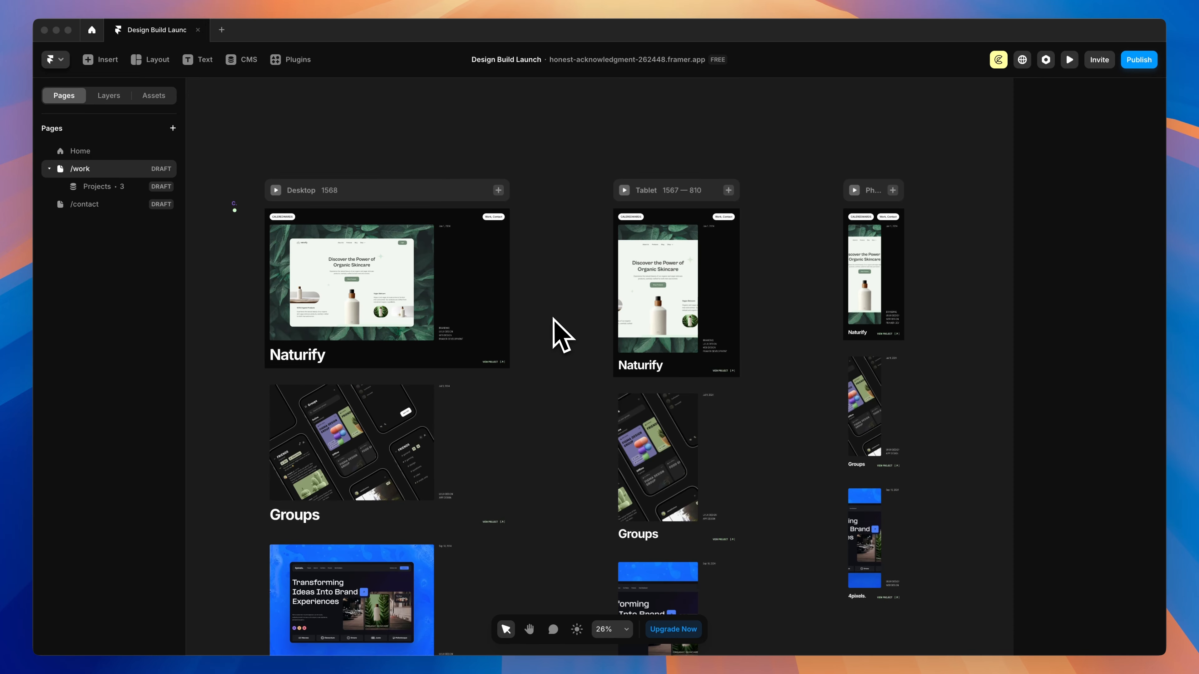
{"action": "scroll", "coordinate": [554, 317], "scroll_direction": "right", "scroll_amount": 2}
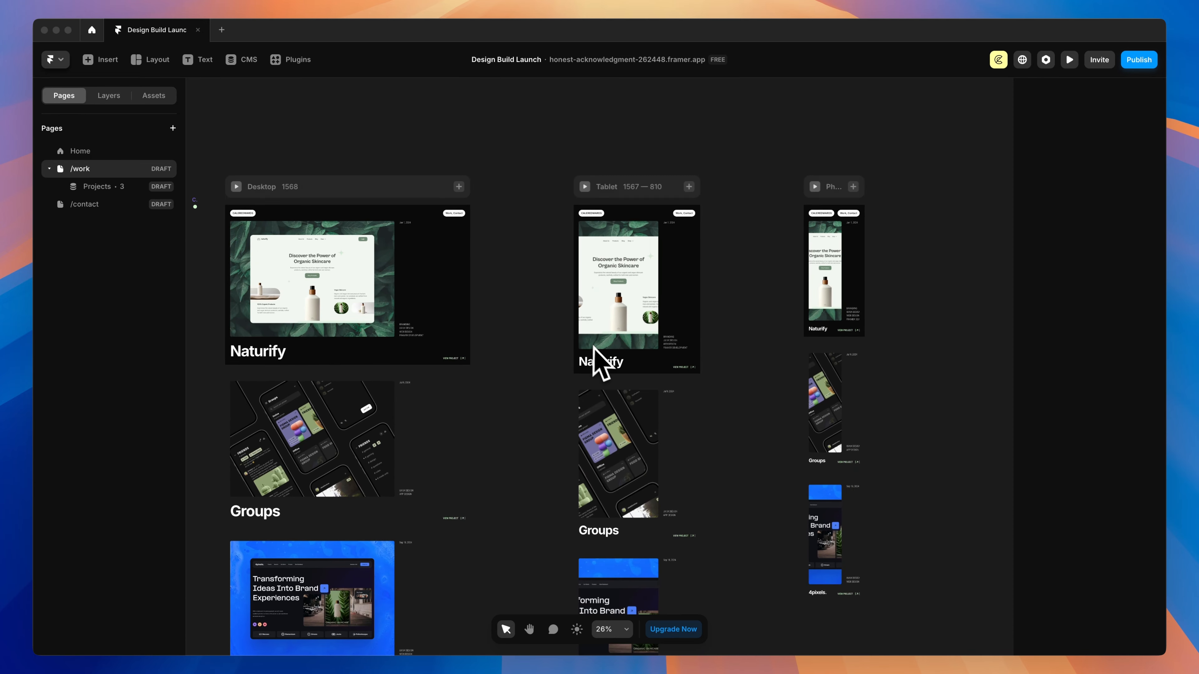
{"action": "left_click", "coordinate": [788, 326]}
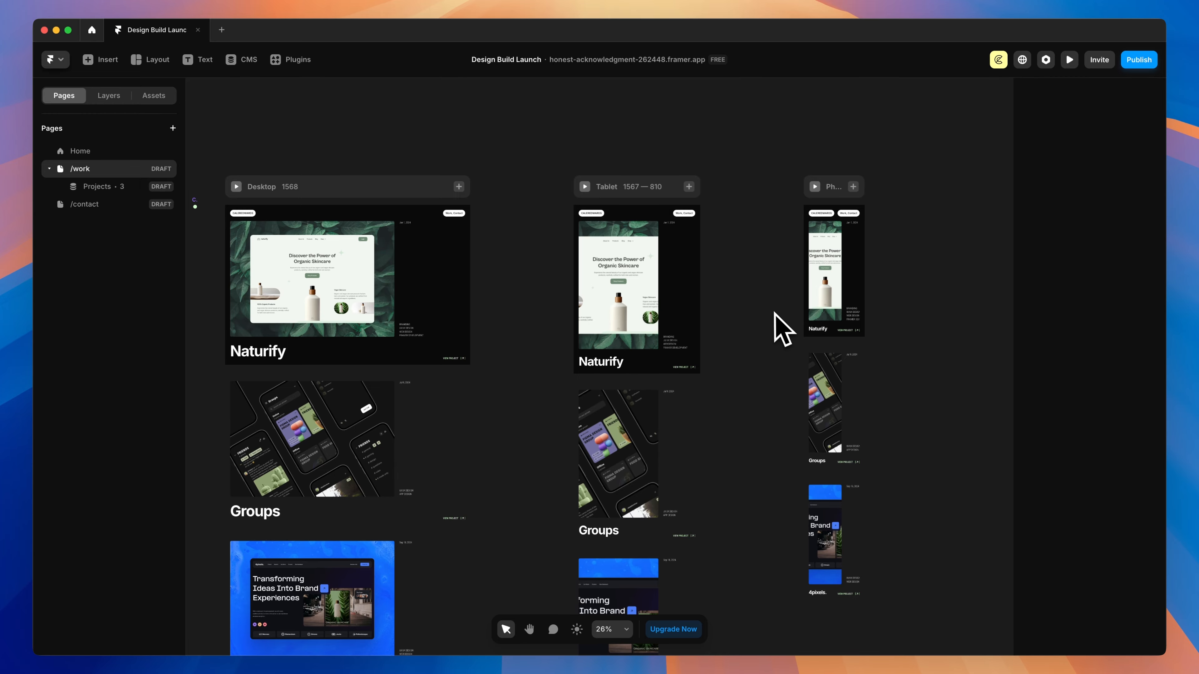
{"action": "scroll", "coordinate": [755, 307], "scroll_direction": "up", "scroll_amount": 5}
{"action": "scroll", "coordinate": [657, 279], "scroll_direction": "up", "scroll_amount": 4}
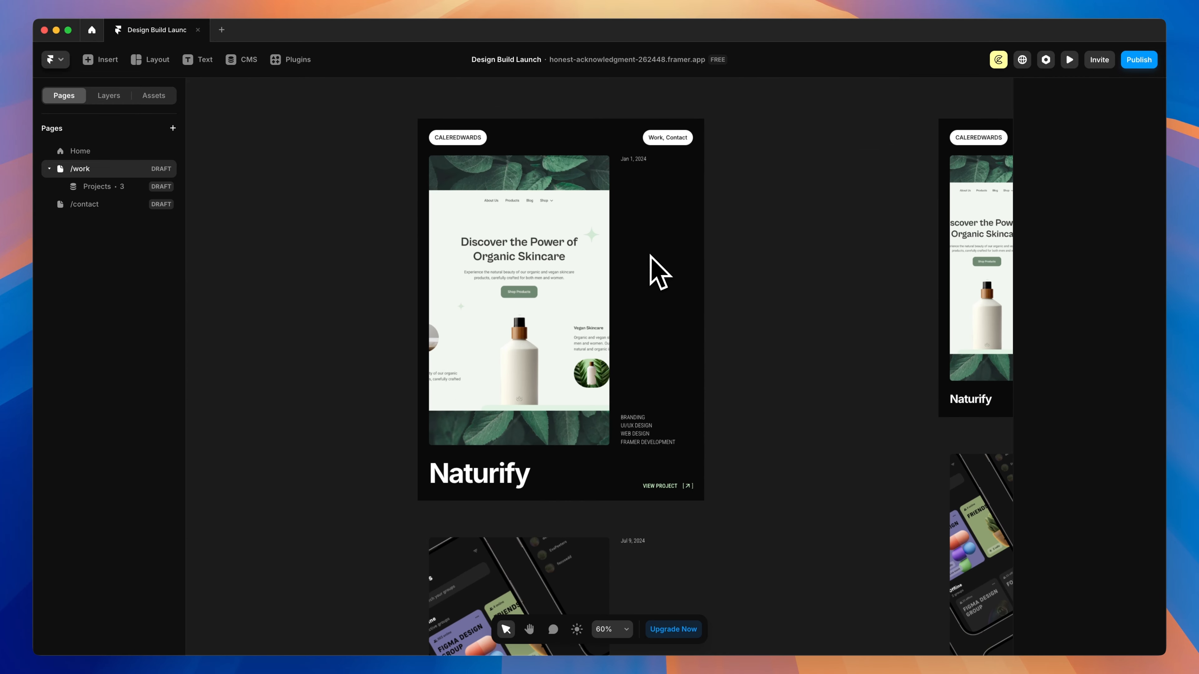
{"action": "left_click", "coordinate": [625, 264]}
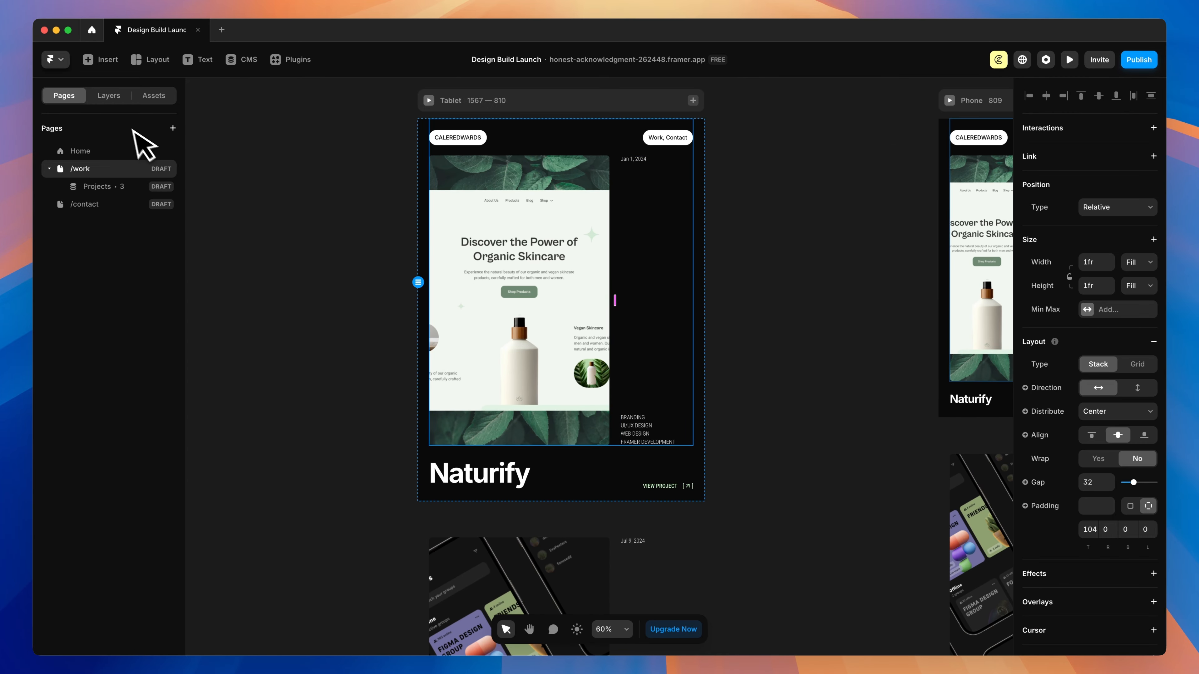
{"action": "left_click", "coordinate": [109, 95]}
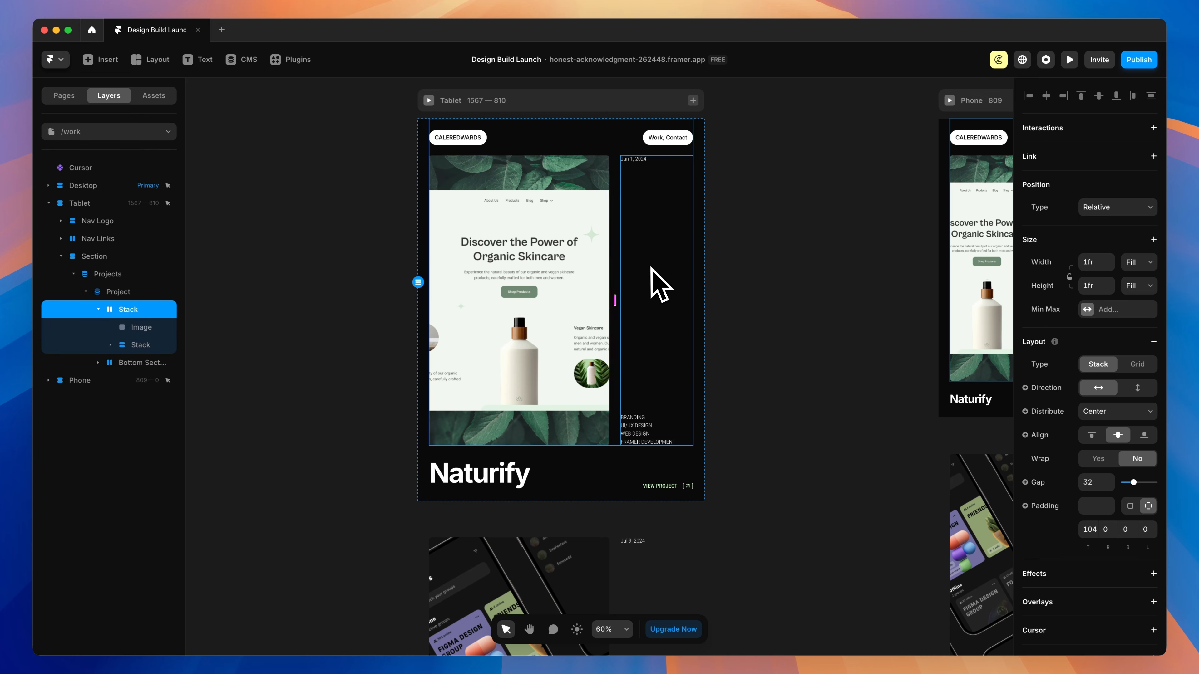
{"action": "left_click", "coordinate": [1137, 388]}
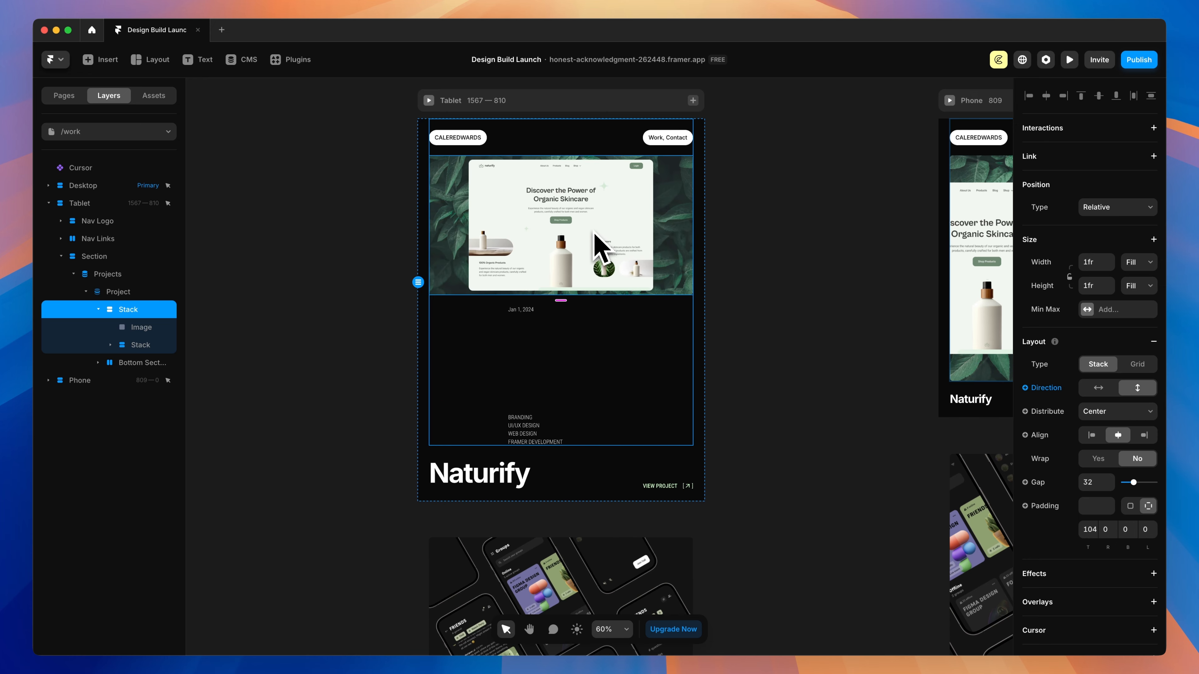
Give the Tablet project's inner Stack with the date and skills a horizontal direction and a width of 1fr.
{"action": "left_click", "coordinate": [558, 338]}
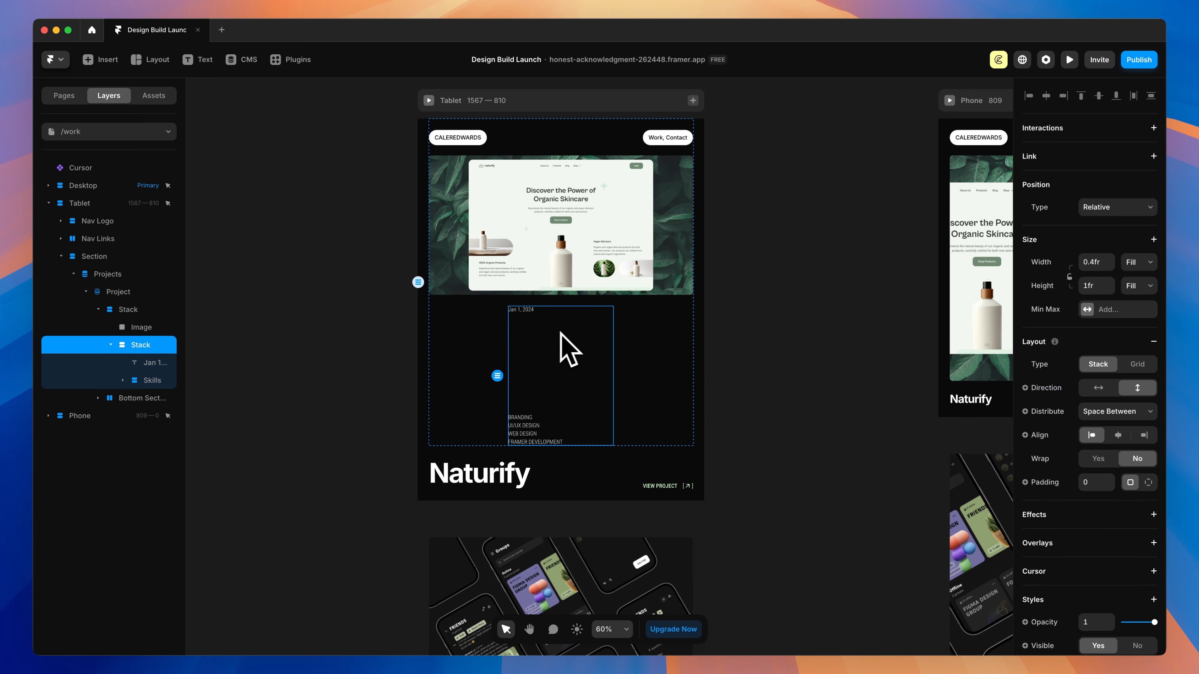
{"action": "left_click", "coordinate": [1099, 387]}
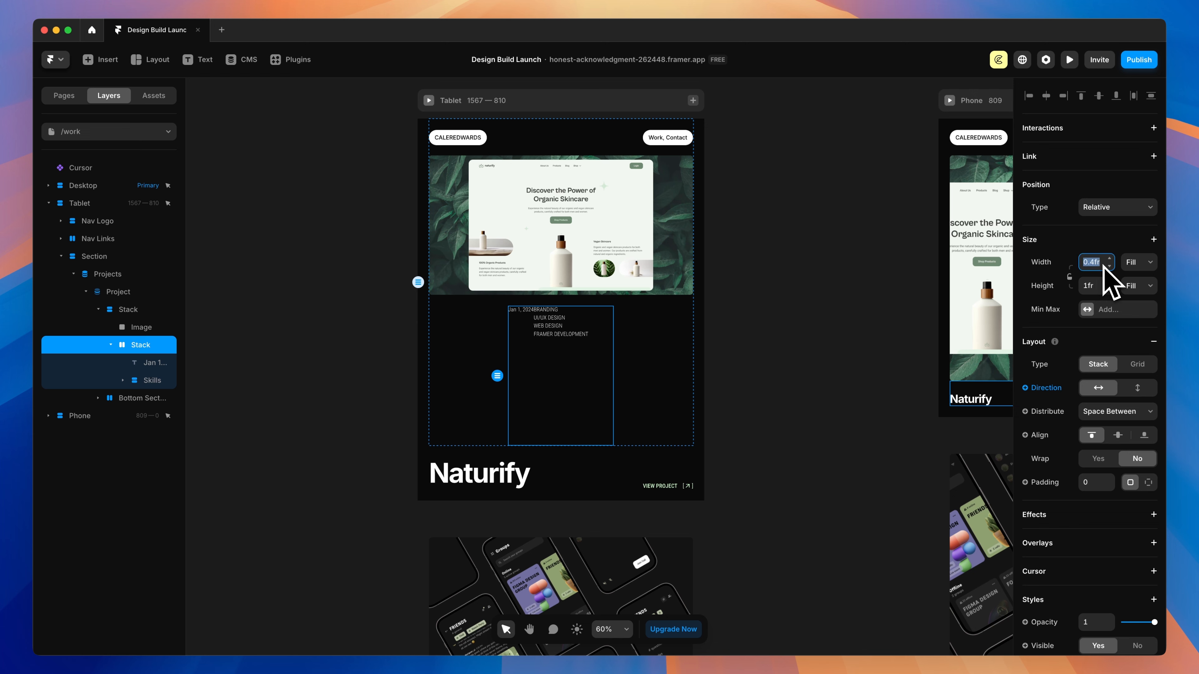
{"action": "type", "text": "fr"}
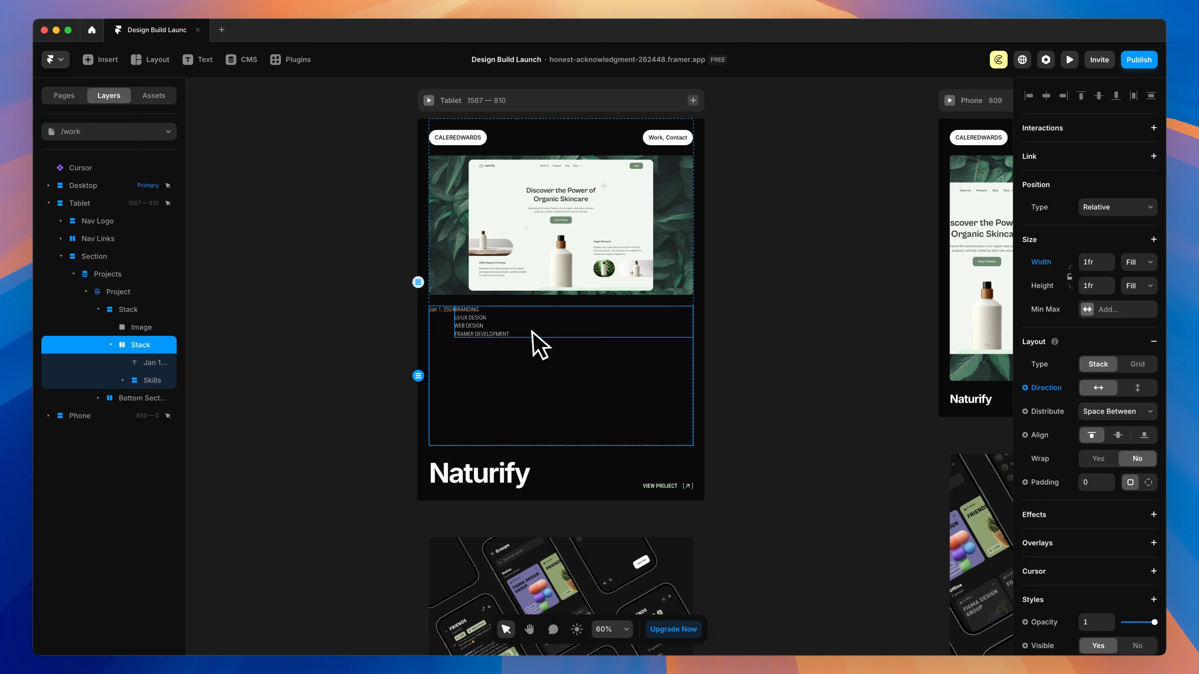
Align the Tablet project's Skills list to the right and set the height of the Stack around it to Fit Content.
{"action": "left_click", "coordinate": [485, 326]}
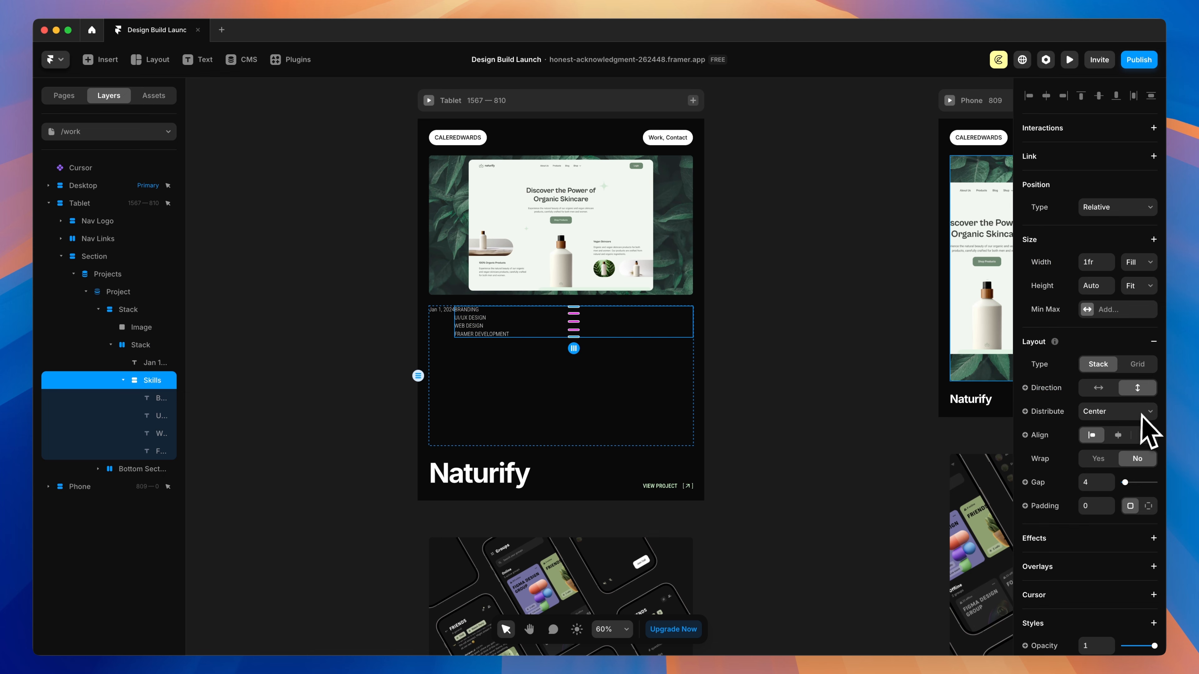
{"action": "left_click", "coordinate": [1144, 435]}
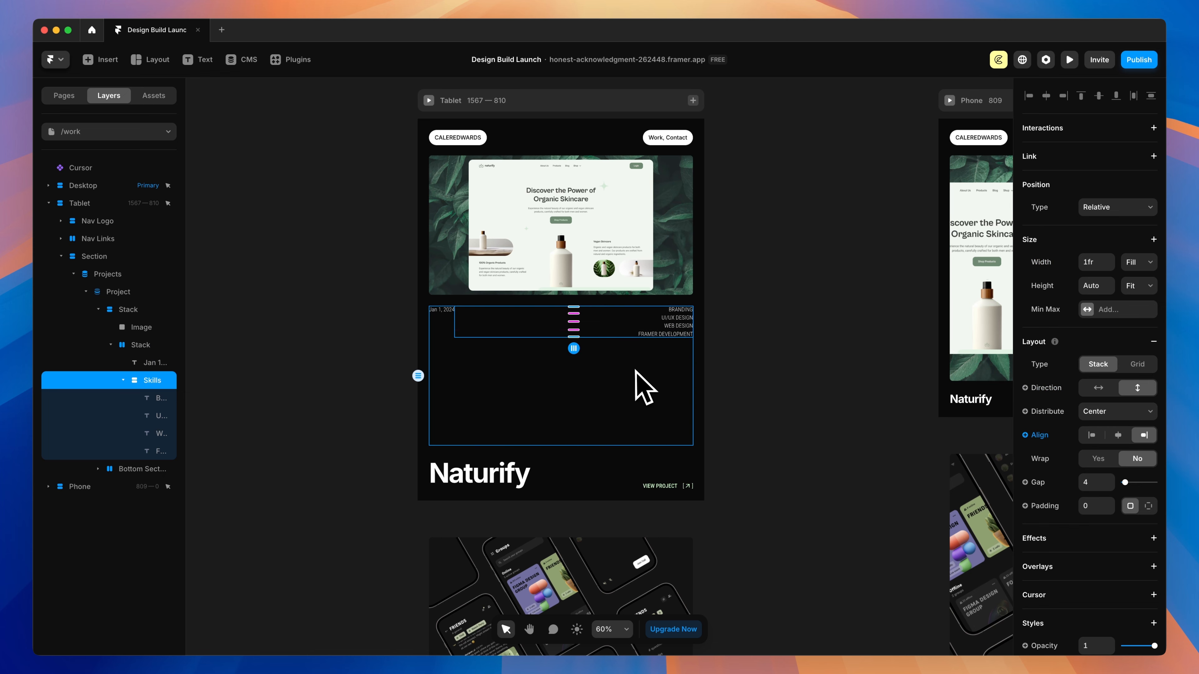
{"action": "left_click", "coordinate": [575, 391]}
{"action": "left_click", "coordinate": [1150, 286]}
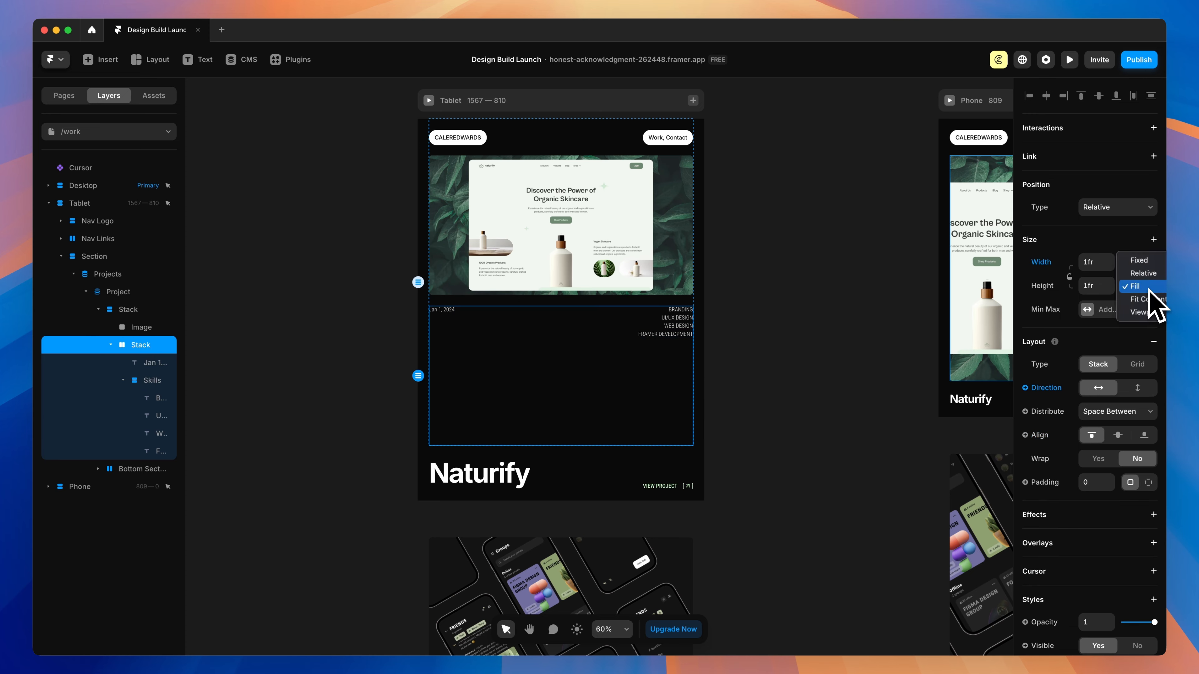
{"action": "left_click", "coordinate": [1144, 303]}
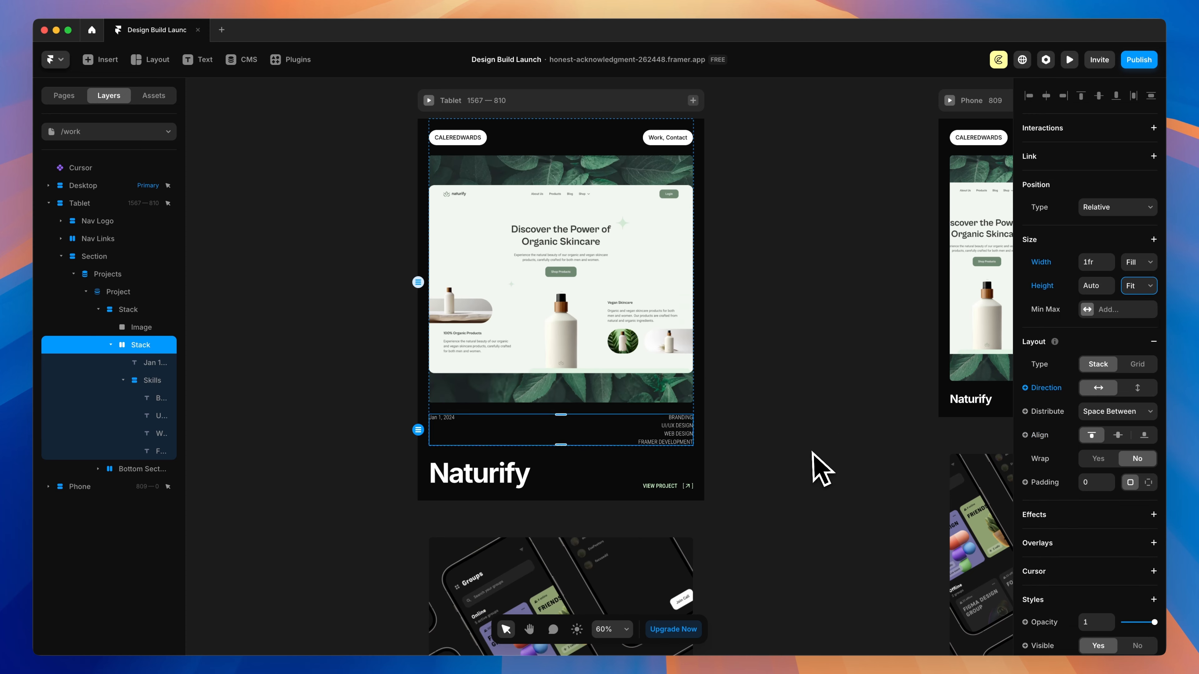
{"action": "left_click", "coordinate": [819, 467]}
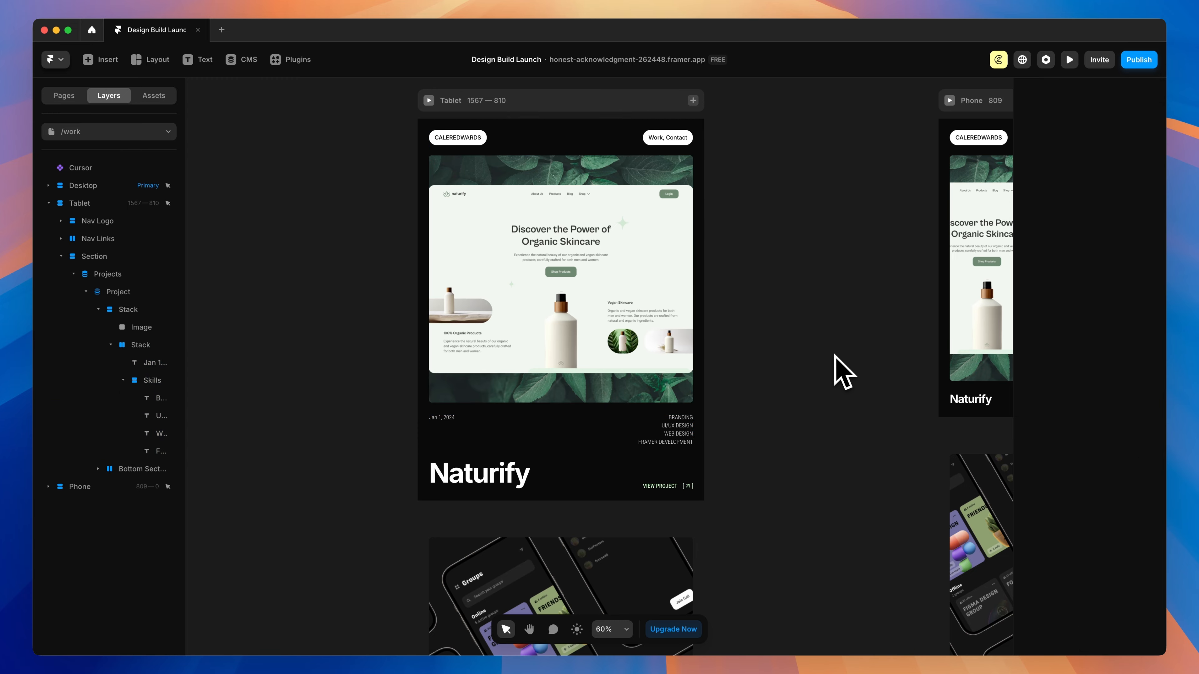
Set the Phone breakpoint's project Stack holding the image and details to a vertical direction.
{"action": "scroll", "coordinate": [844, 374], "scroll_direction": "down", "scroll_amount": 6}
{"action": "scroll", "coordinate": [803, 335], "scroll_direction": "up", "scroll_amount": 10}
{"action": "scroll", "coordinate": [804, 335], "scroll_direction": "right", "scroll_amount": 8}
{"action": "scroll", "coordinate": [803, 335], "scroll_direction": "down", "scroll_amount": 3}
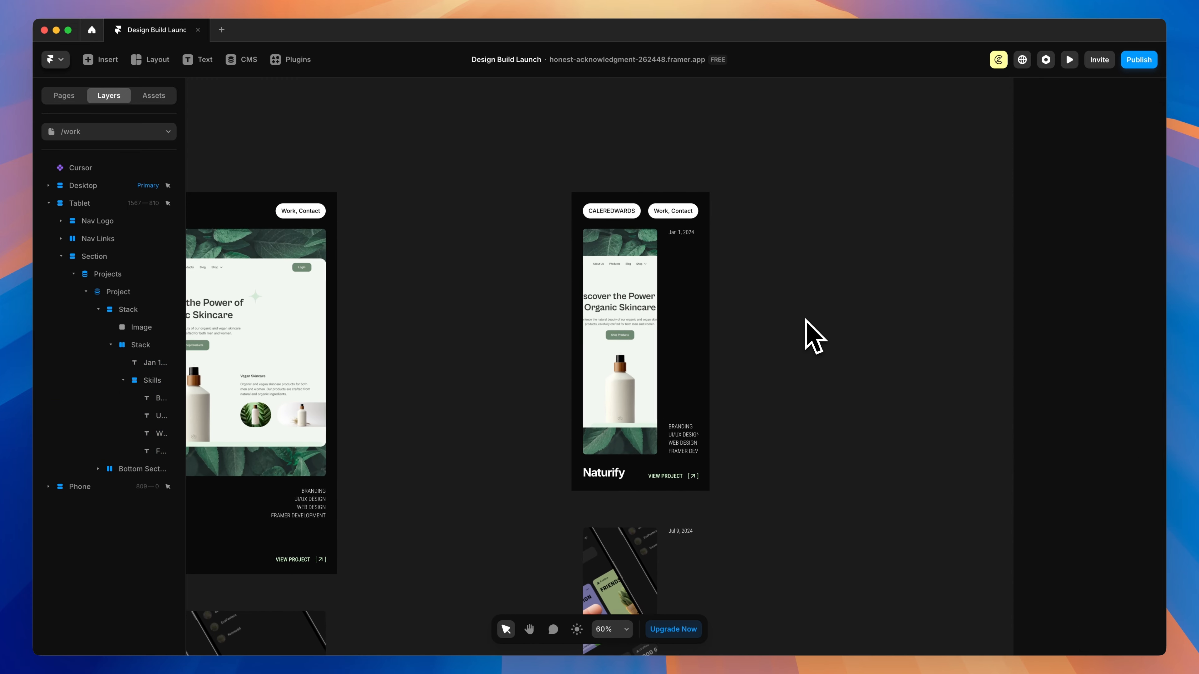
{"action": "scroll", "coordinate": [755, 338], "scroll_direction": "up", "scroll_amount": 3}
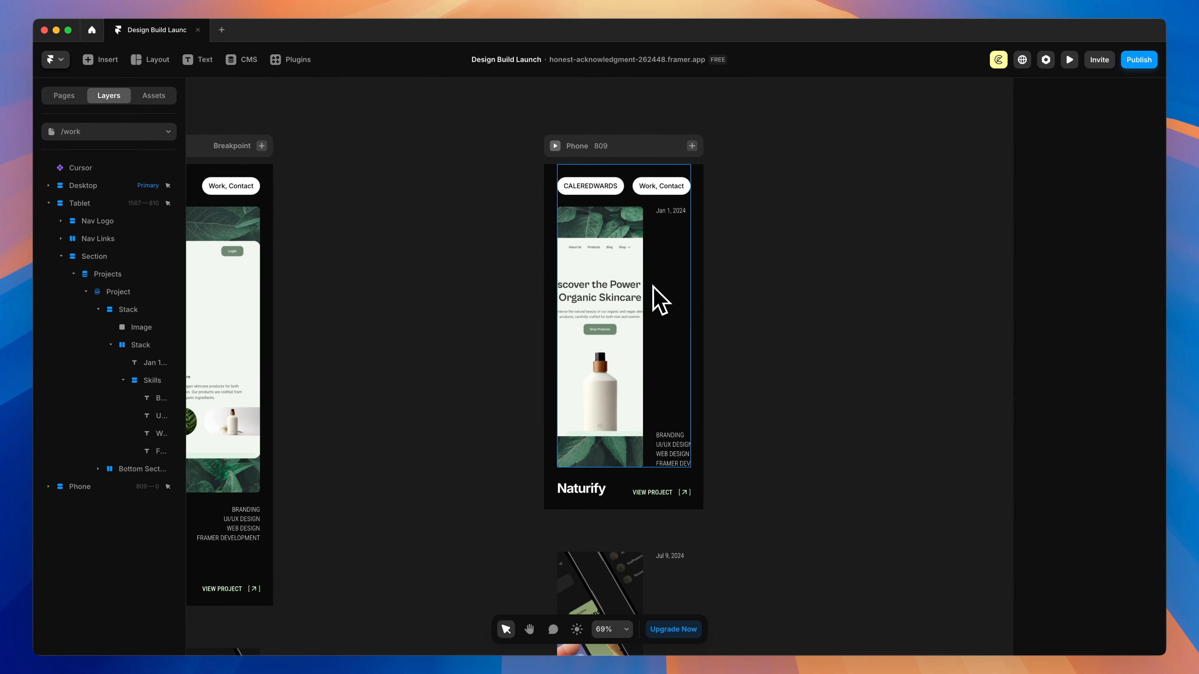
{"action": "left_click", "coordinate": [660, 300]}
{"action": "left_click", "coordinate": [1138, 388]}
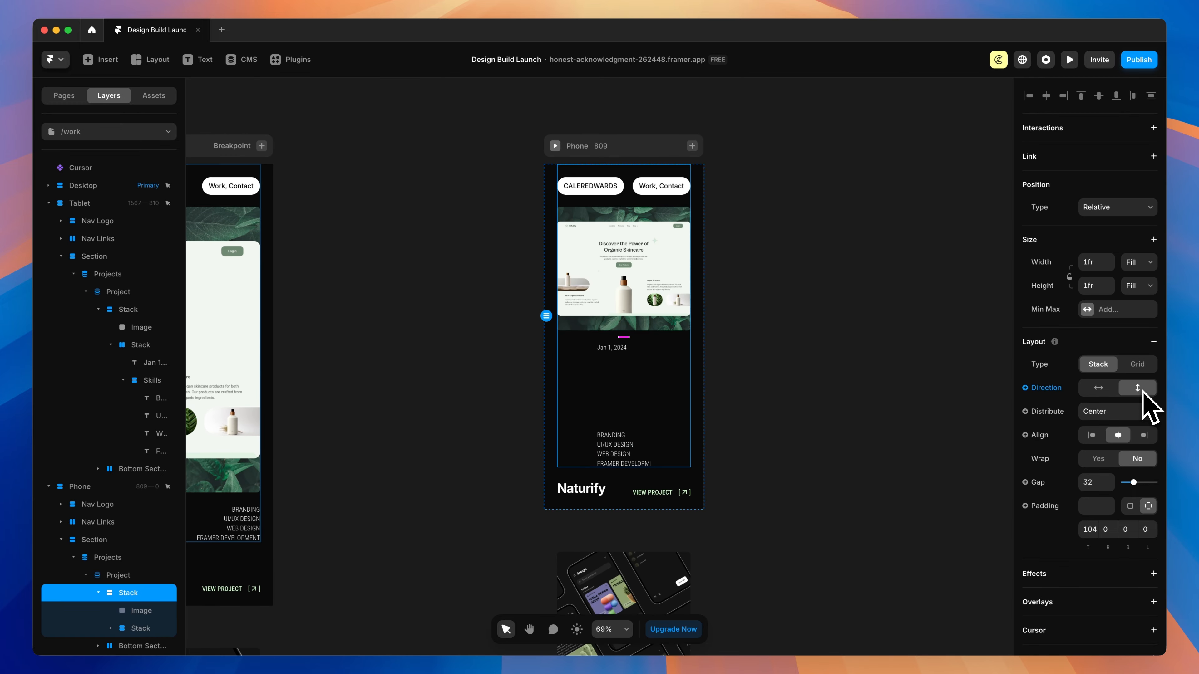
Give the Phone project's inner Stack with the date and skills a horizontal direction and a width of 1fr.
{"action": "left_click", "coordinate": [627, 388]}
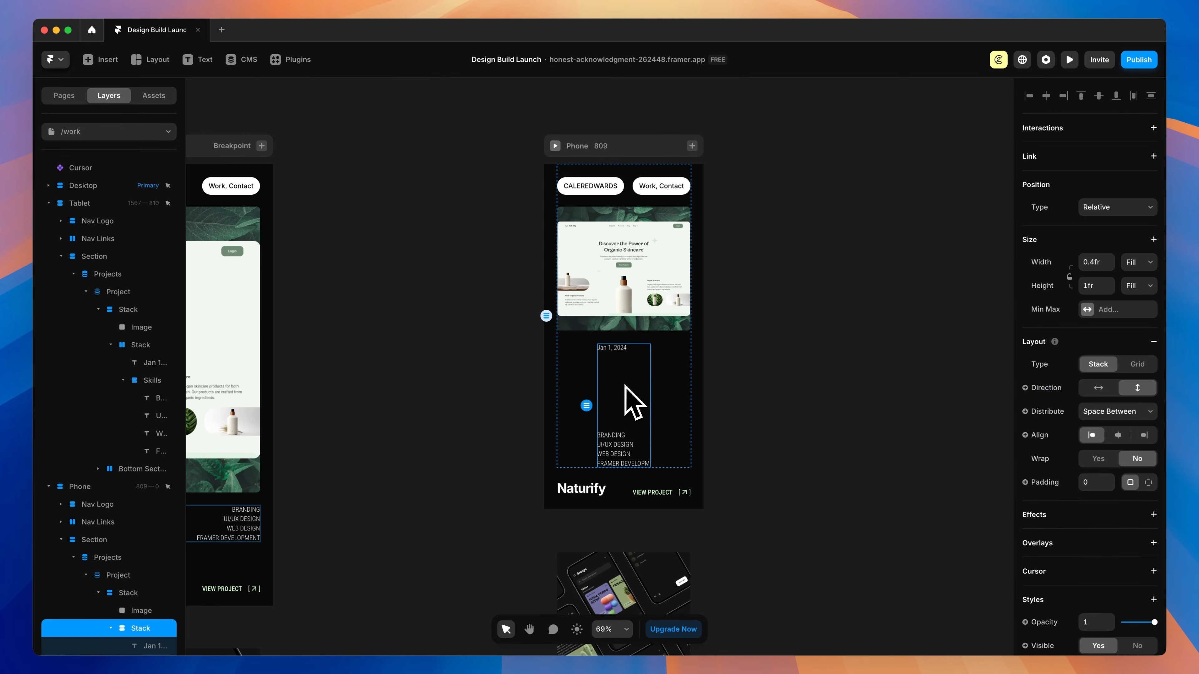
{"action": "left_click", "coordinate": [1097, 391]}
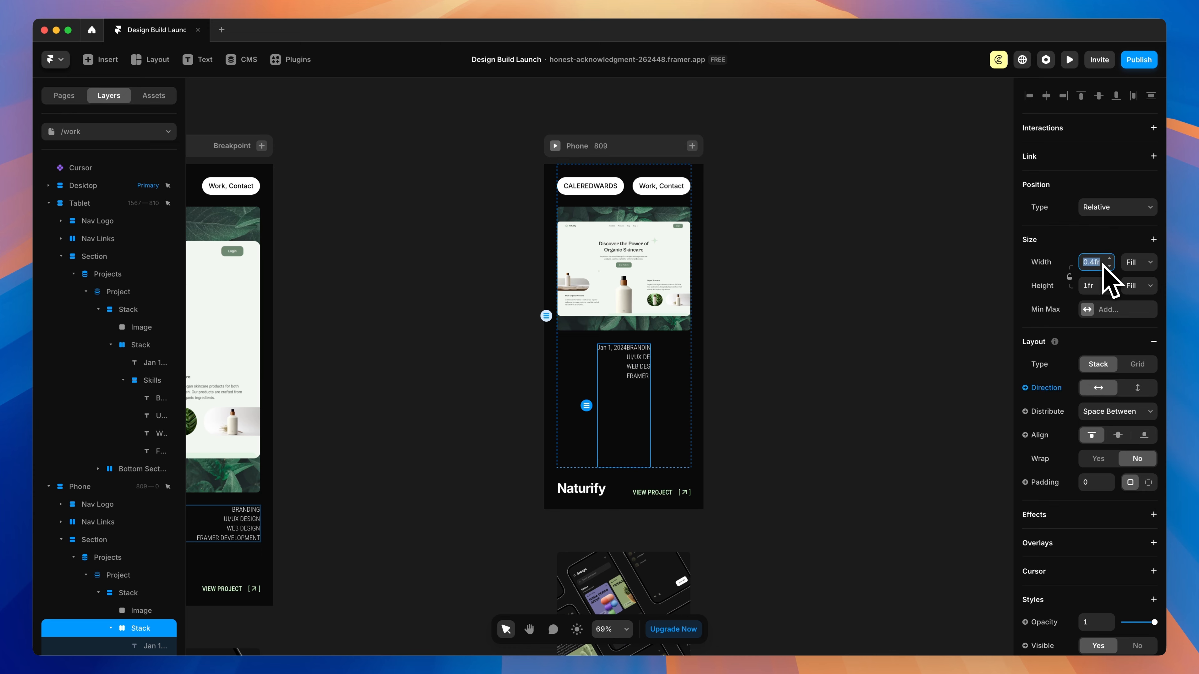
{"action": "type", "text": "1fr"}
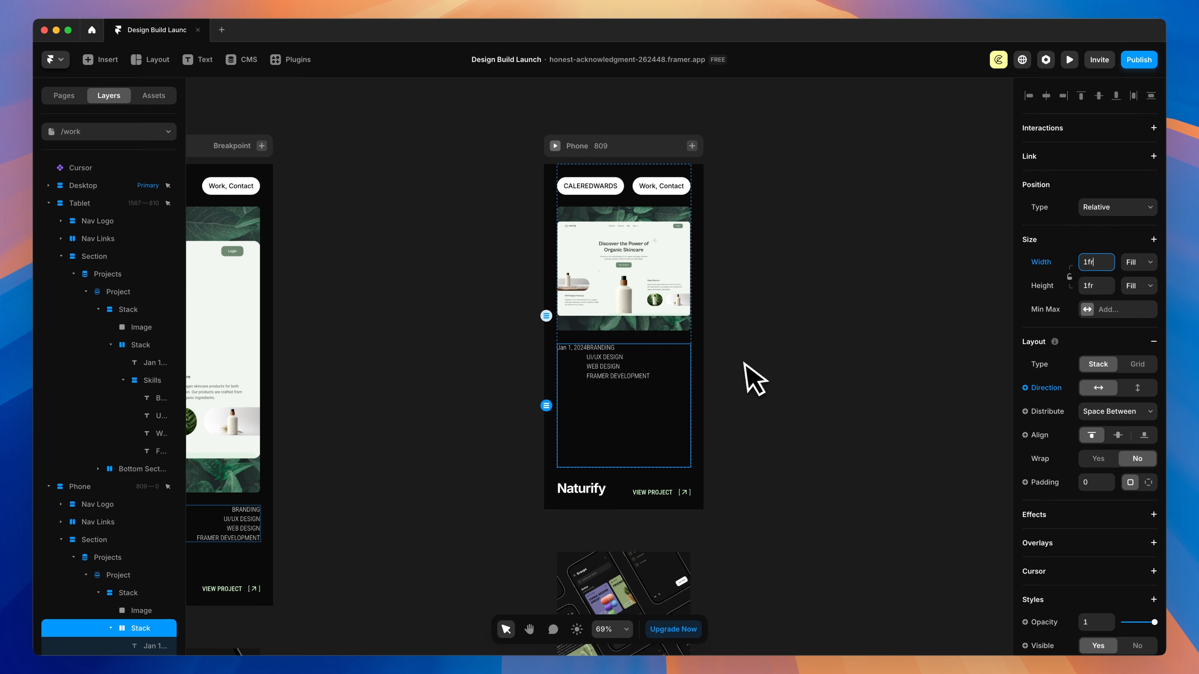
Align the Phone project's Skills list to the right and set the height of the Stack around it to Fit Content.
{"action": "left_click", "coordinate": [673, 367]}
{"action": "left_click", "coordinate": [1144, 436]}
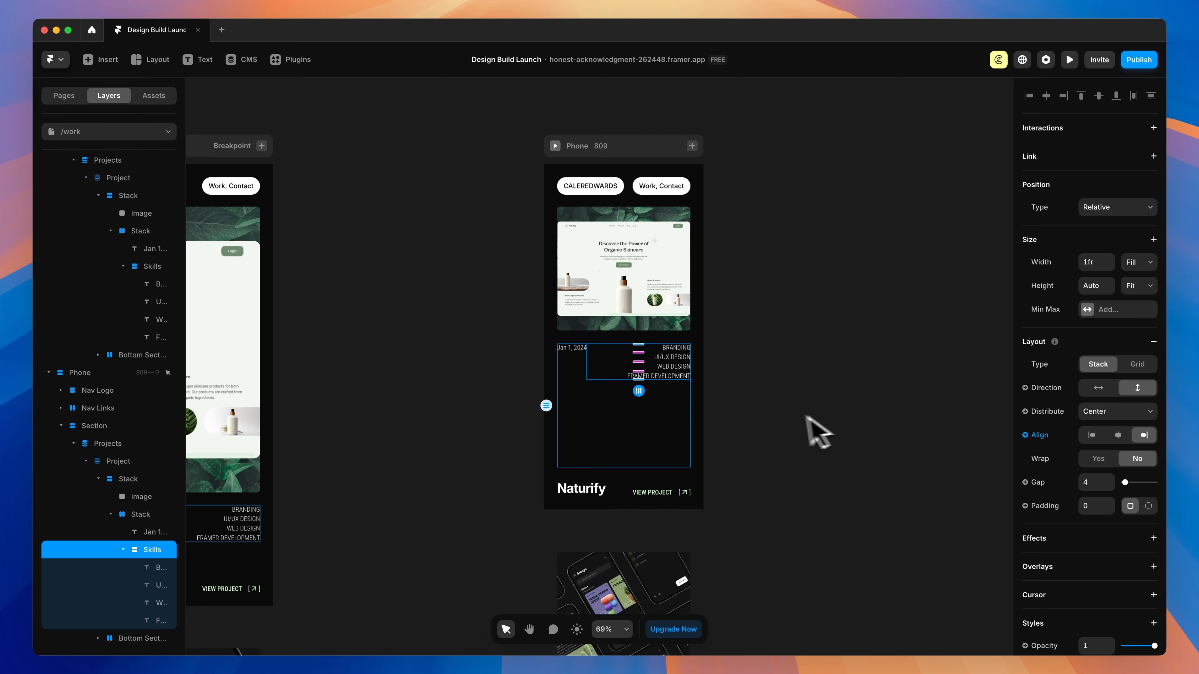
{"action": "left_click", "coordinate": [665, 432]}
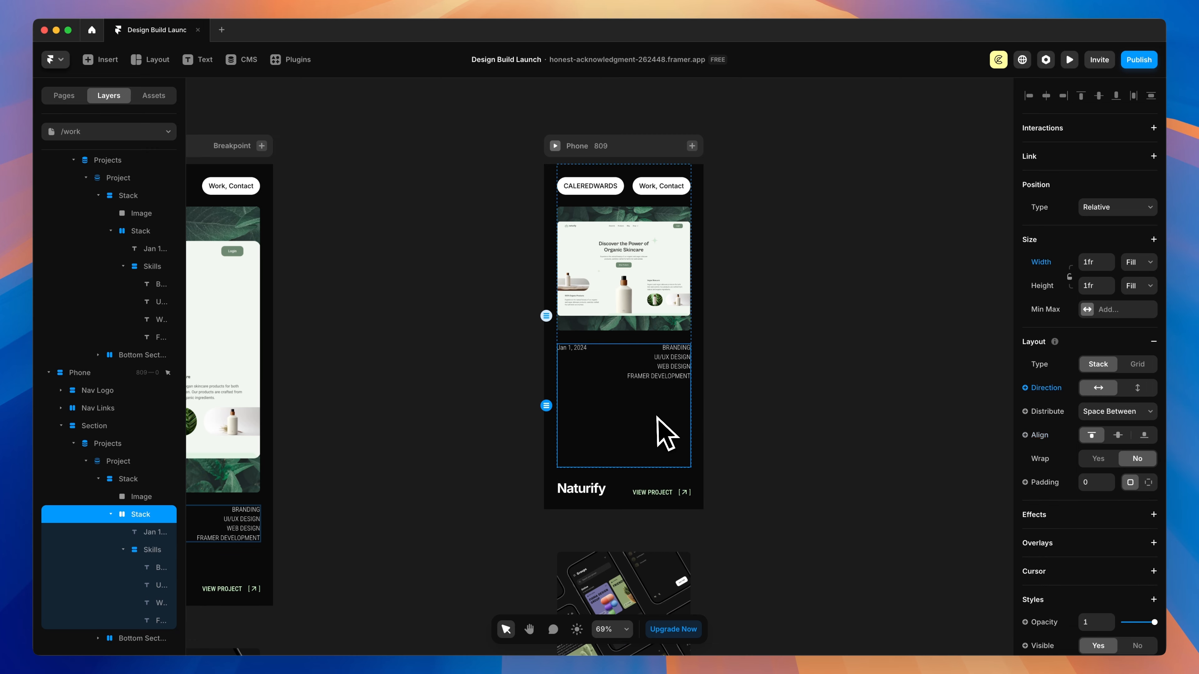
{"action": "left_click", "coordinate": [1133, 285]}
{"action": "left_click", "coordinate": [1152, 314]}
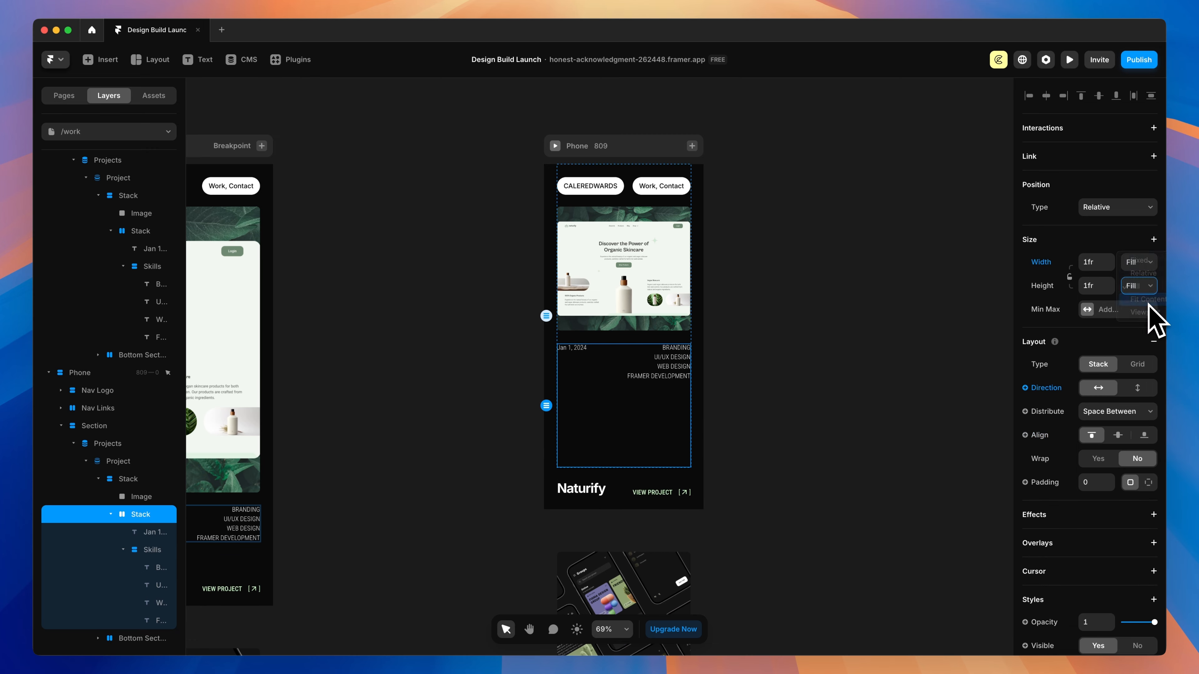
Preview the /work page at phone width, widen the preview to 1060, and examine the project layouts at both sizes.
{"action": "left_click", "coordinate": [848, 408]}
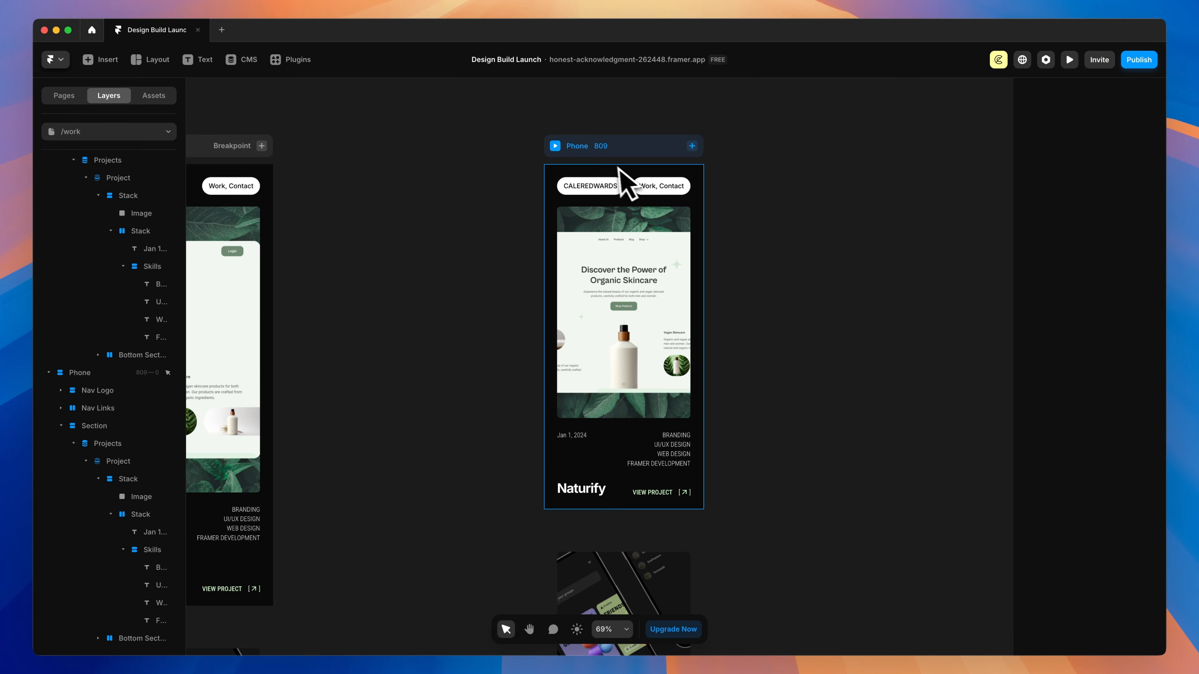
{"action": "left_click", "coordinate": [555, 146]}
{"action": "scroll", "coordinate": [576, 297], "scroll_direction": "down", "scroll_amount": 2}
{"action": "scroll", "coordinate": [573, 297], "scroll_direction": "down", "scroll_amount": 18}
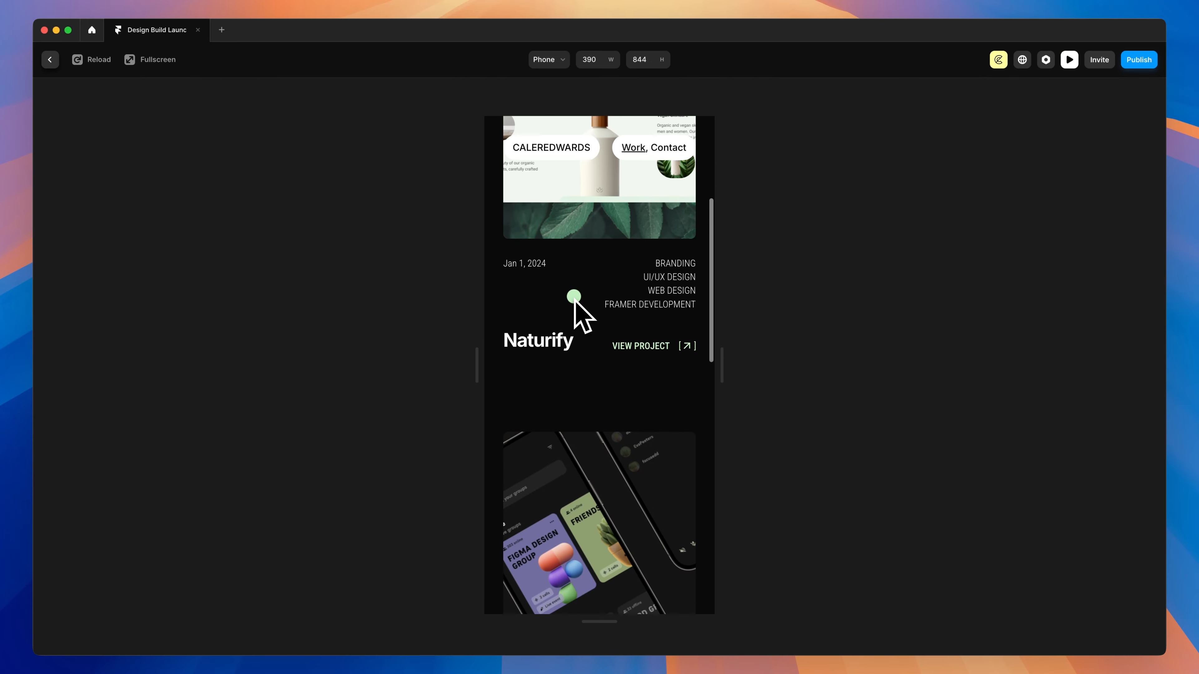
{"action": "scroll", "coordinate": [573, 299], "scroll_direction": "up", "scroll_amount": 20}
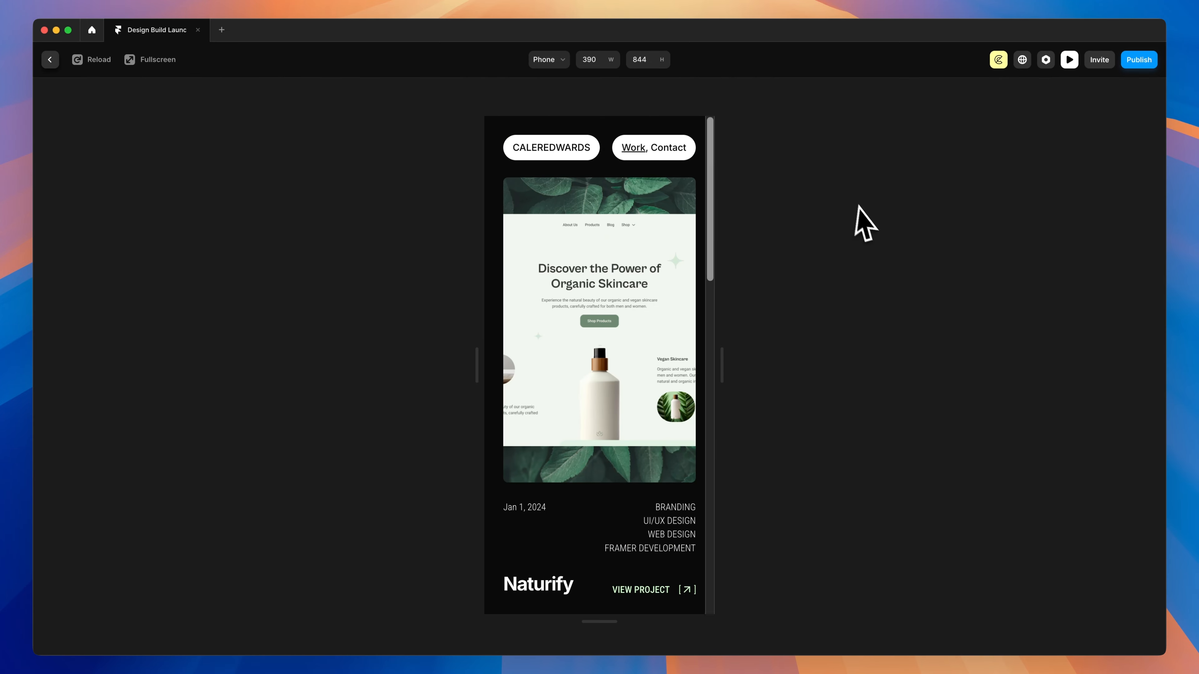
{"action": "left_click_drag", "start_coordinate": [721, 366], "coordinate": [920, 384]}
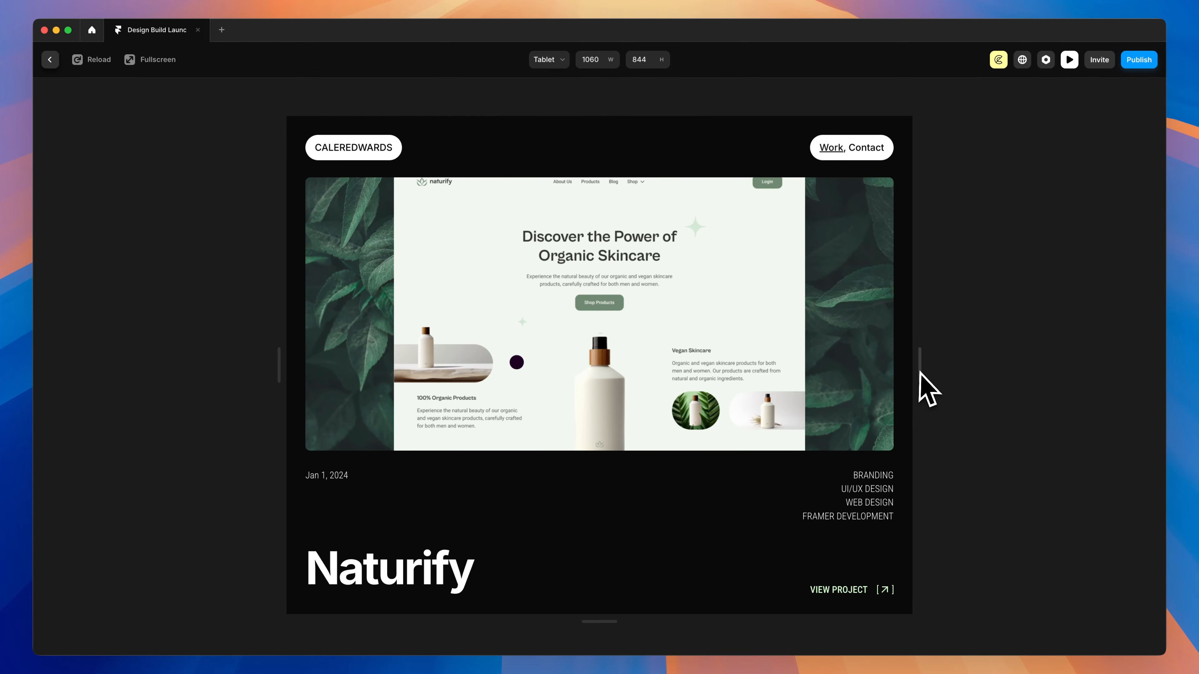
{"action": "scroll", "coordinate": [789, 356], "scroll_direction": "down", "scroll_amount": 12}
{"action": "scroll", "coordinate": [717, 350], "scroll_direction": "up", "scroll_amount": 12}
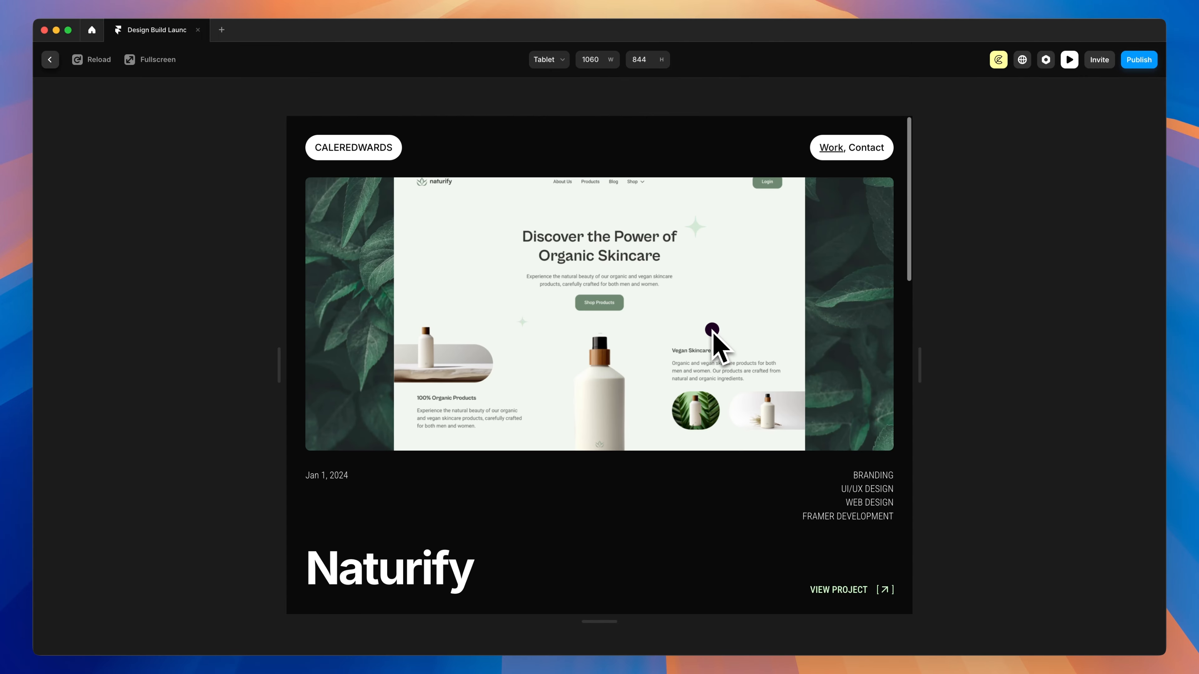
{"action": "left_click", "coordinate": [50, 59]}
Switch from the /work page to the Projects Pages template.
{"action": "left_click", "coordinate": [792, 287]}
{"action": "scroll", "coordinate": [793, 287], "scroll_direction": "down", "scroll_amount": 5}
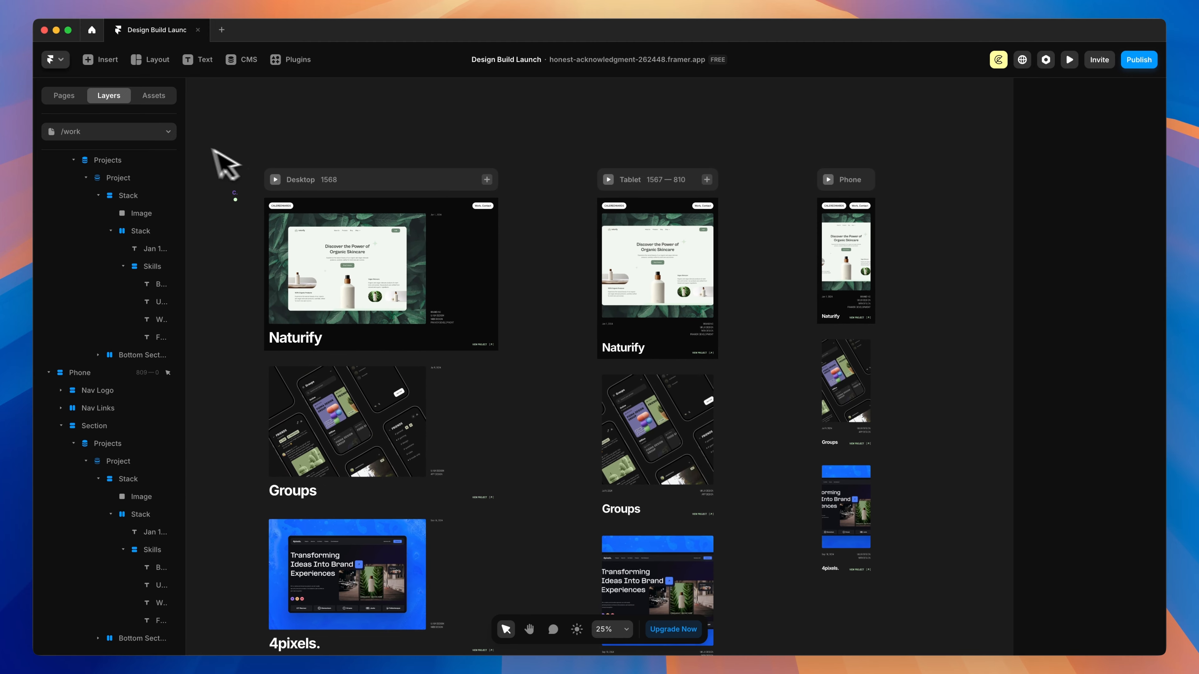
{"action": "left_click", "coordinate": [71, 131]}
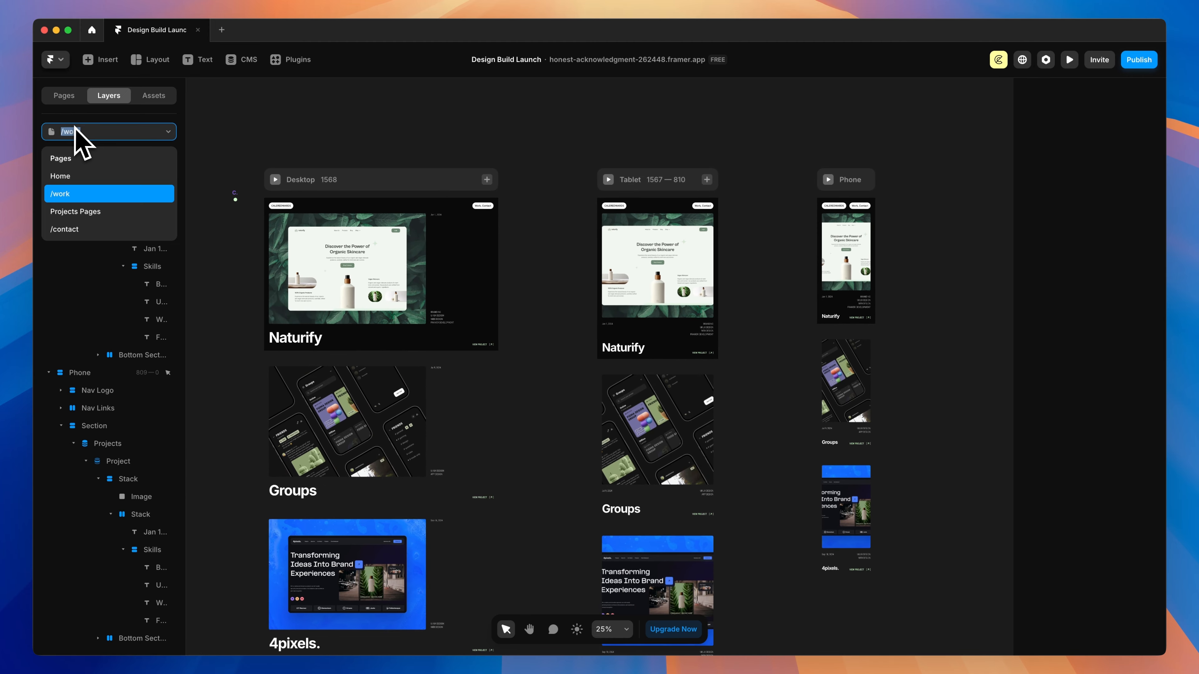
{"action": "left_click", "coordinate": [75, 213]}
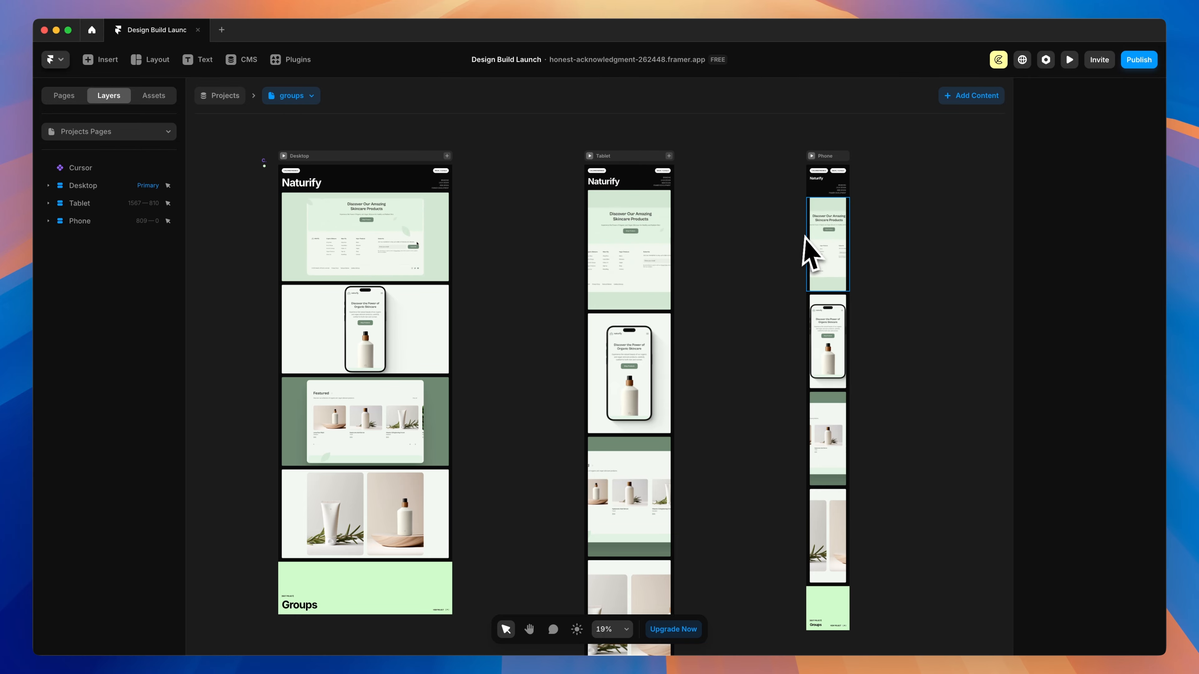
Set the top padding of the Tablet breakpoint's green Bottom Section to 32.
{"action": "scroll", "coordinate": [741, 257], "scroll_direction": "down", "scroll_amount": 2}
{"action": "scroll", "coordinate": [742, 258], "scroll_direction": "right", "scroll_amount": 2}
{"action": "scroll", "coordinate": [740, 243], "scroll_direction": "down", "scroll_amount": 5}
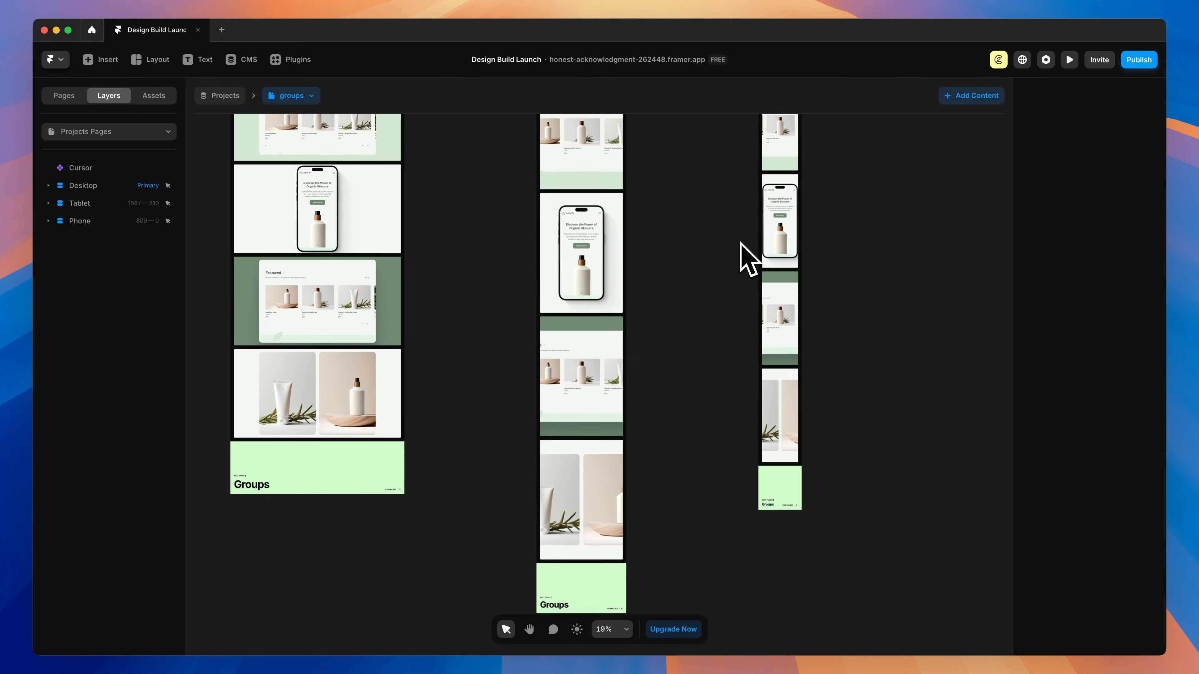
{"action": "scroll", "coordinate": [740, 243], "scroll_direction": "up", "scroll_amount": 1}
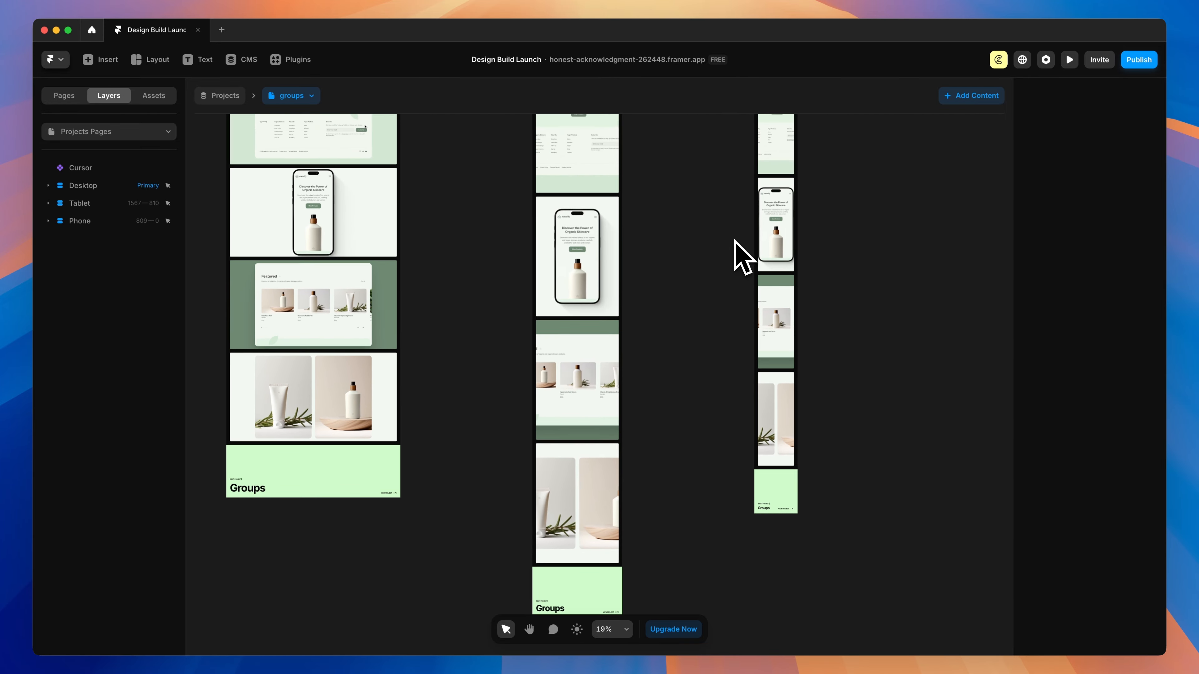
{"action": "scroll", "coordinate": [739, 255], "scroll_direction": "down", "scroll_amount": 4}
{"action": "scroll", "coordinate": [570, 466], "scroll_direction": "up", "scroll_amount": 5, "text": "ctrl"}
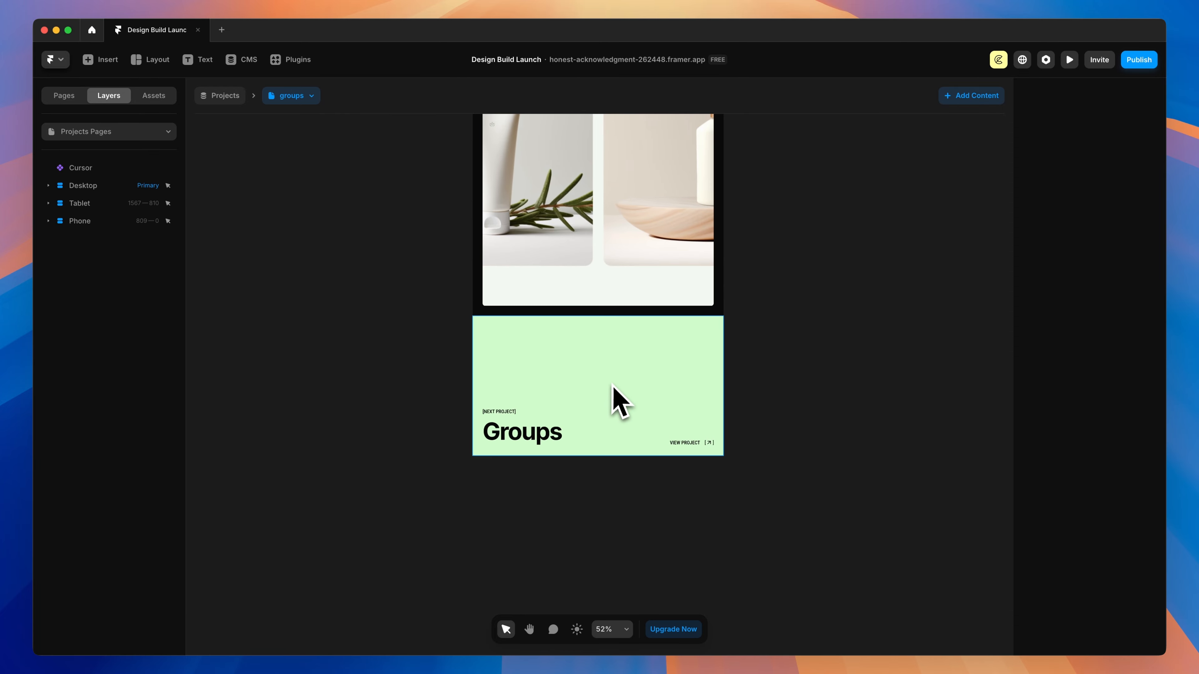
{"action": "left_click", "coordinate": [602, 371]}
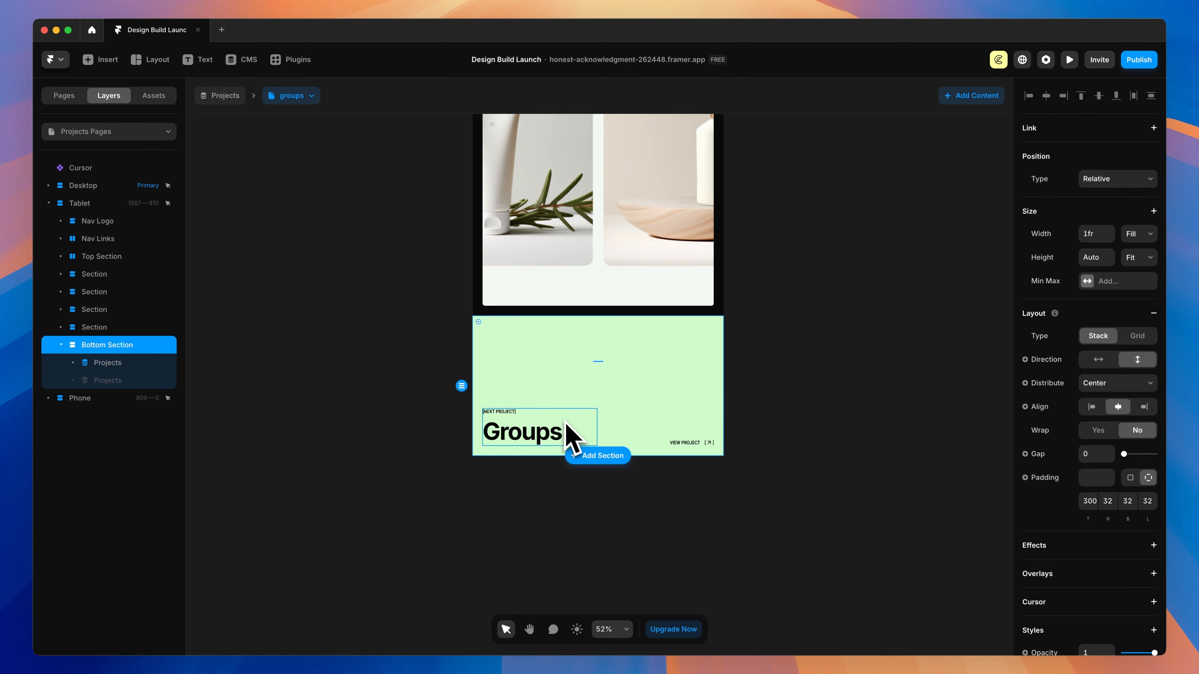
{"action": "left_click", "coordinate": [1088, 499]}
{"action": "type", "text": "32"}
{"action": "key", "text": "Return"}
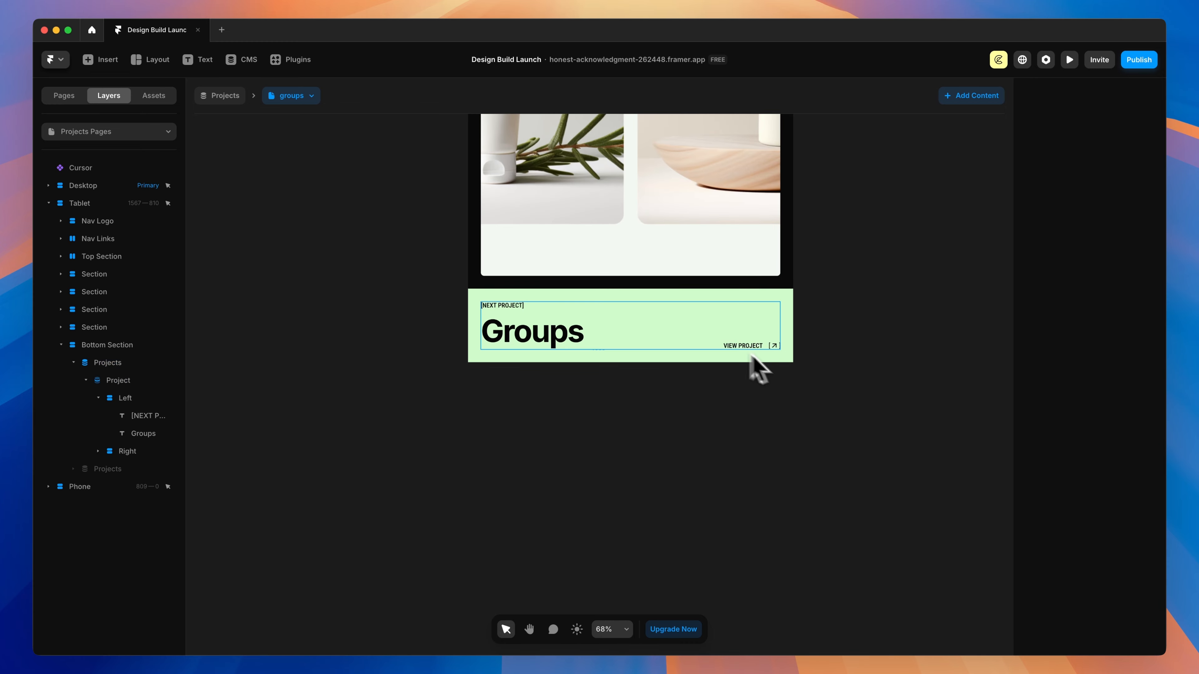
Give the Tablet Bottom Section's Project Stack a vertical direction and align its Right Stack with the View Project link to the left.
{"action": "left_click", "coordinate": [656, 317]}
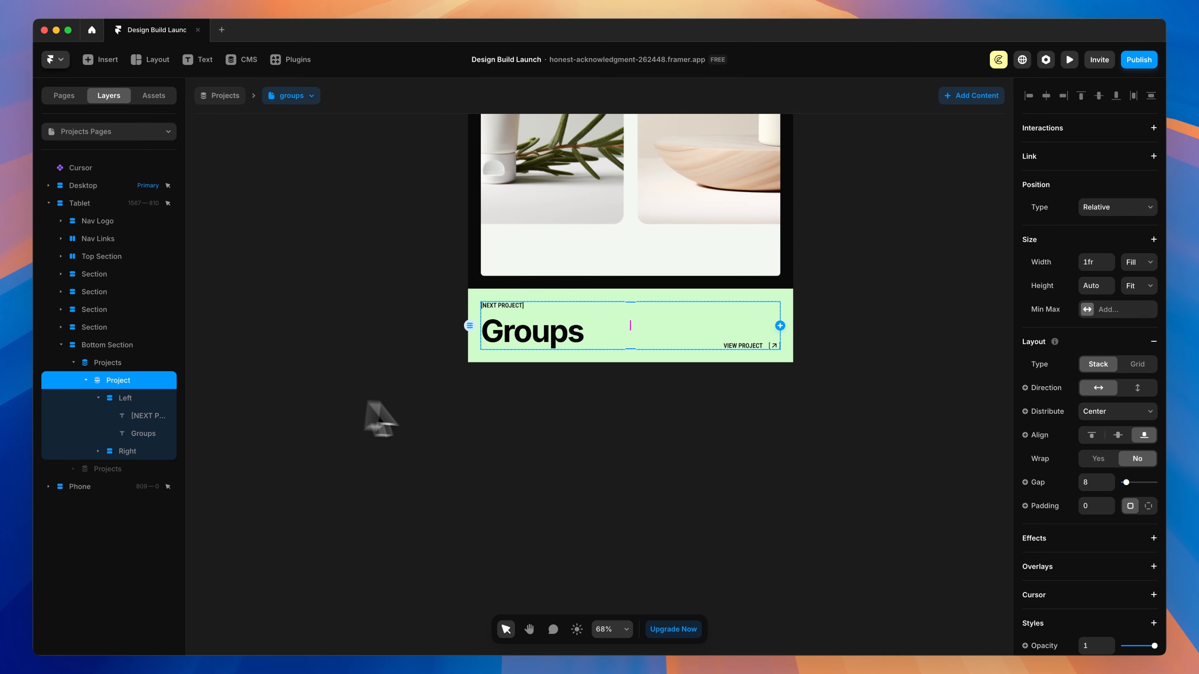
{"action": "left_click", "coordinate": [1137, 388]}
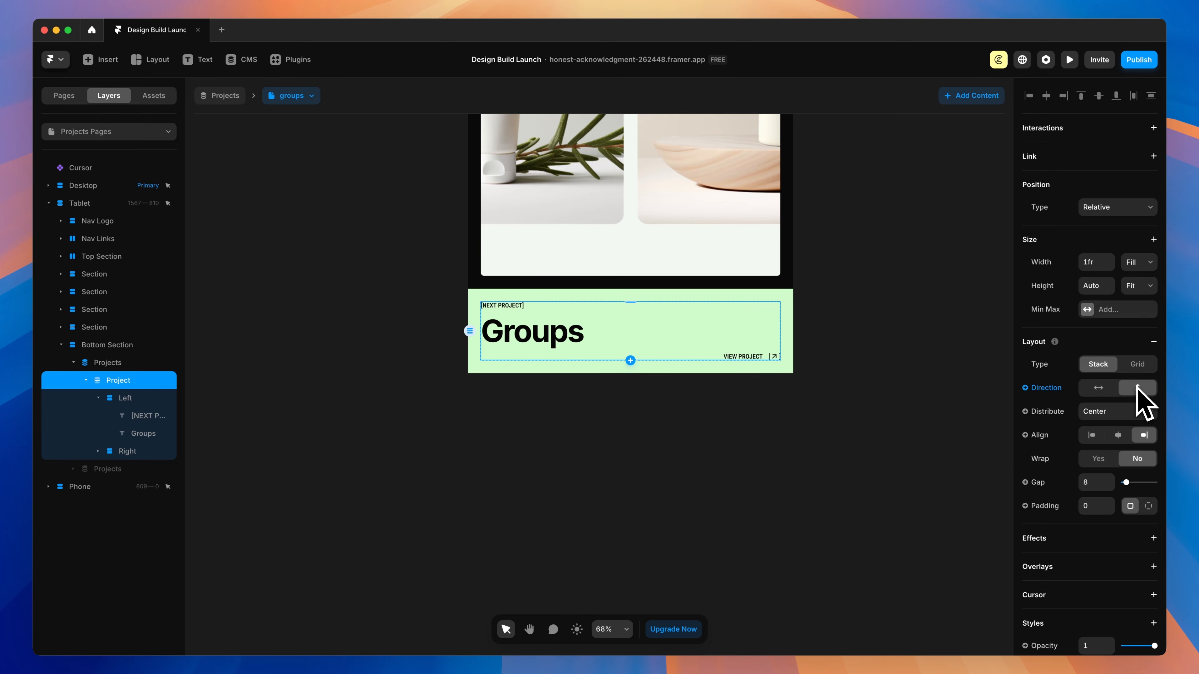
{"action": "double_click", "coordinate": [741, 358]}
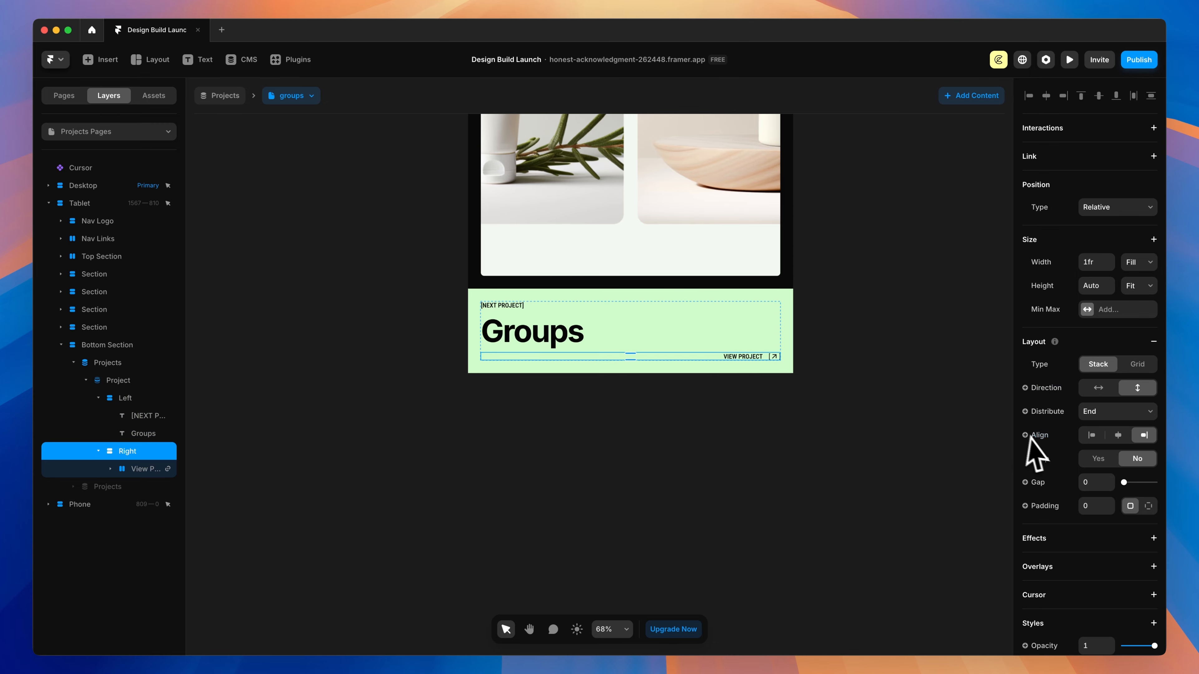
{"action": "left_click", "coordinate": [1091, 435]}
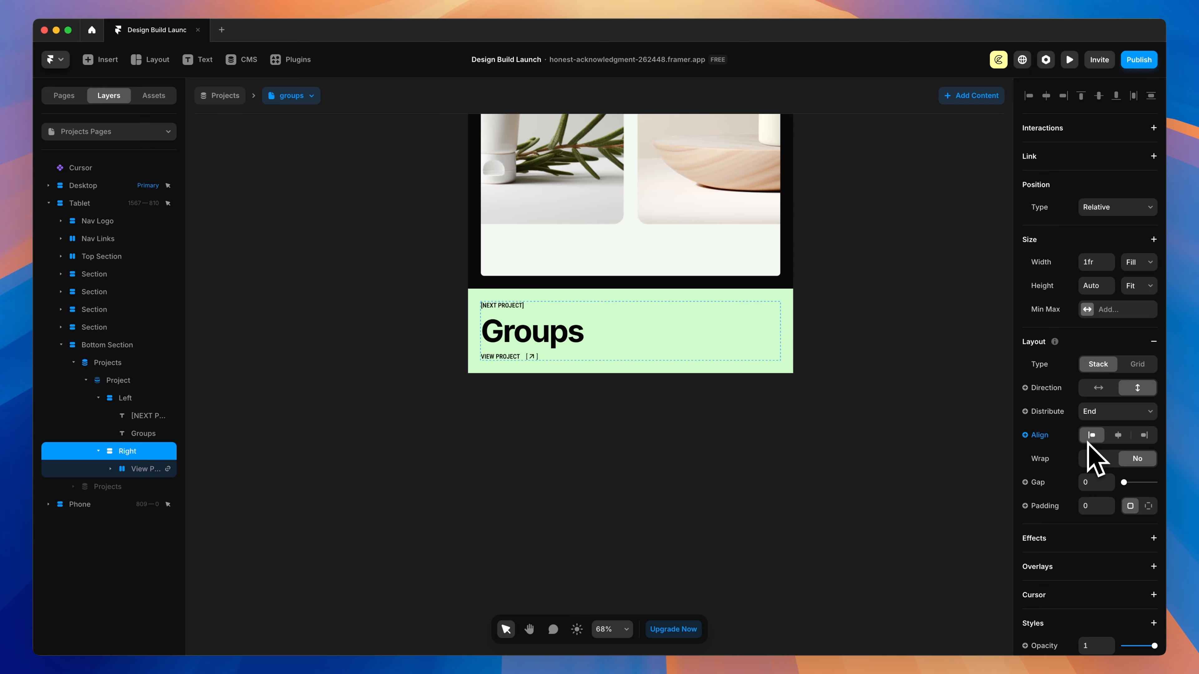
Set the gap of the Project Stack in the Tablet Bottom Section to 128.
{"action": "left_click", "coordinate": [118, 381]}
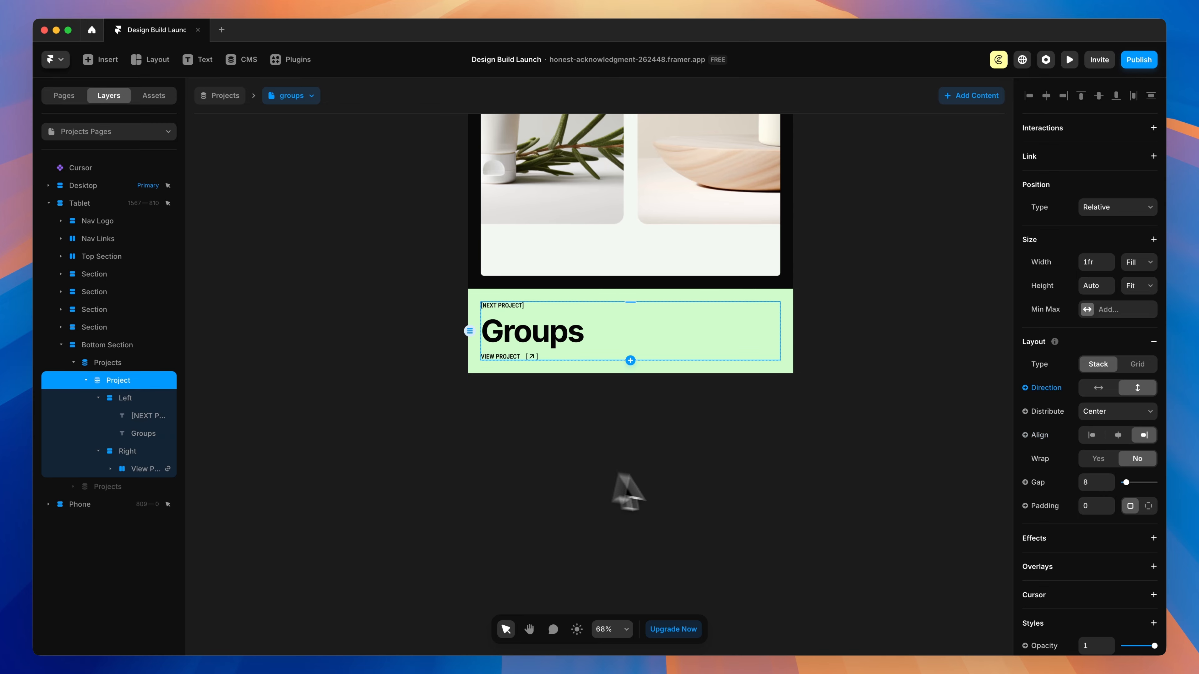
{"action": "left_click_drag", "start_coordinate": [1126, 482], "coordinate": [1159, 491]}
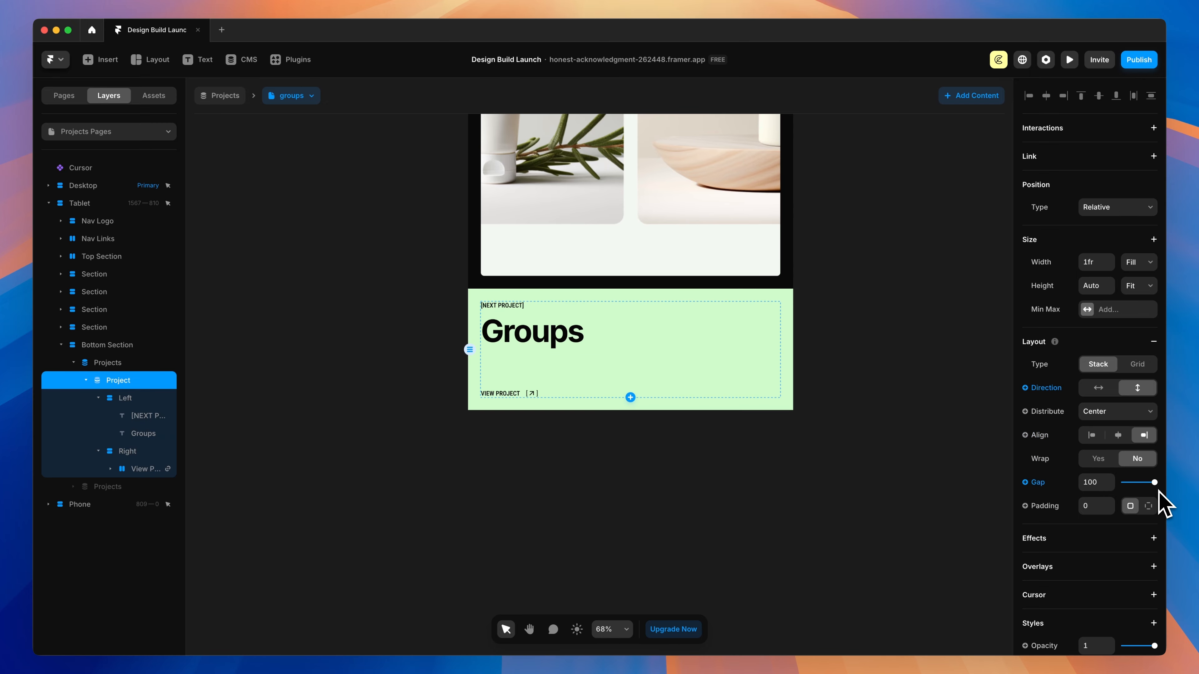
{"action": "left_click", "coordinate": [1100, 483]}
{"action": "type", "text": "128"}
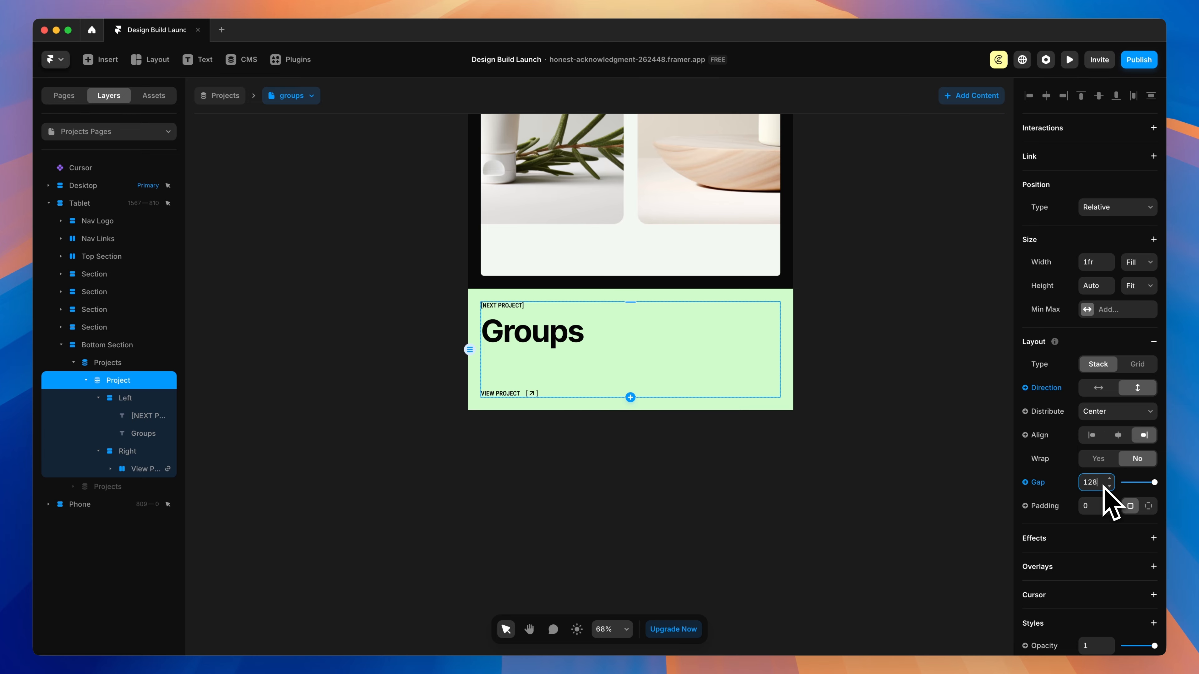
{"action": "key", "text": "Return"}
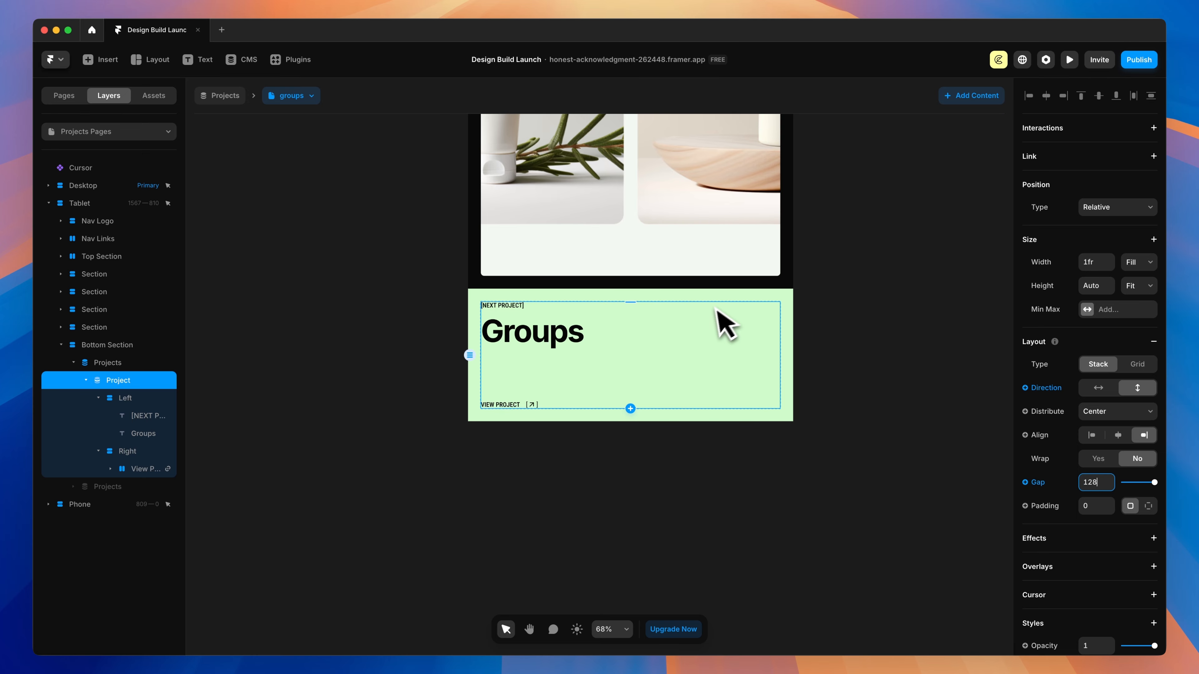
Set the gap of the Tablet Bottom Section's Left Stack, holding the next-project label and title, to 0.
{"action": "left_click", "coordinate": [561, 338]}
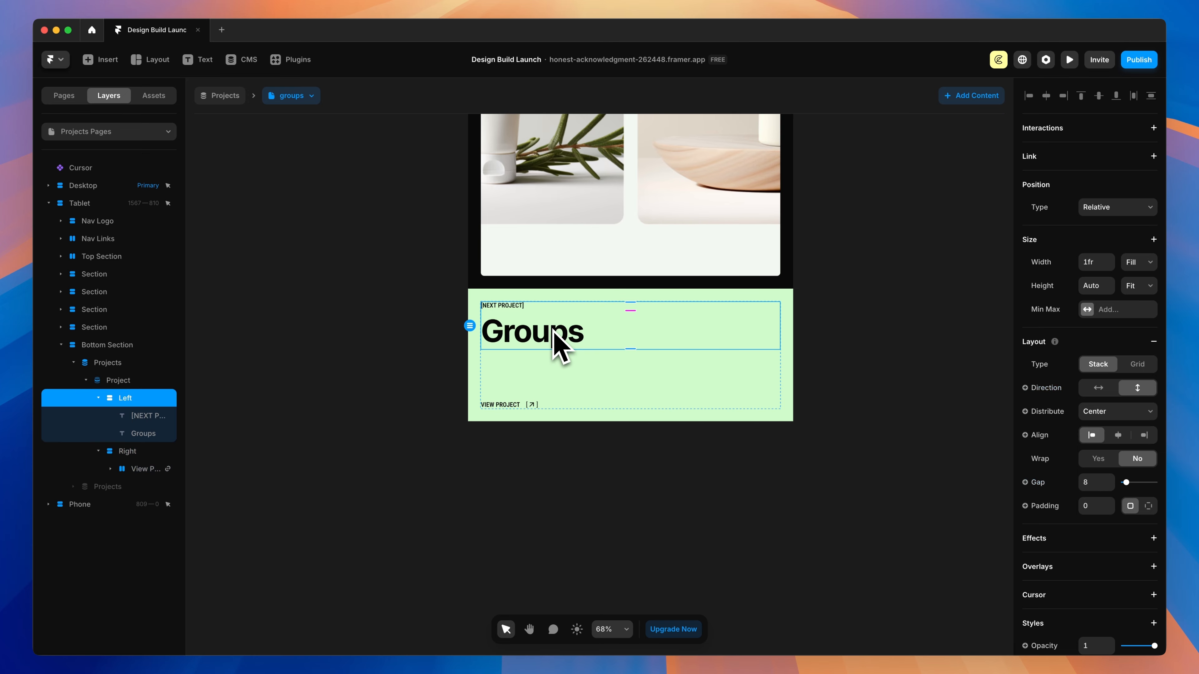
{"action": "left_click_drag", "start_coordinate": [1124, 490], "coordinate": [1049, 490]}
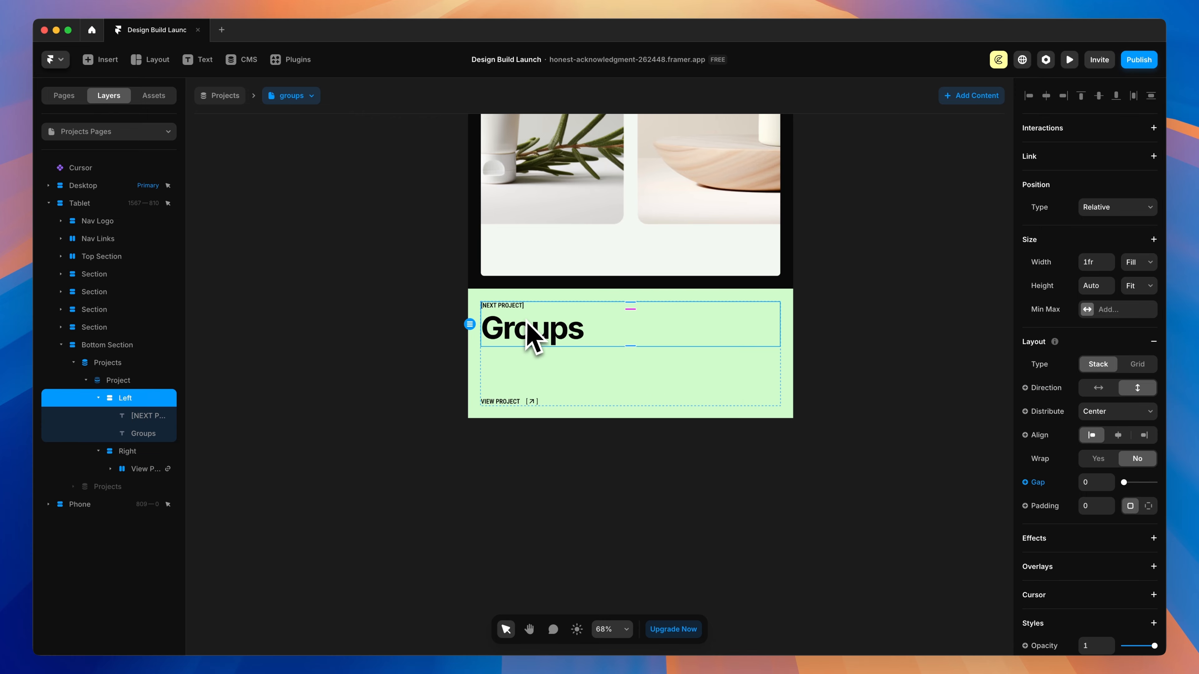
{"action": "key", "text": "Escape"}
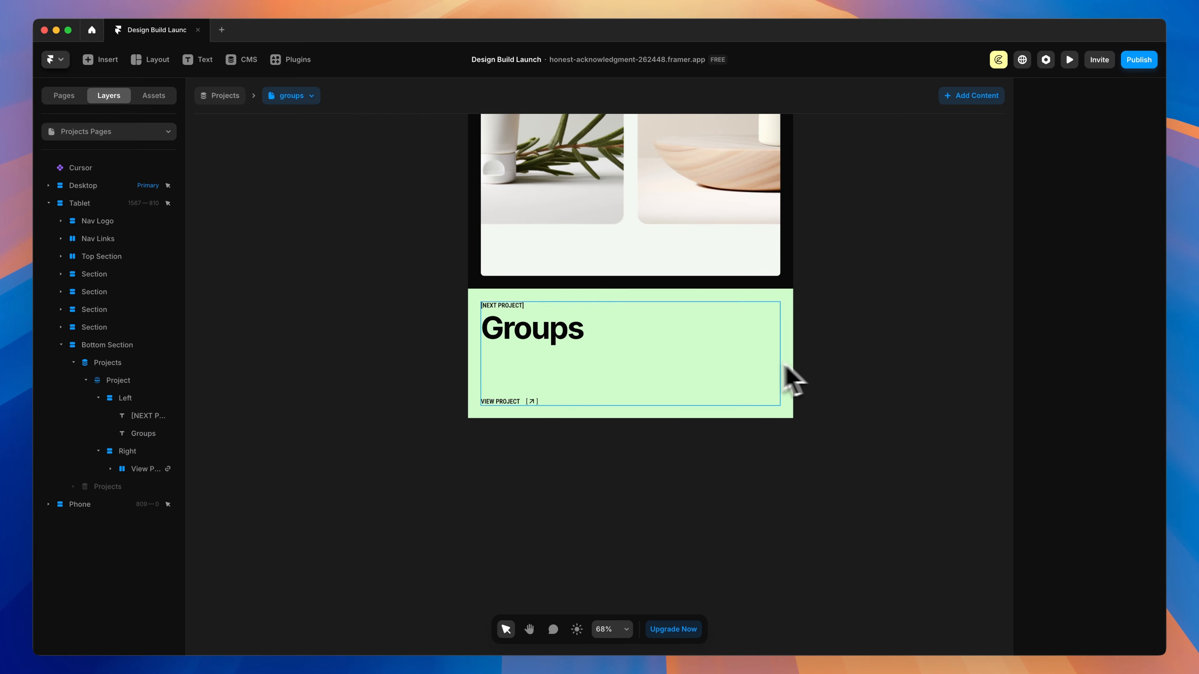
Set the padding of the Phone breakpoint's Bottom Section to 16 on all four sides.
{"action": "scroll", "coordinate": [677, 378], "scroll_direction": "down", "scroll_amount": 5}
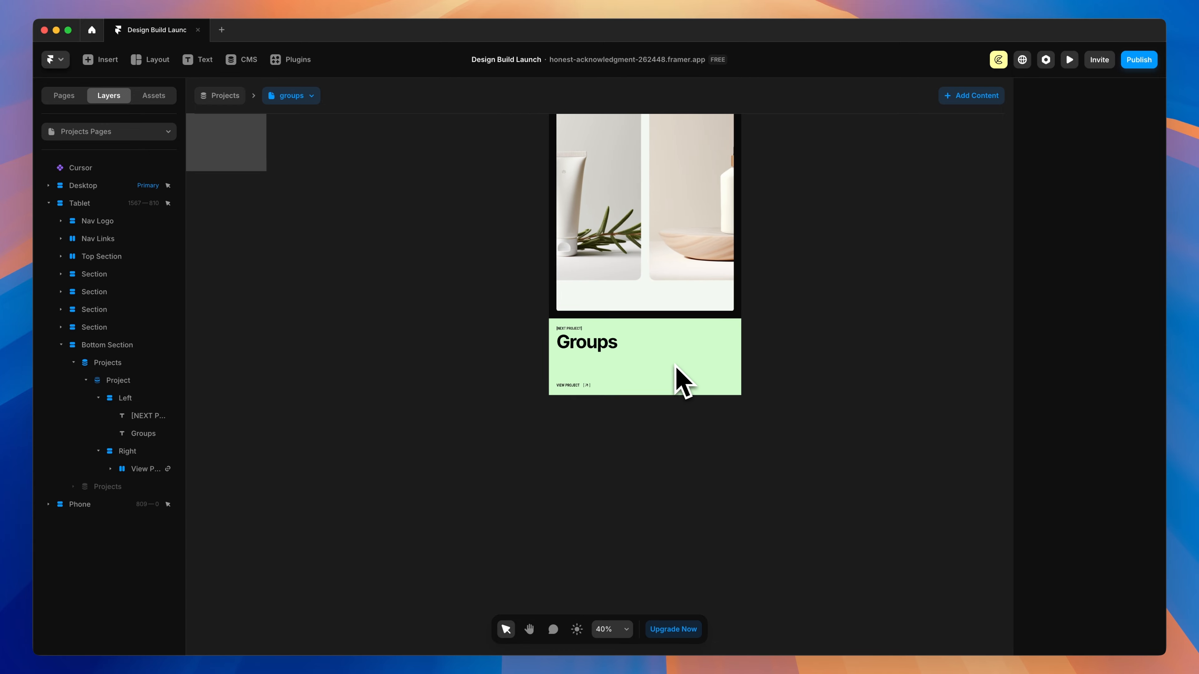
{"action": "scroll", "coordinate": [883, 415], "scroll_direction": "right", "scroll_amount": 5}
{"action": "scroll", "coordinate": [891, 374], "scroll_direction": "up", "scroll_amount": 5}
{"action": "left_click", "coordinate": [507, 333]}
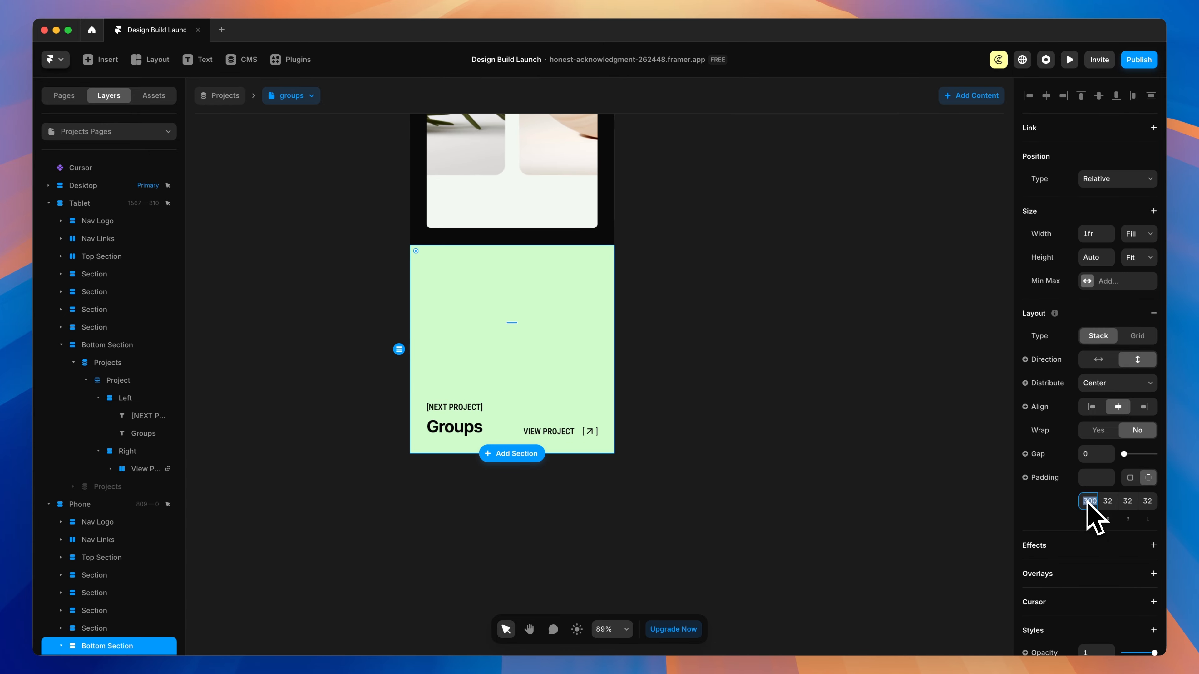
{"action": "type", "text": "16"}
{"action": "left_click", "coordinate": [1109, 503]}
{"action": "type", "text": "16"}
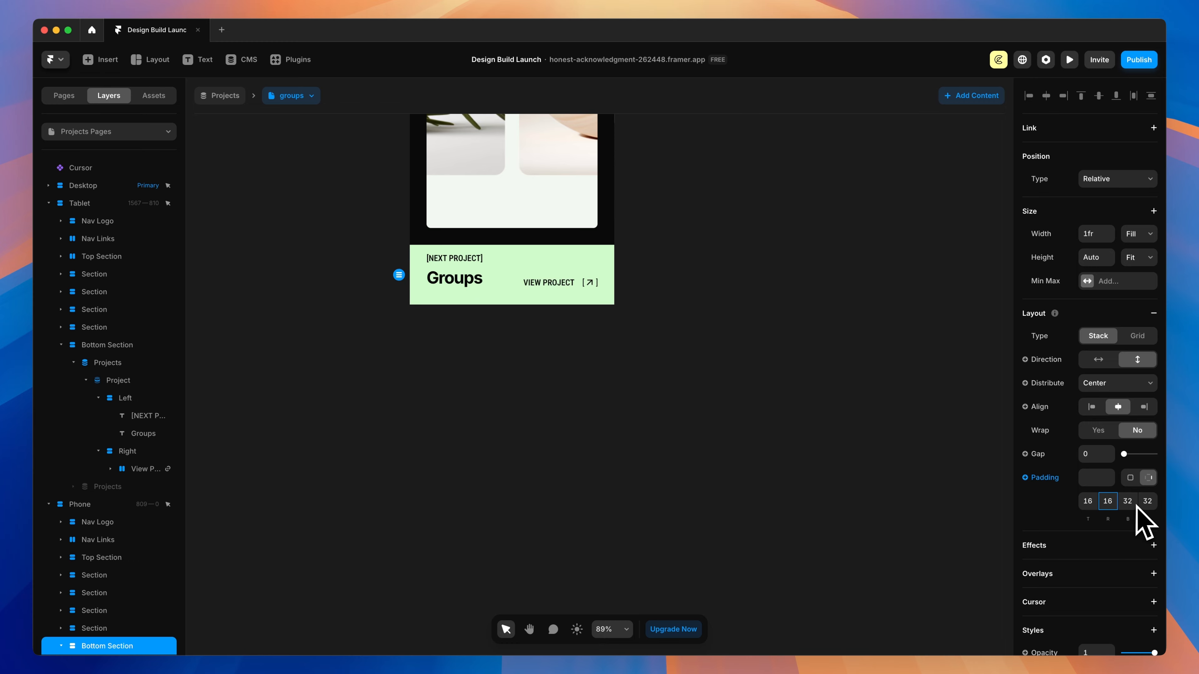
{"action": "left_click", "coordinate": [1148, 501]}
{"action": "type", "text": "16"}
{"action": "key", "text": "Return"}
Give the Phone Bottom Section's Project Stack a vertical direction and a gap of 128.
{"action": "key", "text": "Return"}
{"action": "key", "text": "Return"}
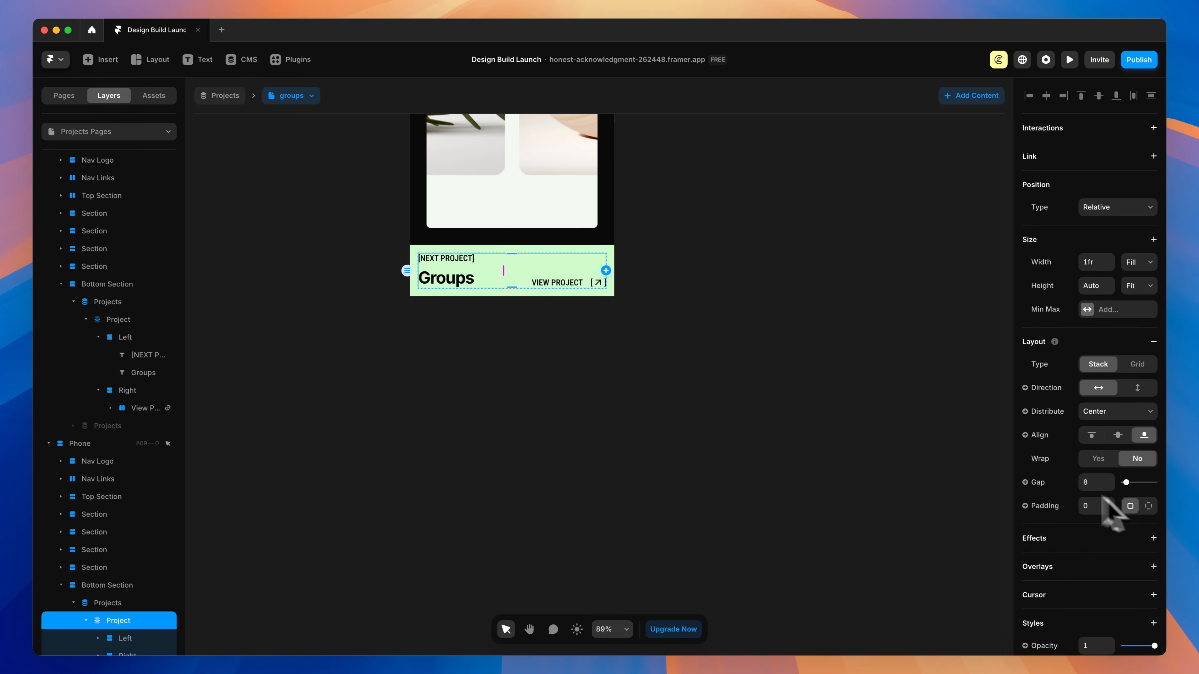
{"action": "left_click", "coordinate": [1138, 388]}
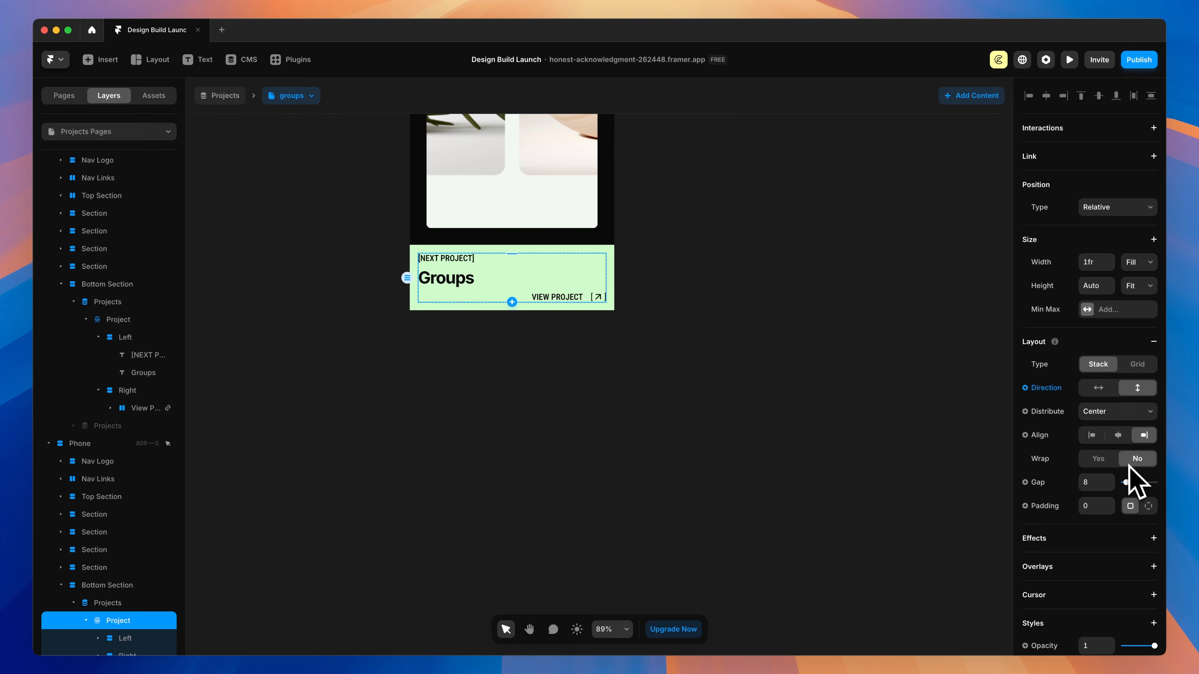
{"action": "left_click", "coordinate": [1088, 483]}
{"action": "type", "text": "128"}
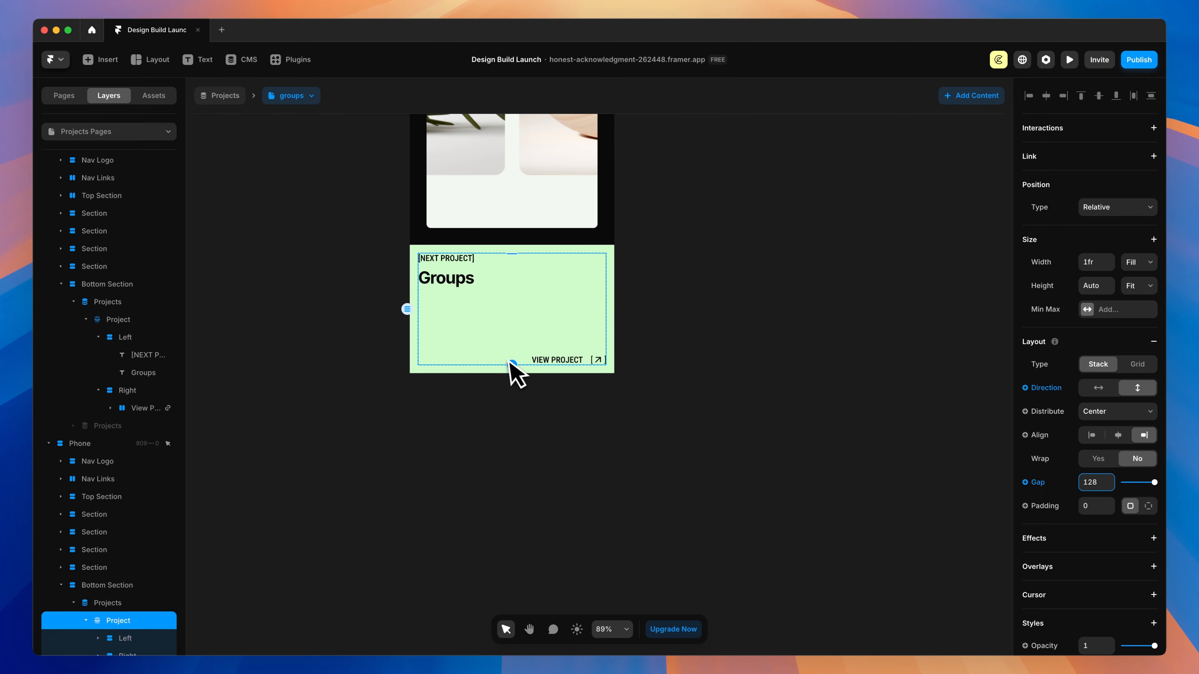
Align the Phone Bottom Section's Right Stack to the left and set the gap of its Left Stack to 0.
{"action": "left_click", "coordinate": [487, 361]}
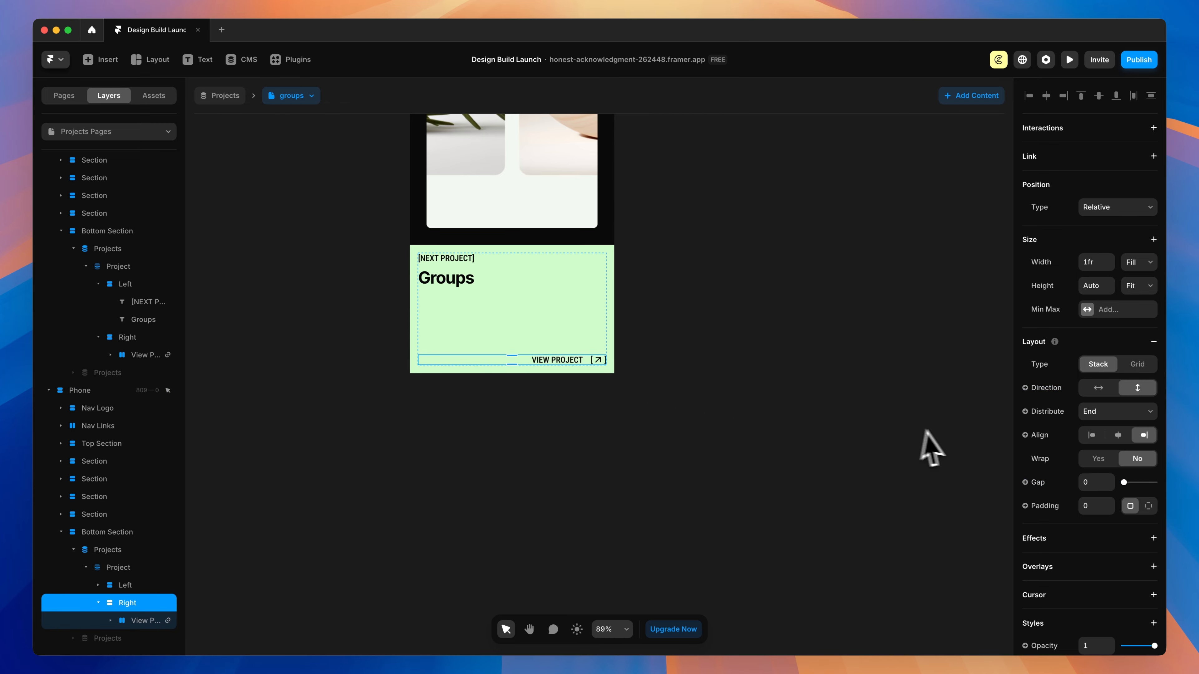
{"action": "left_click", "coordinate": [1093, 436]}
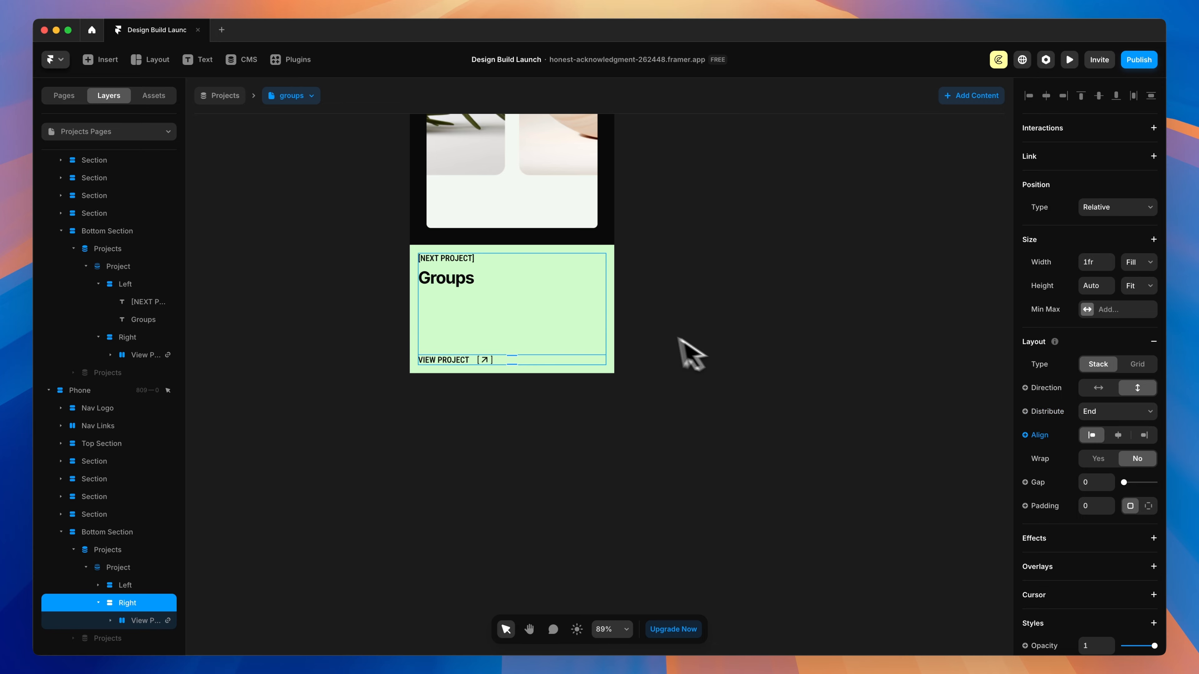
{"action": "left_click", "coordinate": [476, 274]}
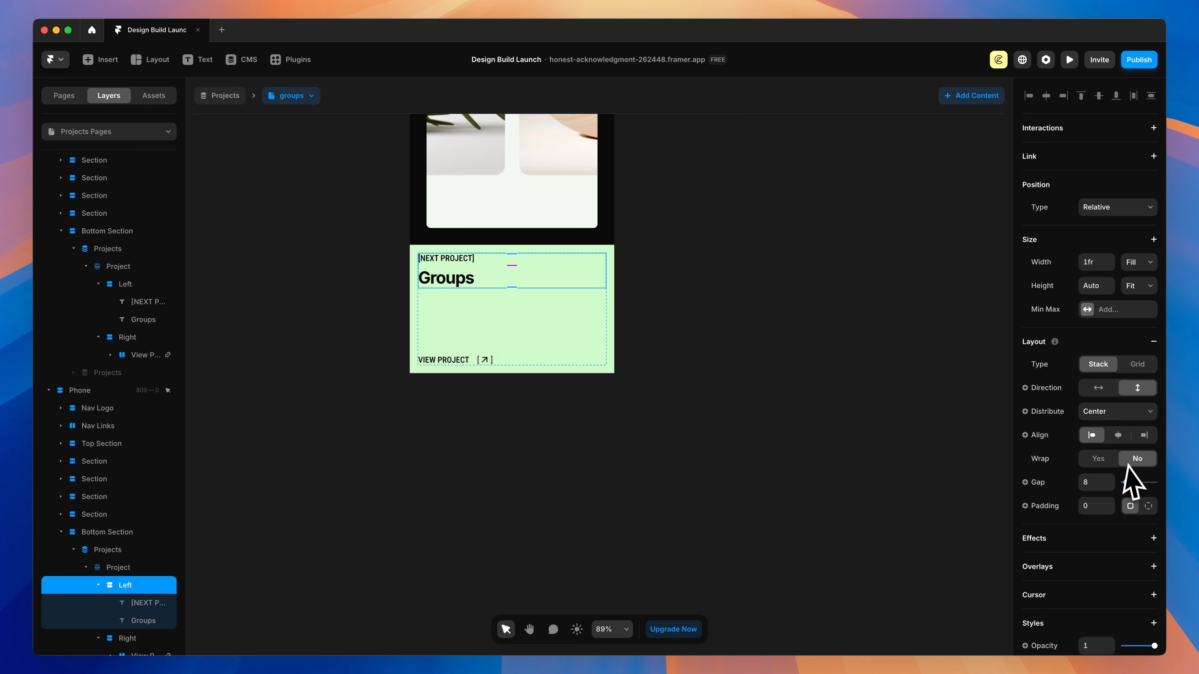
{"action": "left_click_drag", "start_coordinate": [1126, 482], "coordinate": [1114, 482]}
{"action": "scroll", "coordinate": [759, 322], "scroll_direction": "down", "scroll_amount": 5}
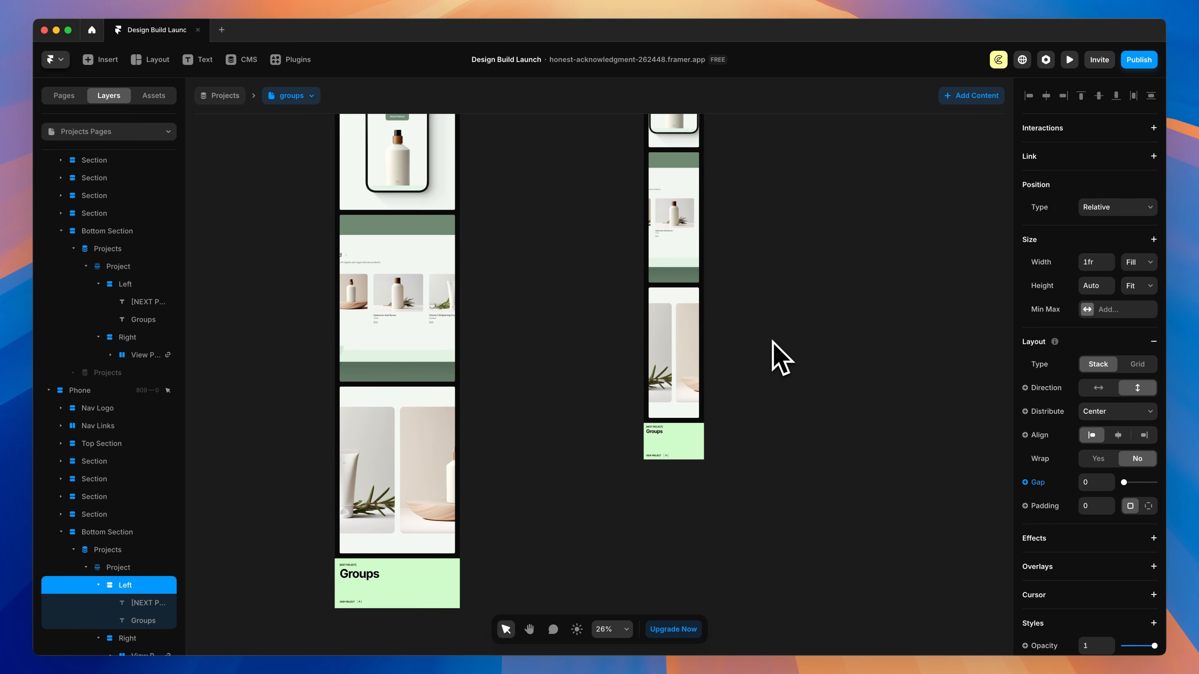
{"action": "scroll", "coordinate": [691, 477], "scroll_direction": "up", "scroll_amount": 3}
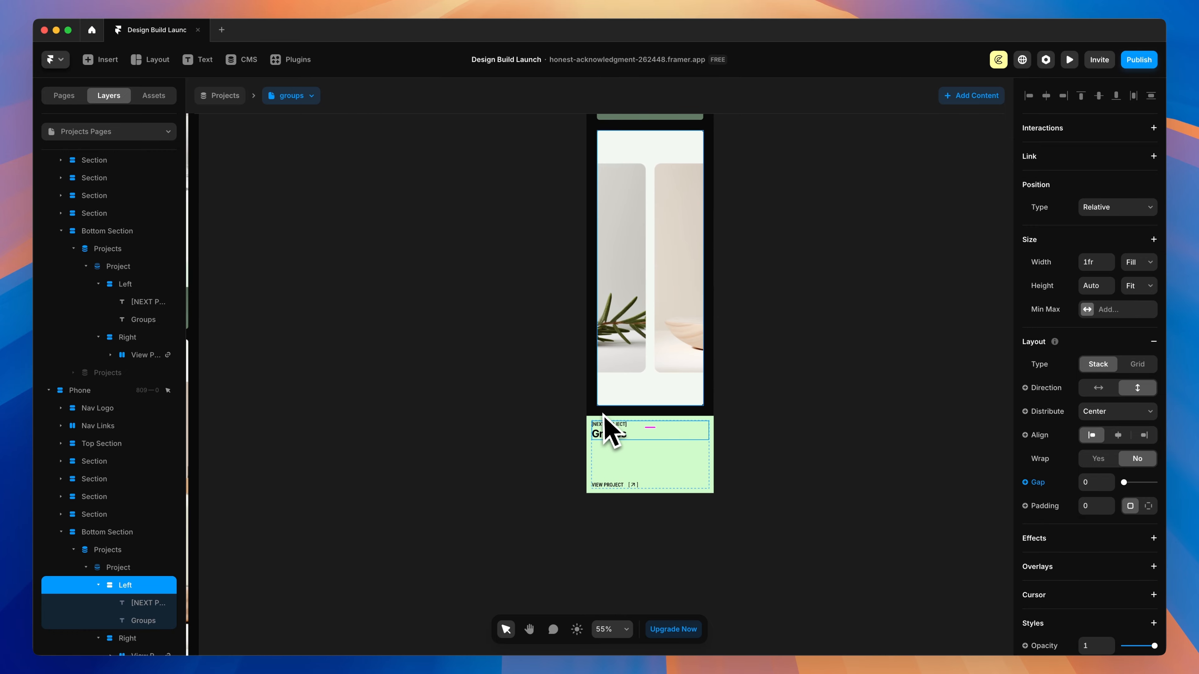
Set the left and right padding of the Phone breakpoint's four image Sections to 16.
{"action": "scroll", "coordinate": [610, 429], "scroll_direction": "up", "scroll_amount": 10}
{"action": "scroll", "coordinate": [651, 437], "scroll_direction": "up", "scroll_amount": 10}
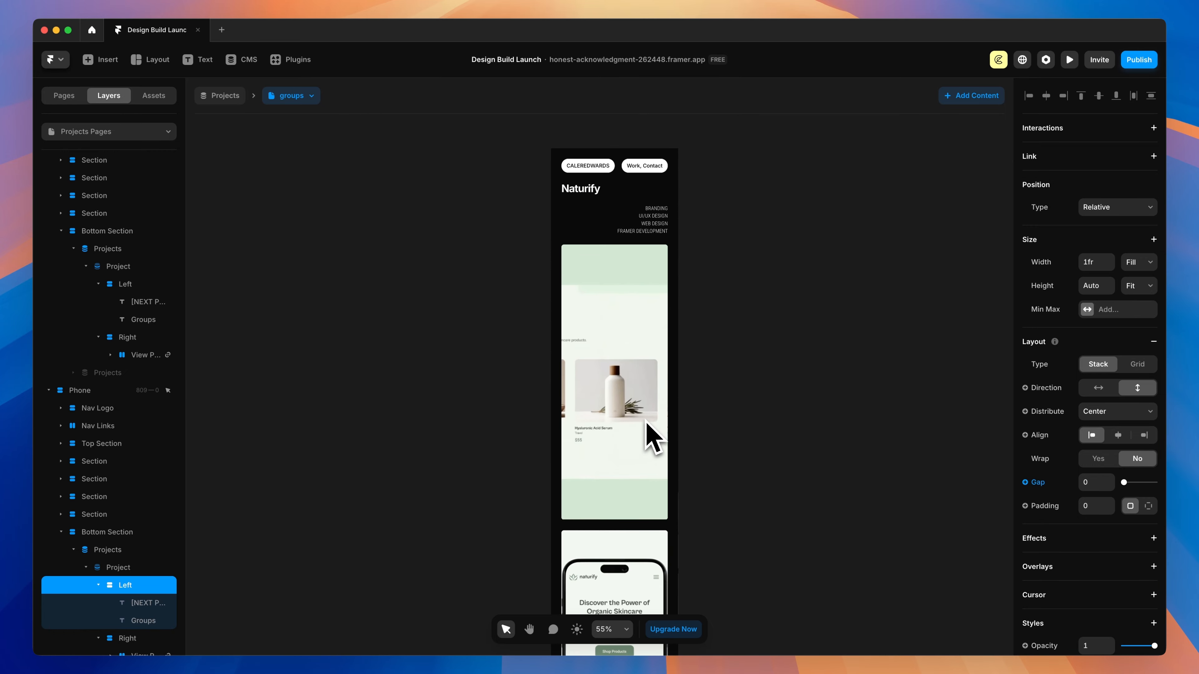
{"action": "left_click", "coordinate": [554, 290]}
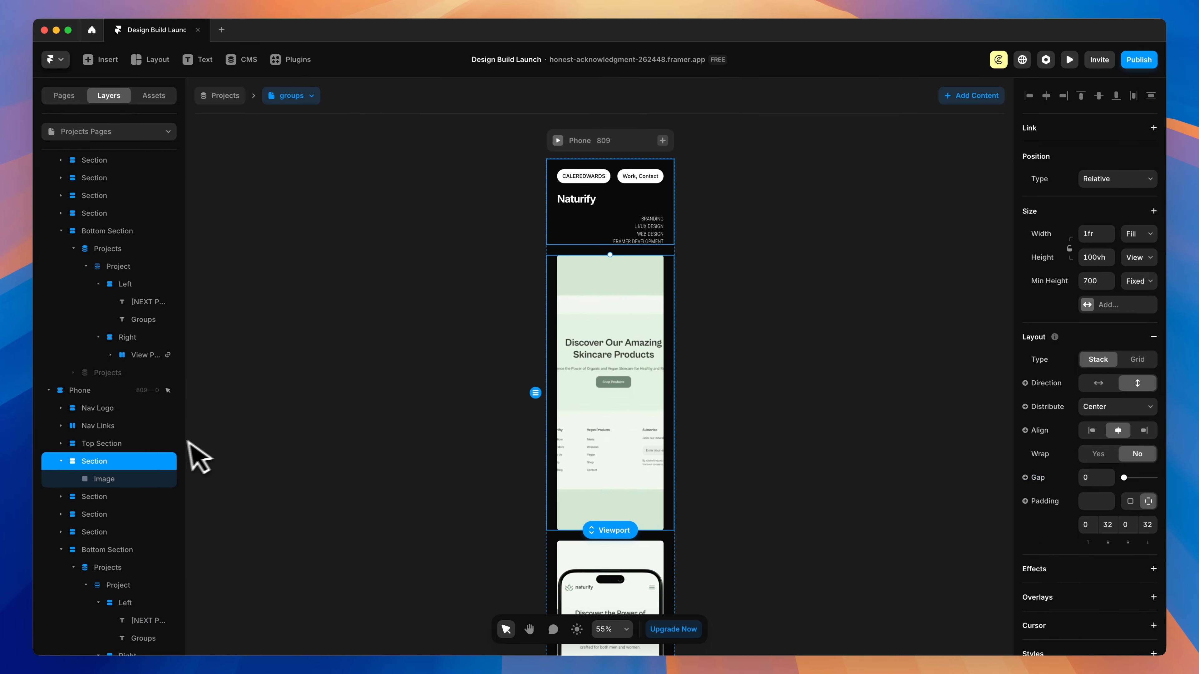
{"action": "scroll", "coordinate": [142, 461], "scroll_direction": "down", "scroll_amount": 3}
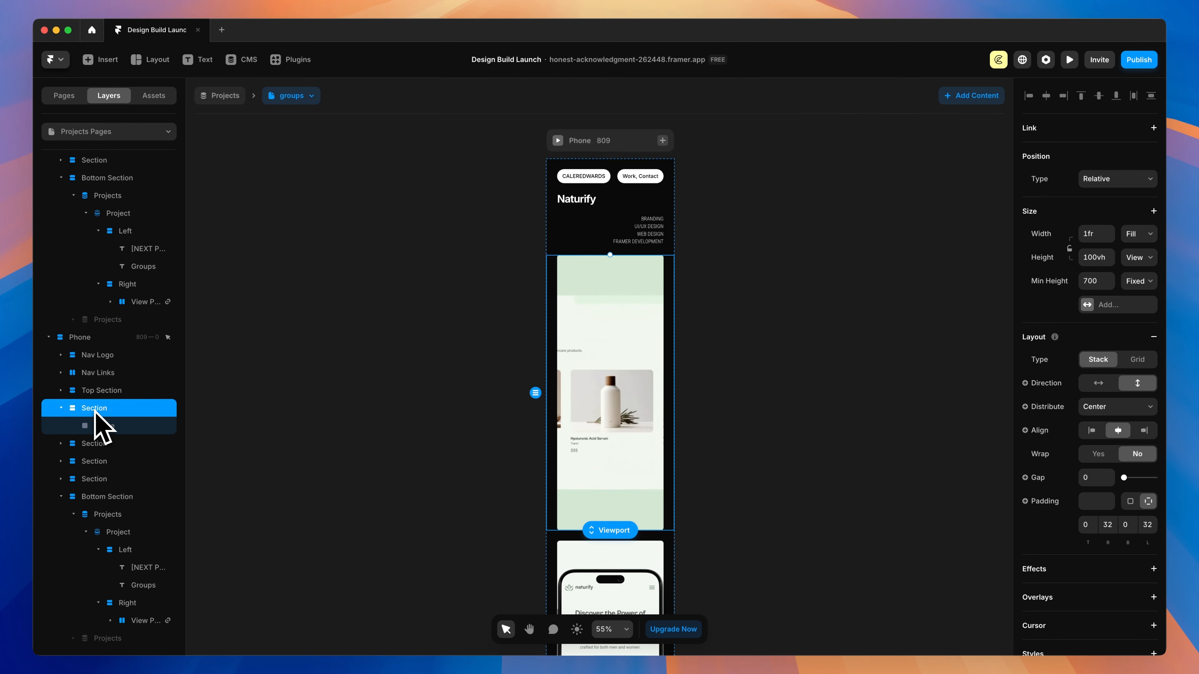
{"action": "left_click", "coordinate": [94, 446], "text": "shift"}
{"action": "left_click", "coordinate": [95, 461], "text": "shift"}
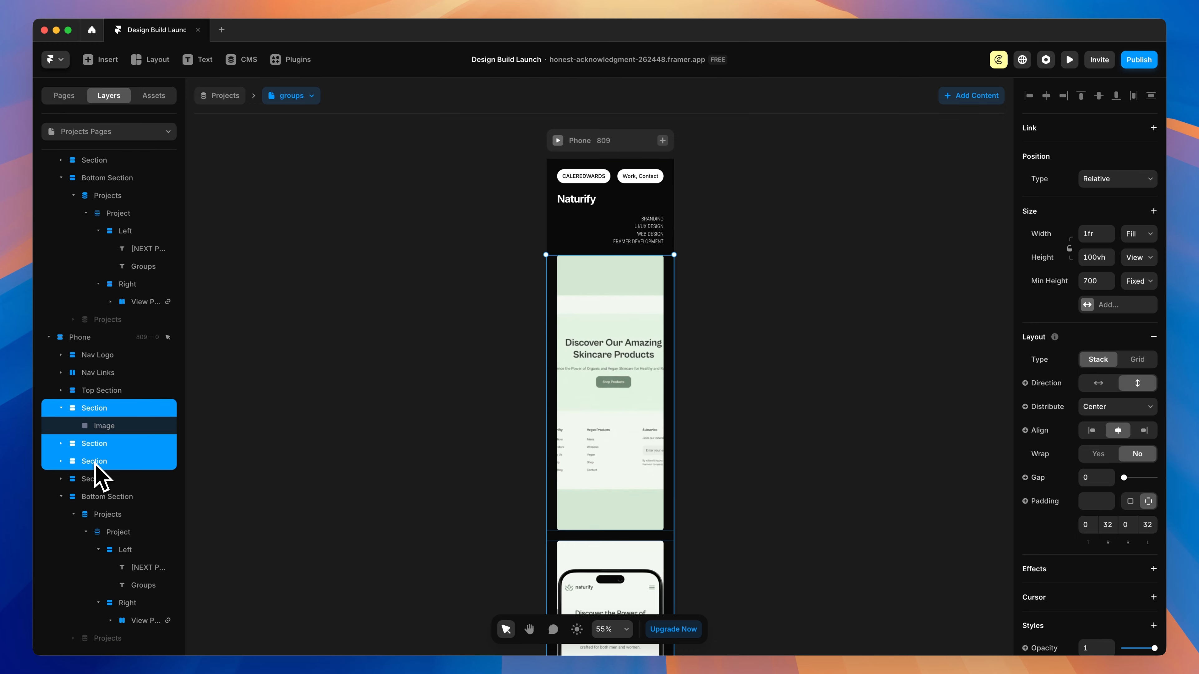
{"action": "left_click", "coordinate": [99, 479], "text": "shift"}
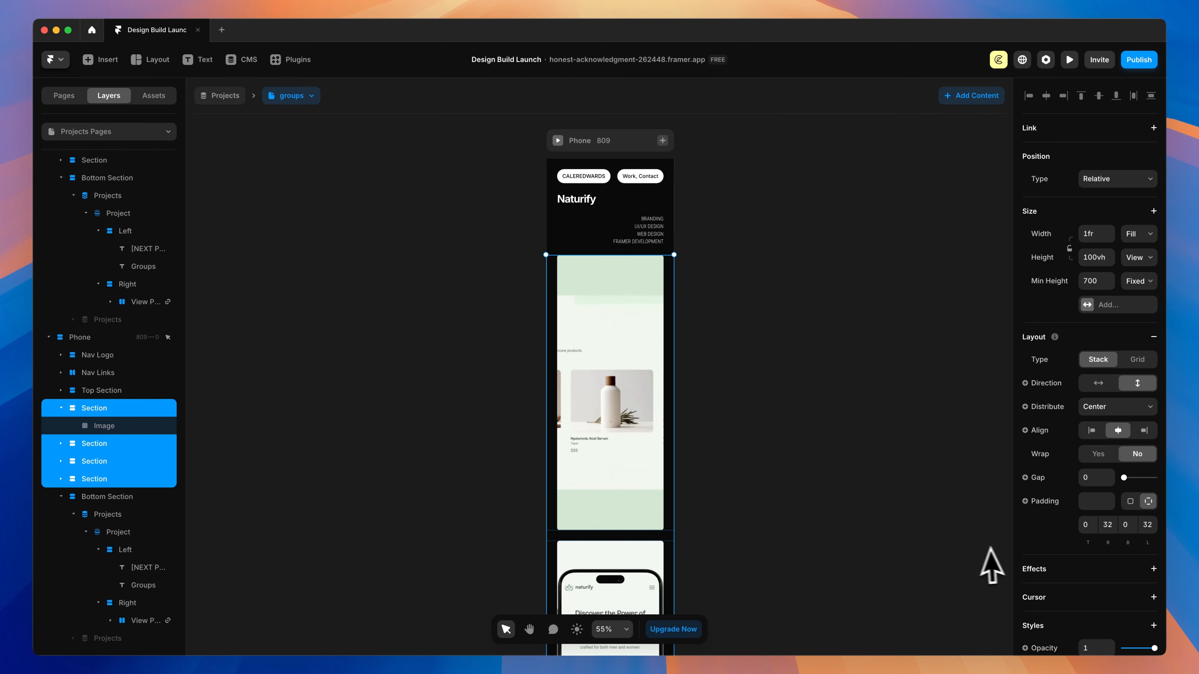
{"action": "left_click", "coordinate": [1107, 525]}
{"action": "type", "text": "16"}
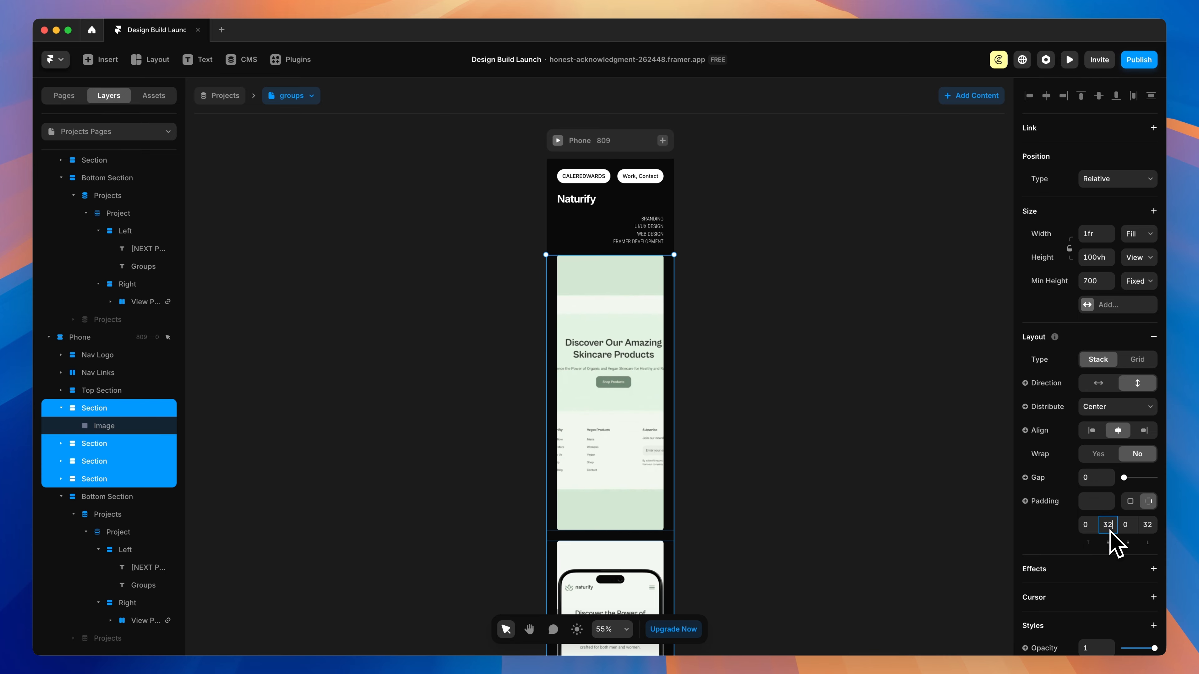
{"action": "left_click", "coordinate": [1147, 526]}
{"action": "type", "text": "16"}
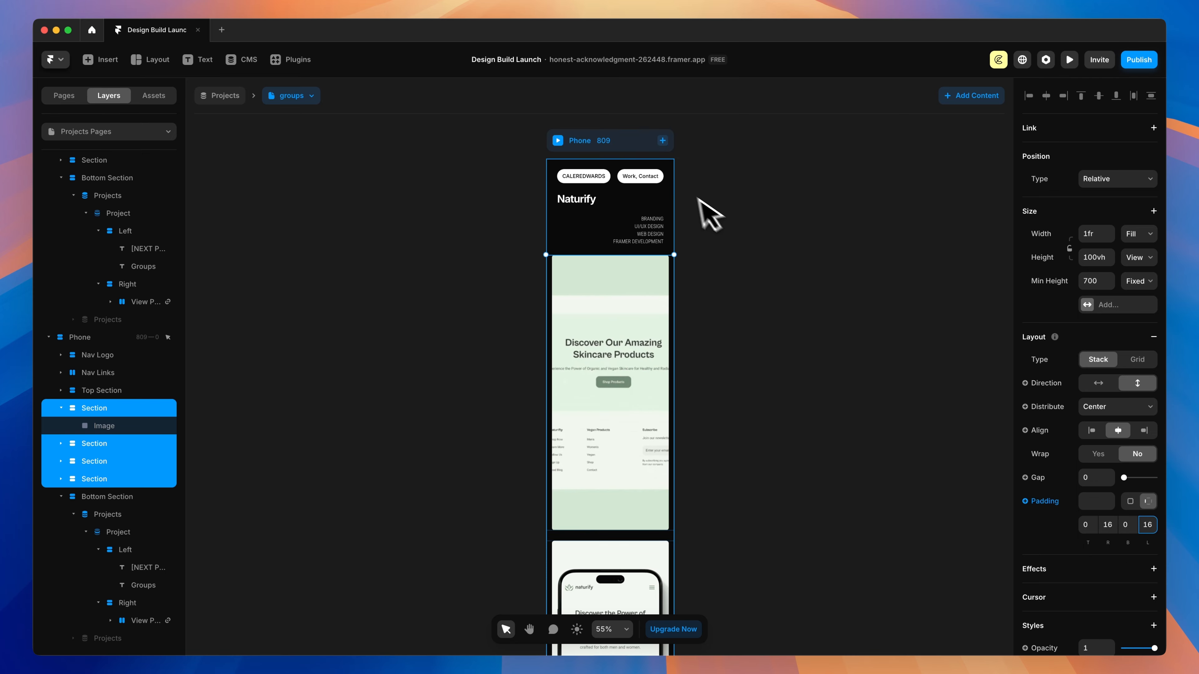
Set the gap of the Phone breakpoint's main stack to 16.
{"action": "left_click", "coordinate": [633, 147]}
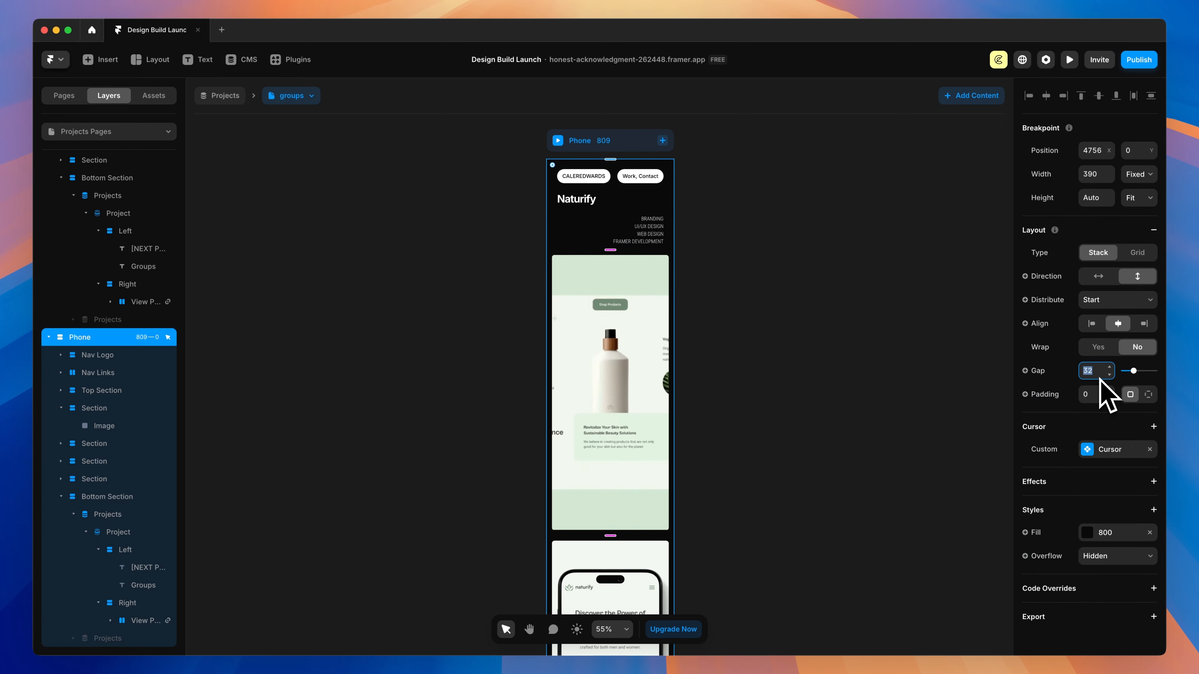
{"action": "type", "text": "16"}
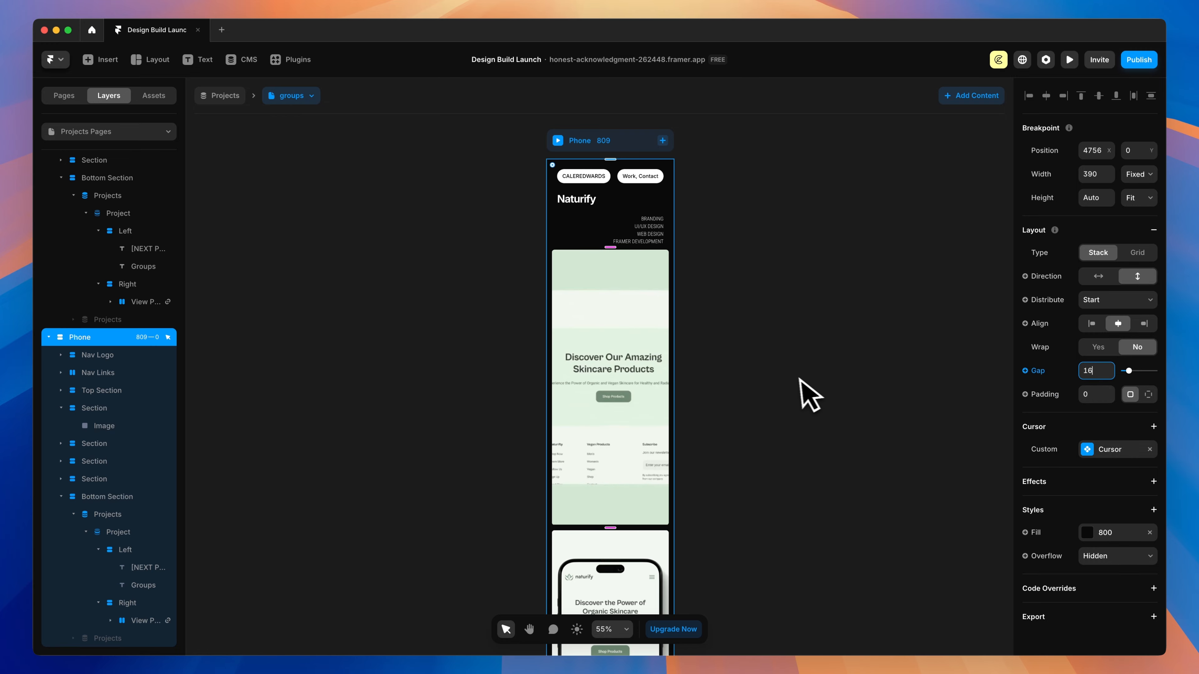
{"action": "scroll", "coordinate": [610, 460], "scroll_direction": "up", "scroll_amount": 5}
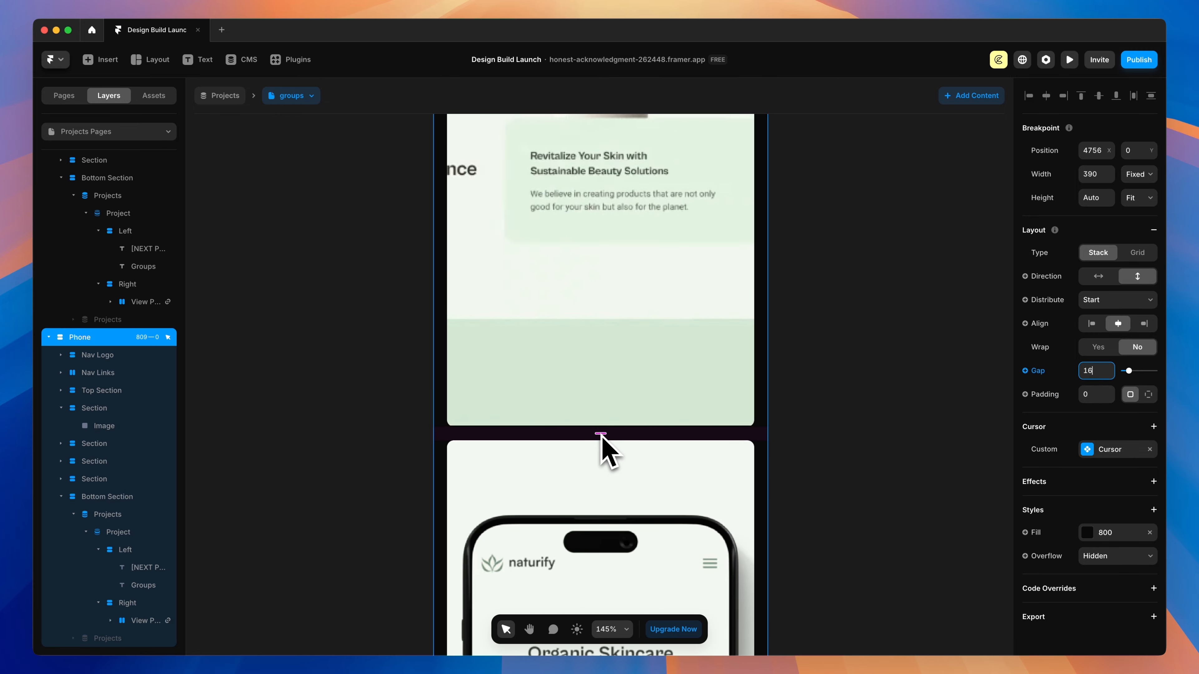
Set the bottom padding of the Phone Top Section, holding the project title and skills, to 32.
{"action": "scroll", "coordinate": [751, 463], "scroll_direction": "down", "scroll_amount": 5}
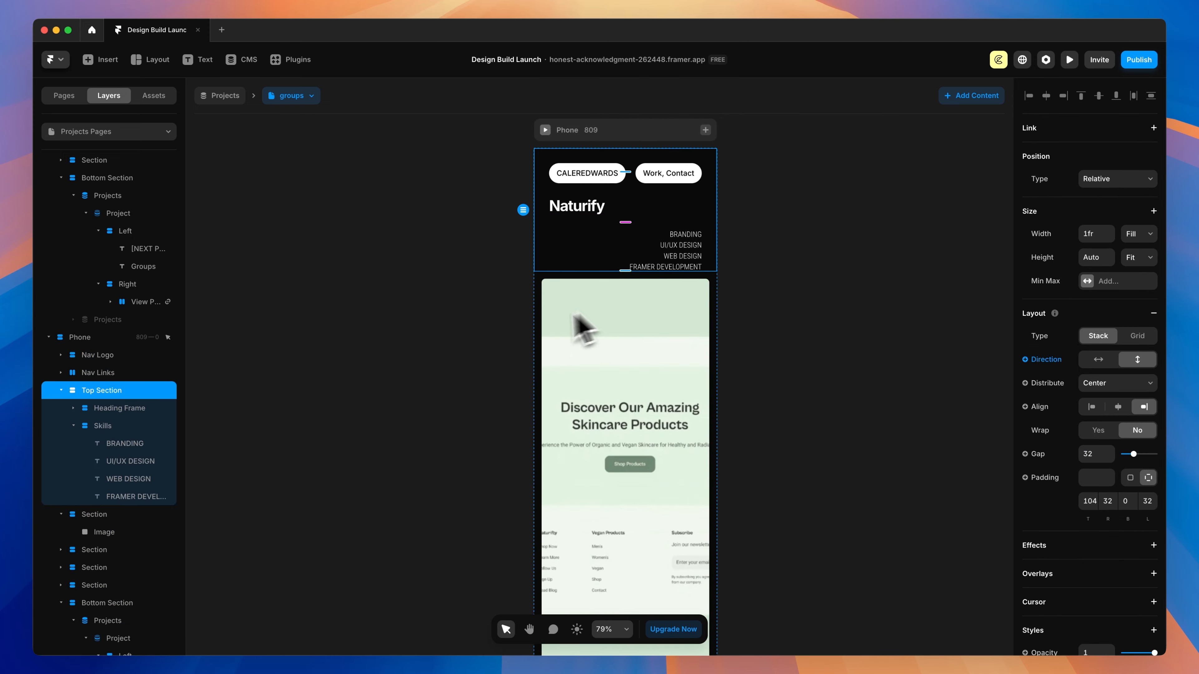
{"action": "left_click", "coordinate": [1131, 504]}
{"action": "type", "text": "32"}
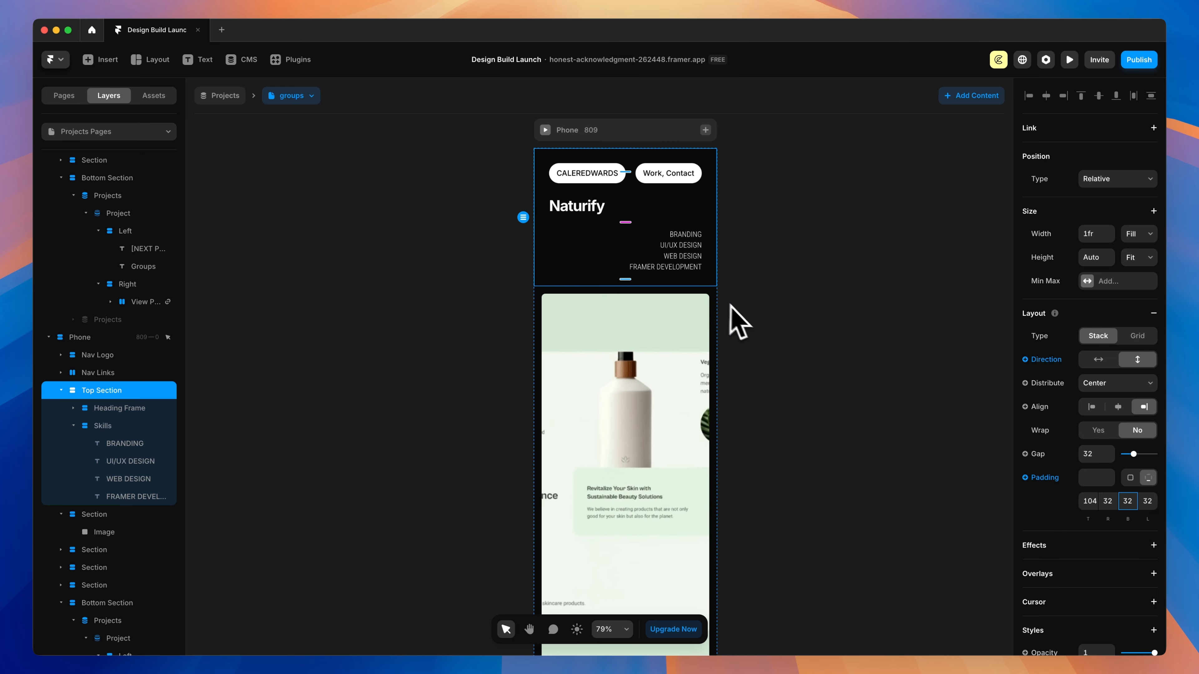
{"action": "left_click", "coordinate": [807, 357]}
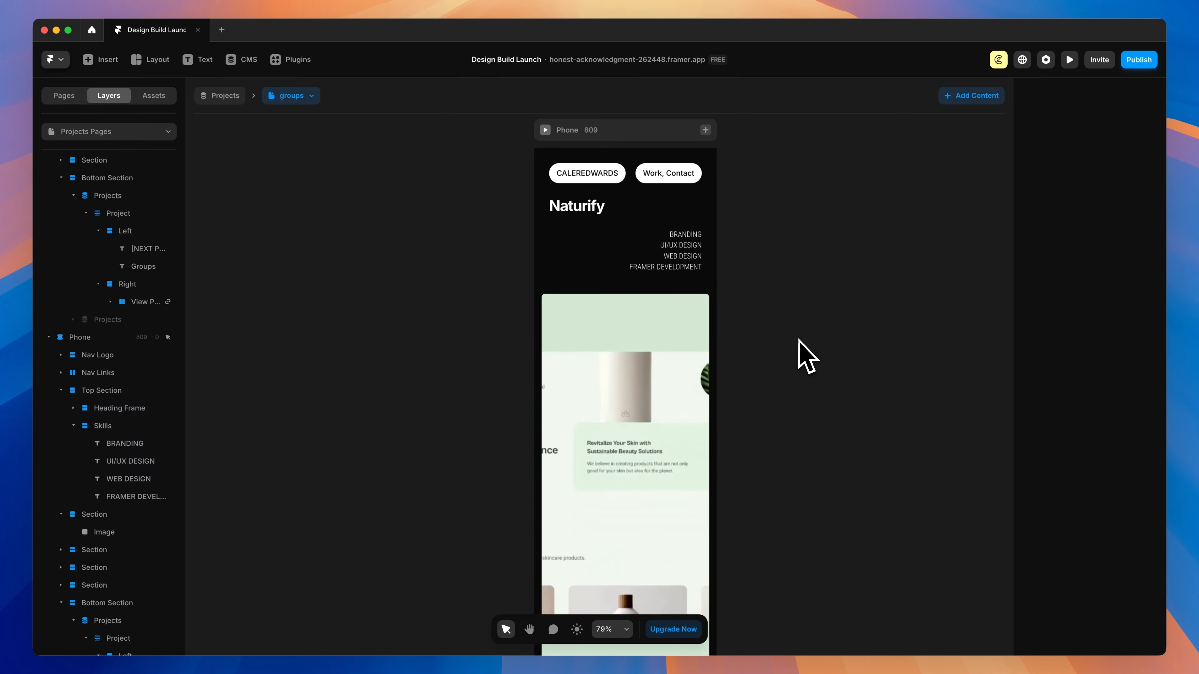
Position the Phone Nav Logo 16 from the top edge and 16 from the left edge.
{"action": "left_click", "coordinate": [586, 176]}
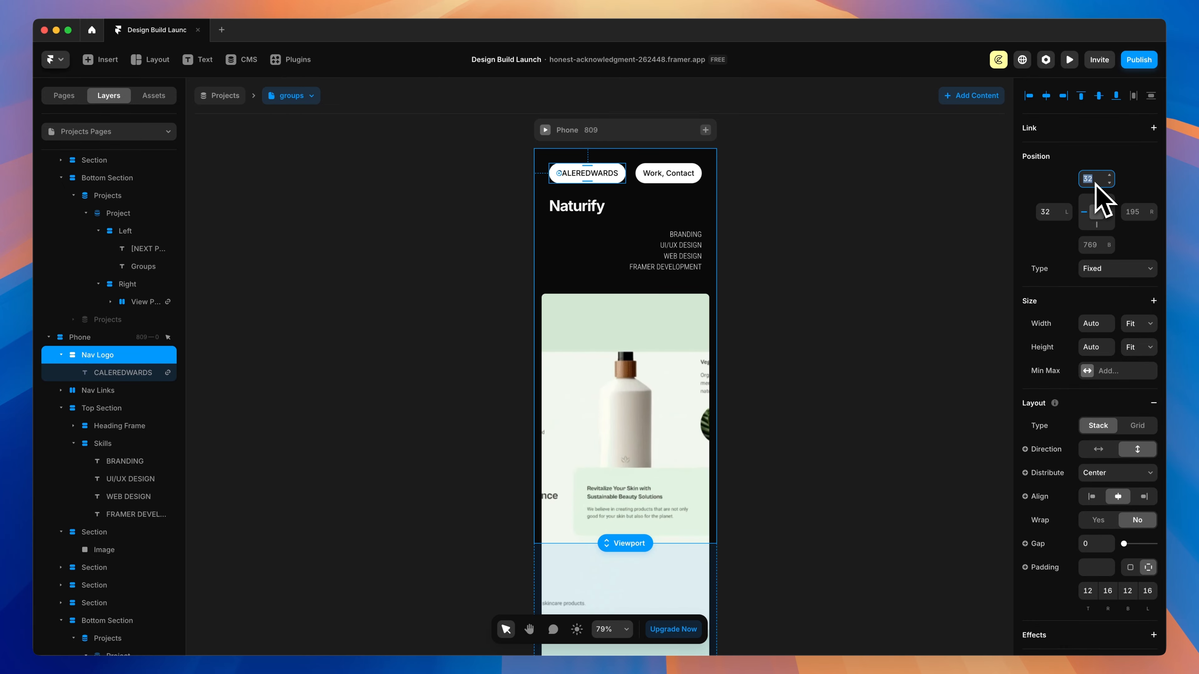
{"action": "left_click", "coordinate": [1058, 212]}
{"action": "type", "text": "16"}
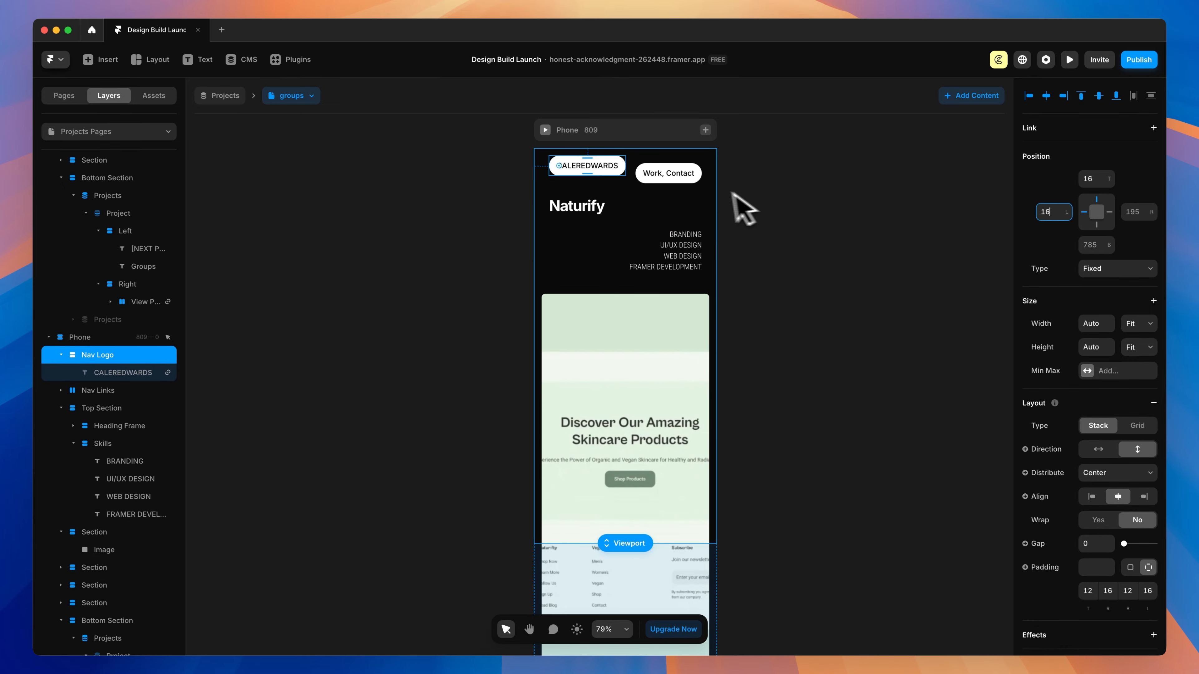
Position the Phone Nav Links 16 from the top edge and 16 from the right edge.
{"action": "left_click", "coordinate": [665, 170]}
{"action": "left_click", "coordinate": [1091, 179]}
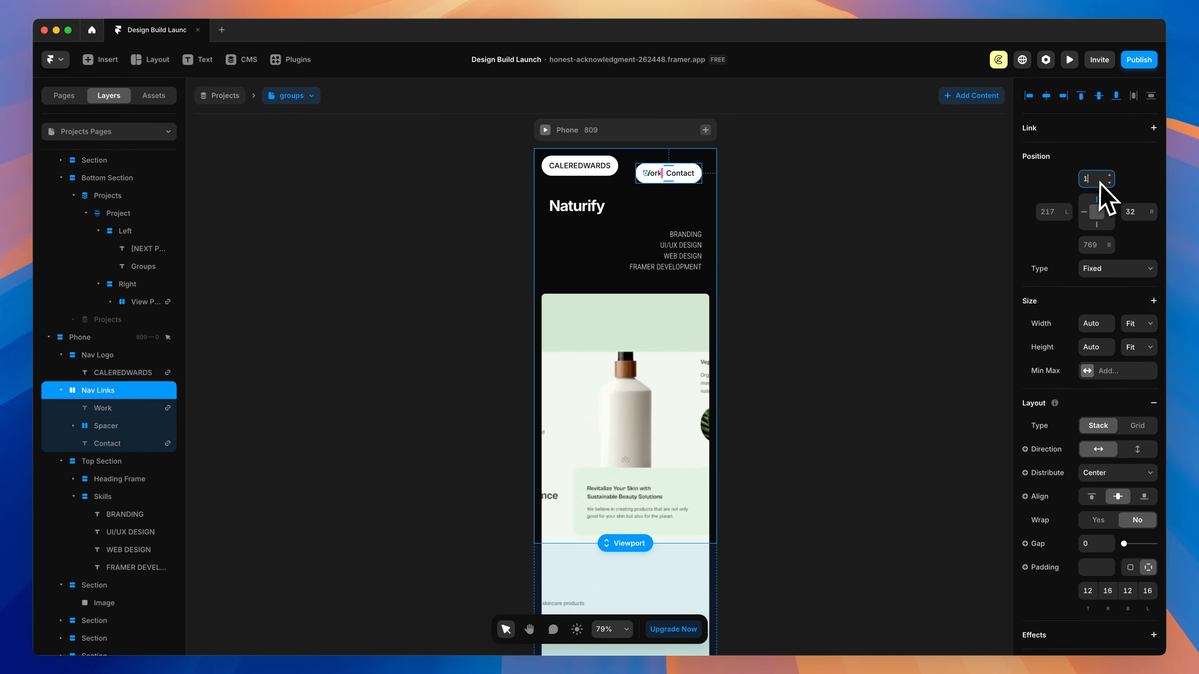
{"action": "type", "text": "16"}
{"action": "left_click", "coordinate": [1136, 212]}
{"action": "type", "text": "16"}
{"action": "key", "text": "Return"}
Set the left and right padding of the Phone Top Section to 16.
{"action": "left_click", "coordinate": [644, 257]}
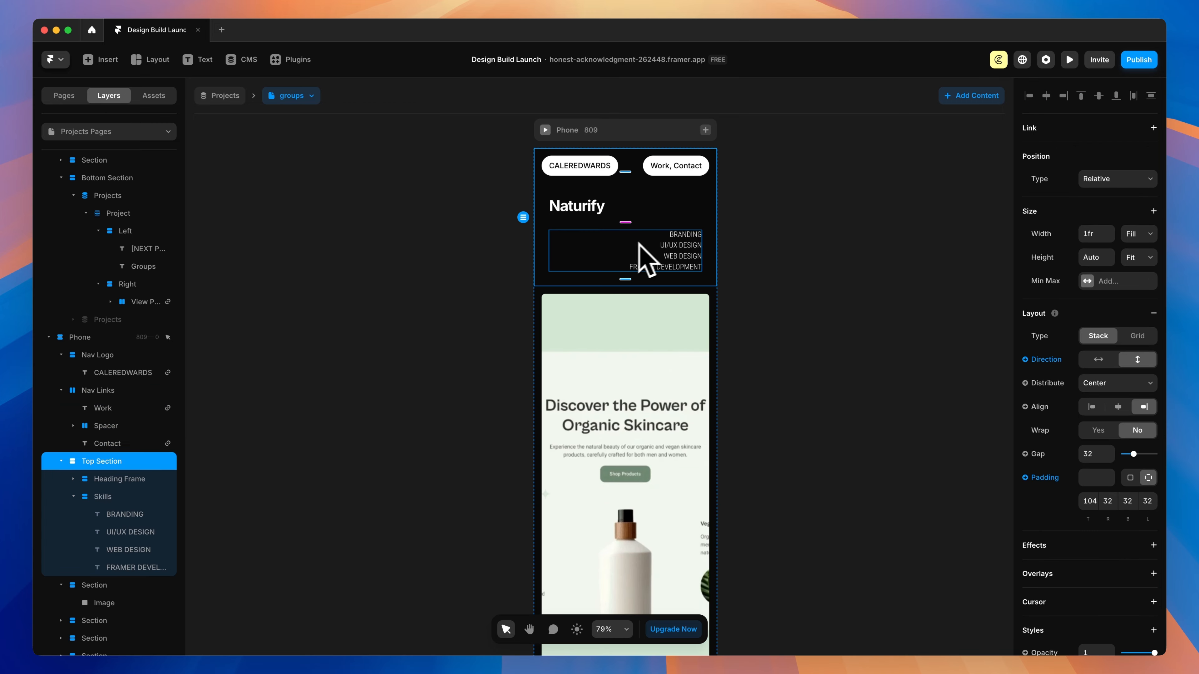
{"action": "left_click", "coordinate": [1108, 502]}
{"action": "type", "text": "16"}
{"action": "left_click", "coordinate": [1147, 502]}
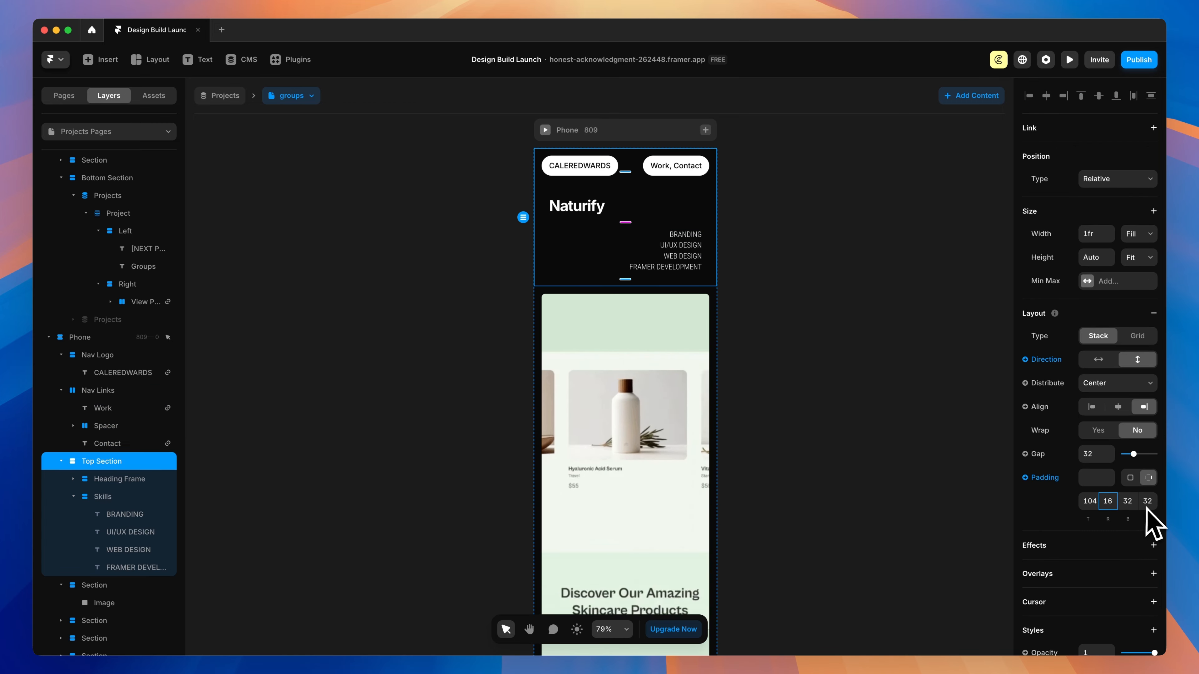
{"action": "type", "text": "16"}
{"action": "key", "text": "Return"}
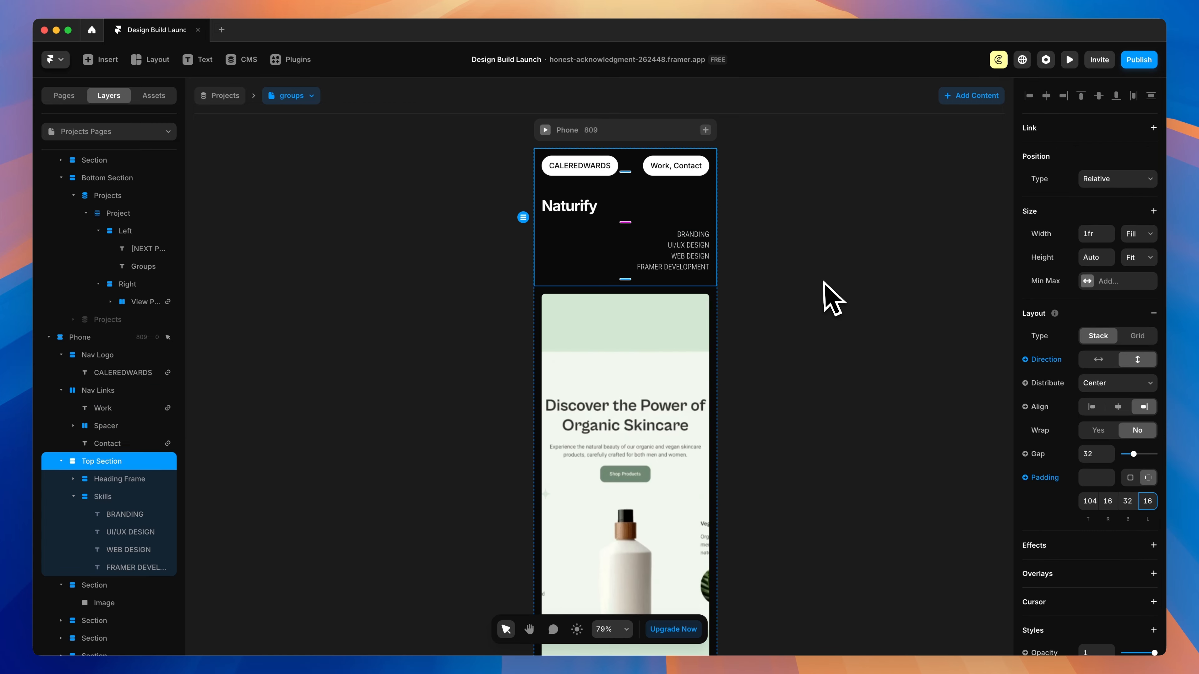
{"action": "left_click", "coordinate": [824, 284]}
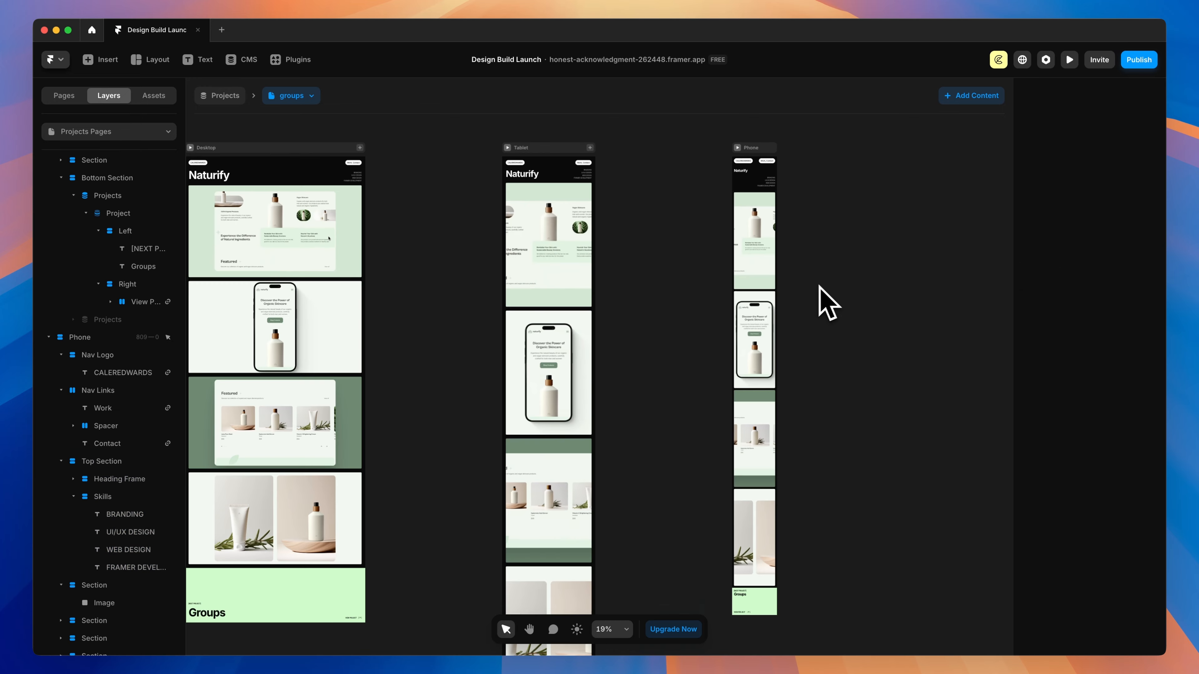
Give the Tablet breakpoint's four image Sections a fixed height of 700.
{"action": "key", "text": "shift+1"}
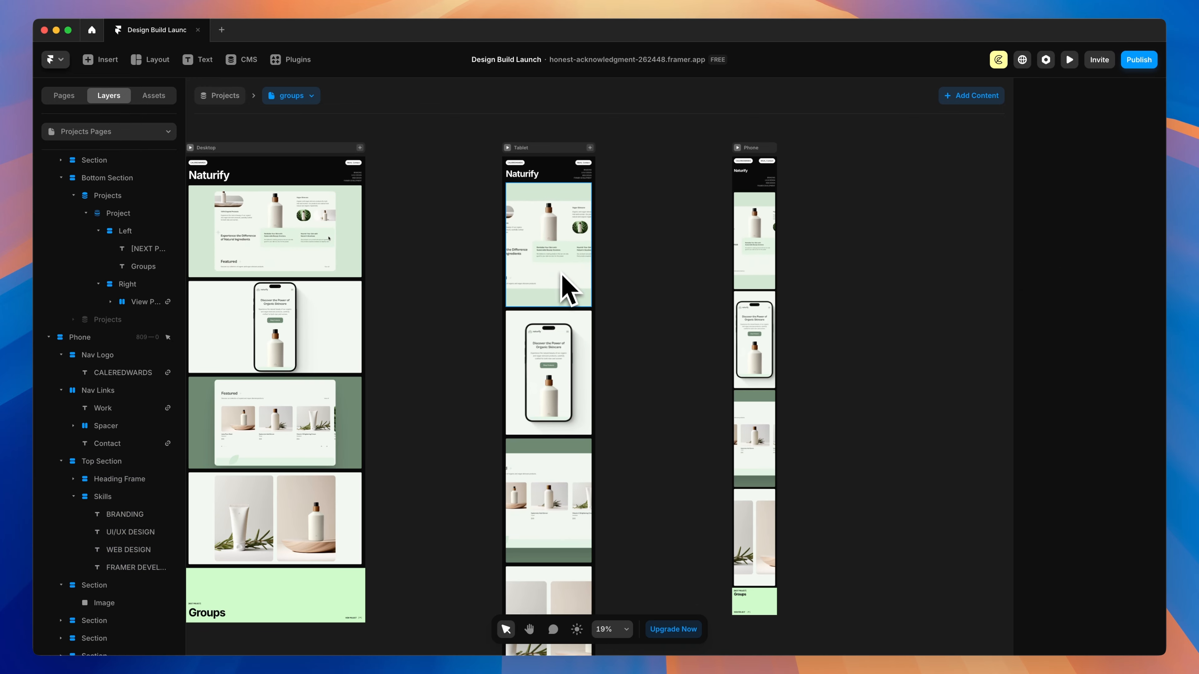
{"action": "left_click", "coordinate": [533, 251]}
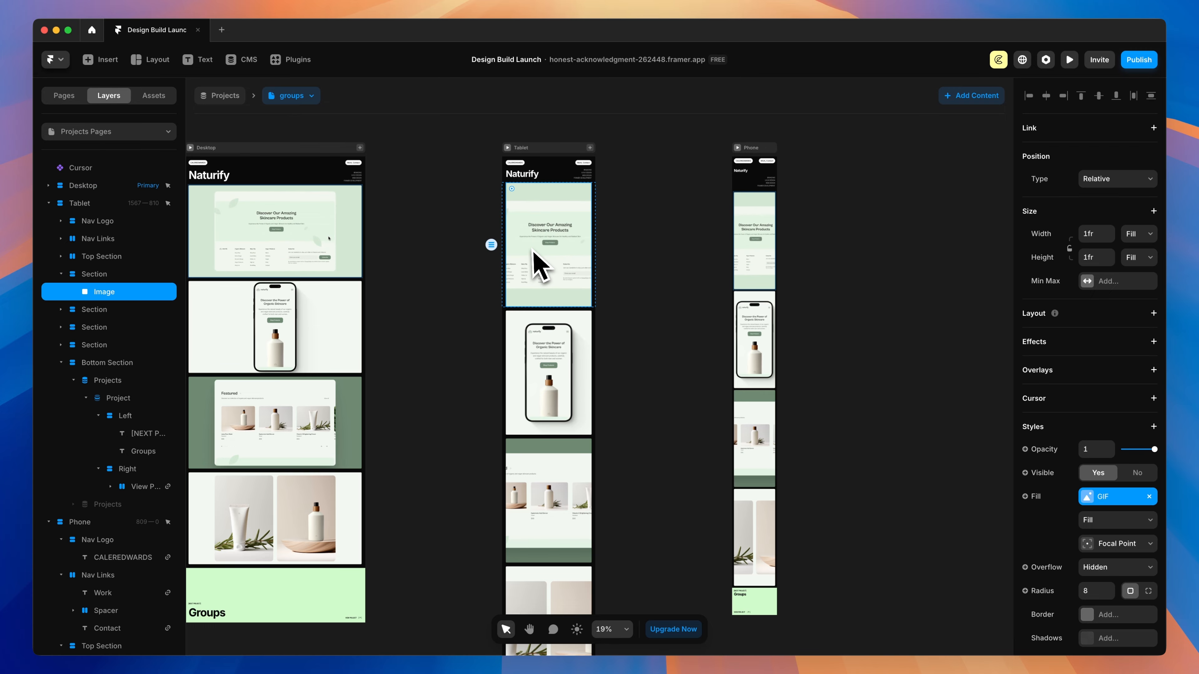
{"action": "scroll", "coordinate": [543, 272], "scroll_direction": "up", "scroll_amount": 2}
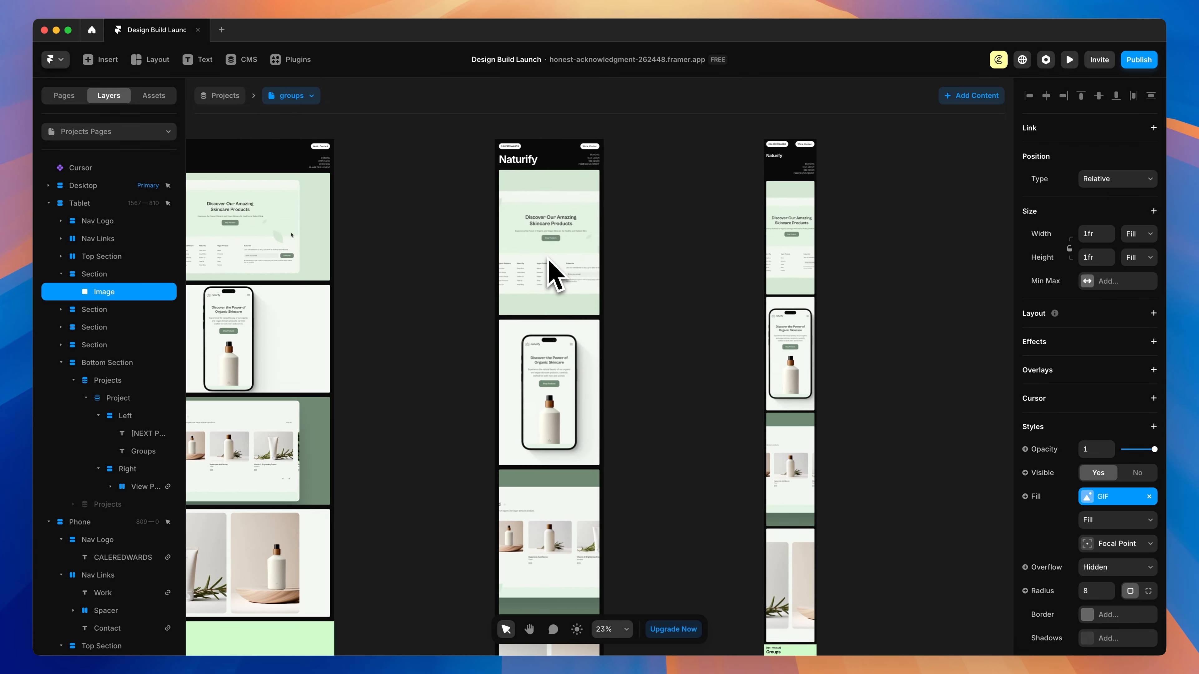
{"action": "left_click", "coordinate": [100, 279]}
{"action": "left_click", "coordinate": [97, 310], "text": "shift"}
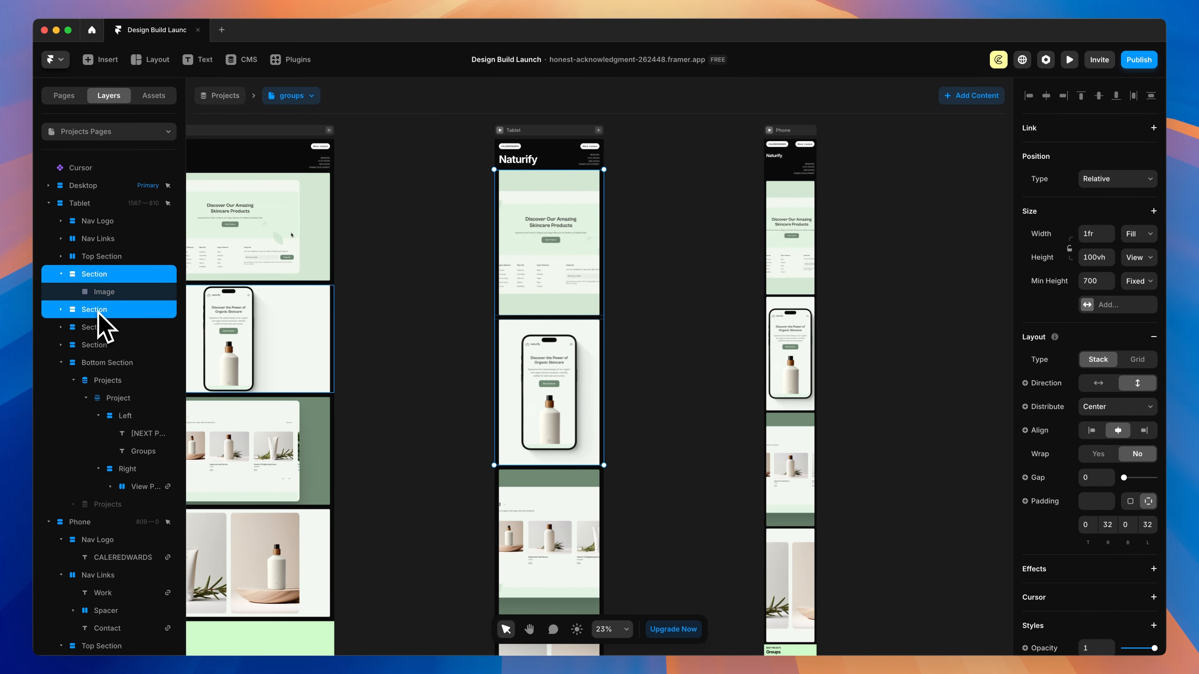
{"action": "left_click", "coordinate": [97, 327], "text": "shift"}
{"action": "left_click", "coordinate": [97, 345], "text": "shift"}
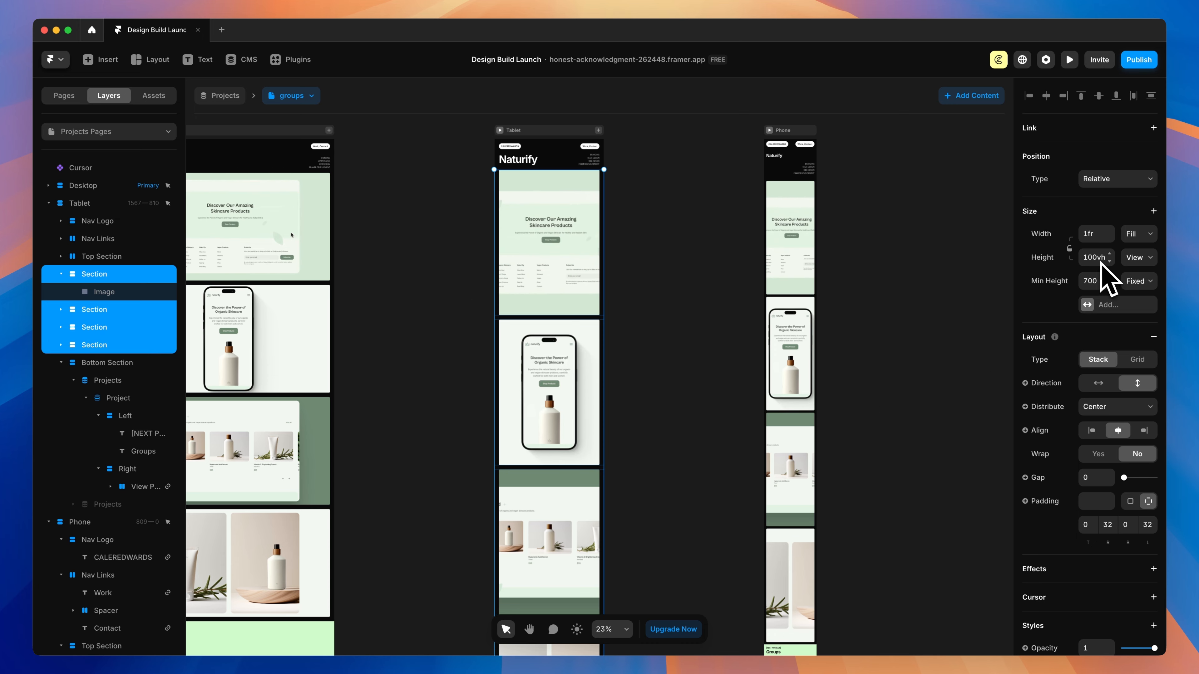
{"action": "key", "text": "Return"}
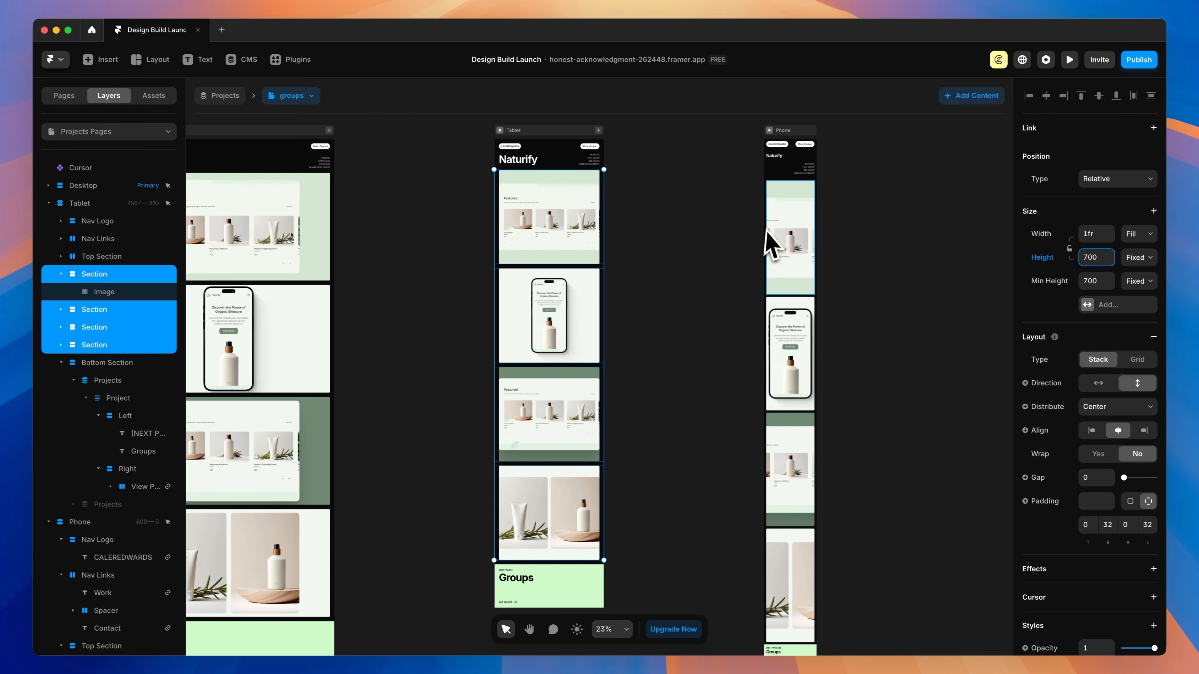
Remove the minimum height from the Phone breakpoint's four image Sections and give them a fixed height of 500.
{"action": "left_click", "coordinate": [771, 243]}
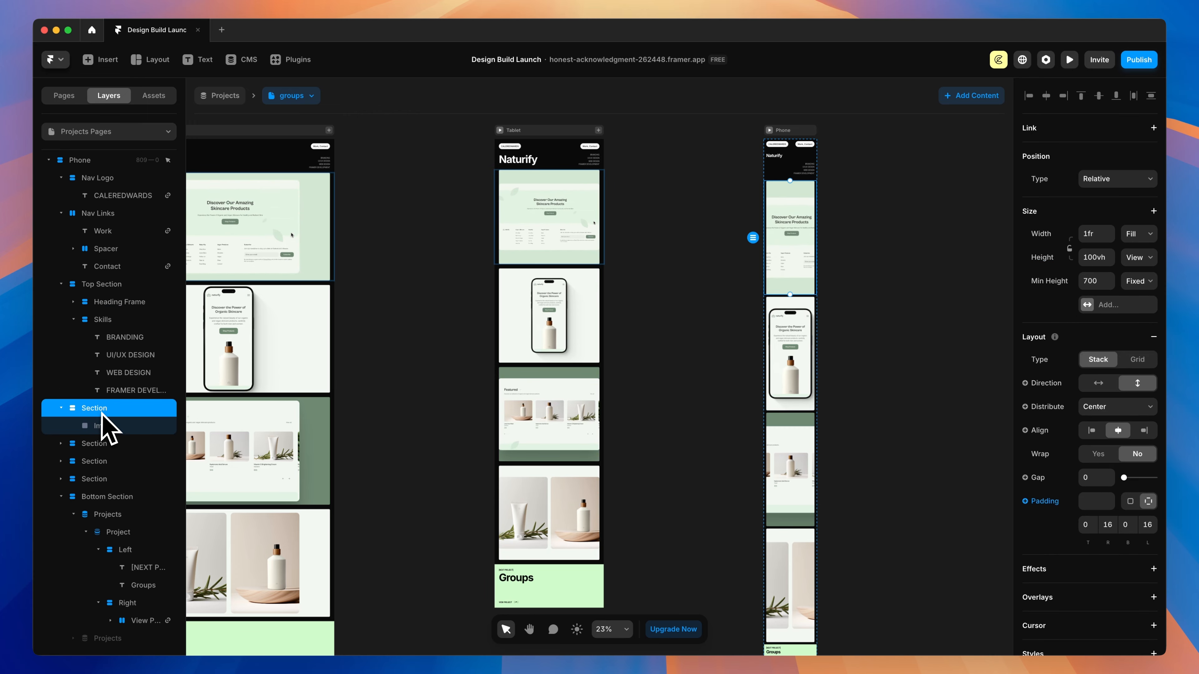
{"action": "left_click", "coordinate": [97, 444], "text": "shift"}
{"action": "left_click", "coordinate": [97, 462], "text": "shift"}
{"action": "left_click", "coordinate": [96, 479], "text": "shift"}
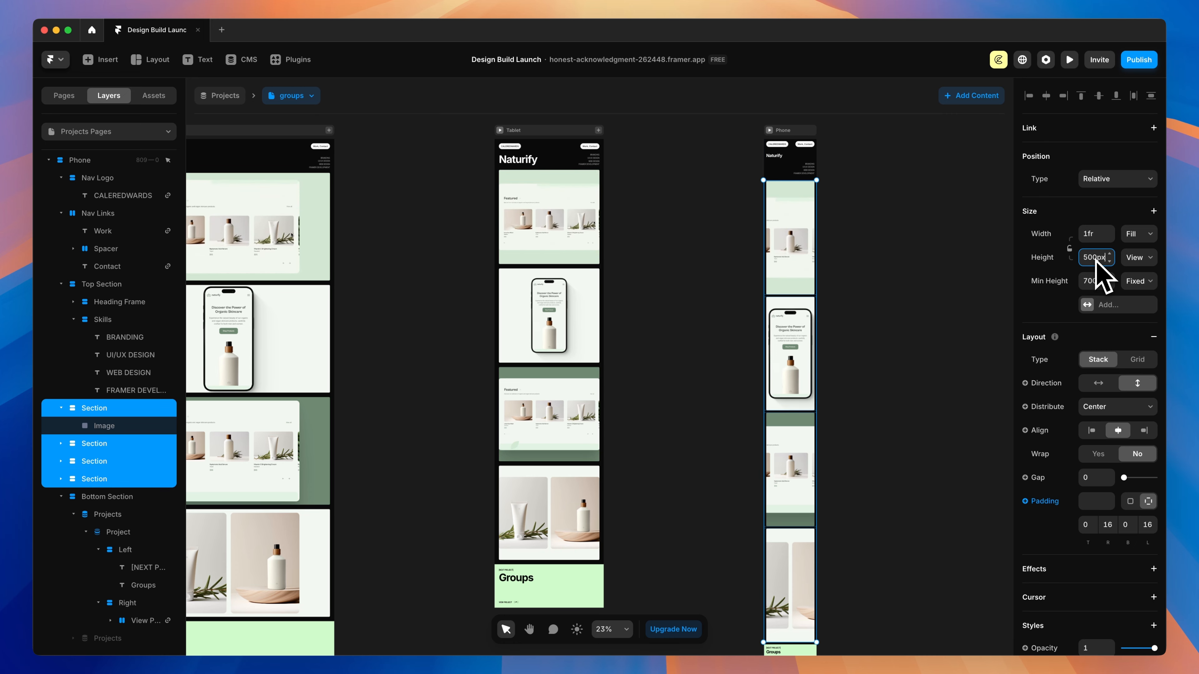
{"action": "type", "text": "700"}
{"action": "key", "text": "Return"}
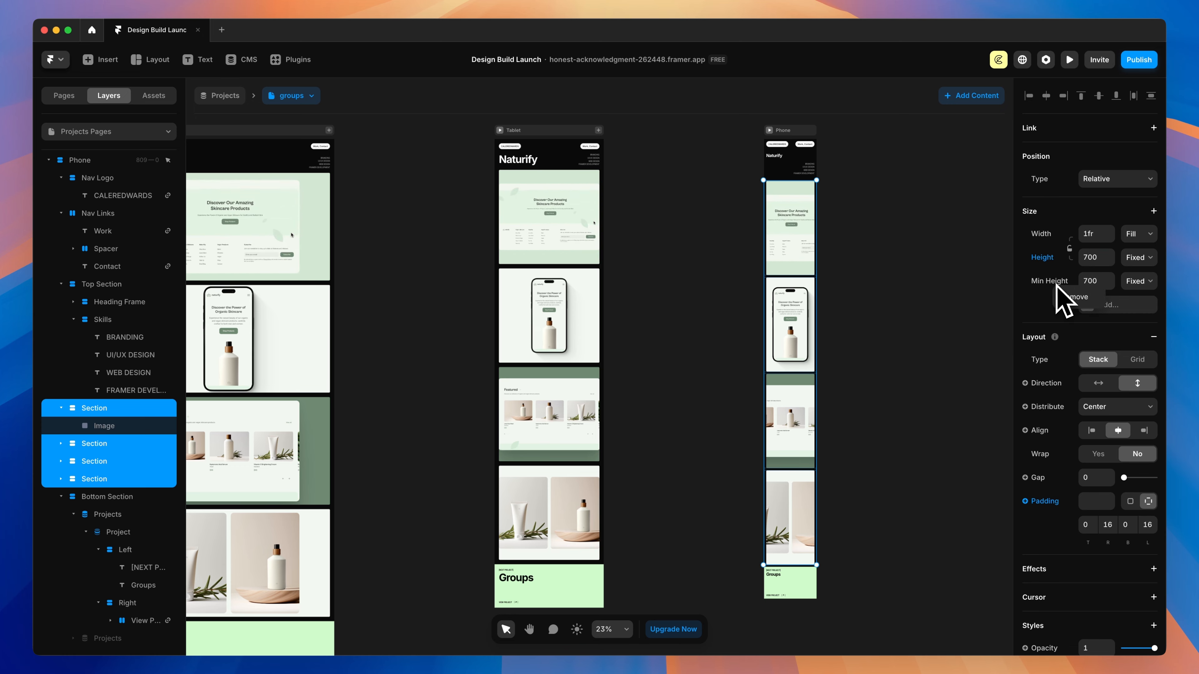
{"action": "left_click", "coordinate": [1065, 299]}
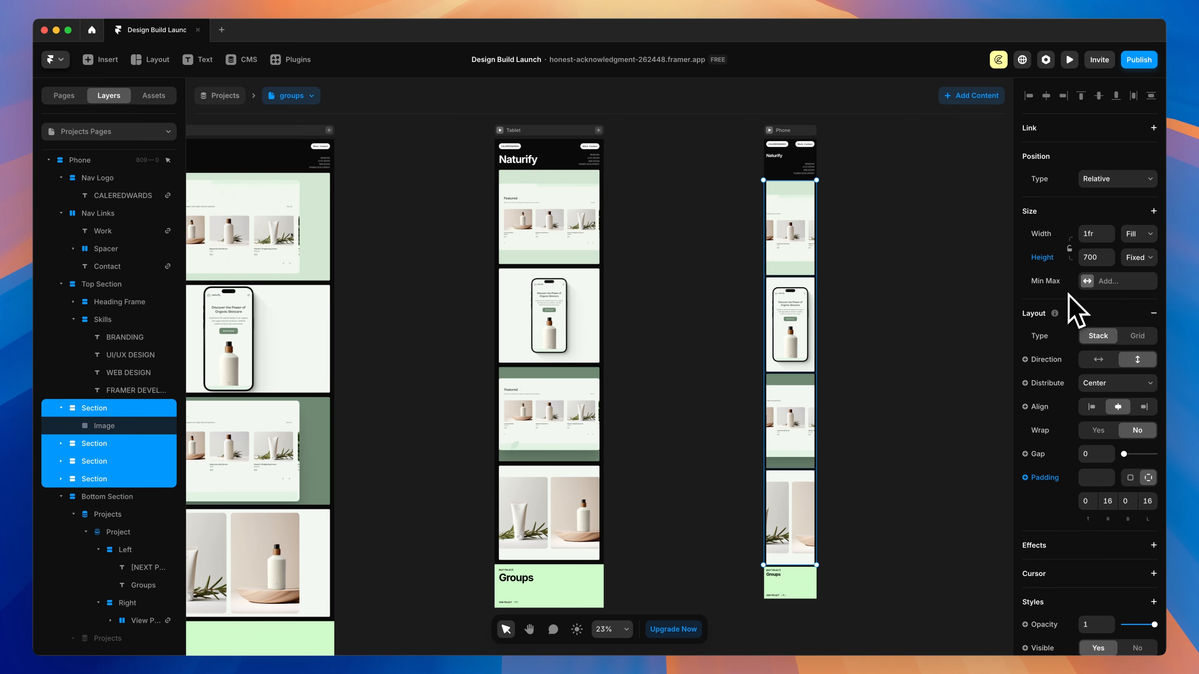
{"action": "key", "text": "Return"}
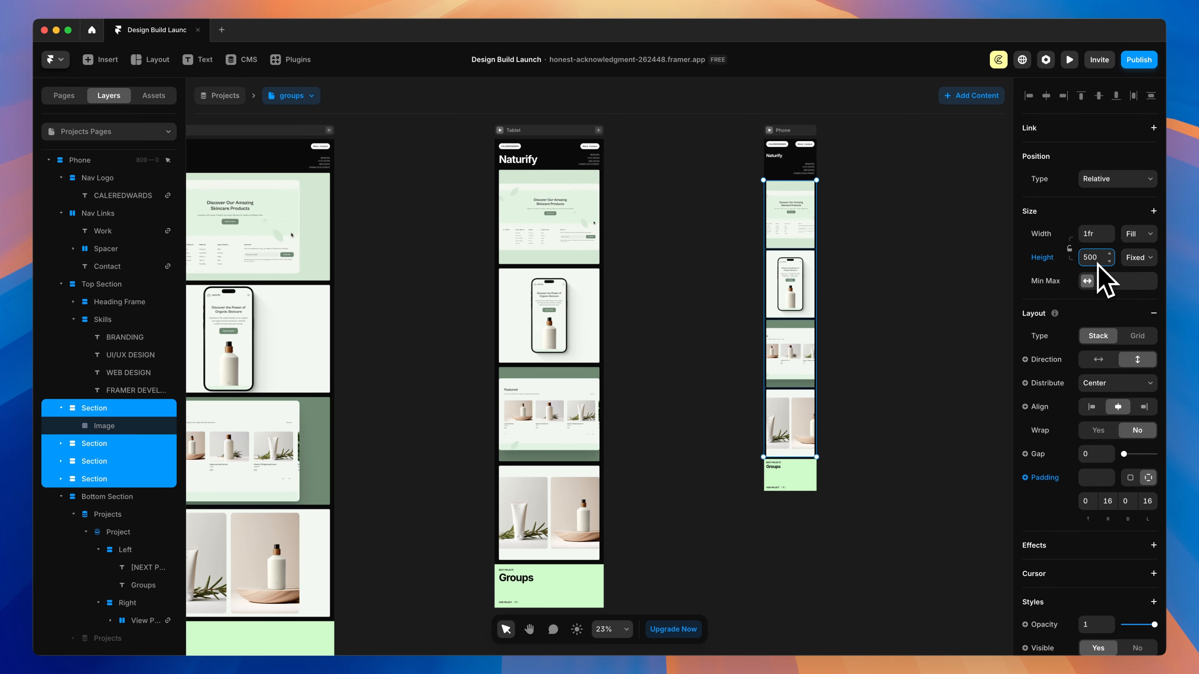
{"action": "left_click", "coordinate": [976, 302]}
{"action": "key", "text": "shift+1"}
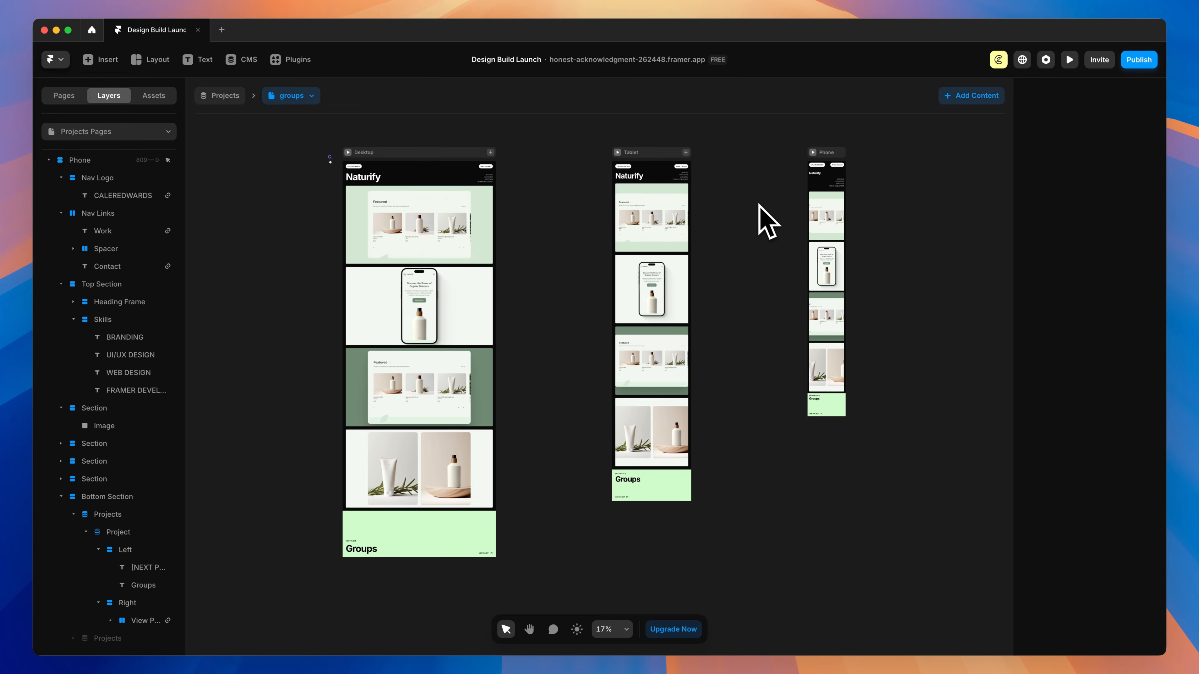
Remove the custom cursor from the Tablet and Phone breakpoints.
{"action": "left_click", "coordinate": [651, 166]}
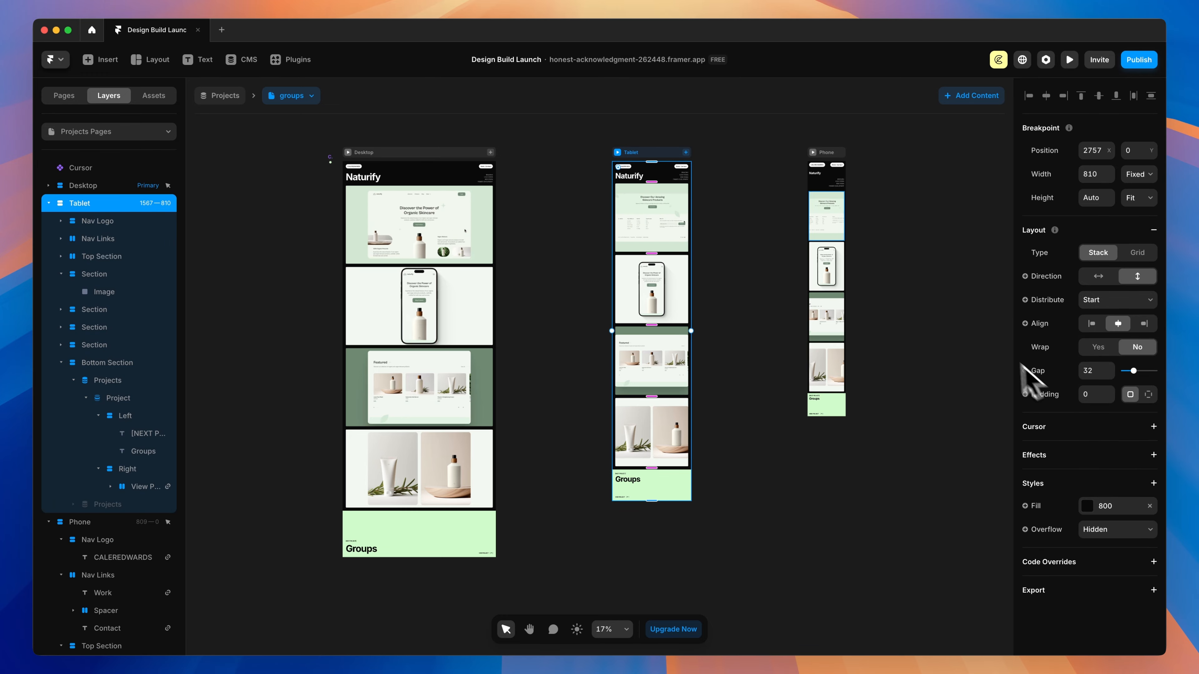
{"action": "left_click", "coordinate": [832, 161]}
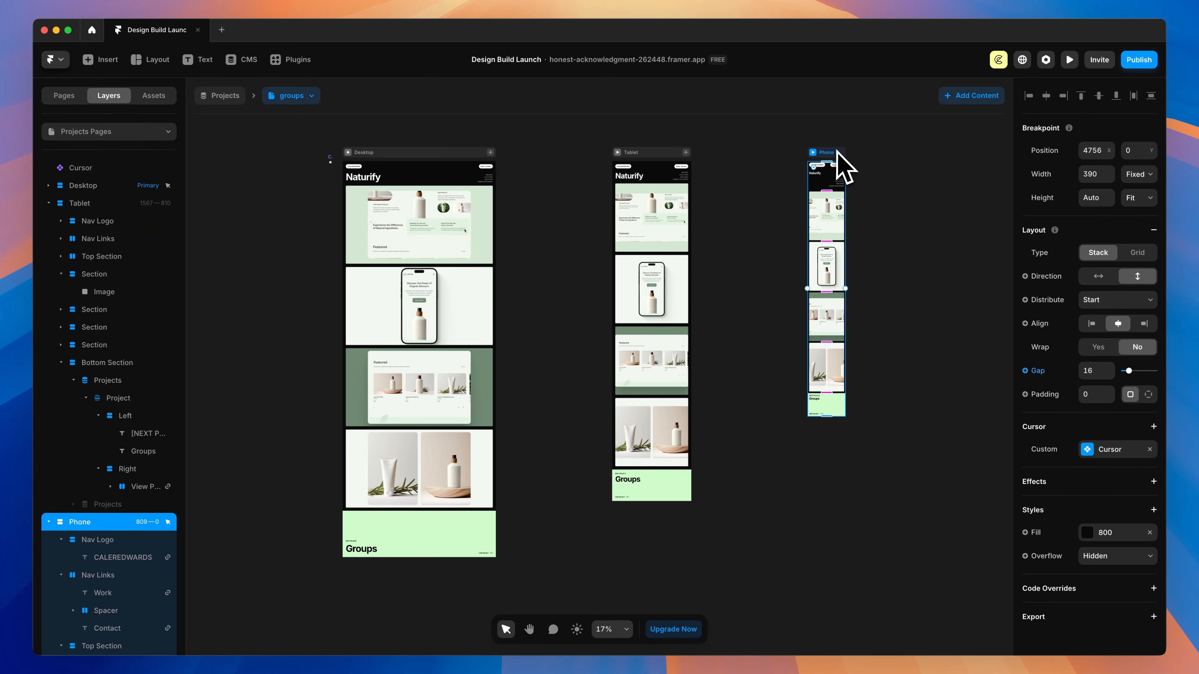
{"action": "left_click", "coordinate": [1150, 449]}
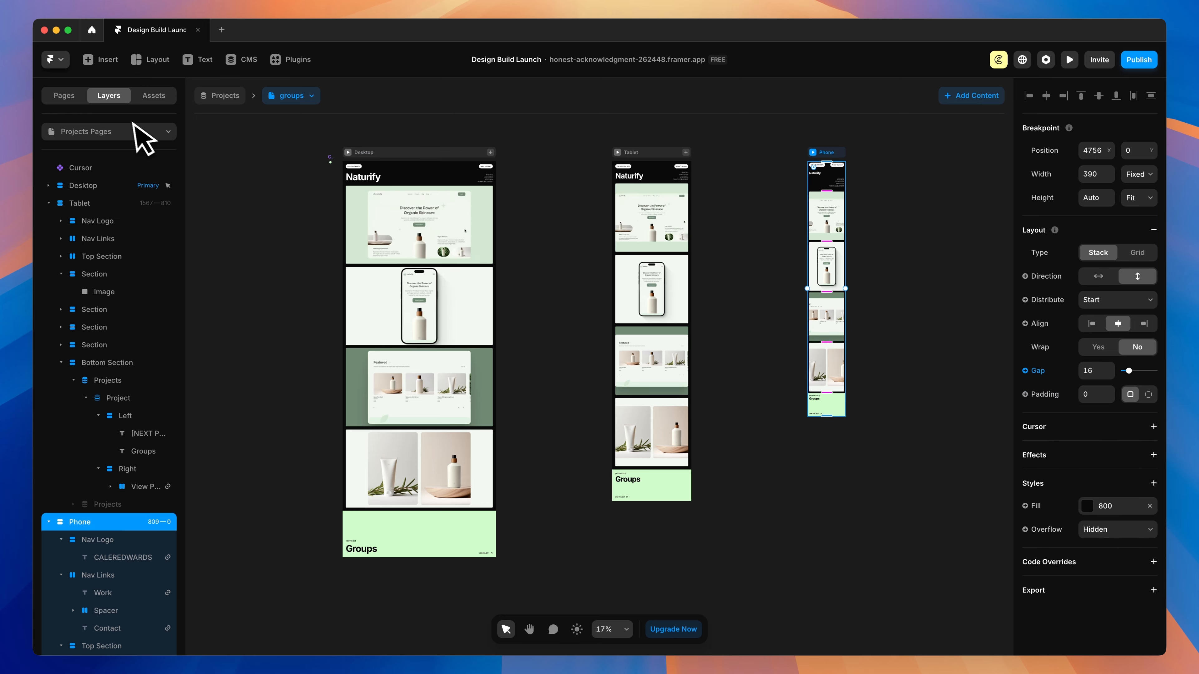
On the /contact page, remove the Center item with the Explore Designs link from the Phone breakpoint's Bottom Footer.
{"action": "left_click", "coordinate": [64, 96]}
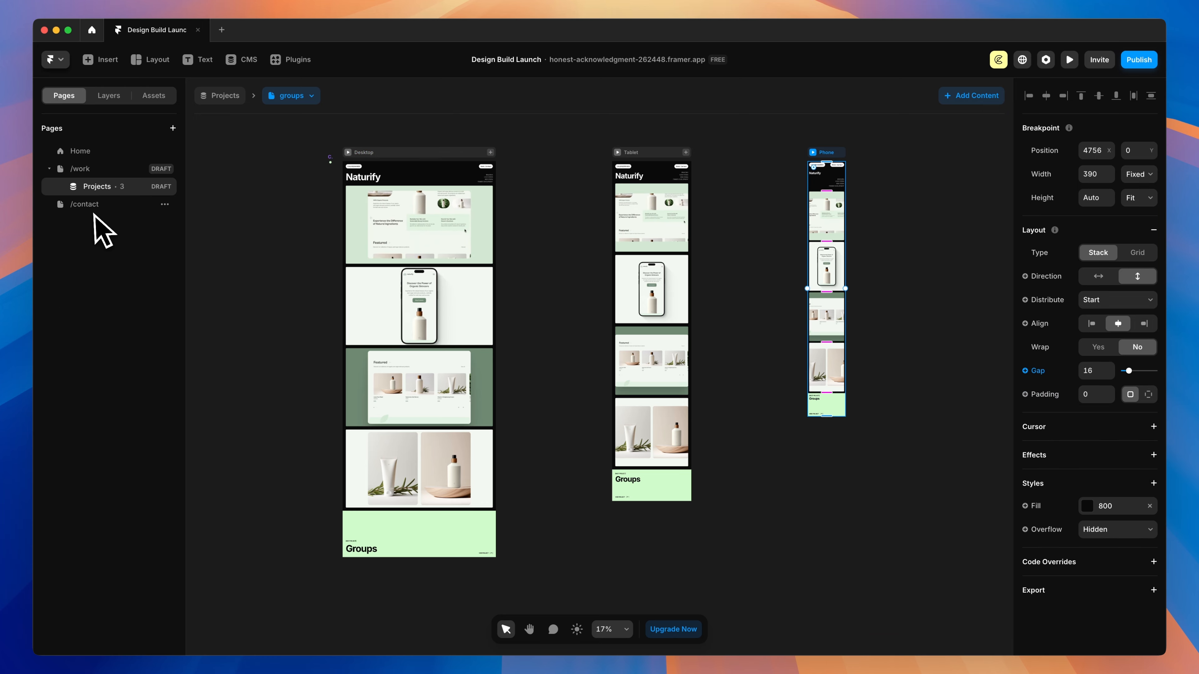
{"action": "left_click", "coordinate": [85, 205]}
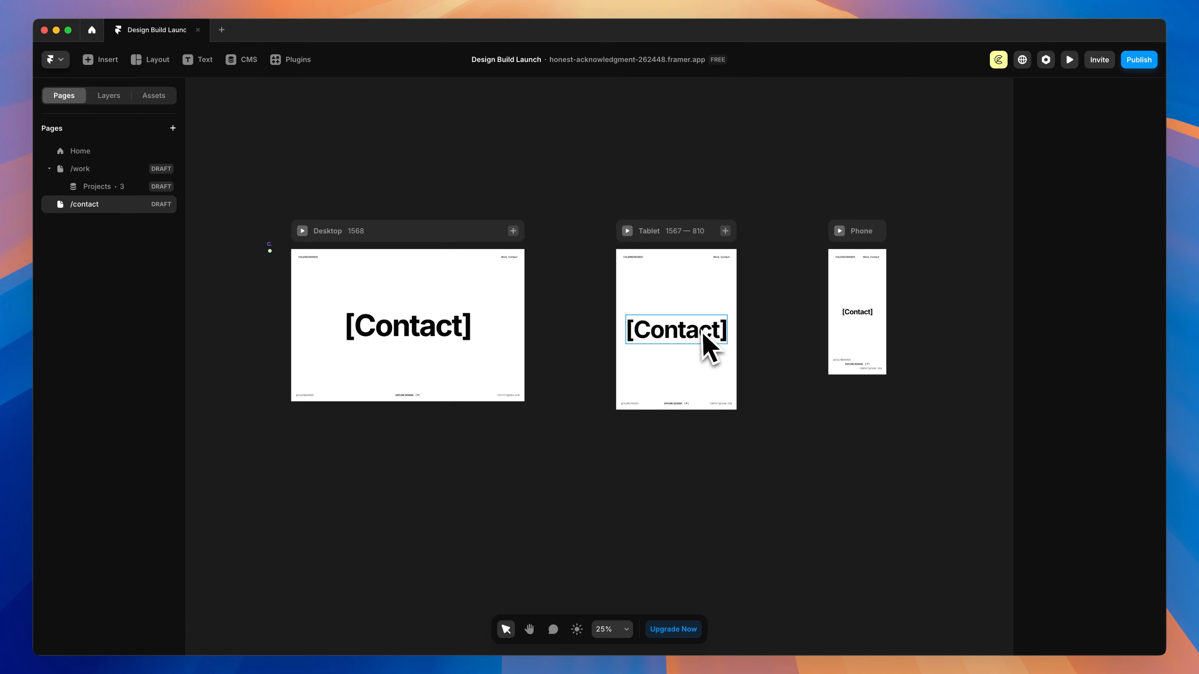
{"action": "scroll", "coordinate": [430, 335], "scroll_direction": "up", "scroll_amount": 3}
{"action": "scroll", "coordinate": [448, 350], "scroll_direction": "right", "scroll_amount": 5}
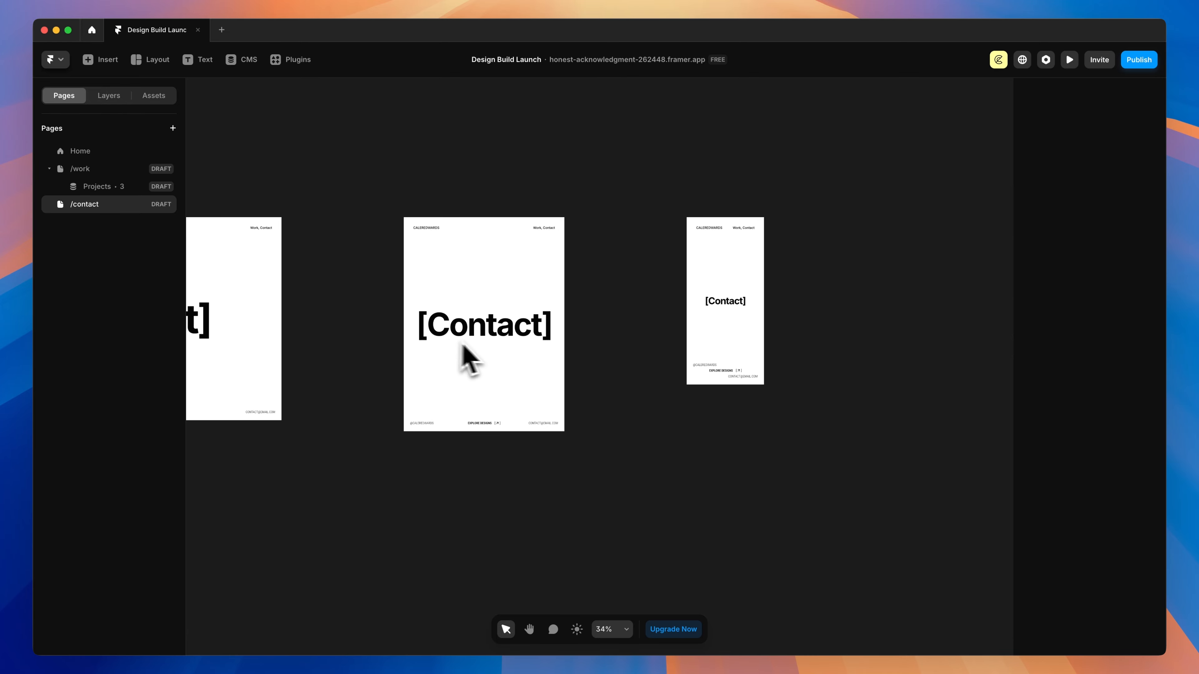
{"action": "scroll", "coordinate": [746, 324], "scroll_direction": "up", "scroll_amount": 5}
{"action": "left_click", "coordinate": [672, 440]}
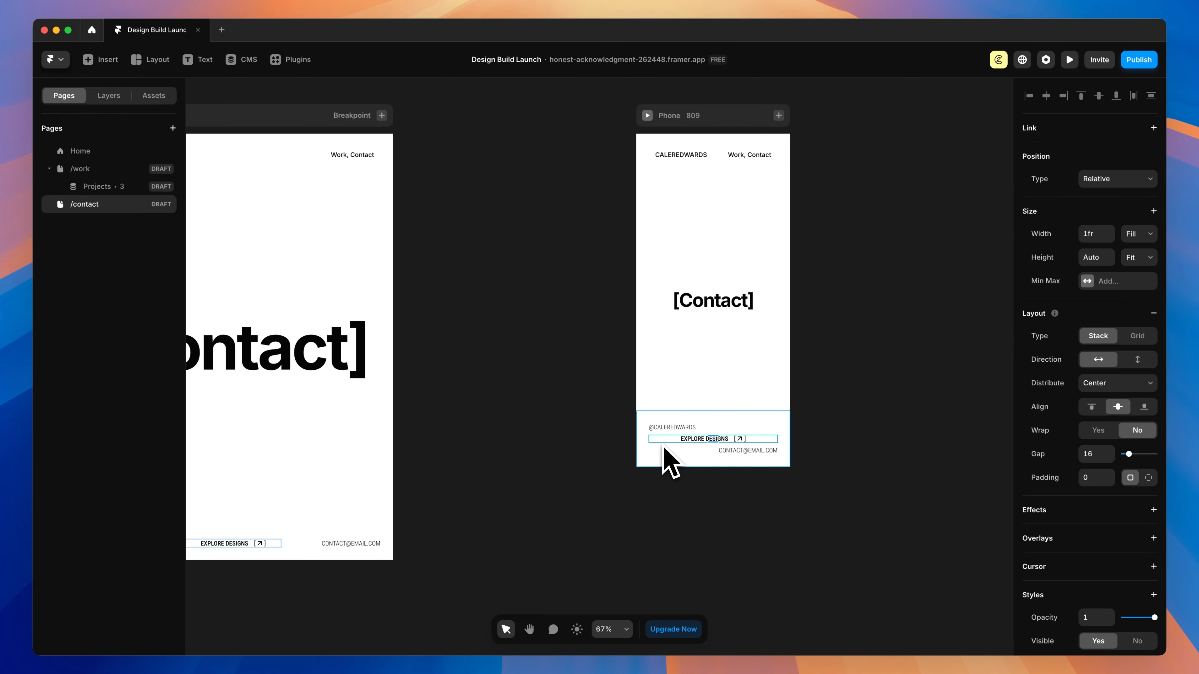
{"action": "left_click", "coordinate": [108, 96]}
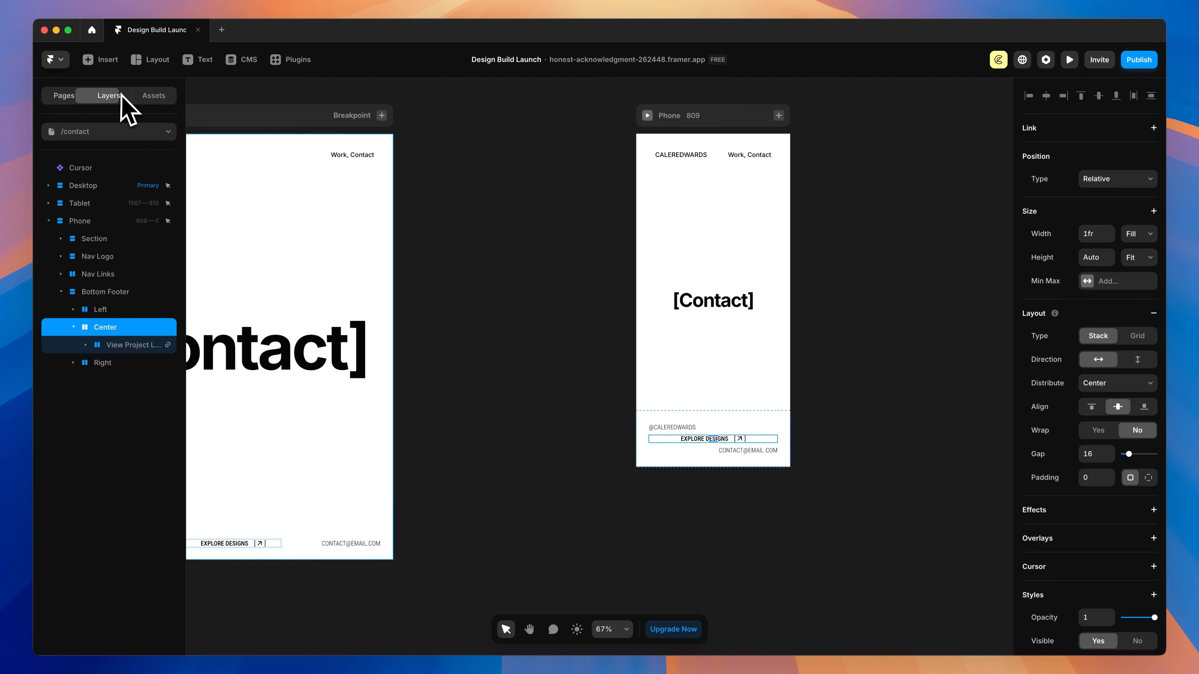
{"action": "key", "text": "BackSpace"}
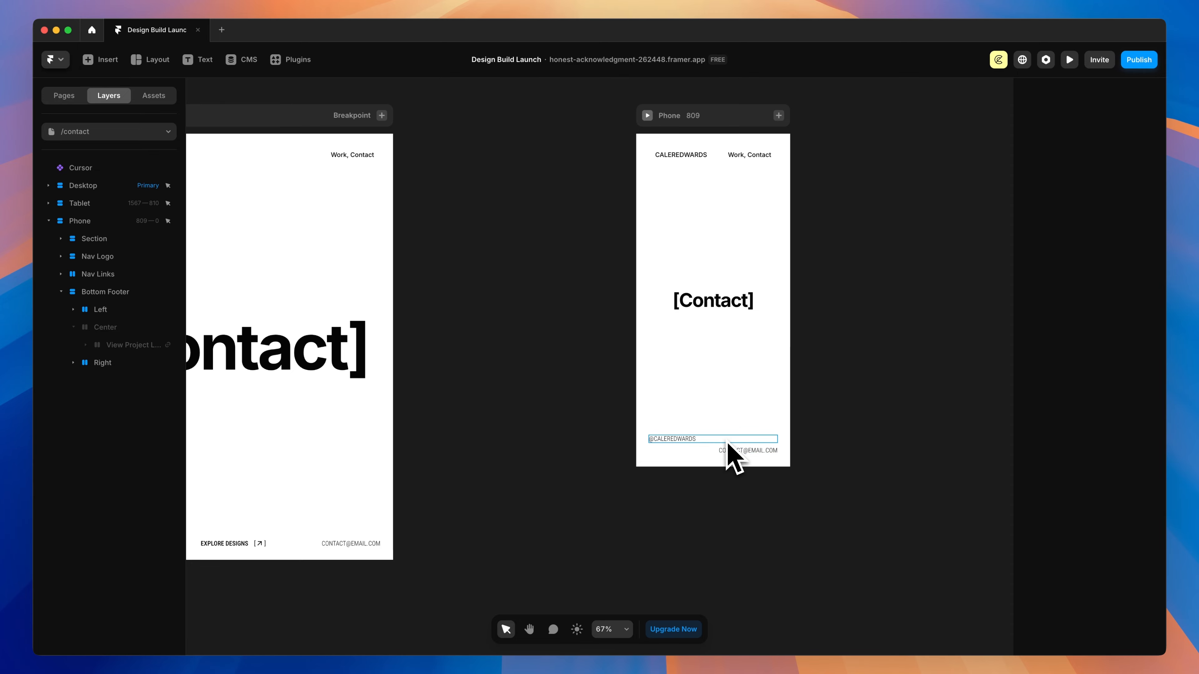
Set the Phone Bottom Footer of the /contact page to a horizontal direction with a padding of 16.
{"action": "left_click", "coordinate": [722, 436]}
{"action": "left_click", "coordinate": [1099, 449]}
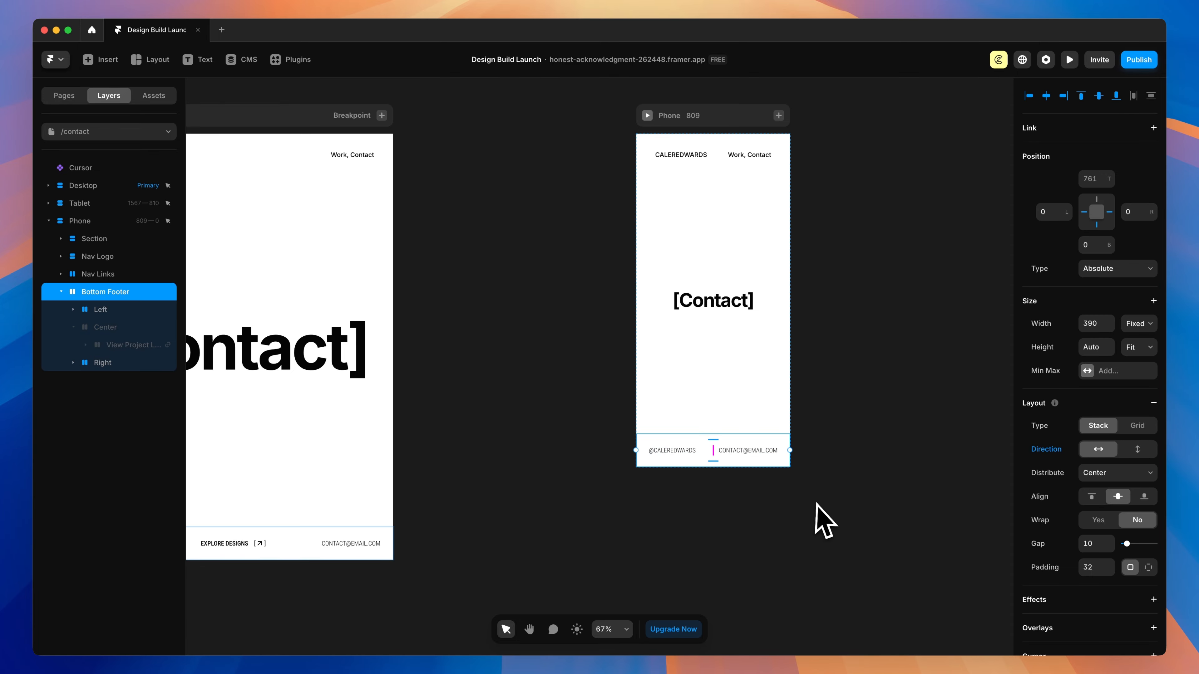
{"action": "left_click", "coordinate": [838, 505]}
{"action": "scroll", "coordinate": [847, 496], "scroll_direction": "up", "scroll_amount": 1}
{"action": "left_click", "coordinate": [737, 470]}
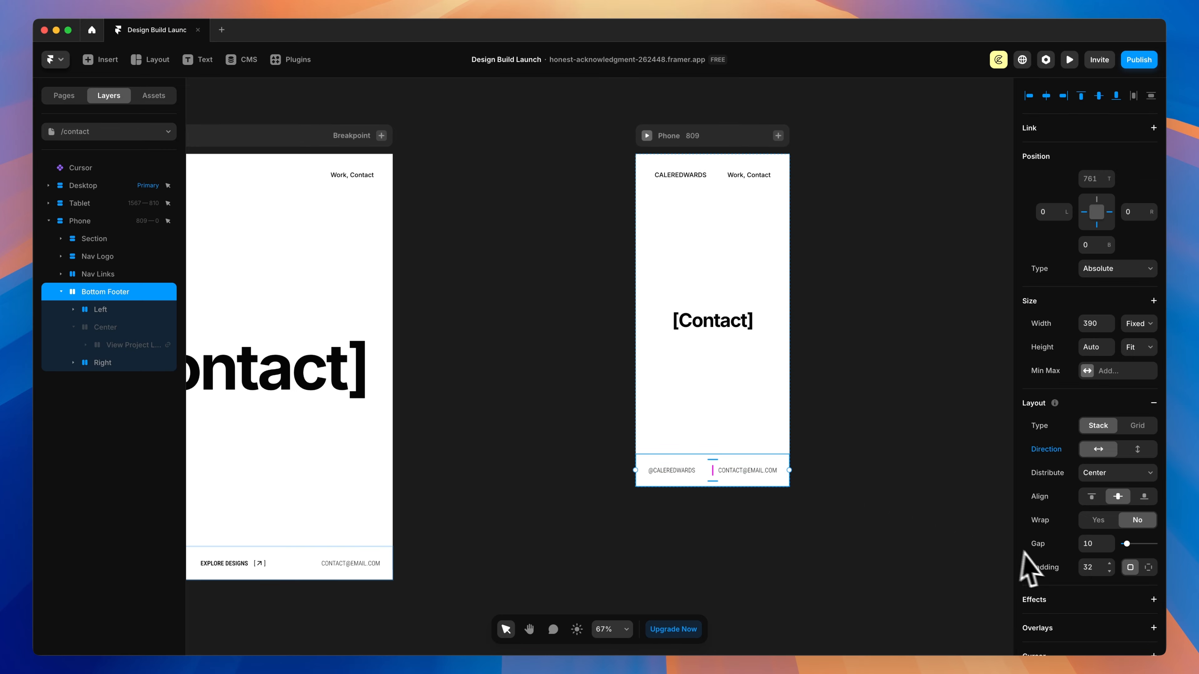
{"action": "key", "text": "Return"}
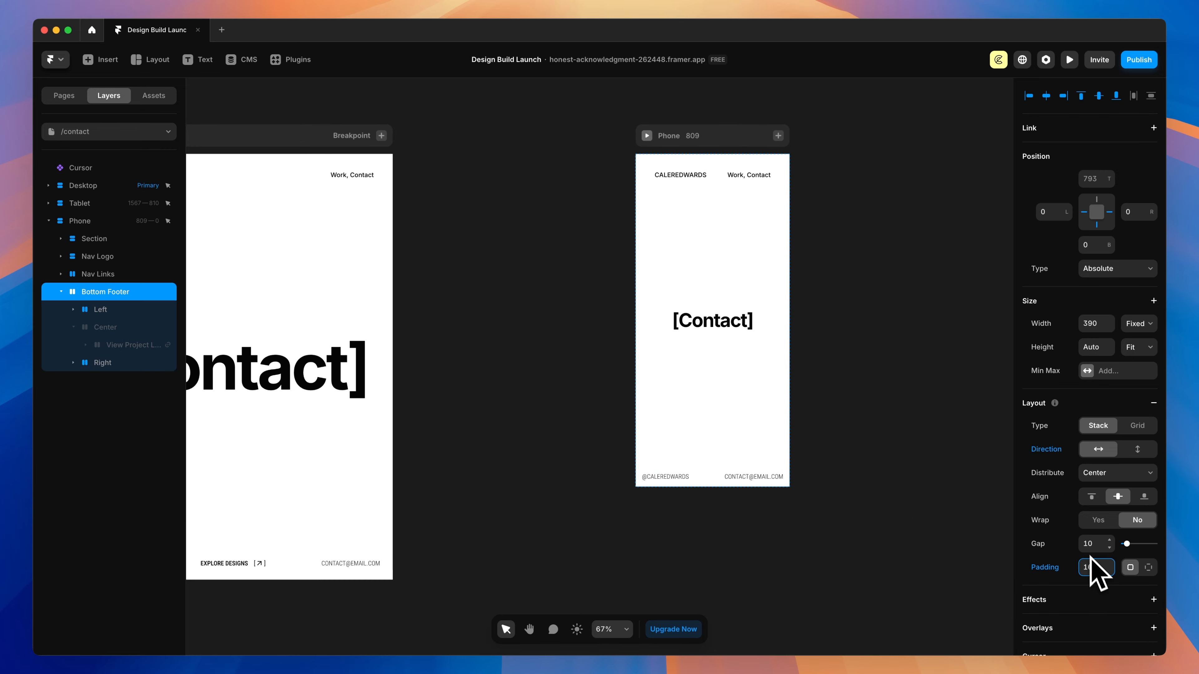
On the /contact Phone breakpoint, offset the Nav Logo 16 from top and left, and the Nav Links 16 from top and right.
{"action": "left_click", "coordinate": [684, 178]}
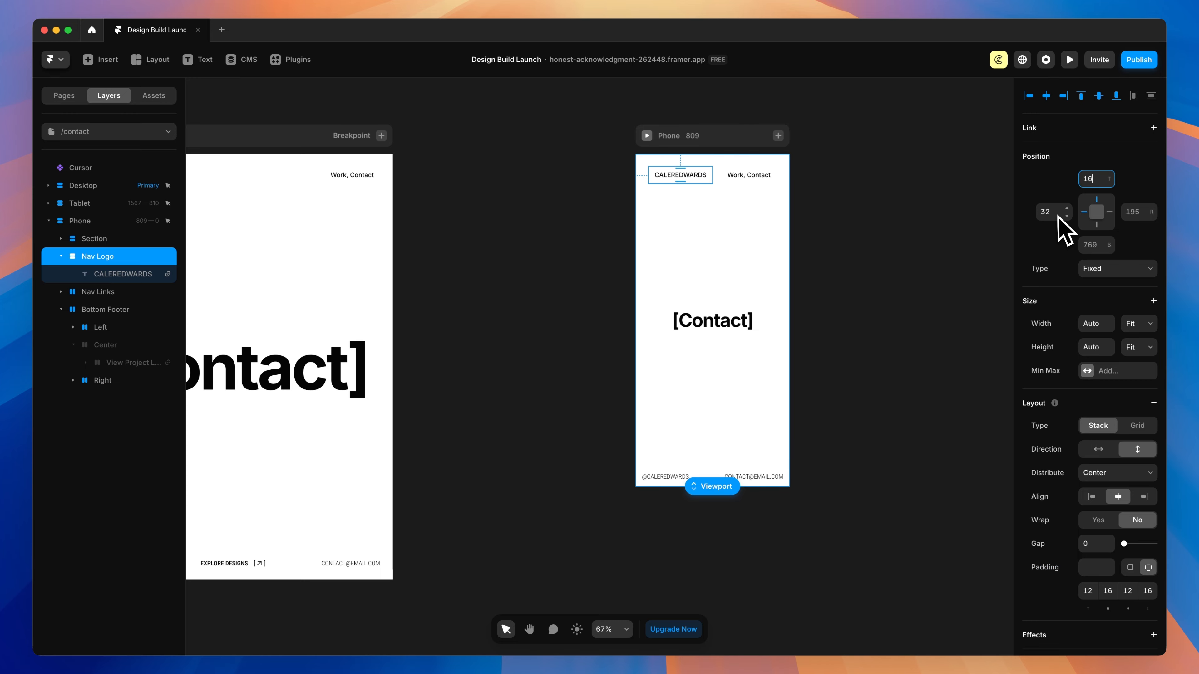
{"action": "left_click", "coordinate": [1045, 215]}
{"action": "type", "text": "16"}
{"action": "left_click", "coordinate": [760, 176]}
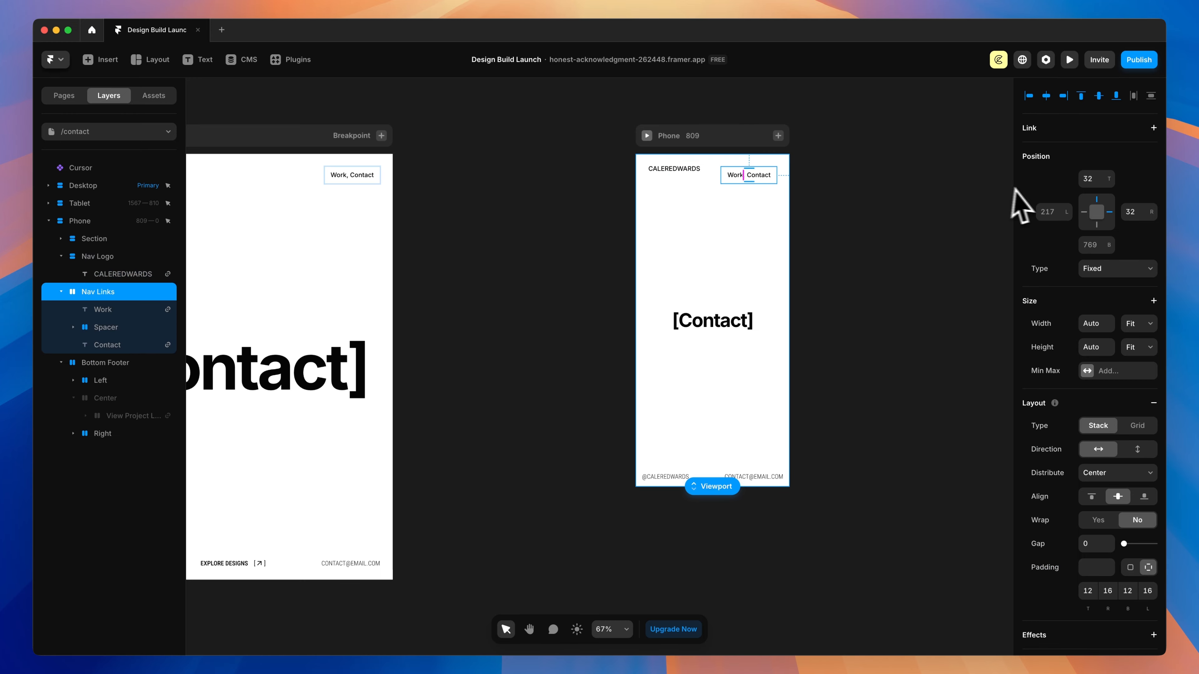
{"action": "left_click", "coordinate": [1134, 213]}
{"action": "type", "text": "16"}
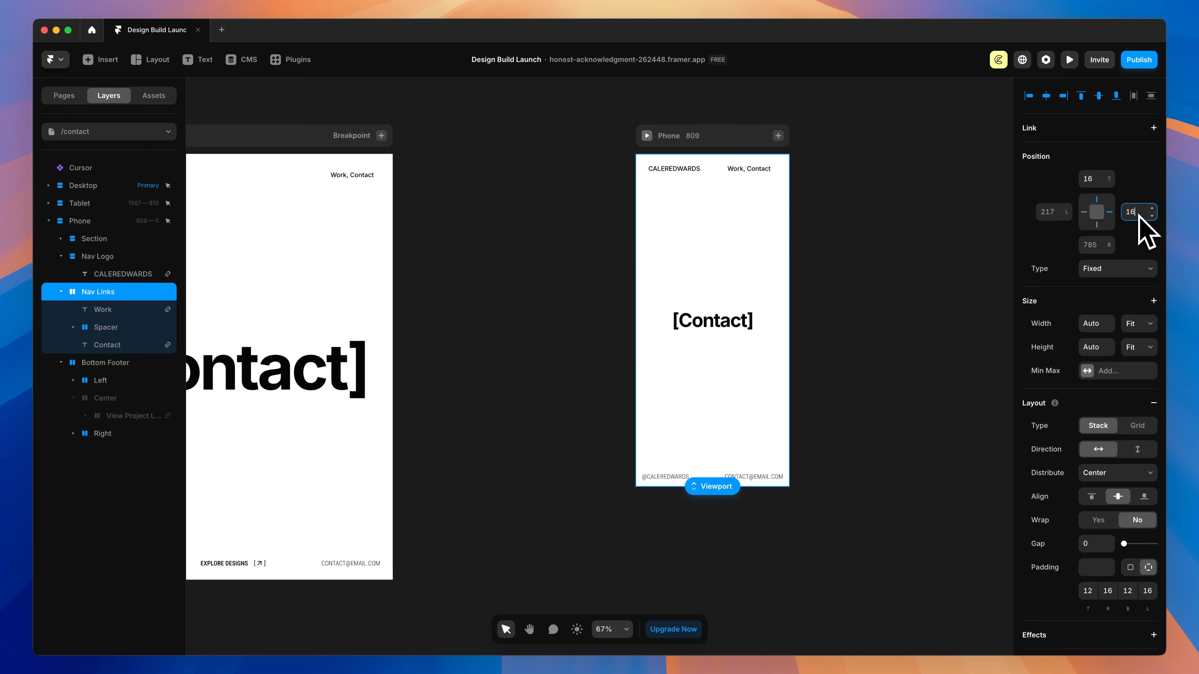
{"action": "left_click", "coordinate": [859, 235]}
On the /work page, set the left and right padding of the Phone breakpoint's Project to 16.
{"action": "scroll", "coordinate": [861, 237], "scroll_direction": "down", "scroll_amount": 5}
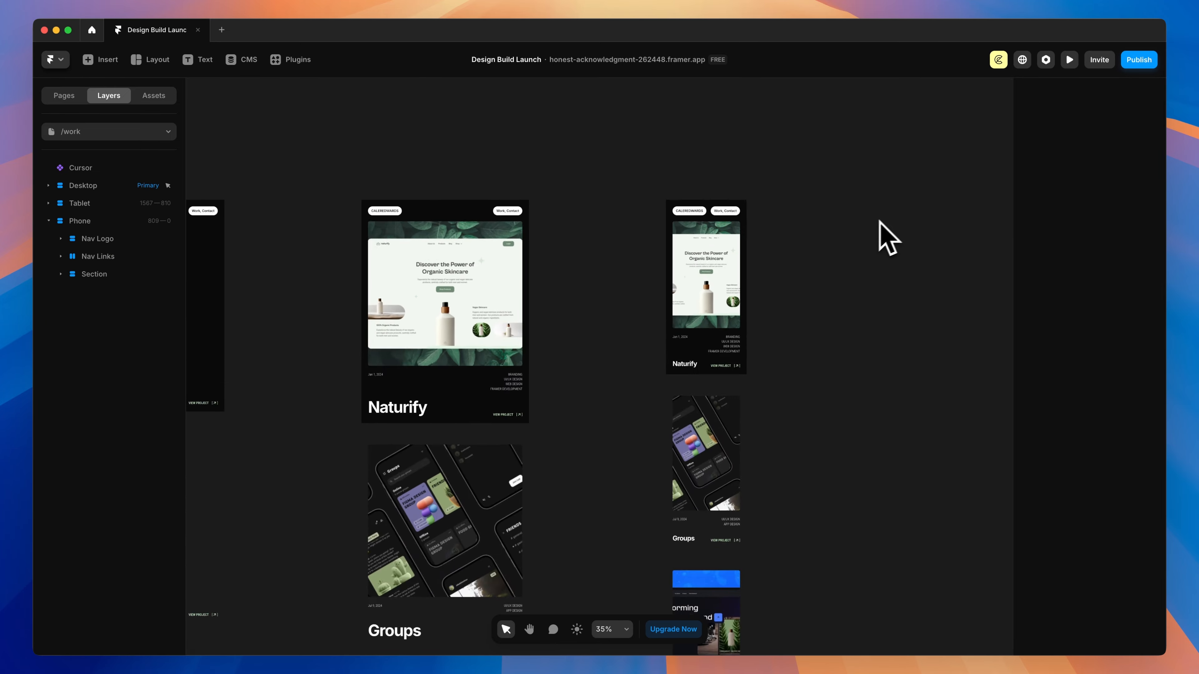
{"action": "scroll", "coordinate": [928, 205], "scroll_direction": "up", "scroll_amount": 5}
{"action": "scroll", "coordinate": [929, 204], "scroll_direction": "left", "scroll_amount": 2}
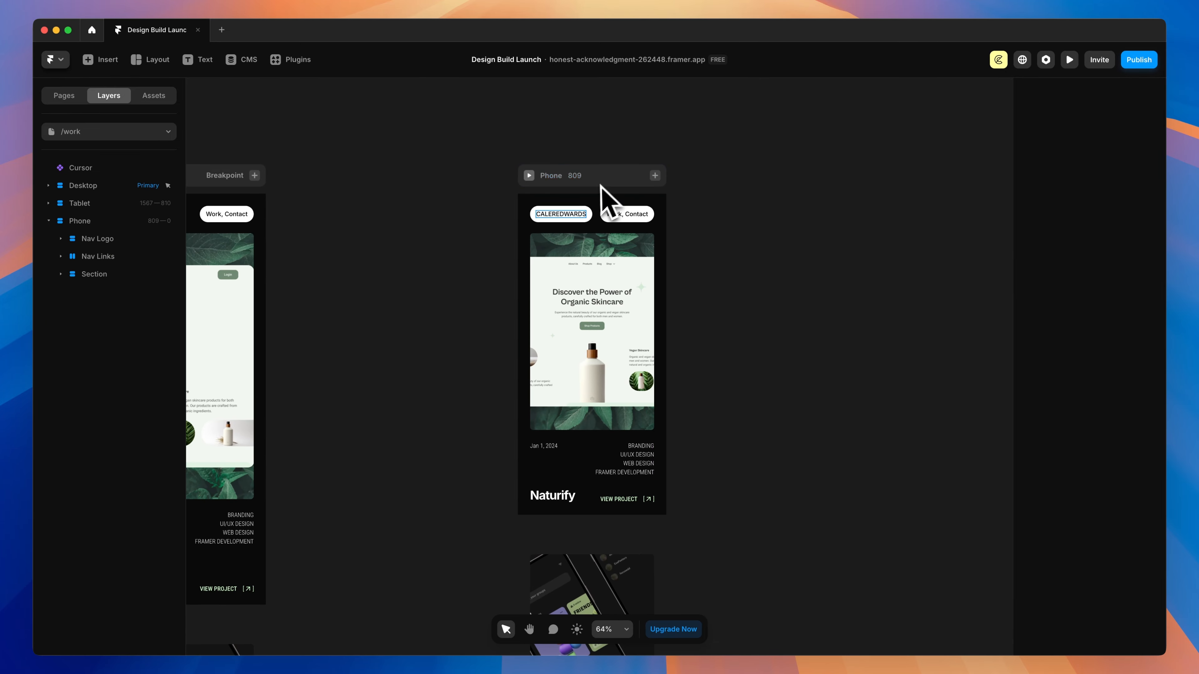
{"action": "left_click", "coordinate": [524, 255]}
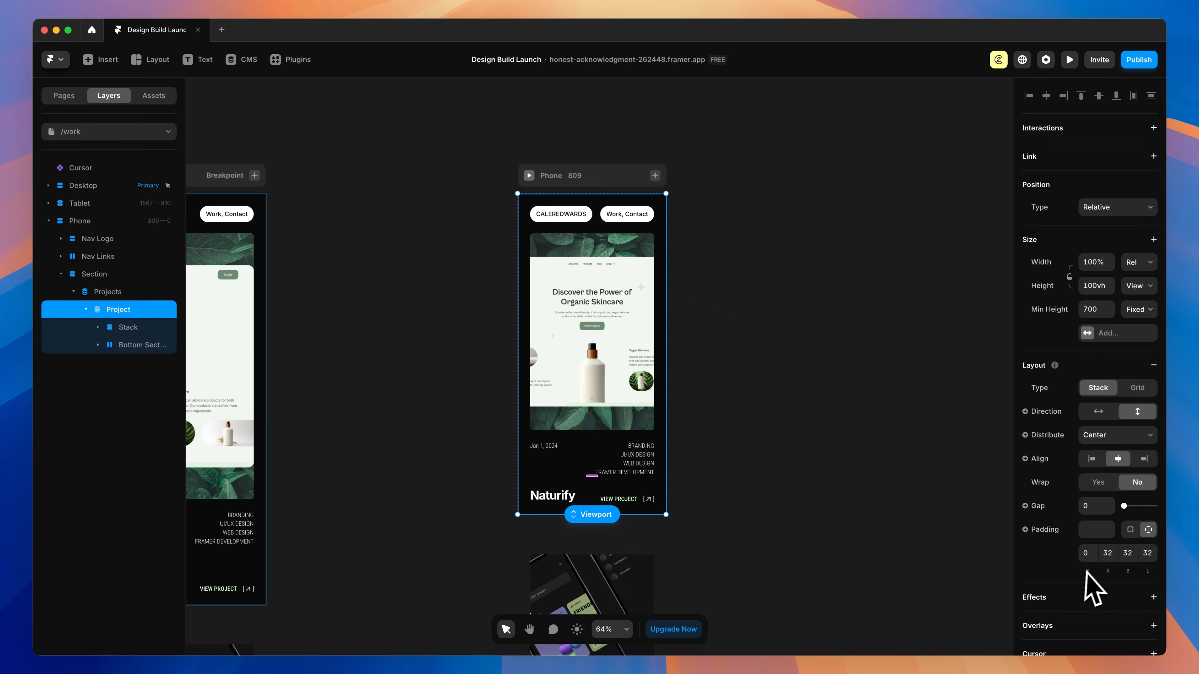
{"action": "left_click", "coordinate": [1109, 554]}
{"action": "type", "text": "1"}
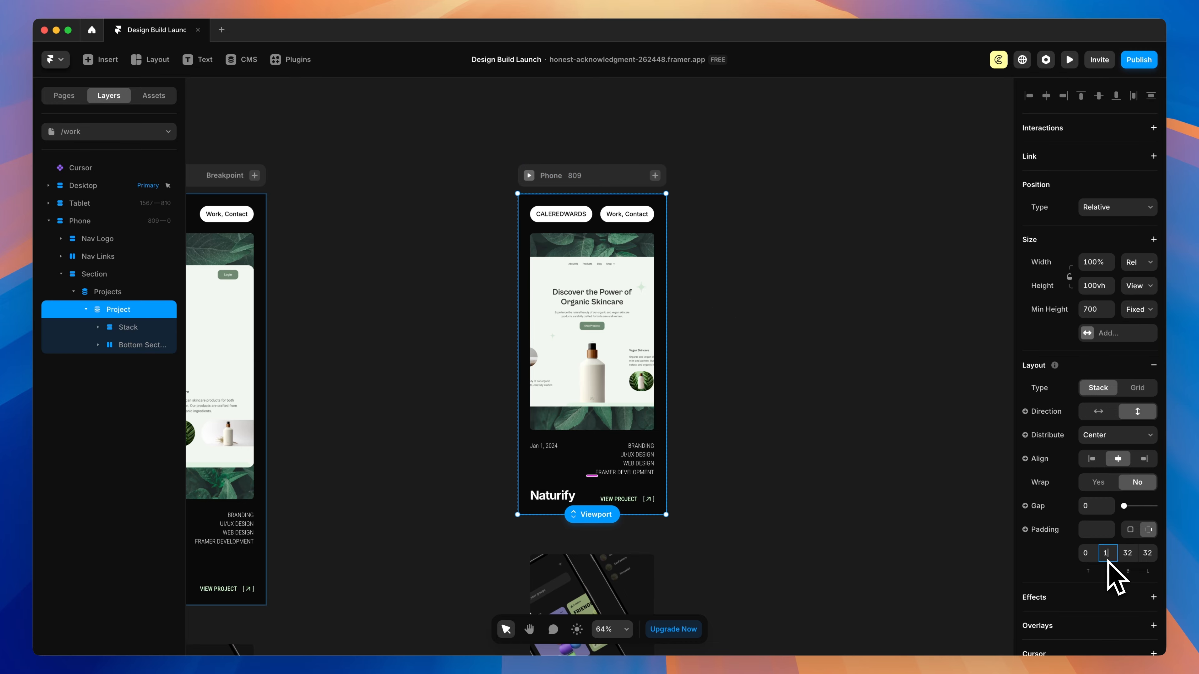
{"action": "type", "text": "6"}
{"action": "left_click", "coordinate": [1147, 554]}
{"action": "type", "text": "16"}
{"action": "key", "text": "Return"}
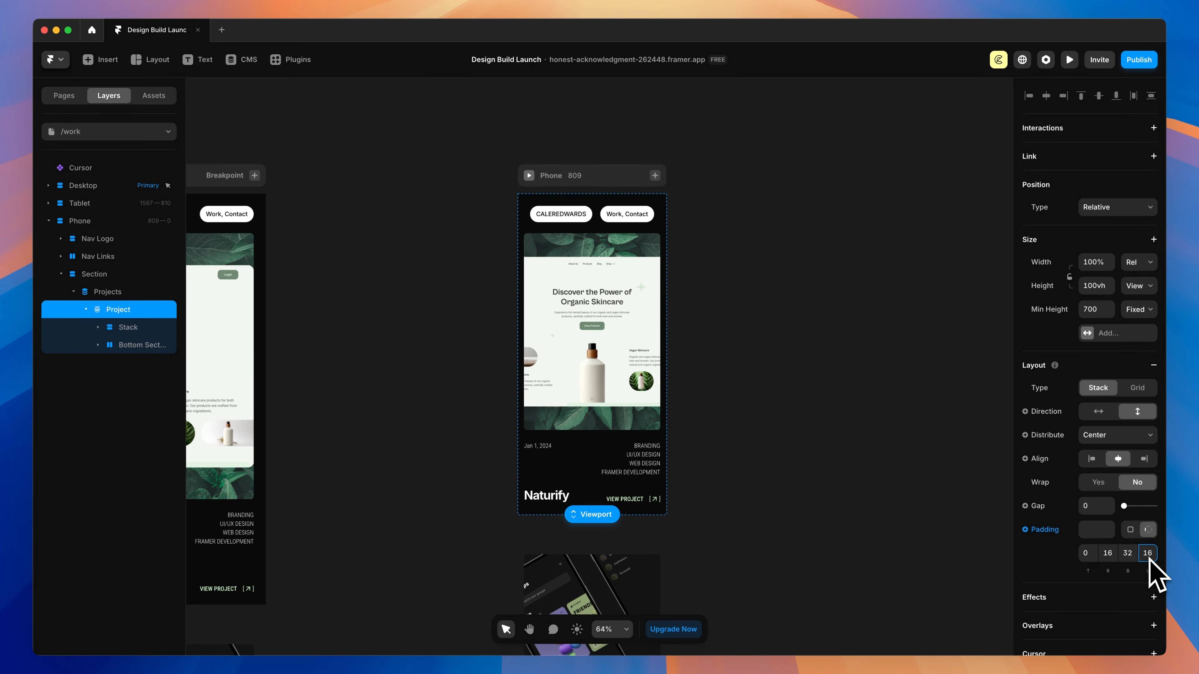
Position the /work Phone breakpoint's Nav Logo 16 from the top and 16 from the left.
{"action": "left_click", "coordinate": [583, 214]}
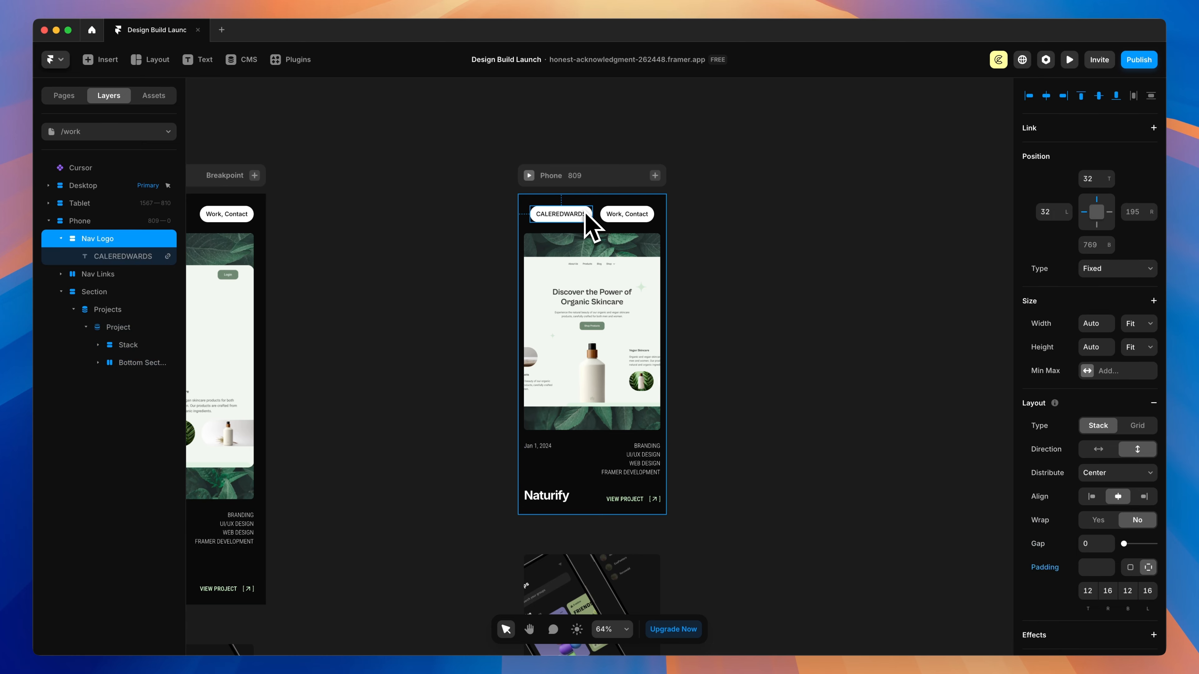
{"action": "left_click", "coordinate": [1090, 179]}
{"action": "type", "text": "16"}
{"action": "left_click", "coordinate": [1053, 212]}
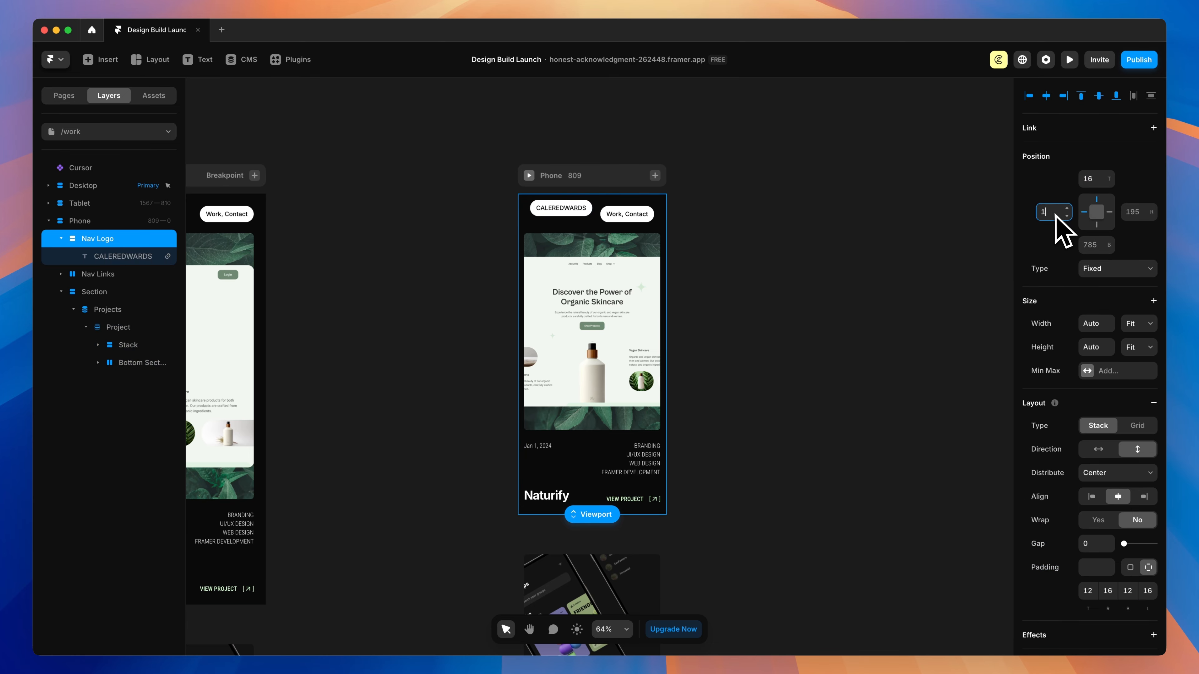
{"action": "type", "text": "16"}
Position the /work Phone breakpoint's Nav Links 16 from the top and 16 from the right.
{"action": "left_click", "coordinate": [633, 214]}
{"action": "left_click", "coordinate": [1091, 178]}
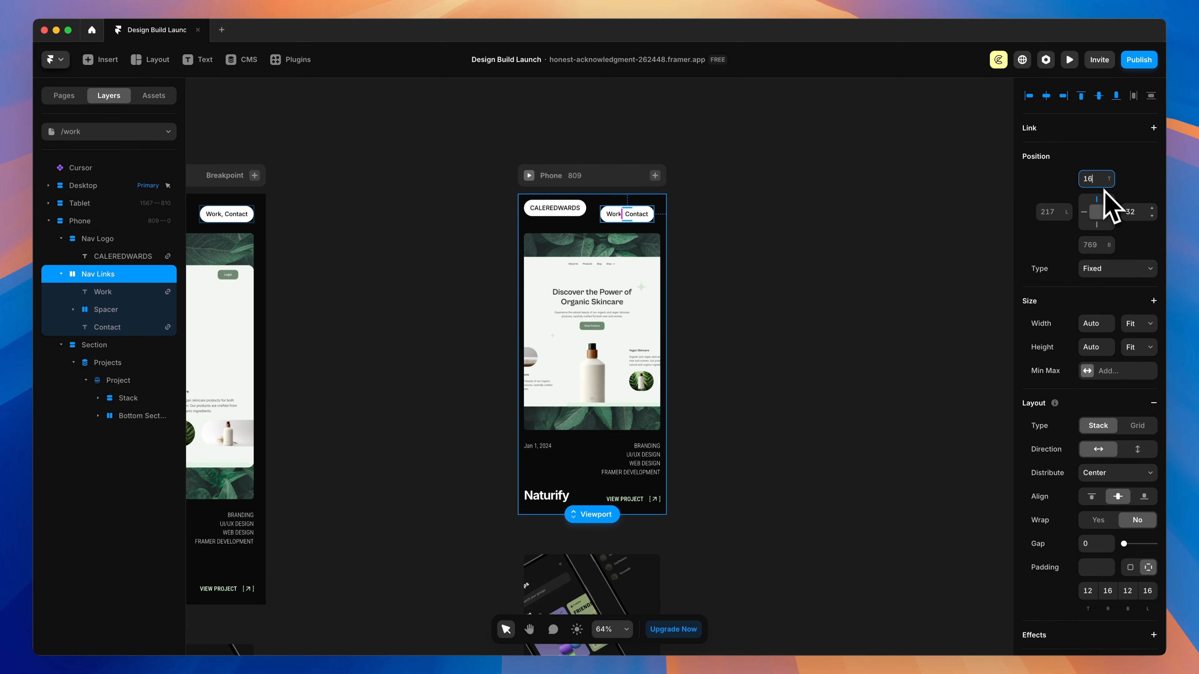
{"action": "type", "text": "16"}
{"action": "left_click", "coordinate": [1136, 211]}
{"action": "type", "text": "16"}
{"action": "key", "text": "Return"}
{"action": "left_click", "coordinate": [816, 232]}
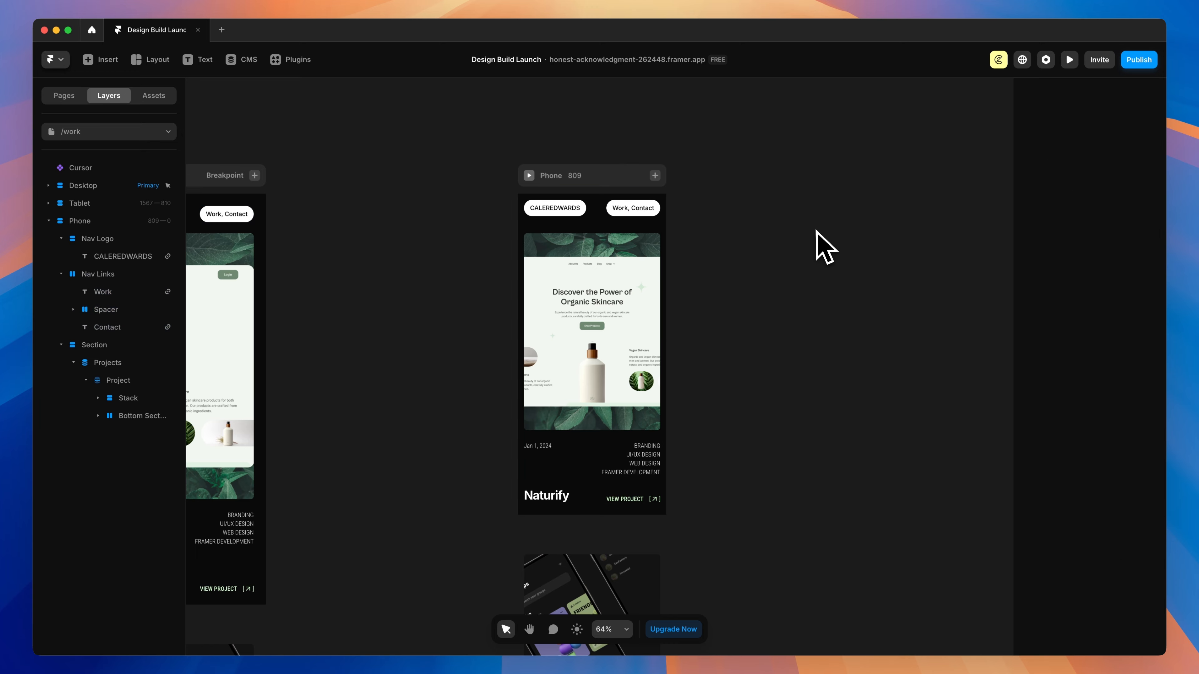
Preview the site at a phone width of about 540 and look through the Home page layout.
{"action": "key", "text": "super+p"}
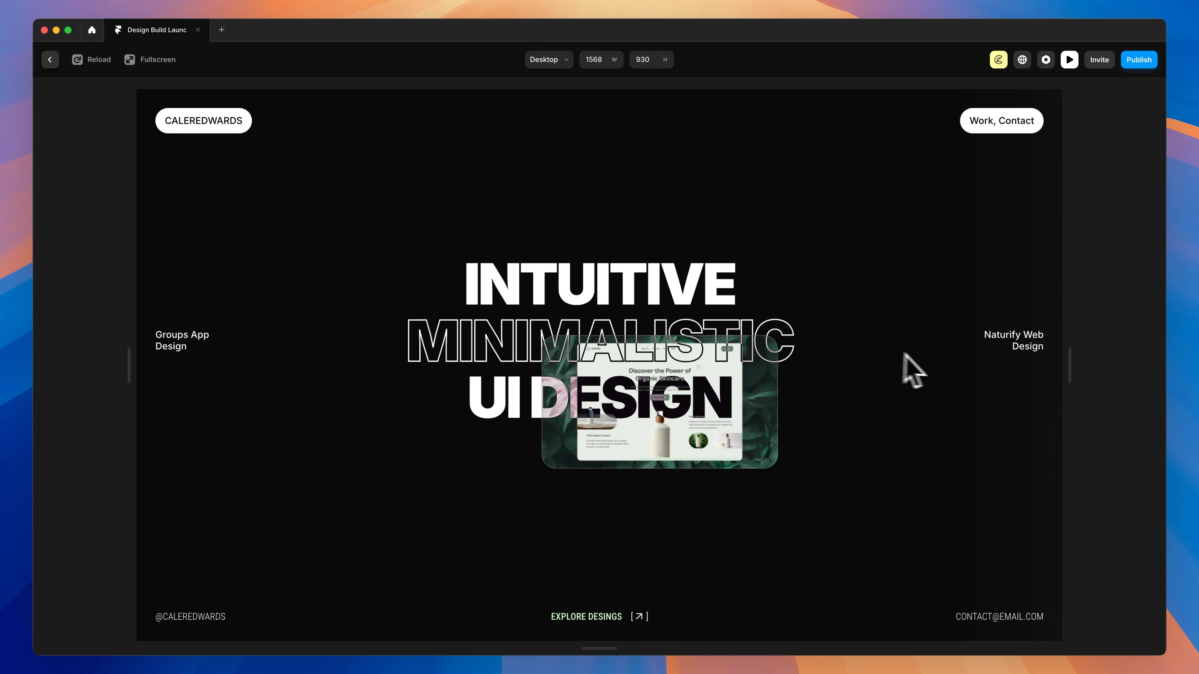
{"action": "left_click_drag", "start_coordinate": [1071, 366], "coordinate": [767, 367]}
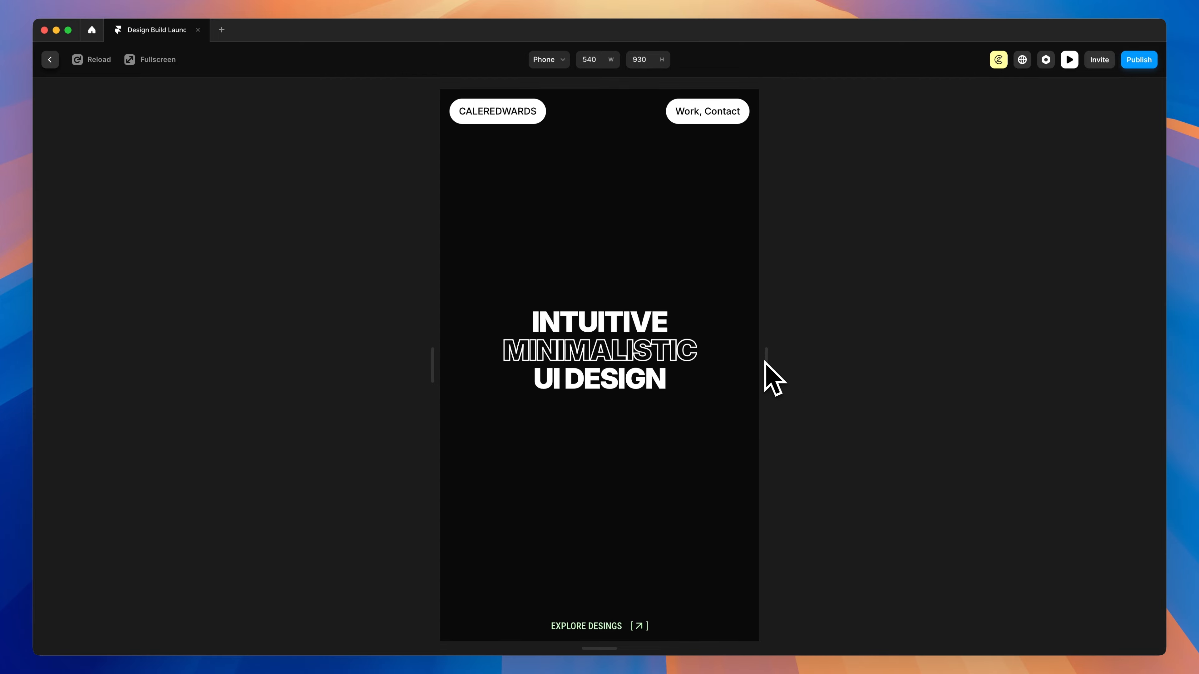
{"action": "scroll", "coordinate": [689, 352], "scroll_direction": "down", "scroll_amount": 5}
{"action": "scroll", "coordinate": [683, 336], "scroll_direction": "down", "scroll_amount": 10}
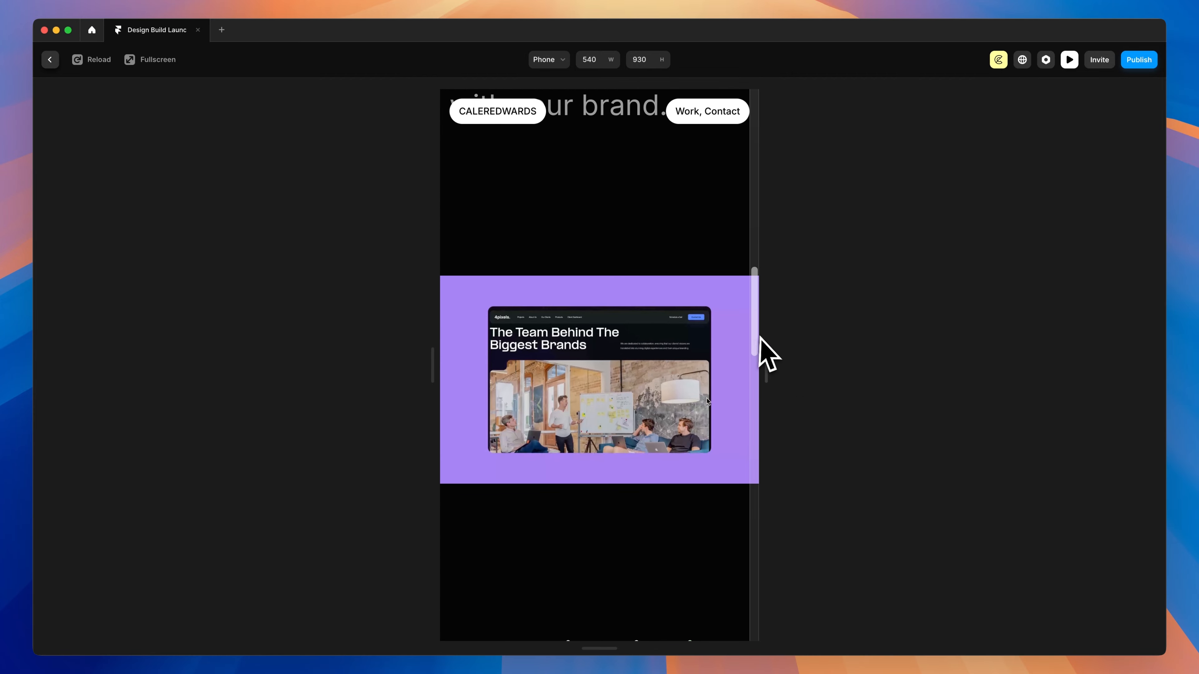
Check the Work page at phone width and the Contact page at a tablet width of about 1116, and close the preview.
{"action": "left_click", "coordinate": [685, 112]}
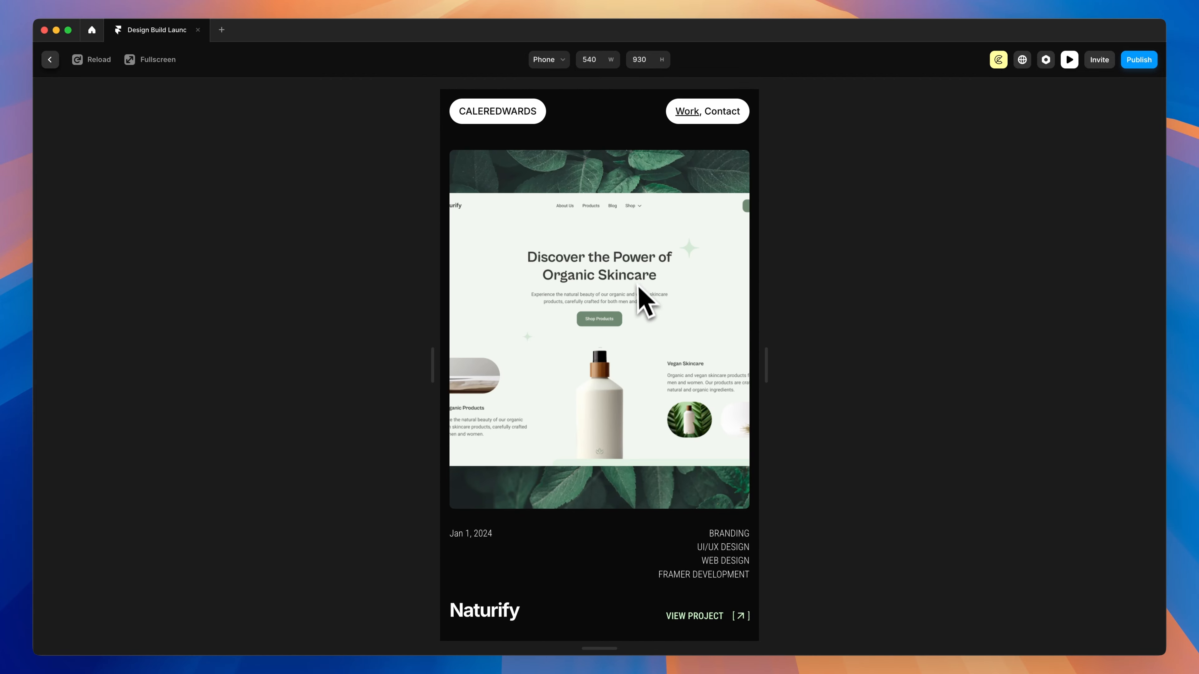
{"action": "scroll", "coordinate": [637, 302], "scroll_direction": "down", "scroll_amount": 3}
{"action": "scroll", "coordinate": [640, 321], "scroll_direction": "down", "scroll_amount": 10}
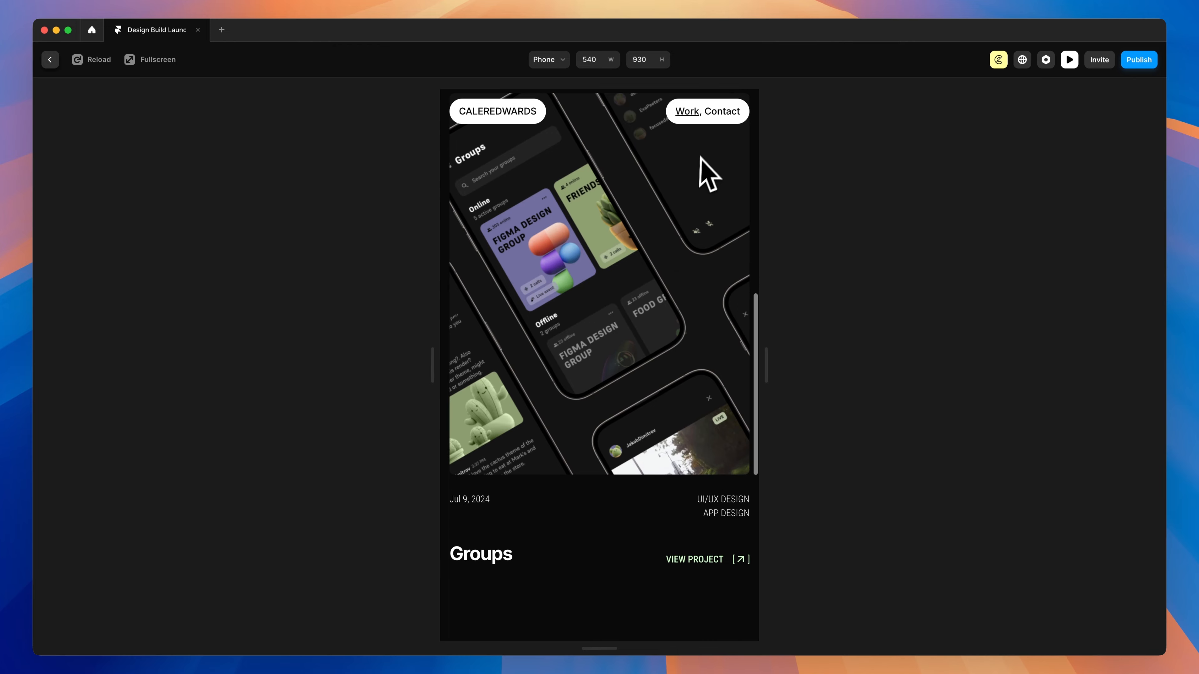
{"action": "left_click", "coordinate": [723, 116]}
{"action": "left_click_drag", "start_coordinate": [767, 377], "coordinate": [930, 378]}
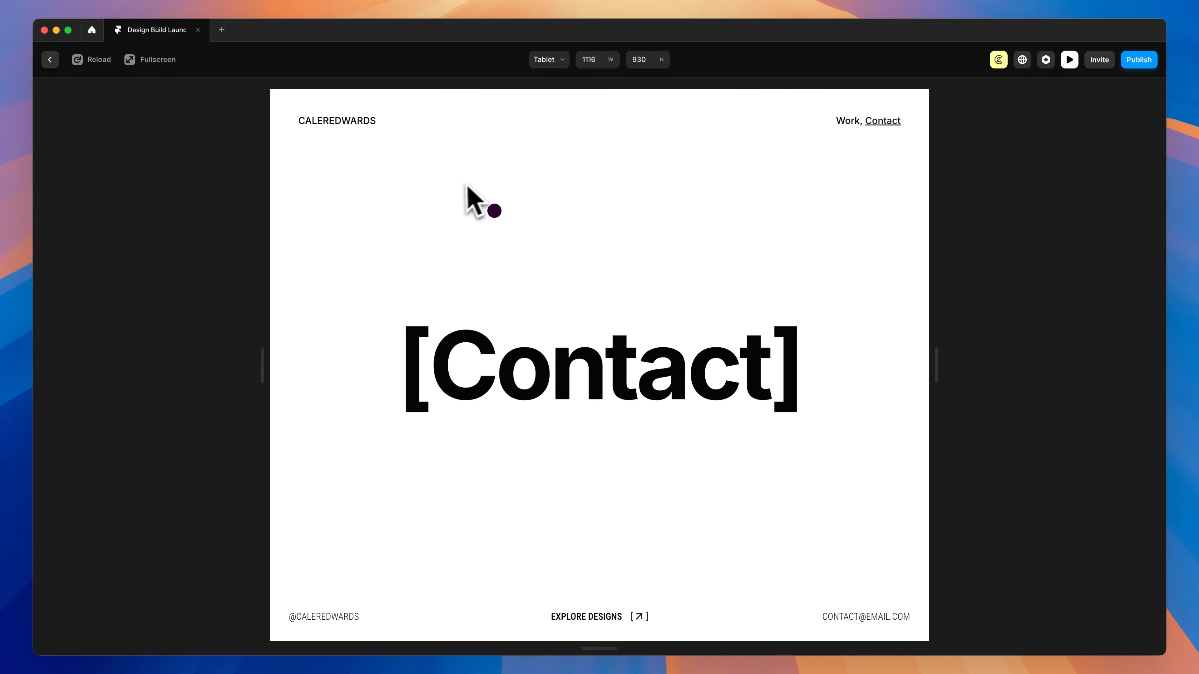
{"action": "key", "text": "Escape"}
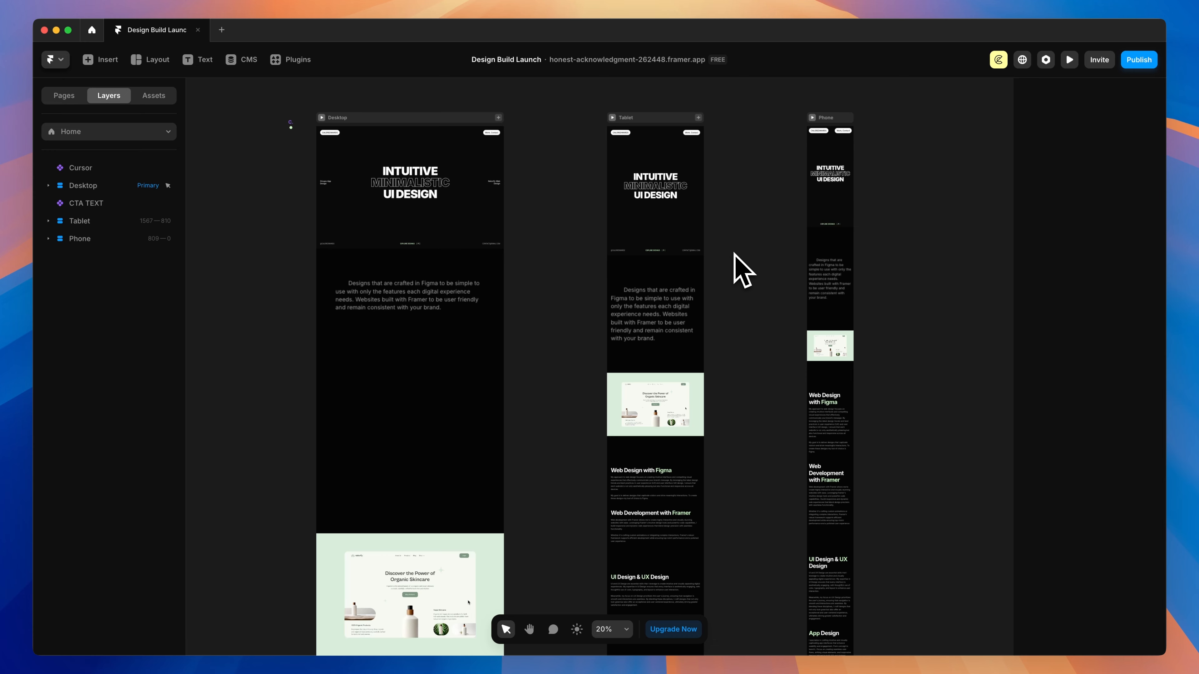
{"action": "scroll", "coordinate": [746, 251], "scroll_direction": "right", "scroll_amount": 1}
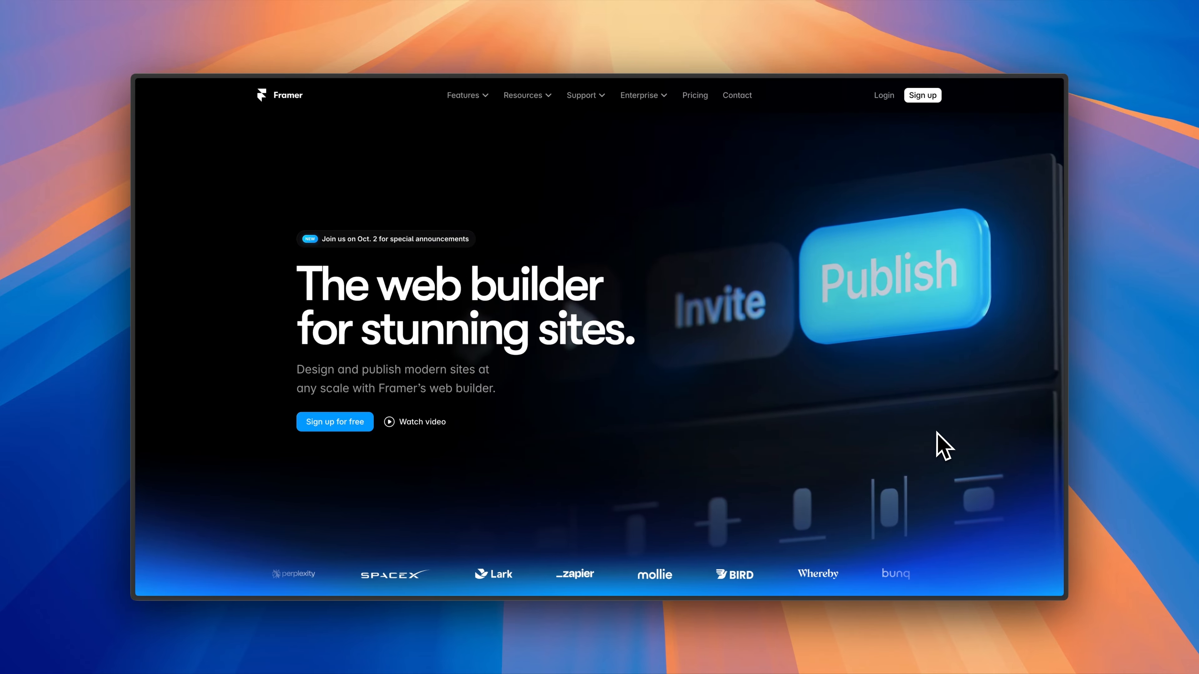
{"action": "scroll", "coordinate": [945, 446], "scroll_direction": "down", "scroll_amount": 5}
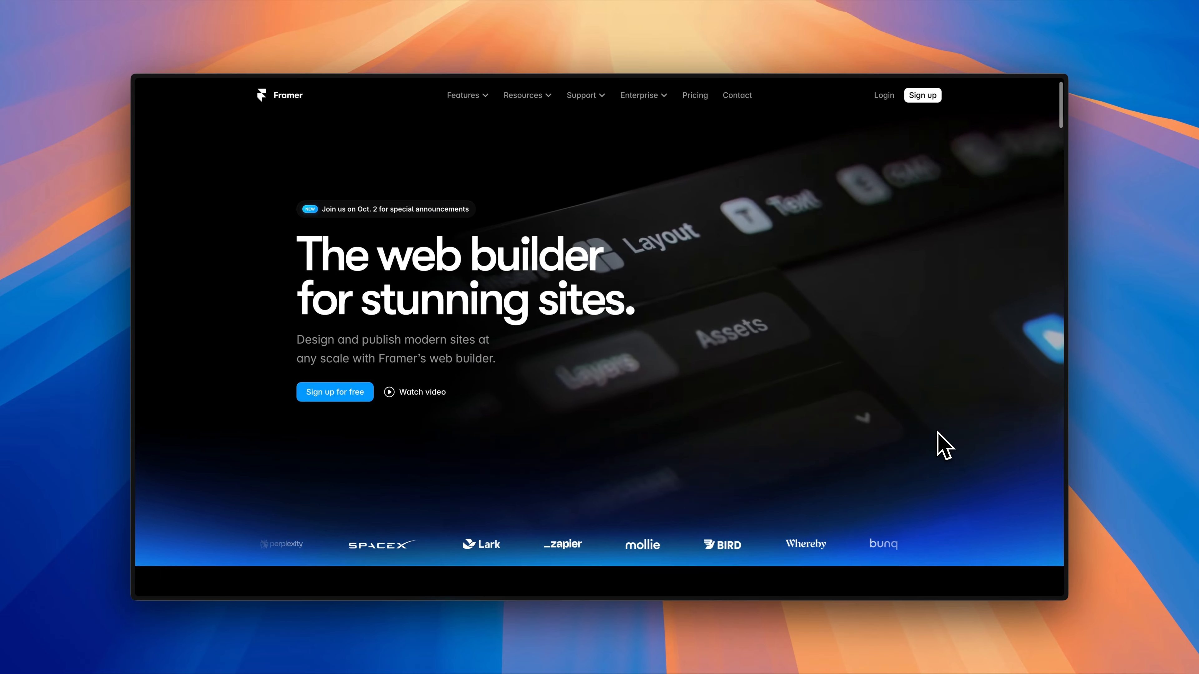
{"action": "scroll", "coordinate": [945, 453], "scroll_direction": "down", "scroll_amount": 10}
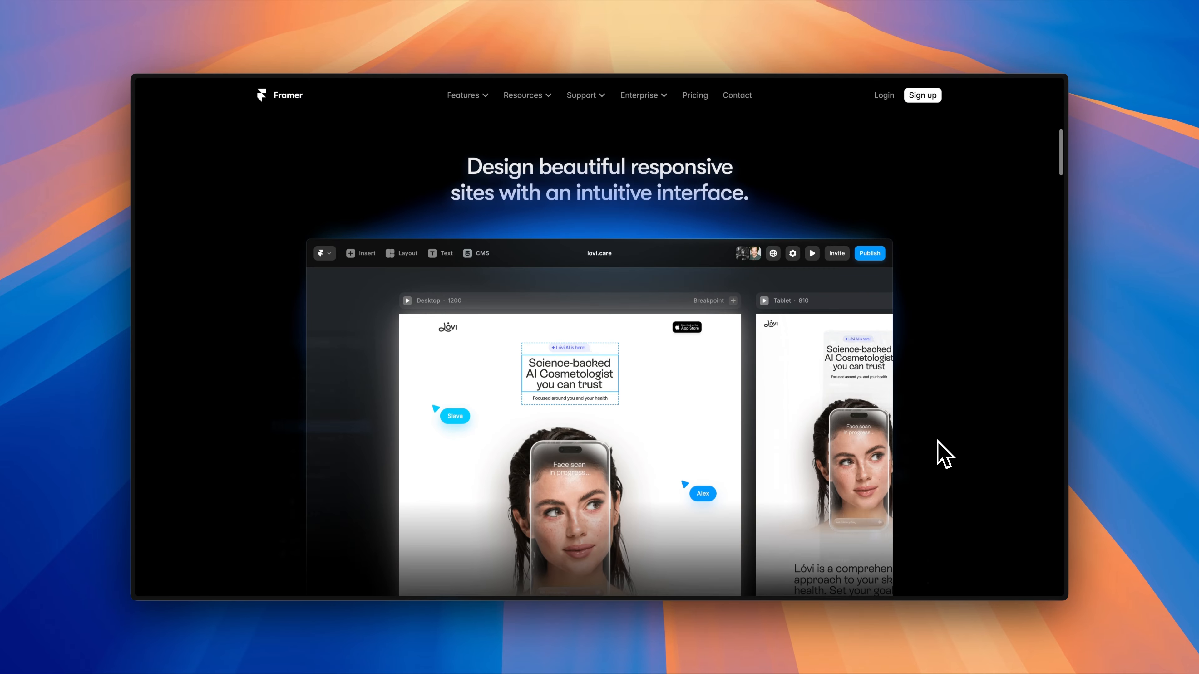
{"action": "scroll", "coordinate": [590, 338], "scroll_direction": "down", "scroll_amount": 15}
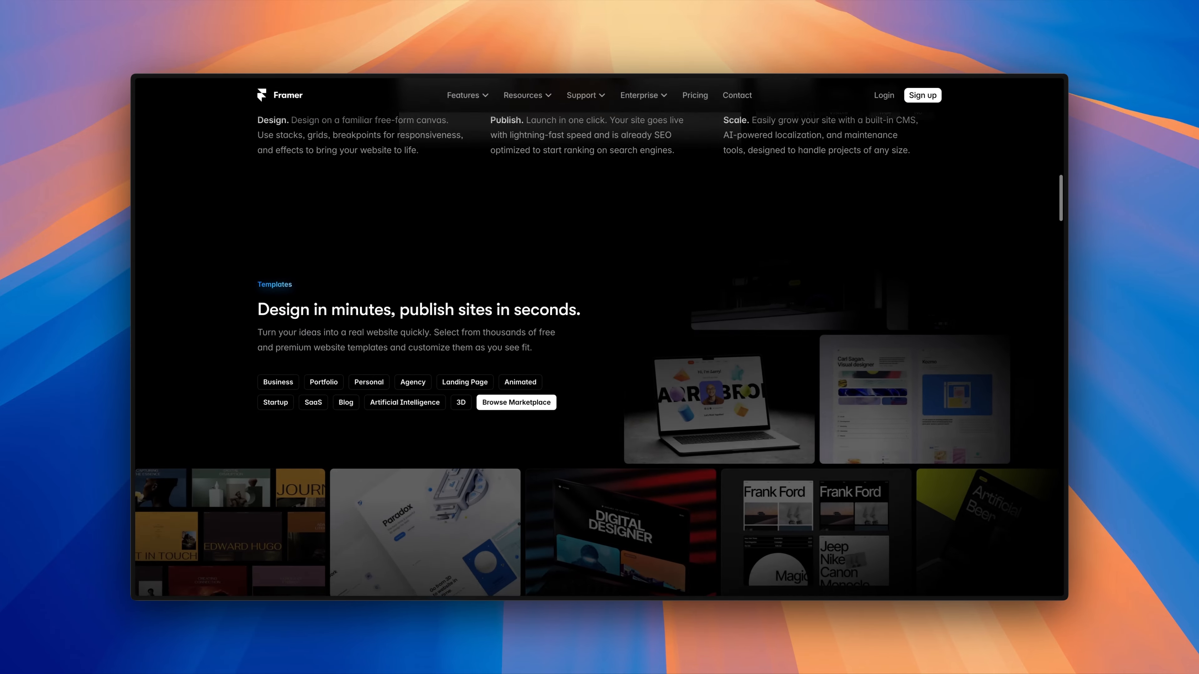